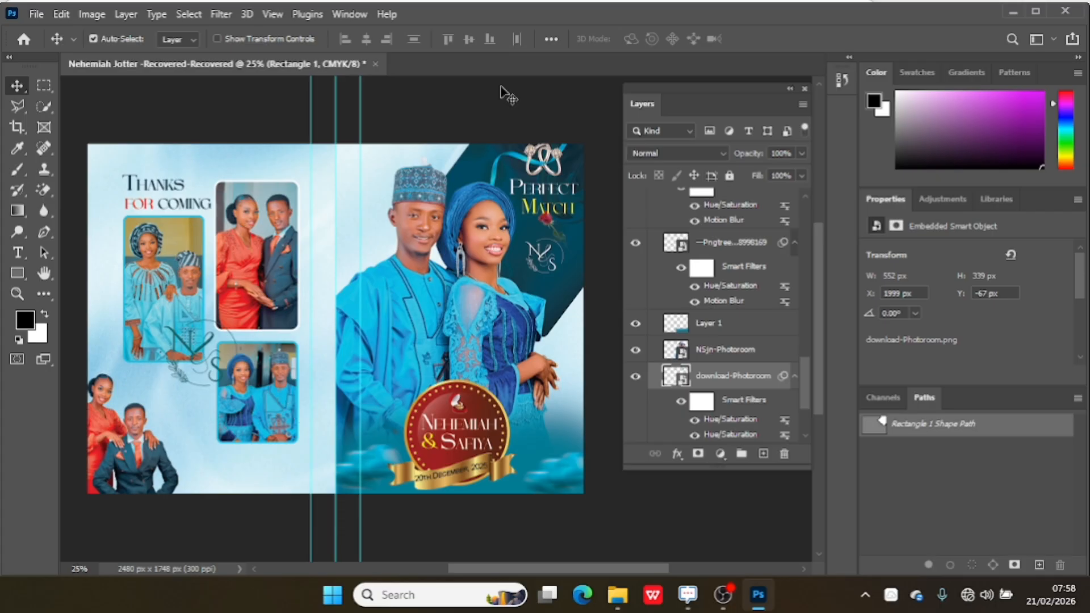
Start a new document and name it Jotter cover.
left_click(1036, 11)
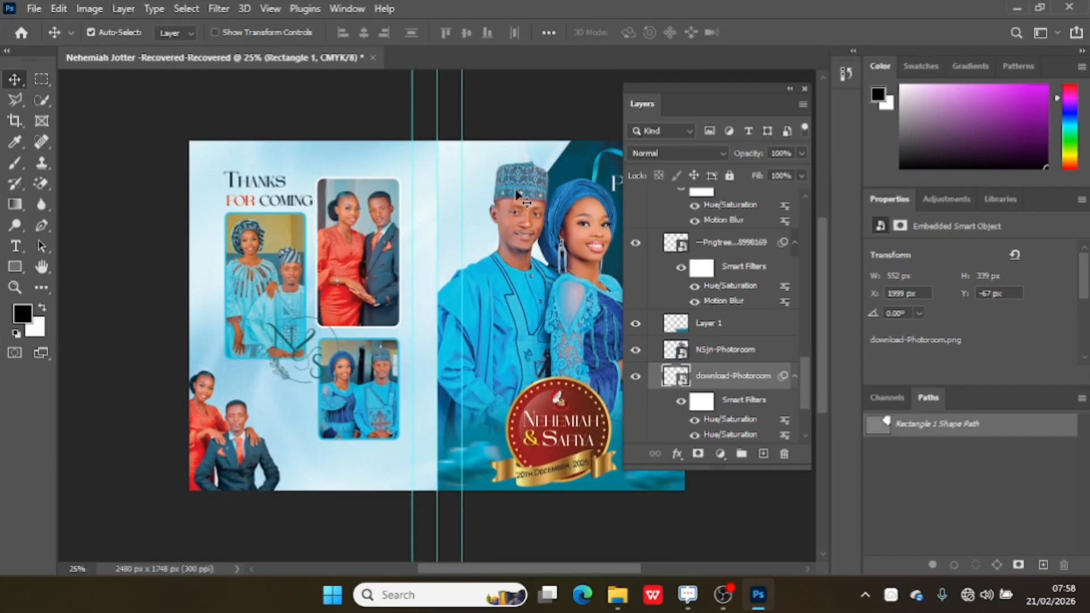
left_click(36, 8)
mouse_move(57, 8)
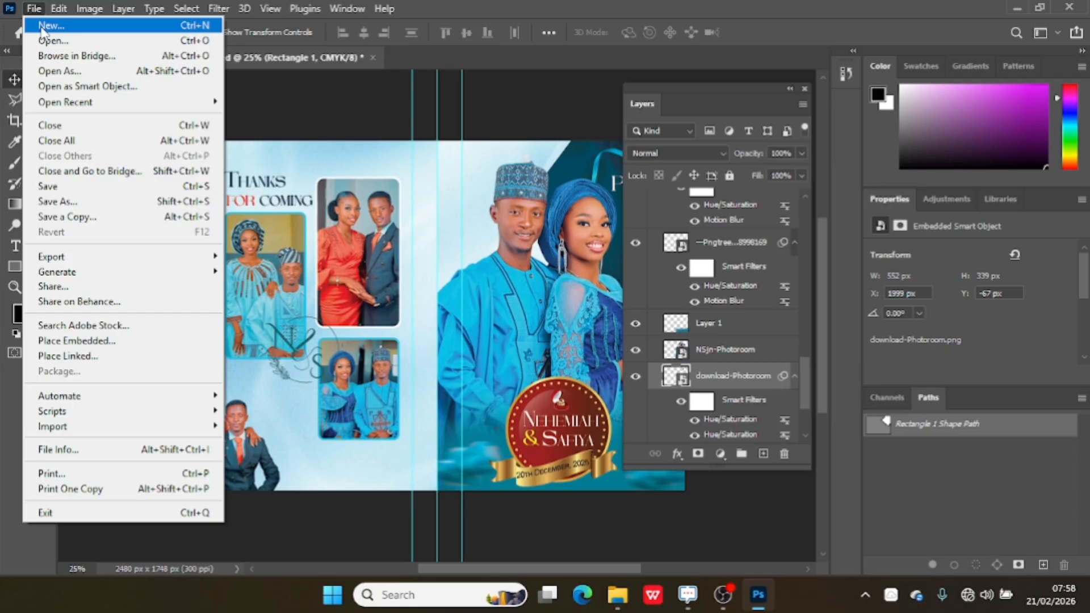
left_click(41, 28)
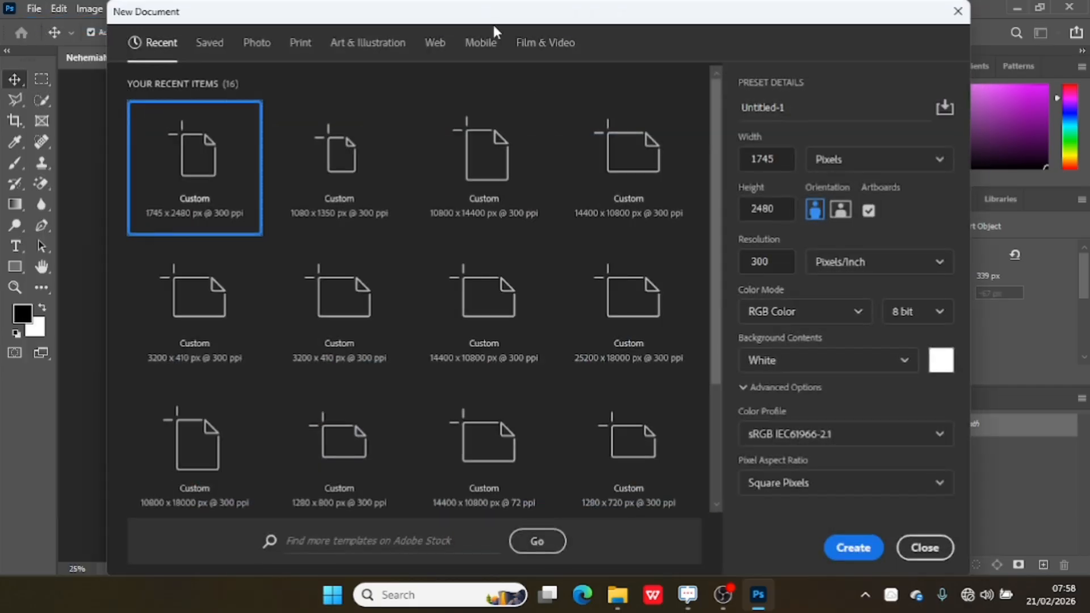
double_click(801, 109)
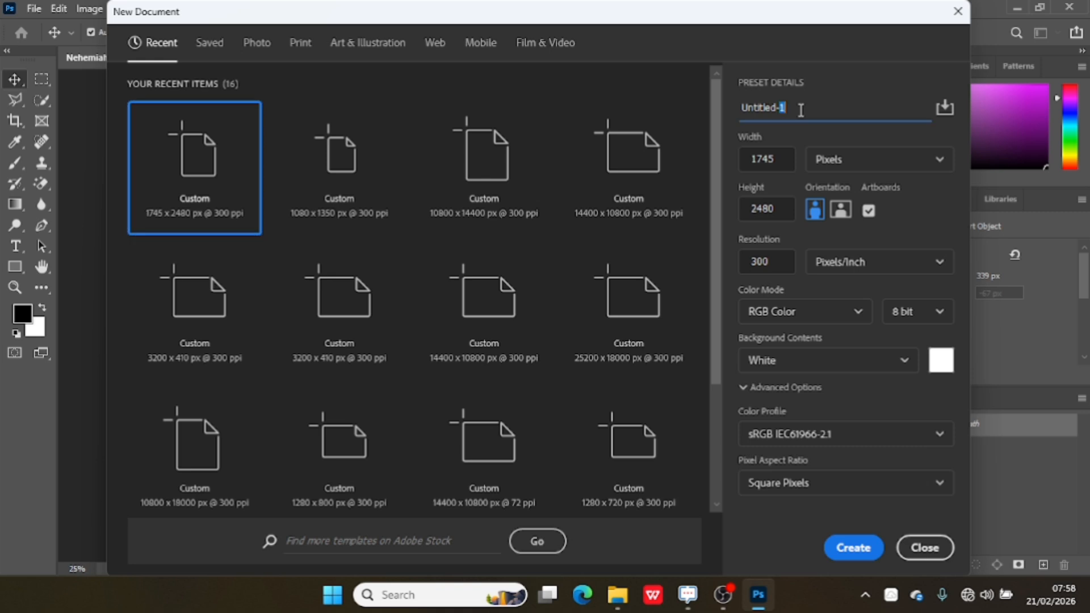
triple_click(800, 109)
key("BackSpace")
type("Jotter cover")
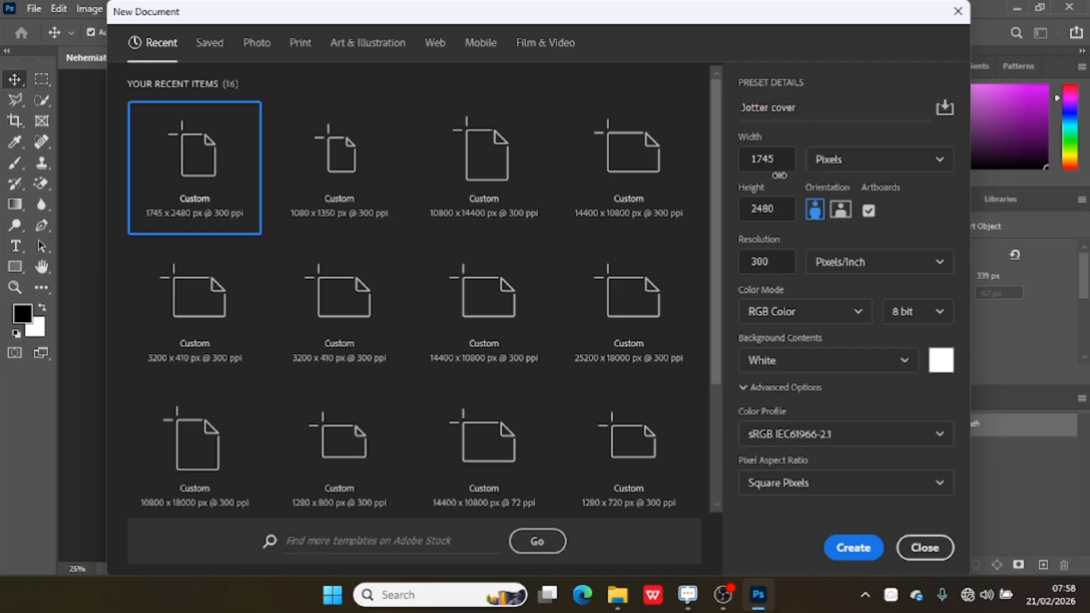
Switch the document to landscape orientation and set the height to 1748 px, keeping the width at 2480 px.
left_click(782, 164)
left_click(844, 214)
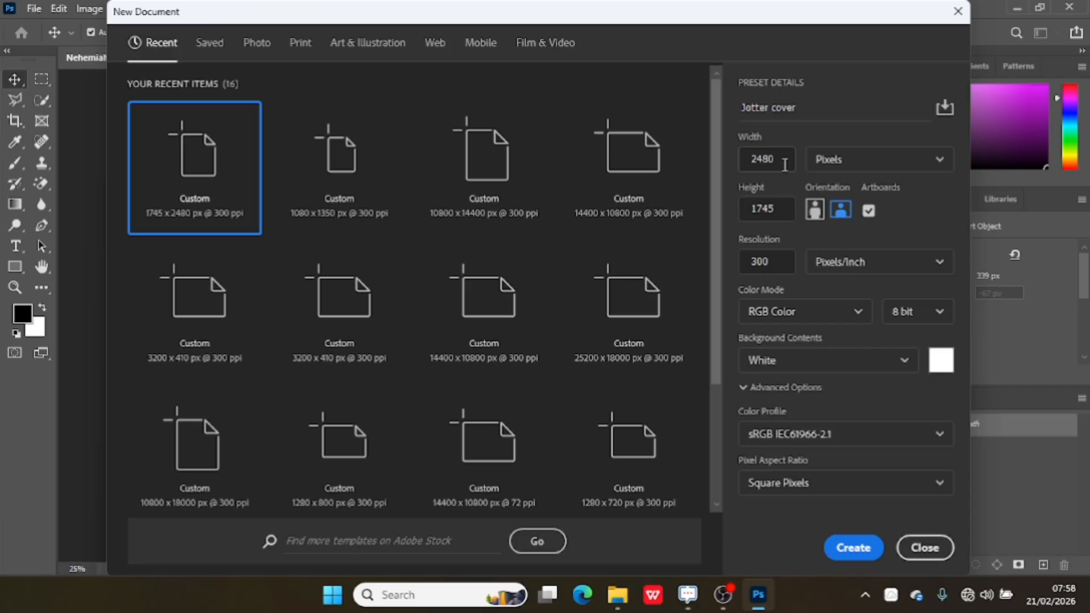
left_click(780, 213)
key("BackSpace")
type("8")
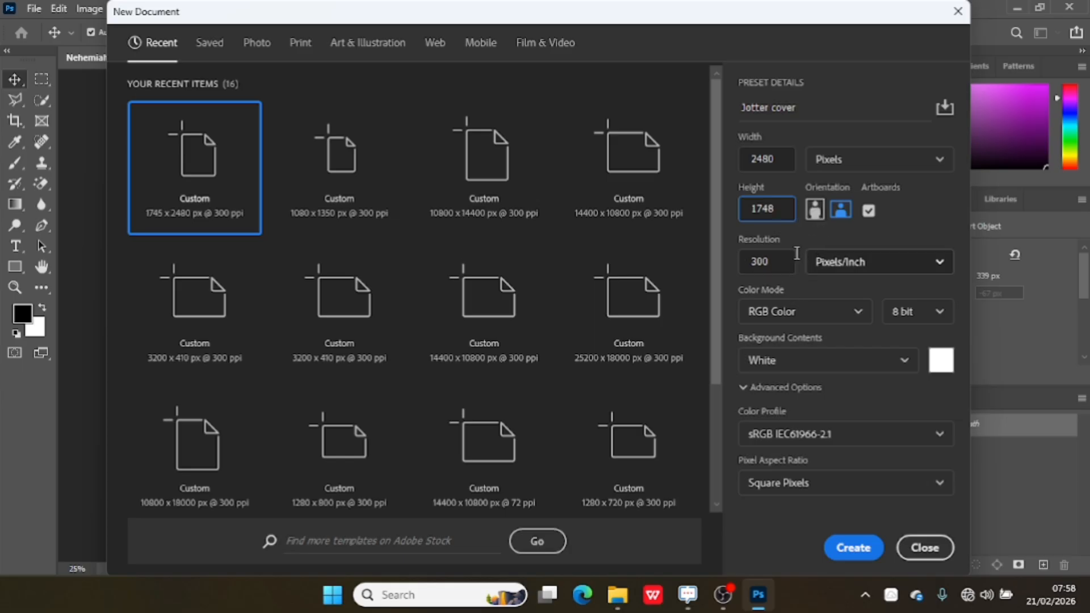
Turn off artboards, set the colour mode to CMYK Color, and create the document.
left_click(795, 316)
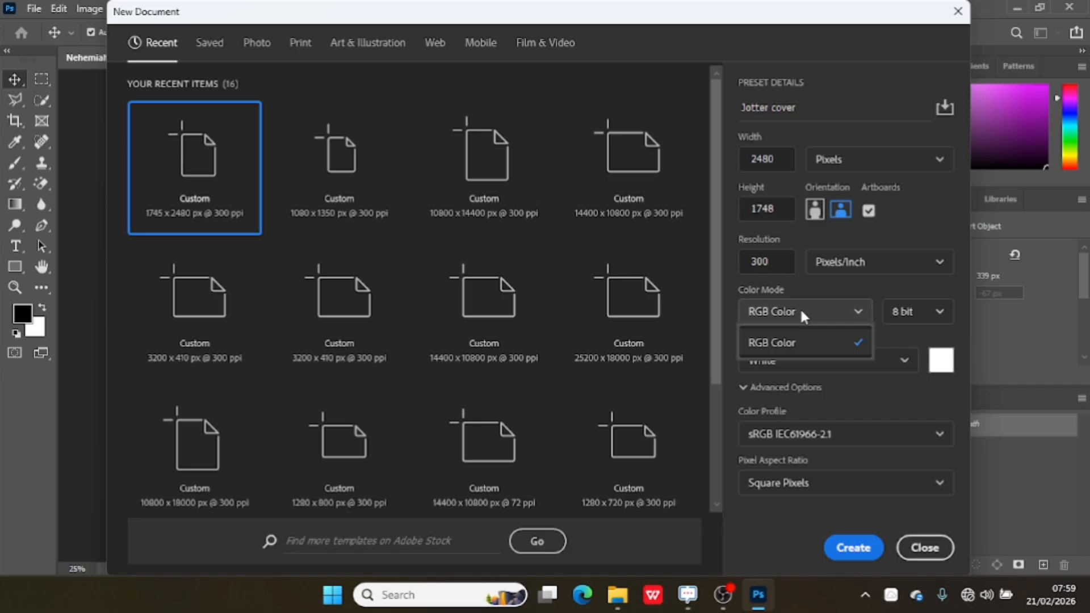
left_click(801, 312)
left_click(801, 312)
left_click(868, 210)
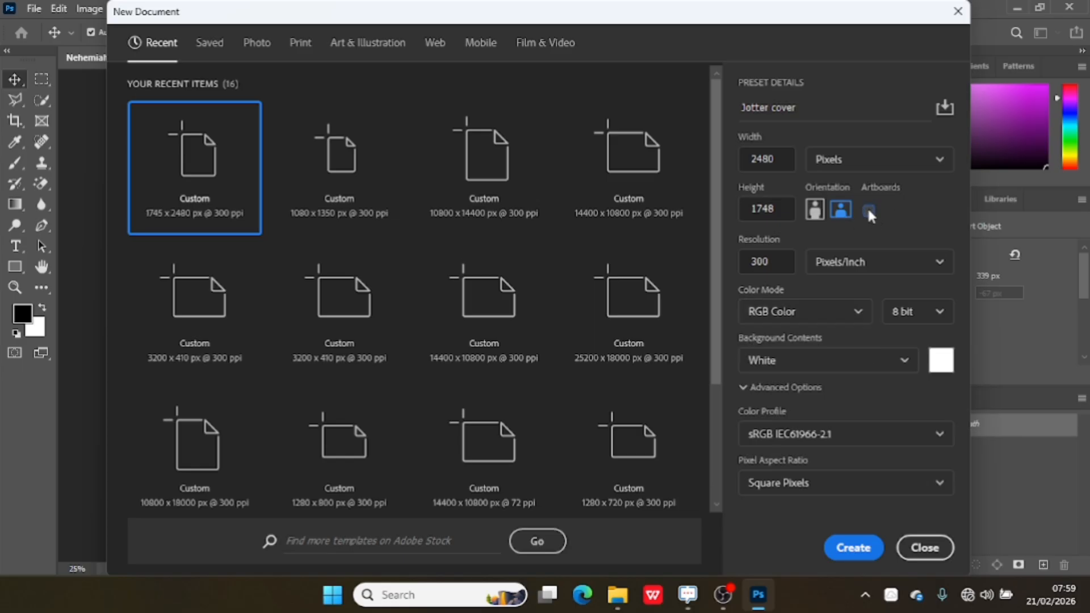
left_click(824, 312)
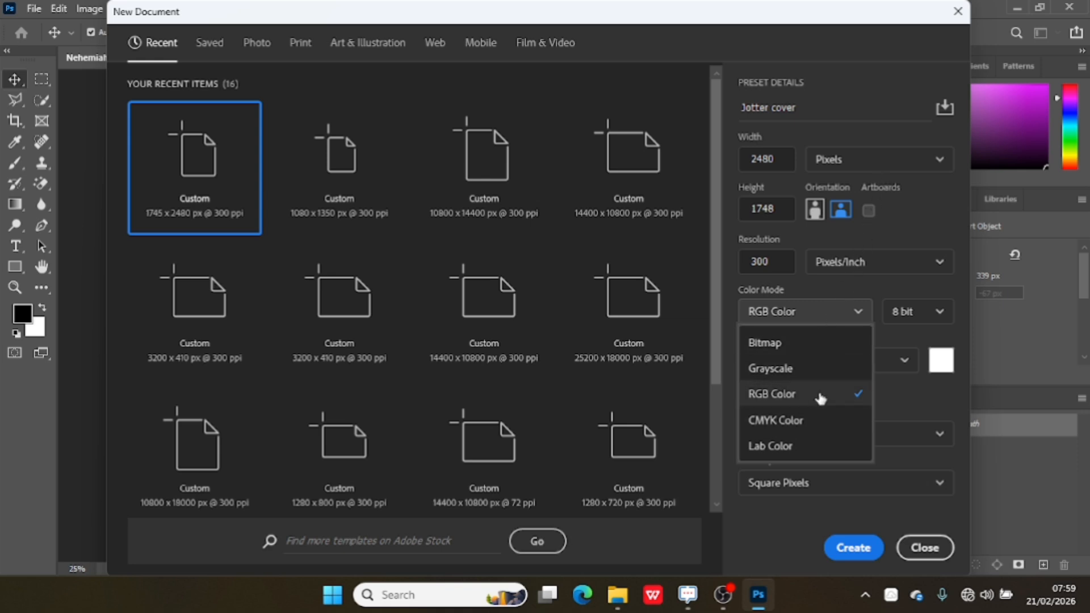
left_click(832, 420)
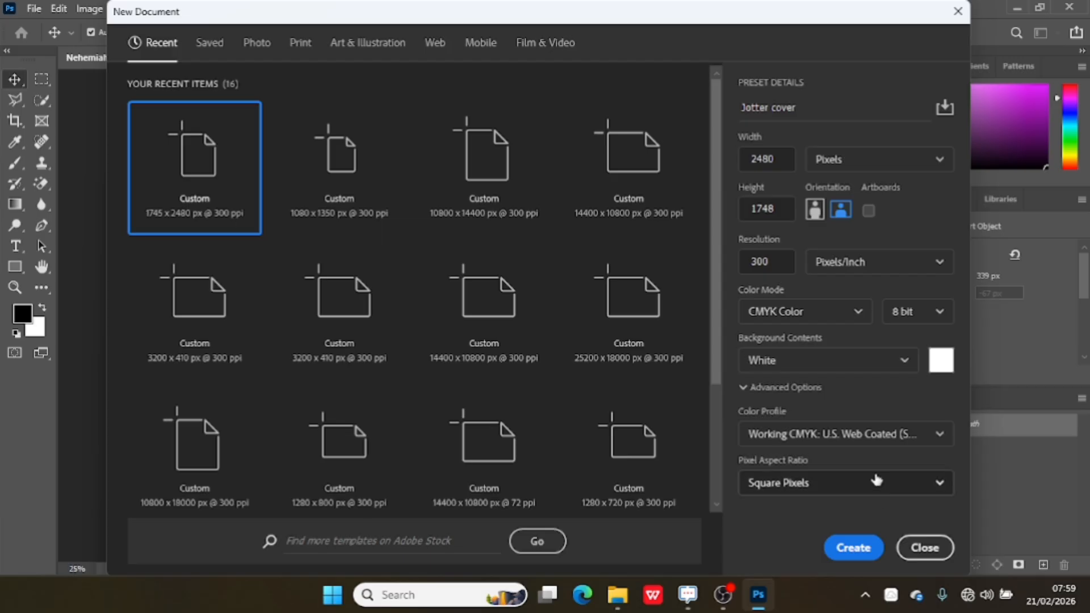
left_click(853, 547)
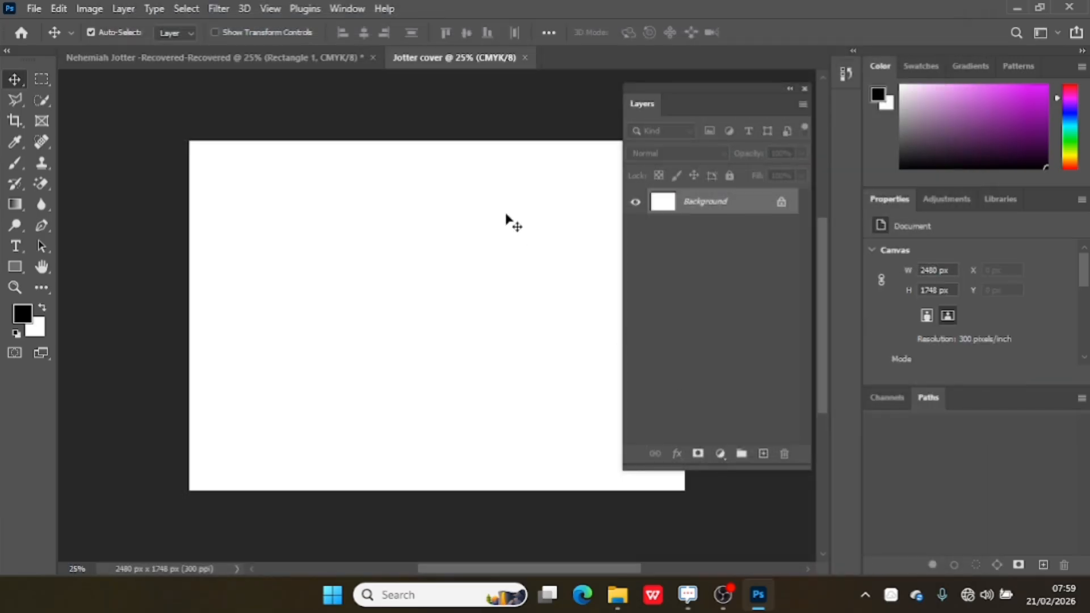
Add a vertical guide at 45% of the canvas width.
left_click_drag(495, 571, 517, 559)
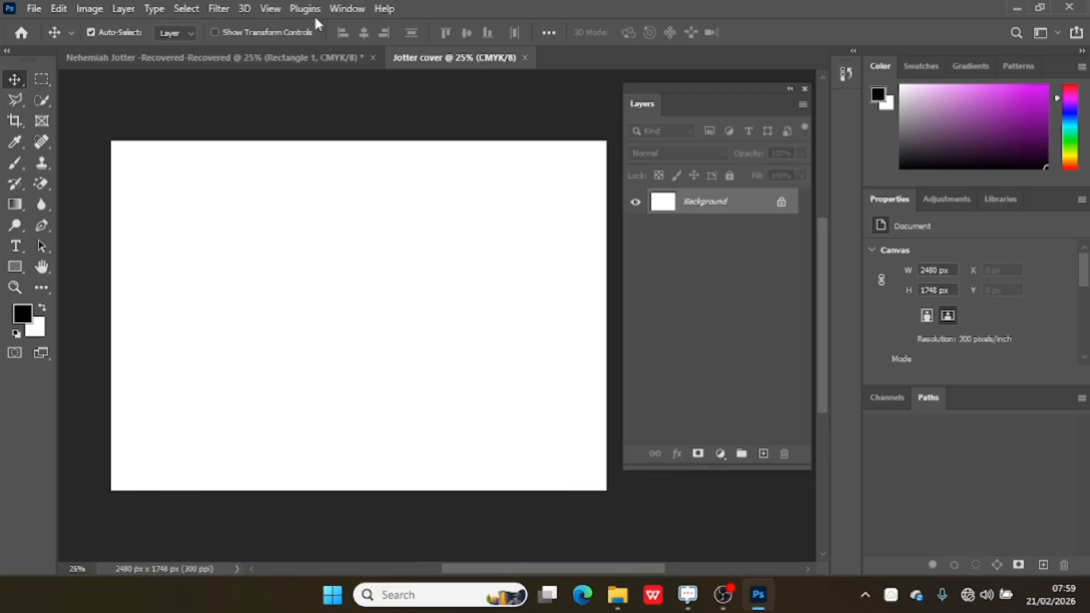
left_click(281, 8)
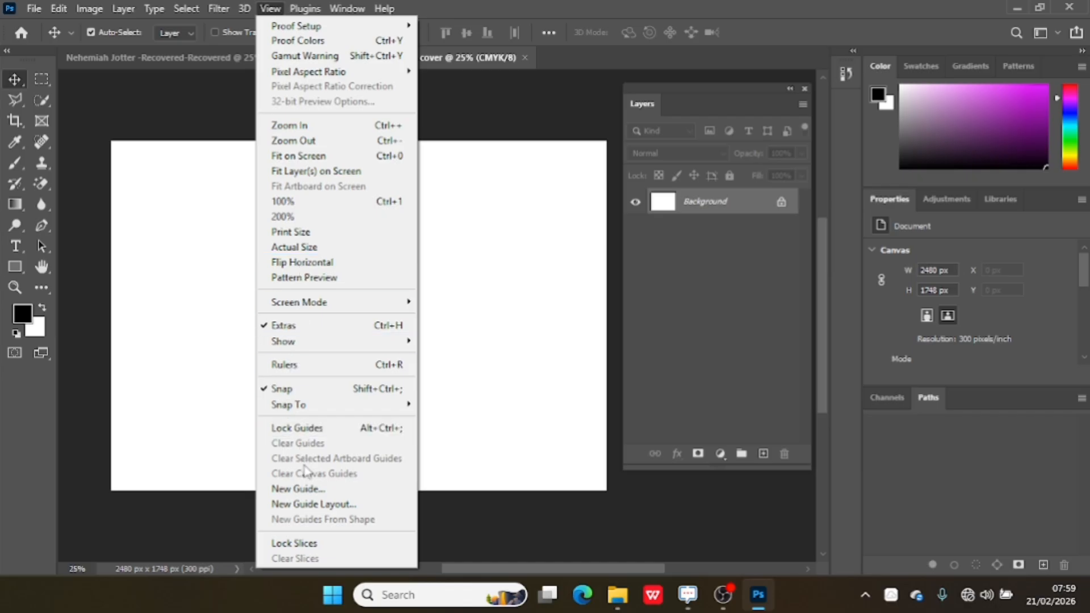
left_click(310, 489)
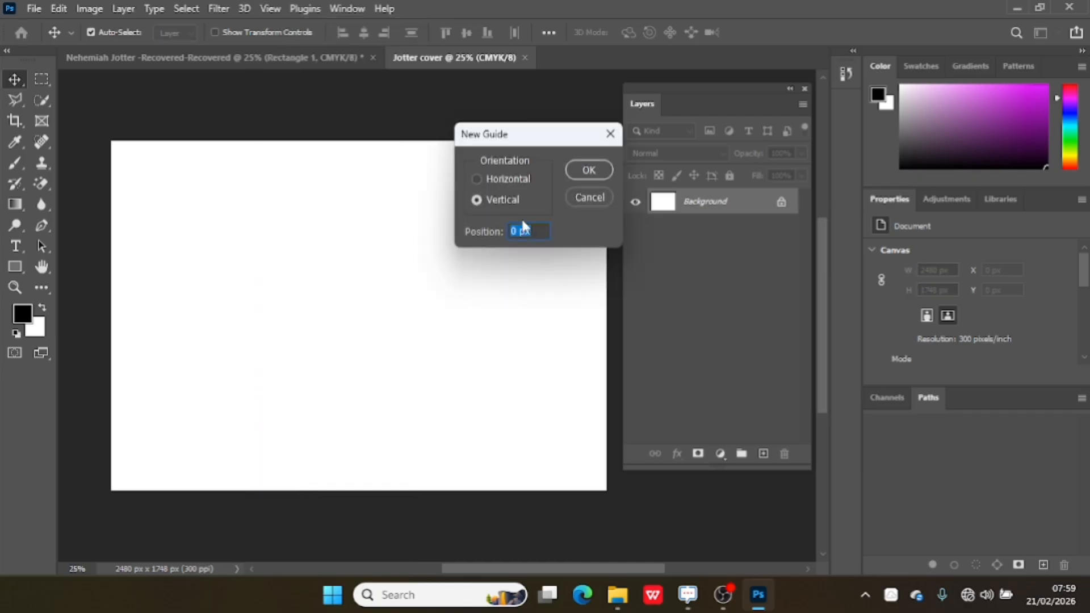
type("45%")
key("Return")
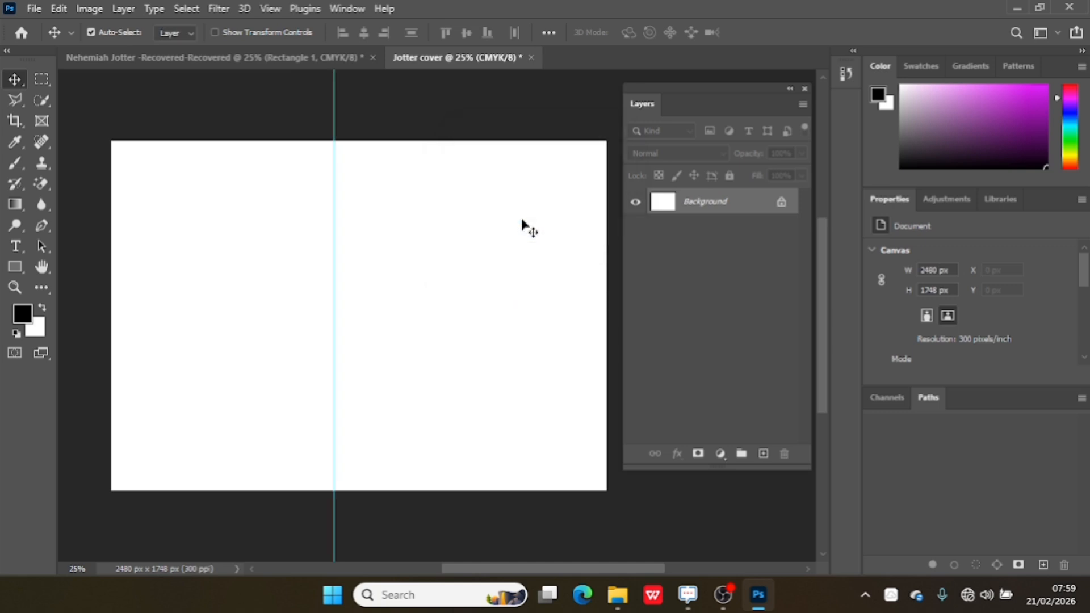
Add a second vertical guide at 55% of the canvas width.
left_click(271, 9)
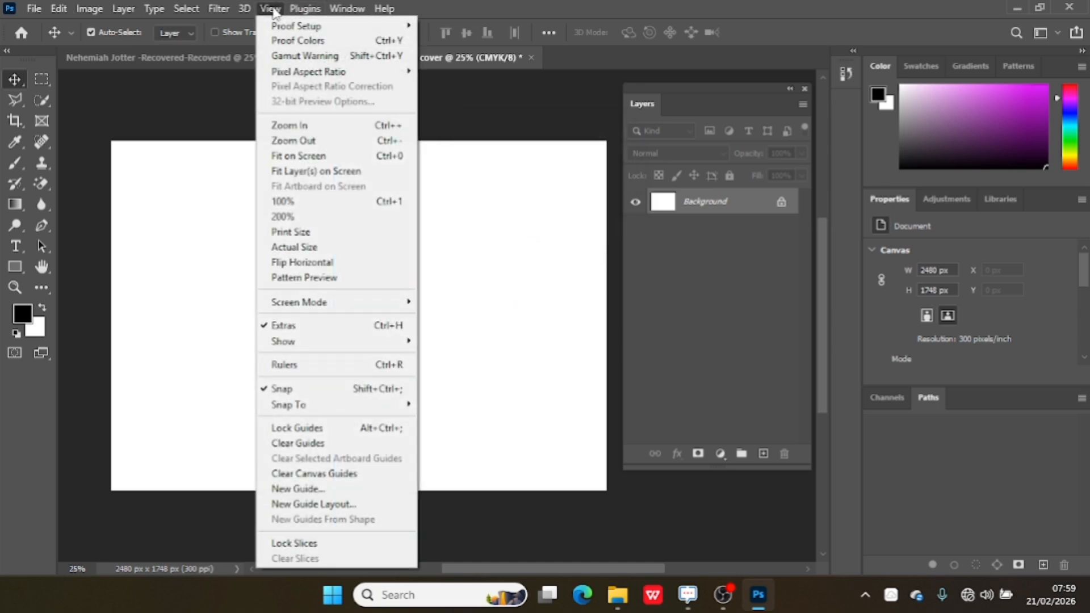
left_click(330, 490)
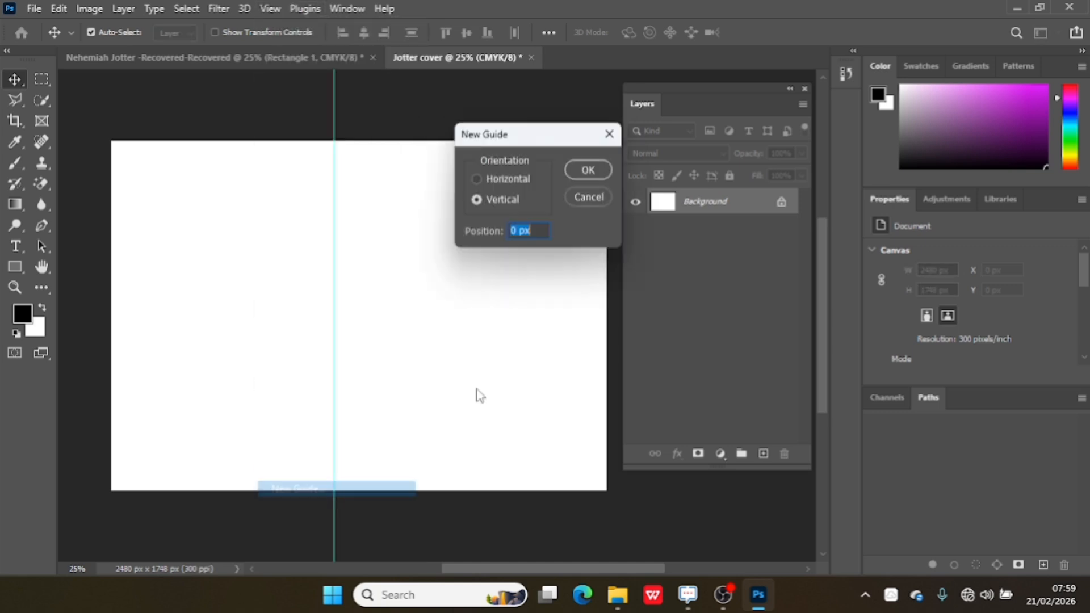
key("BackSpace")
type("55")
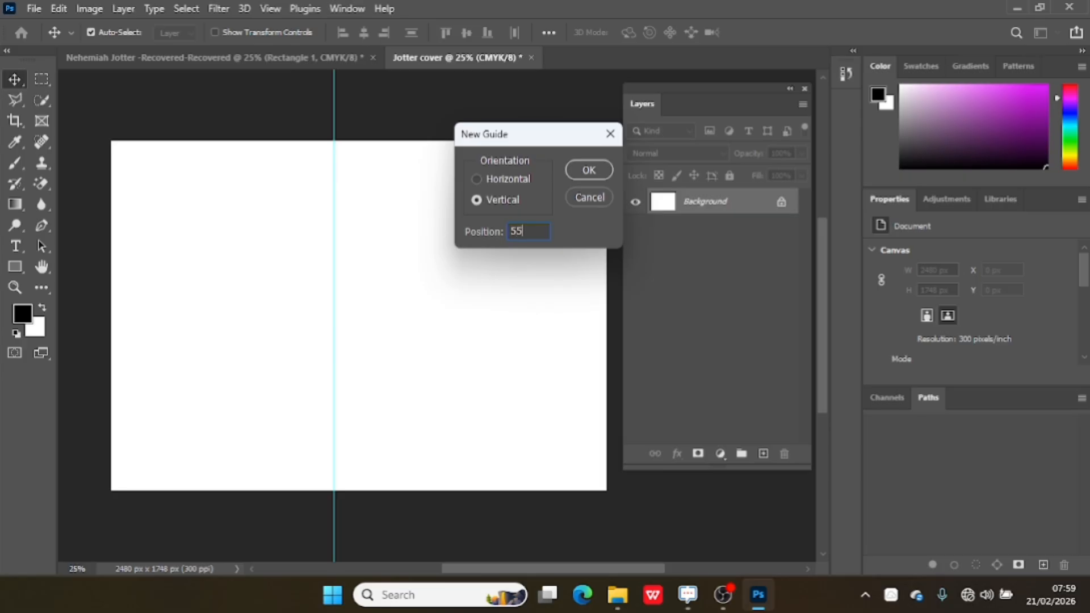
type("%")
key("Return")
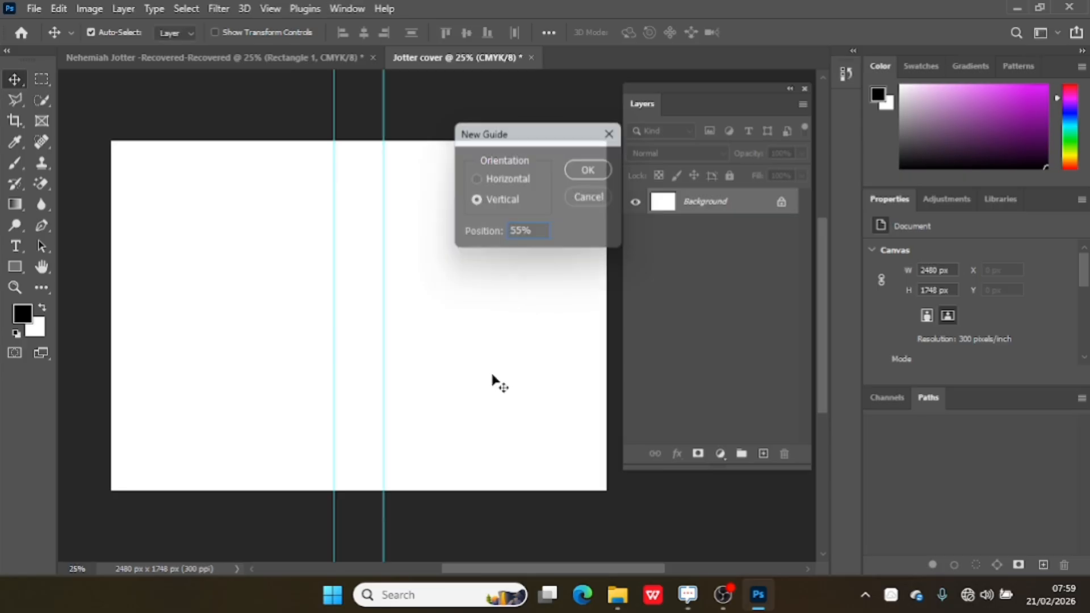
Add a third vertical guide at 50% to mark the centre of the cover.
left_click(271, 8)
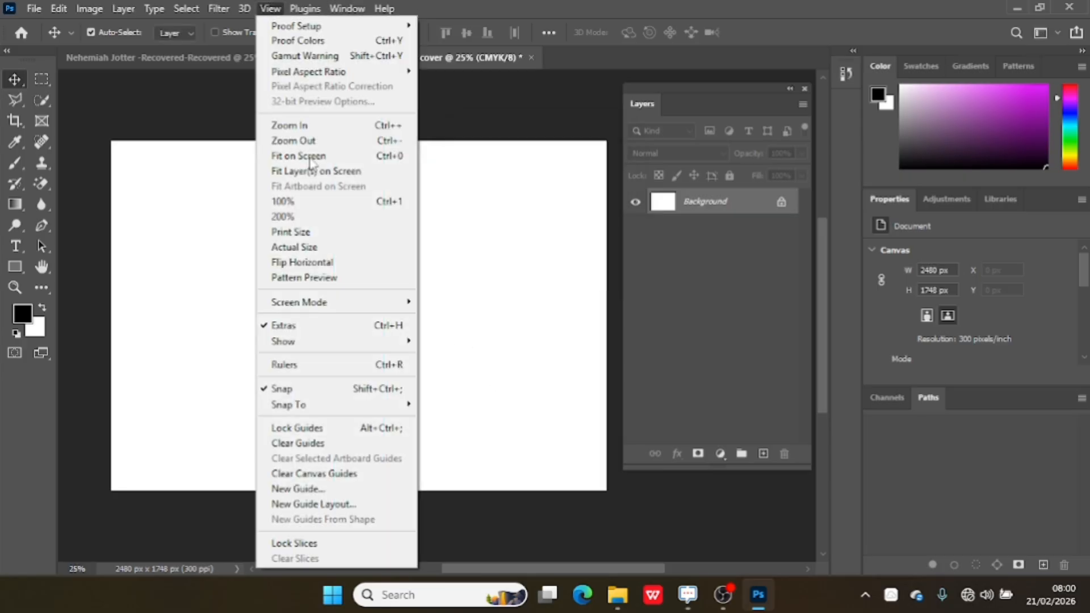
left_click(329, 494)
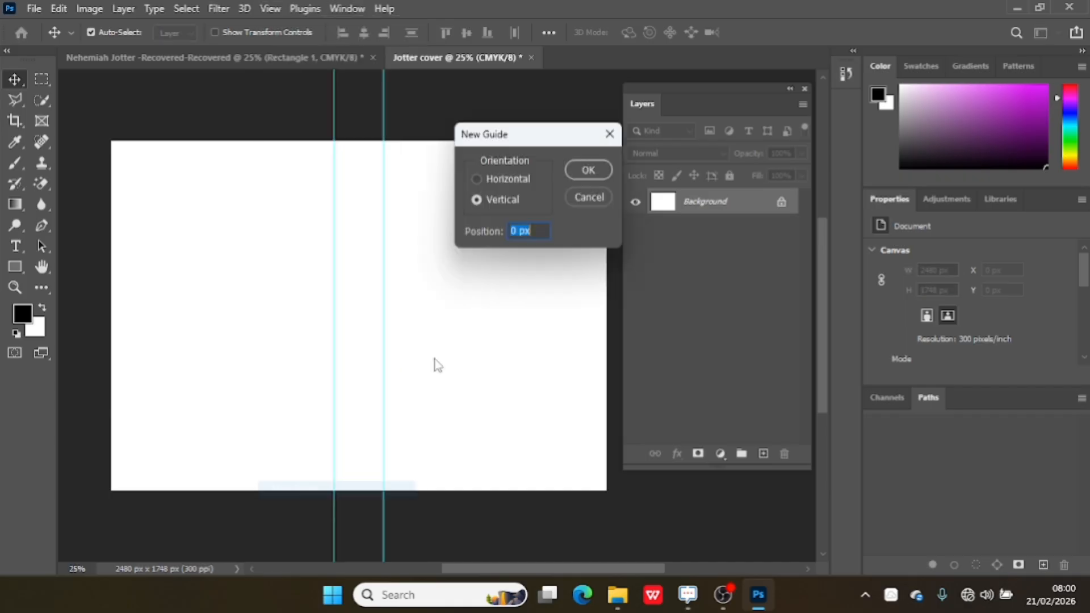
type("5")
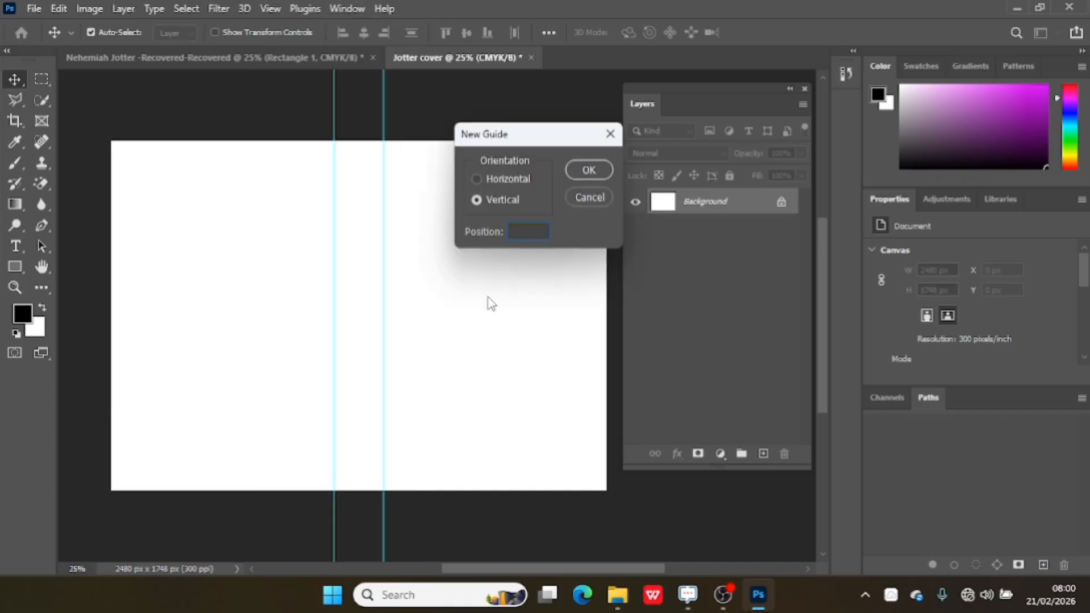
type("0%")
key("Return")
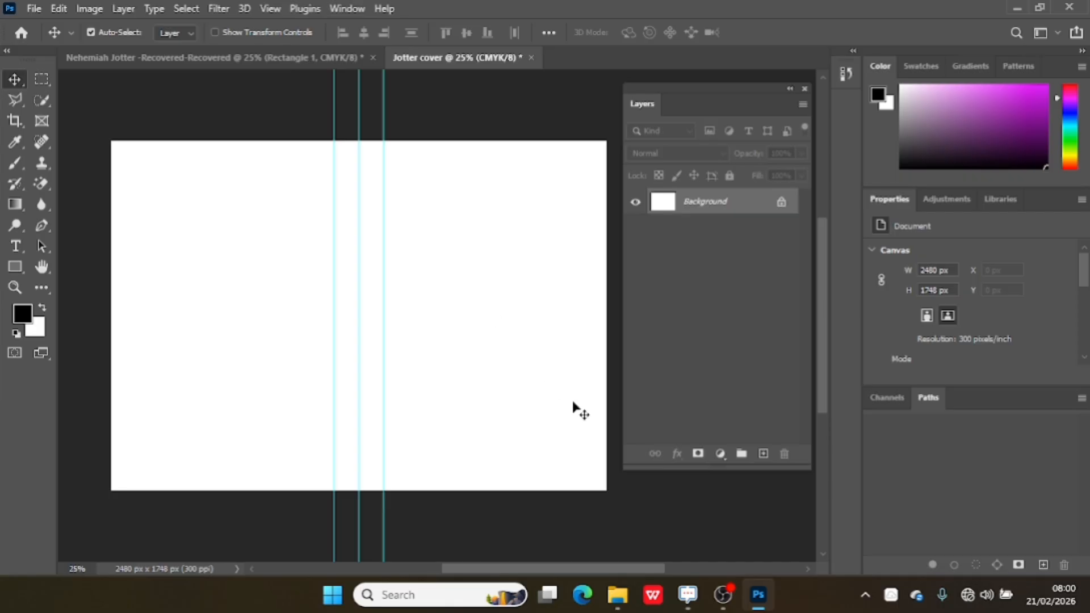
Switch to File Explorer and open the Jotter folder inside Music.
mouse_move(617, 595)
left_click(590, 528)
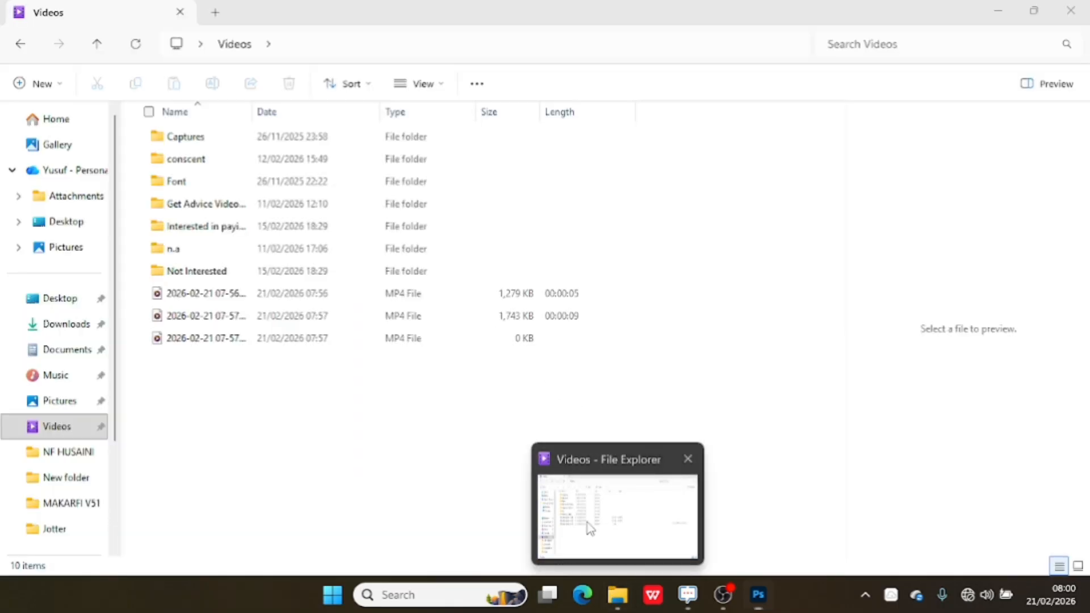
left_click(62, 379)
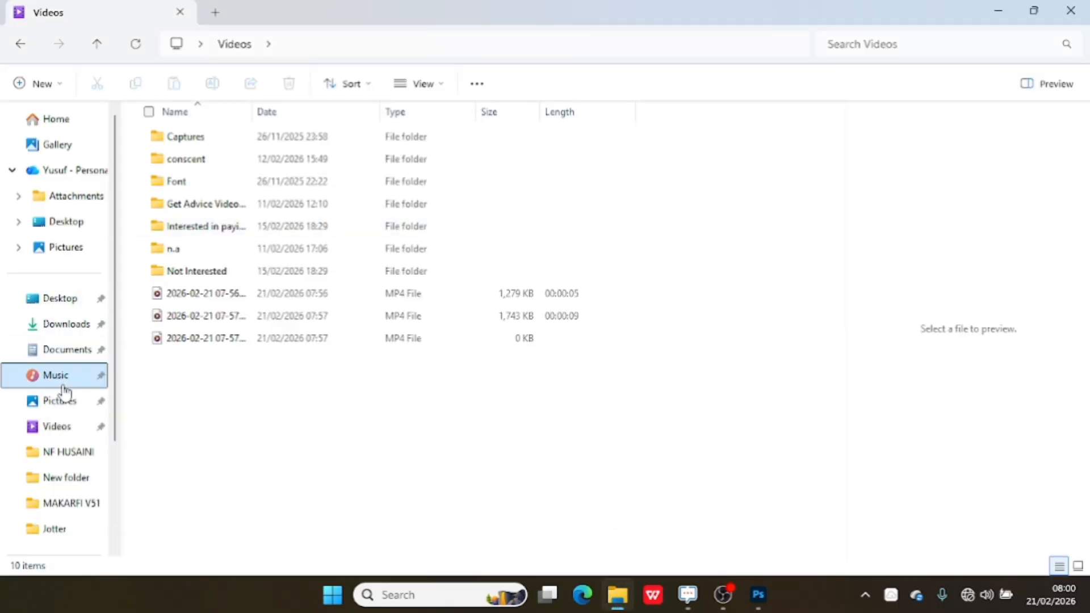
double_click(281, 182)
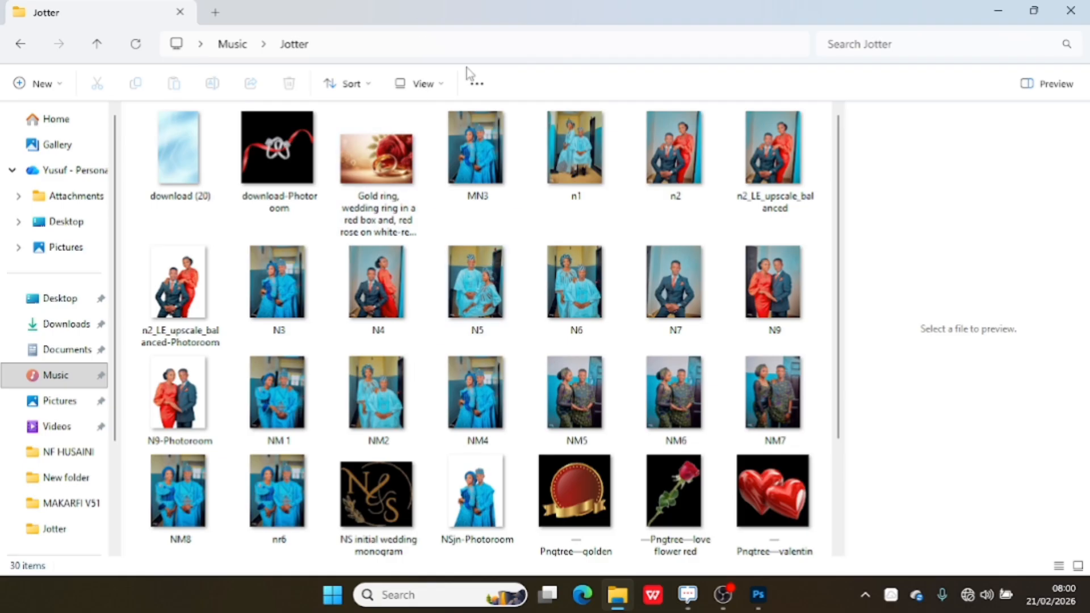
Drag the NSjn-Photoroom image from the Jotter folder into the Jotter cover document.
scroll(846, 409, "down", 3)
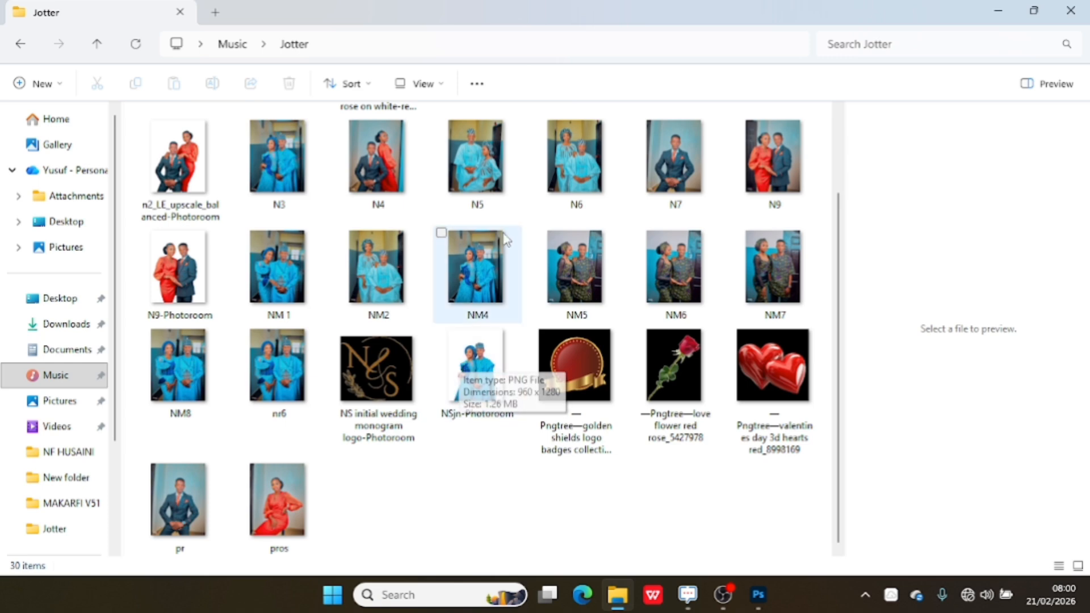
left_click(474, 278)
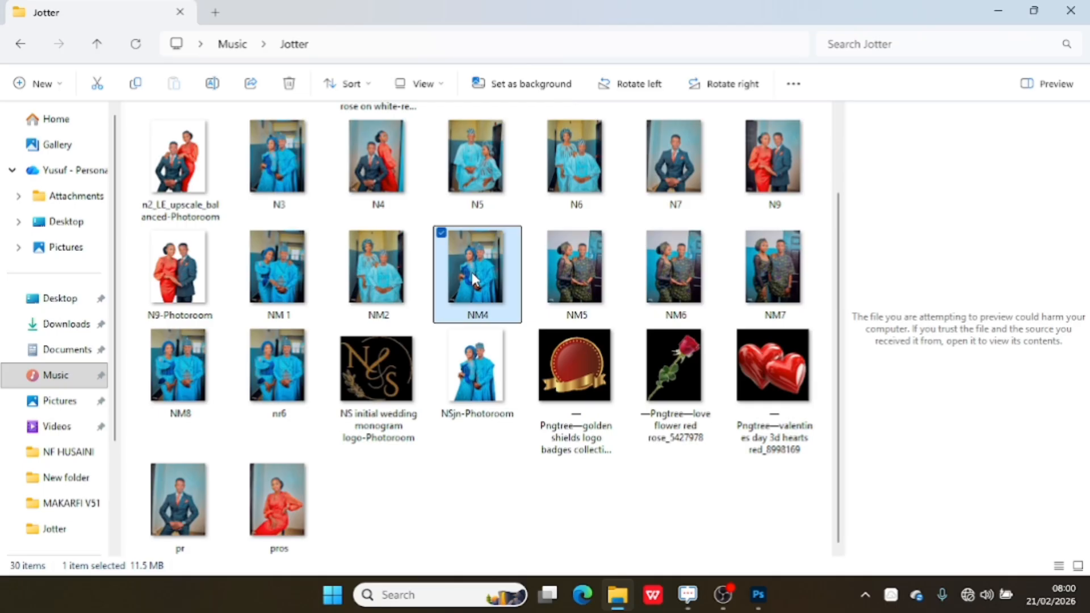
left_click(488, 409)
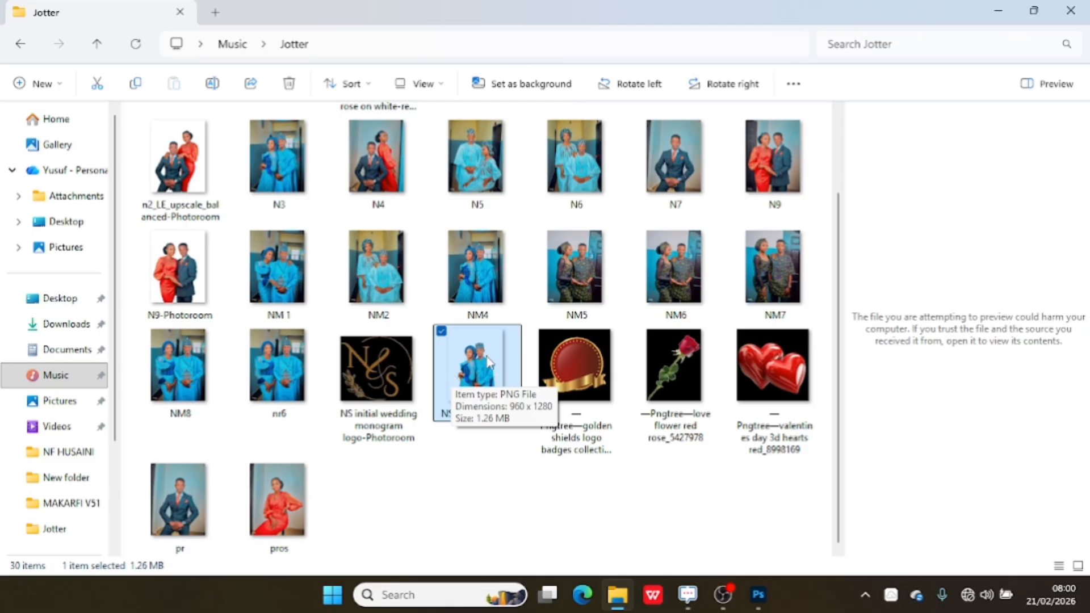
left_click_drag(482, 353, 471, 410)
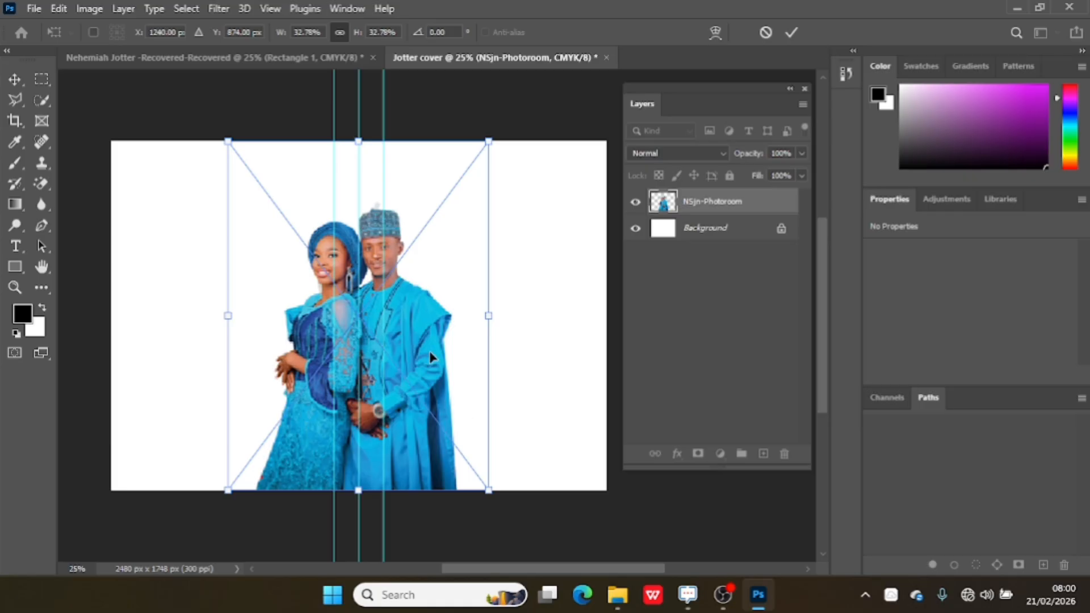
Scale the placed couple image to about 48% and position it on the right half of the cover.
left_click_drag(430, 356, 536, 338)
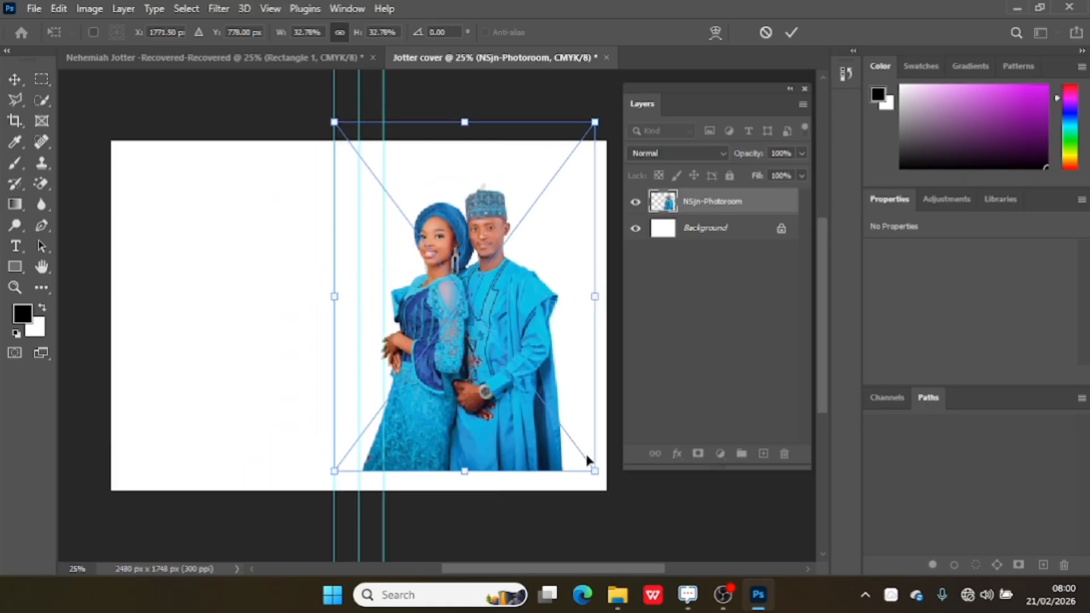
left_click_drag(594, 471, 773, 521)
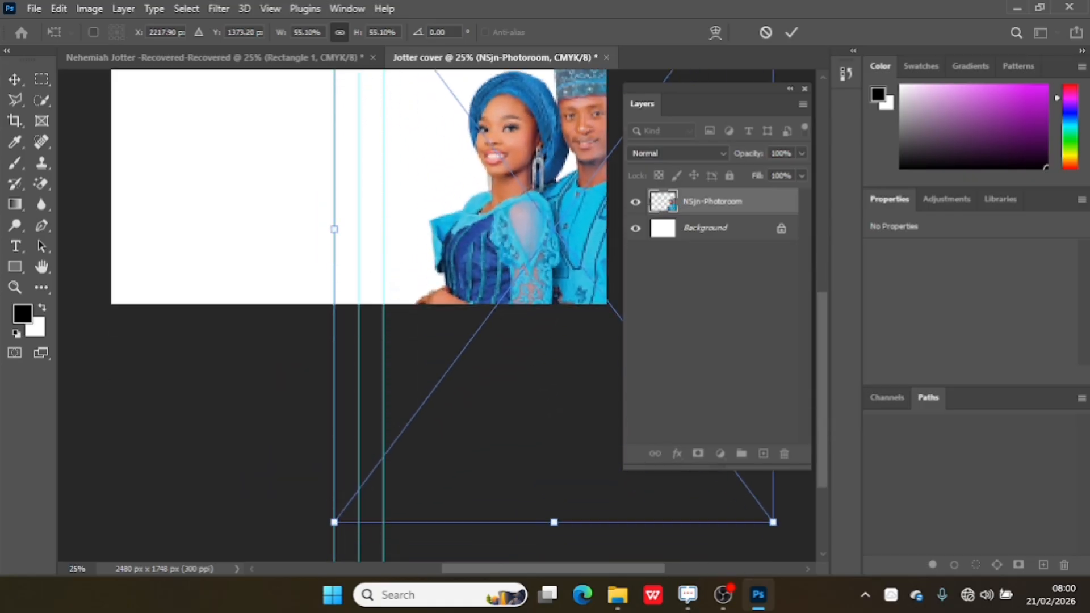
left_click_drag(492, 183, 433, 54)
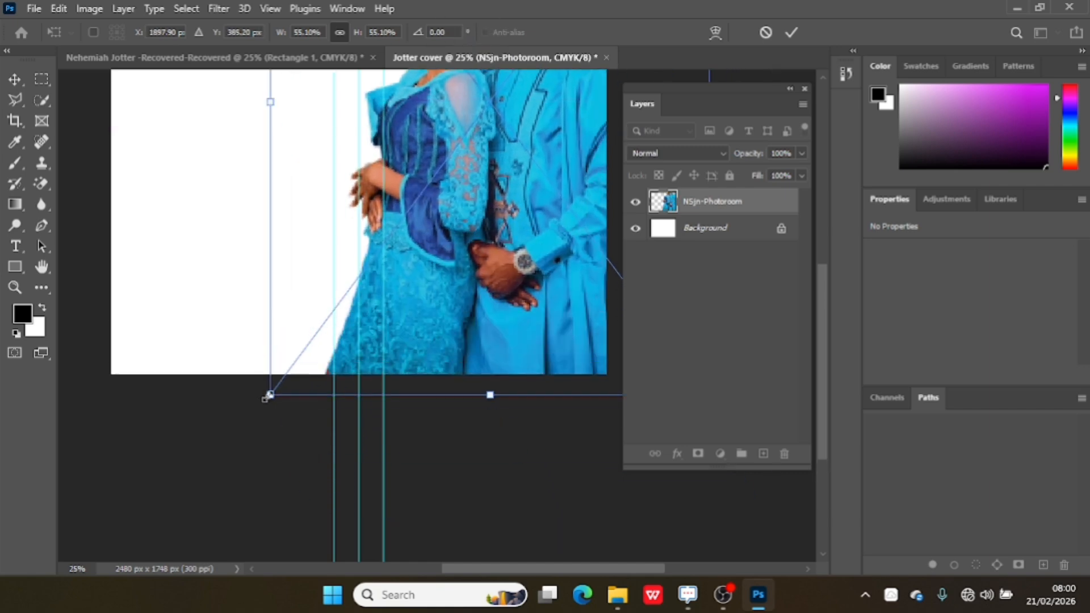
left_click_drag(269, 395, 308, 345)
left_click_drag(484, 244, 463, 306)
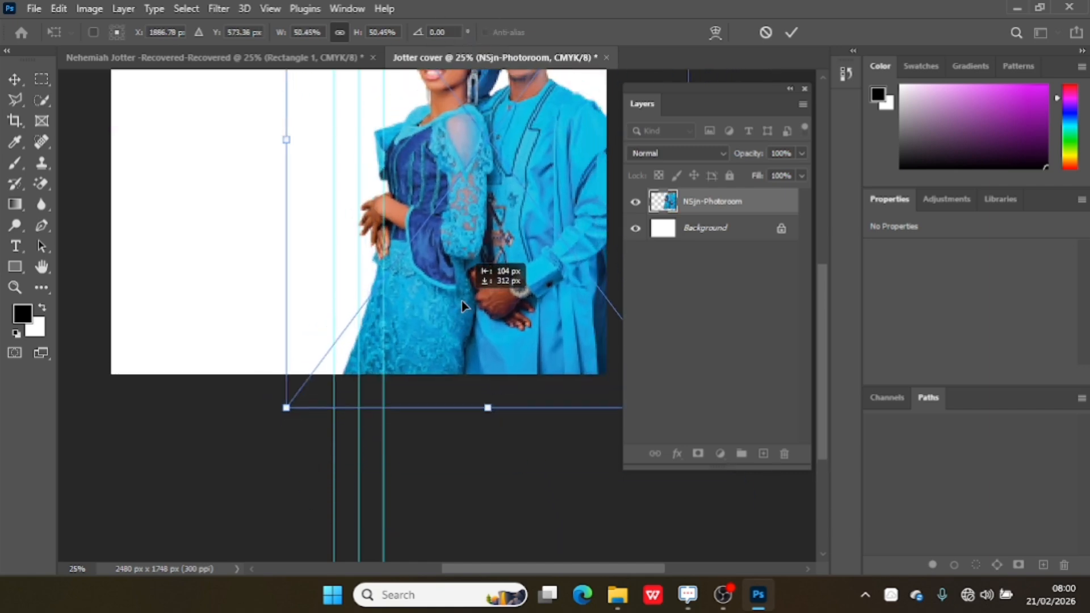
left_click_drag(827, 315, 836, 247)
left_click_drag(532, 311, 470, 392)
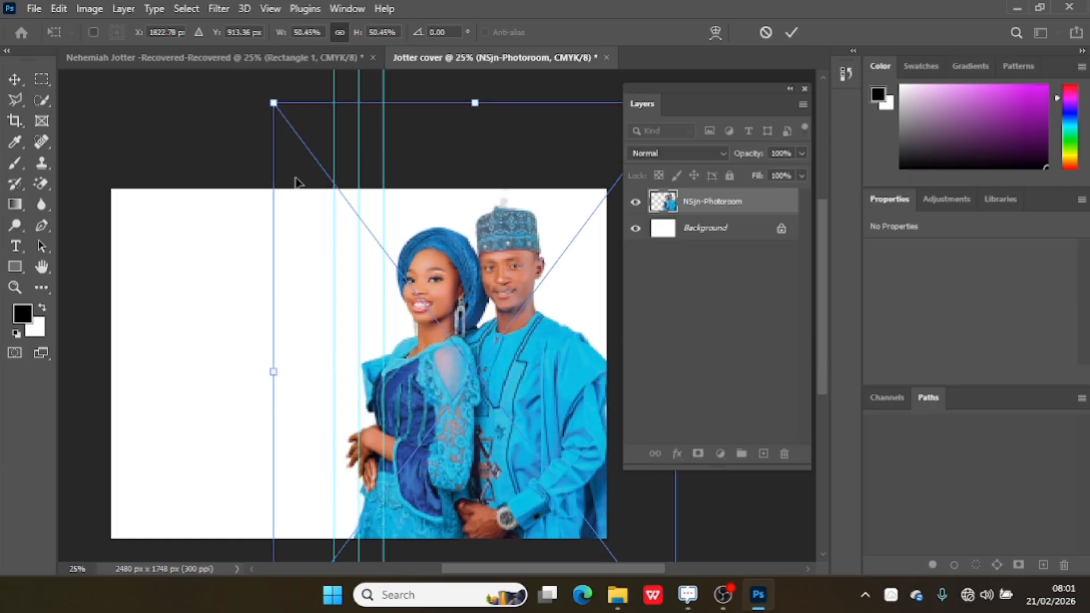
left_click_drag(274, 103, 300, 121)
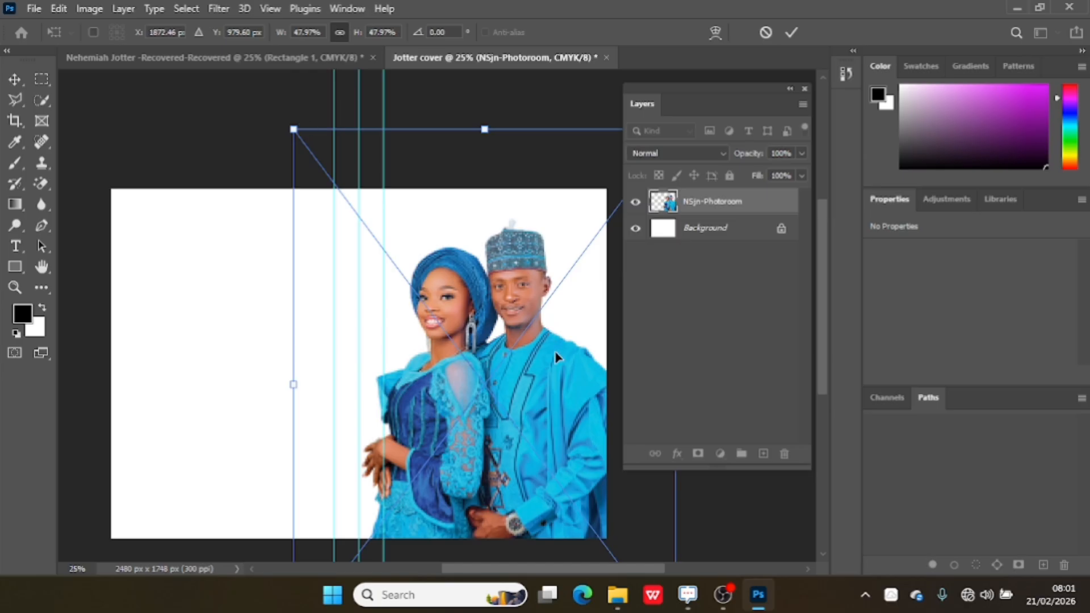
left_click_drag(555, 353, 548, 339)
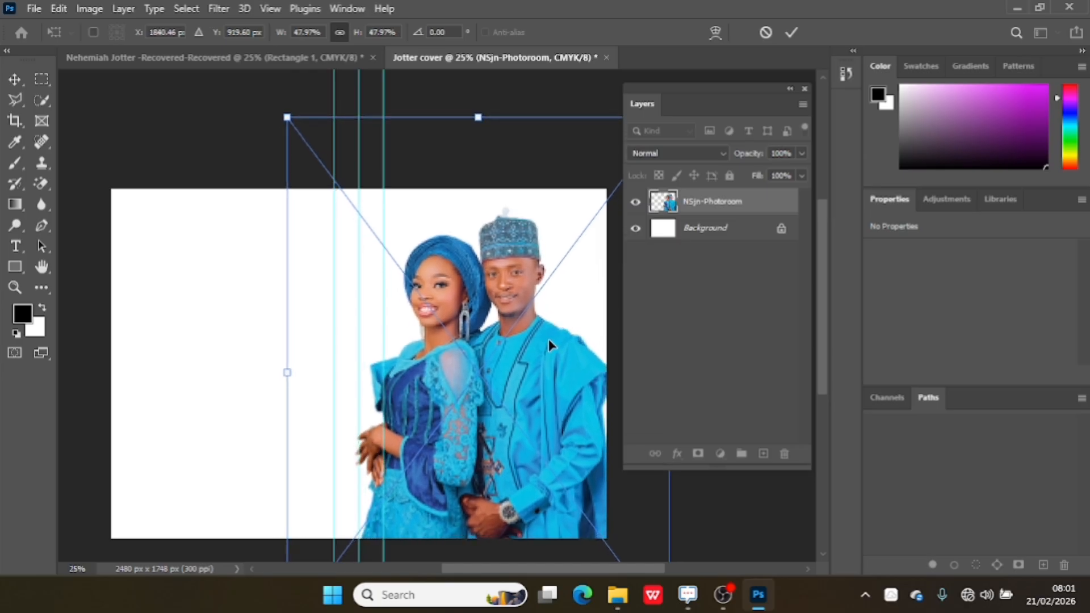
Flip the couple image horizontally, commit the transform, and nudge the image slightly lower.
right_click(548, 339)
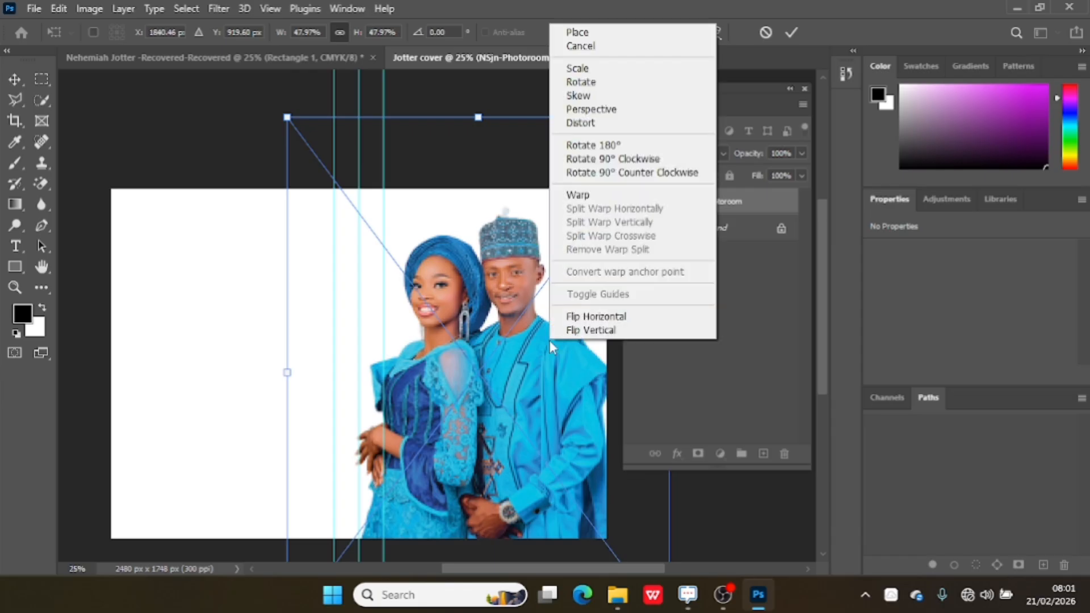
left_click(586, 317)
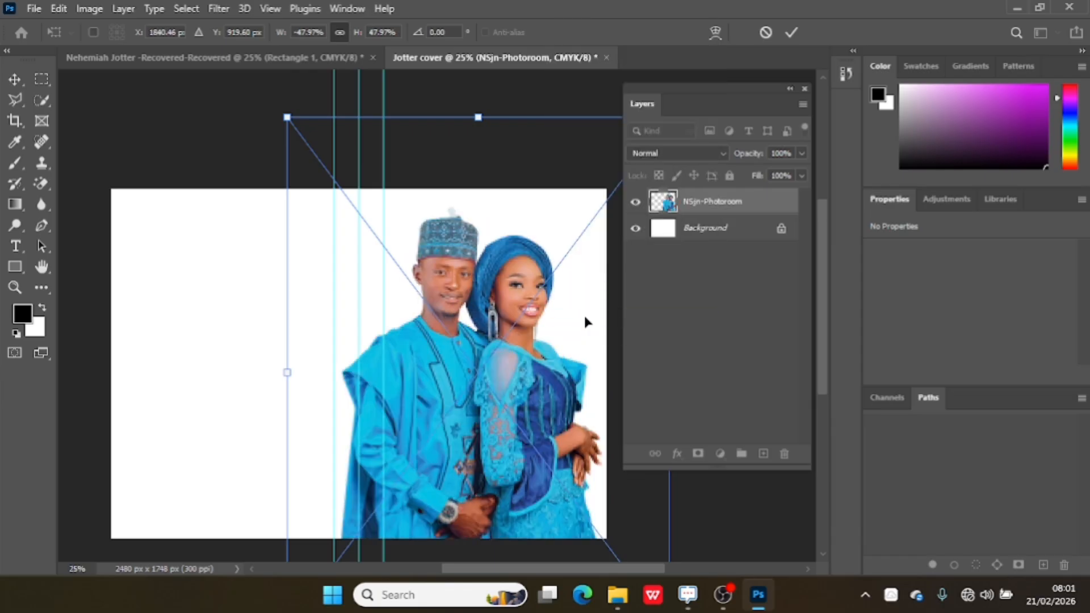
left_click(794, 33)
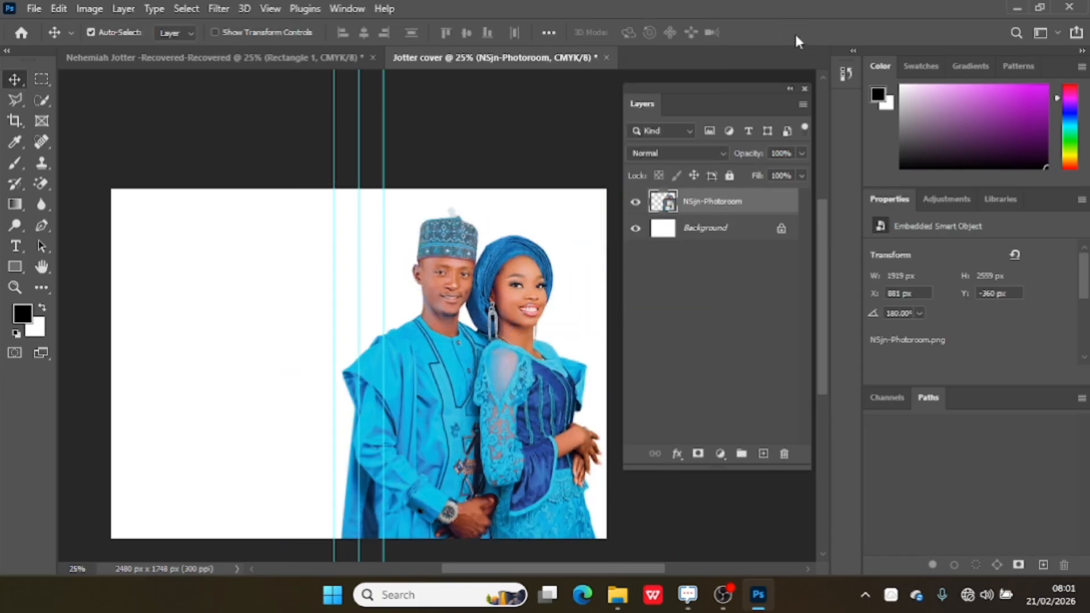
left_click_drag(826, 301, 829, 330)
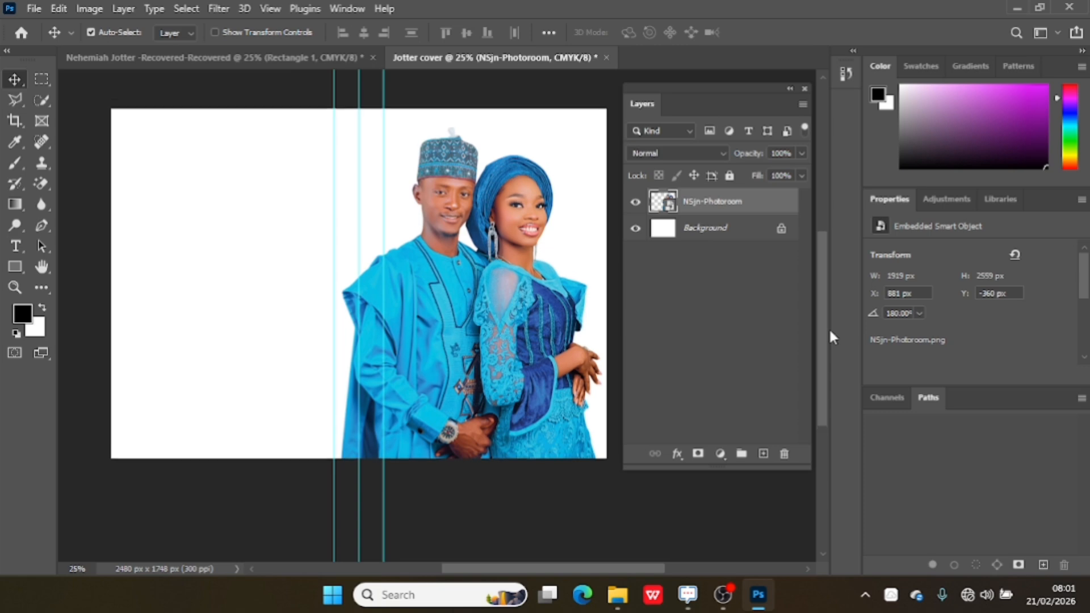
left_click_drag(469, 335, 467, 345)
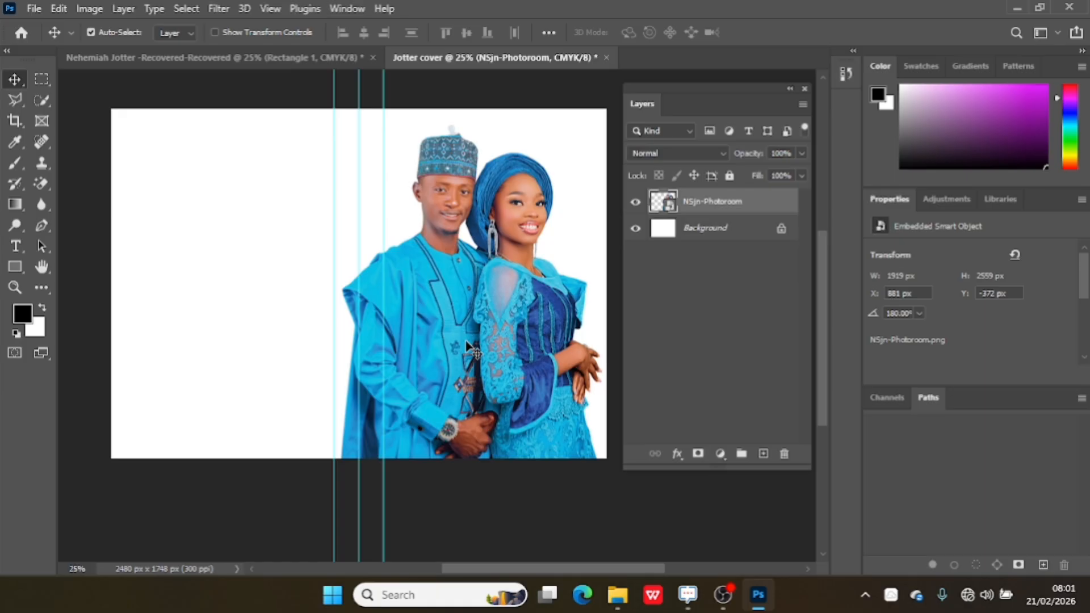
Add a new empty layer directly above the Background layer.
left_click(700, 238)
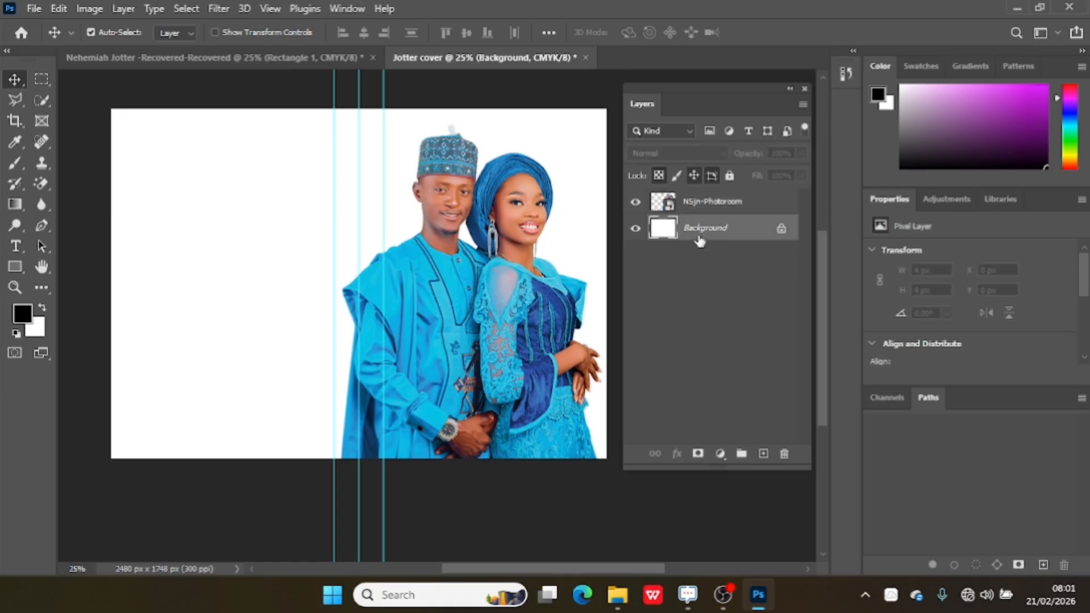
left_click(763, 455)
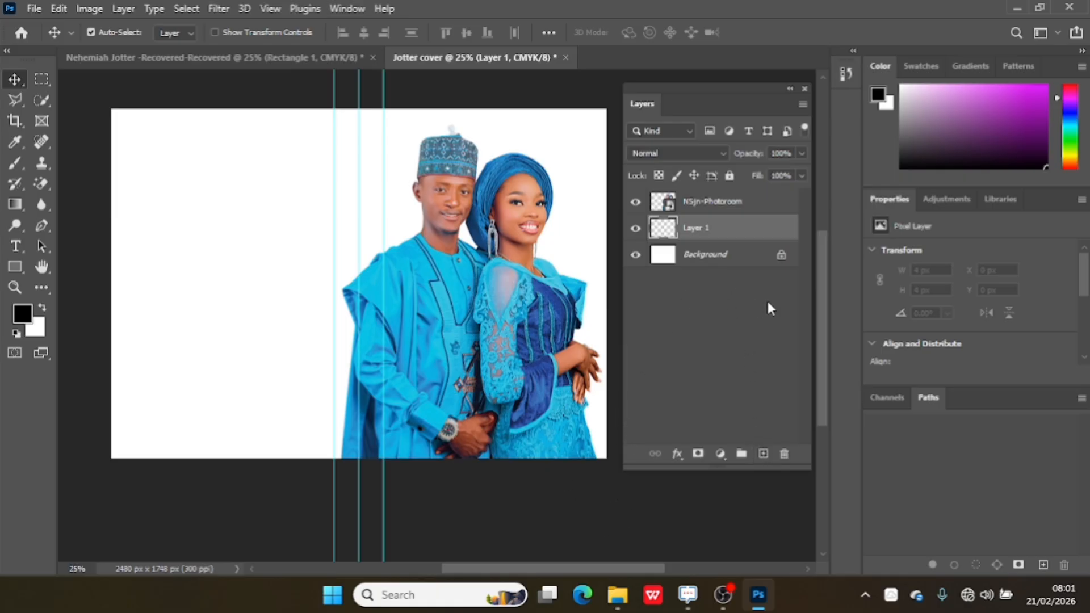
Drag the download (20) image from the Jotter folder into the cover document above the Background layer.
left_click(707, 255)
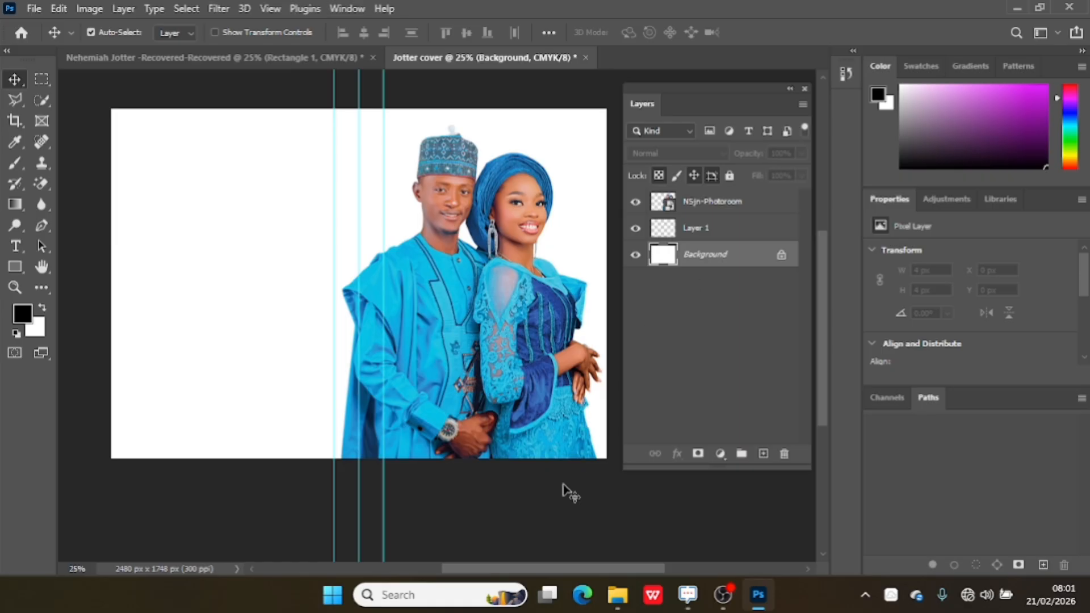
left_click(615, 599)
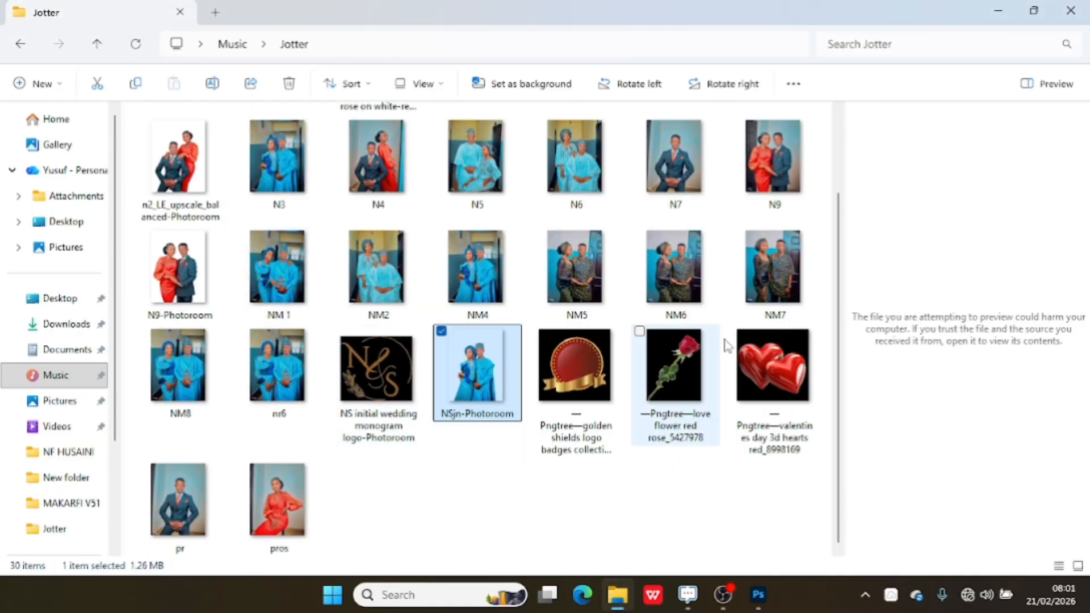
scroll(842, 469, "up", 2)
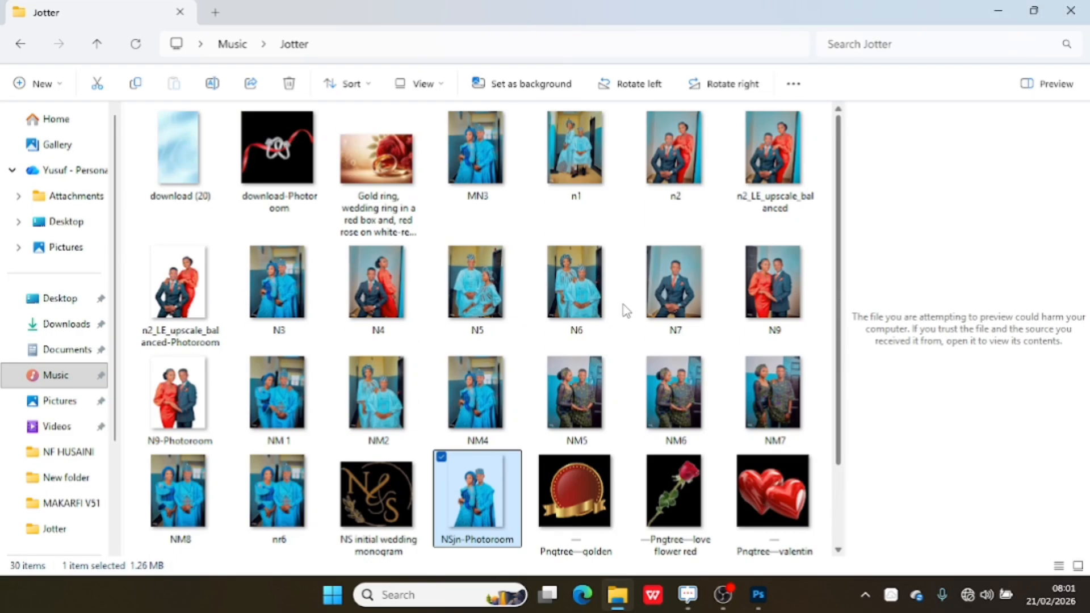
left_click_drag(180, 146, 519, 316)
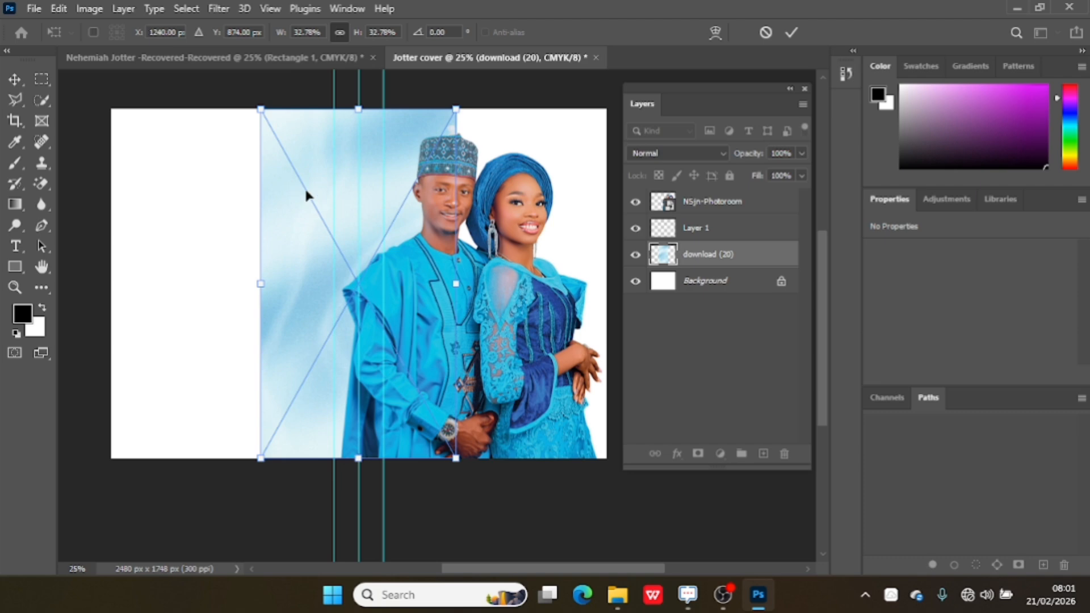
Move and scale the download (20) backdrop to about 43% so it fills the right half, then commit.
left_click_drag(305, 195, 396, 182)
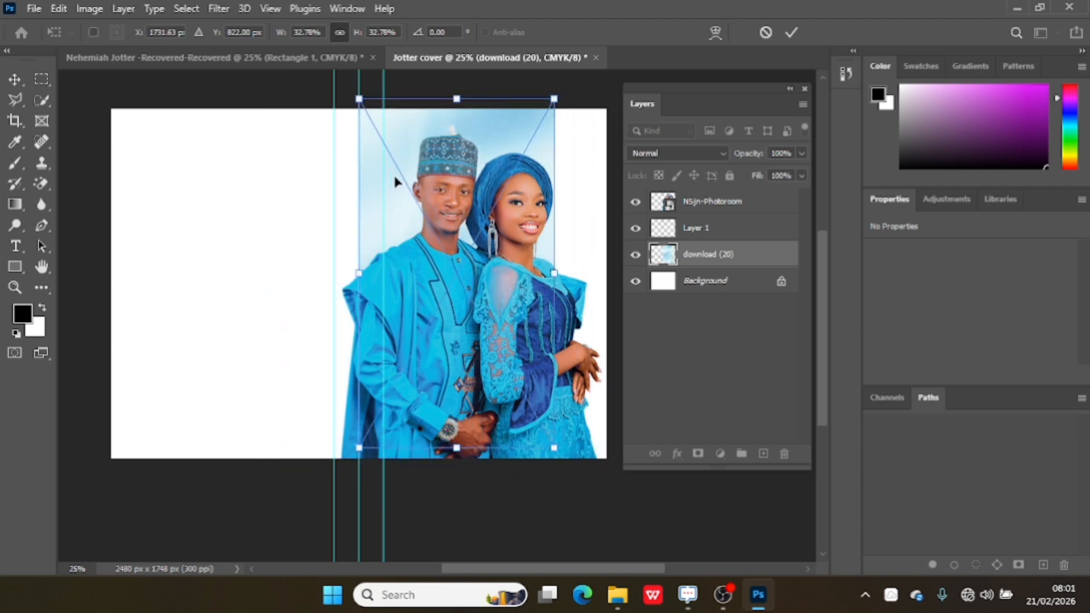
left_click_drag(553, 446, 647, 522)
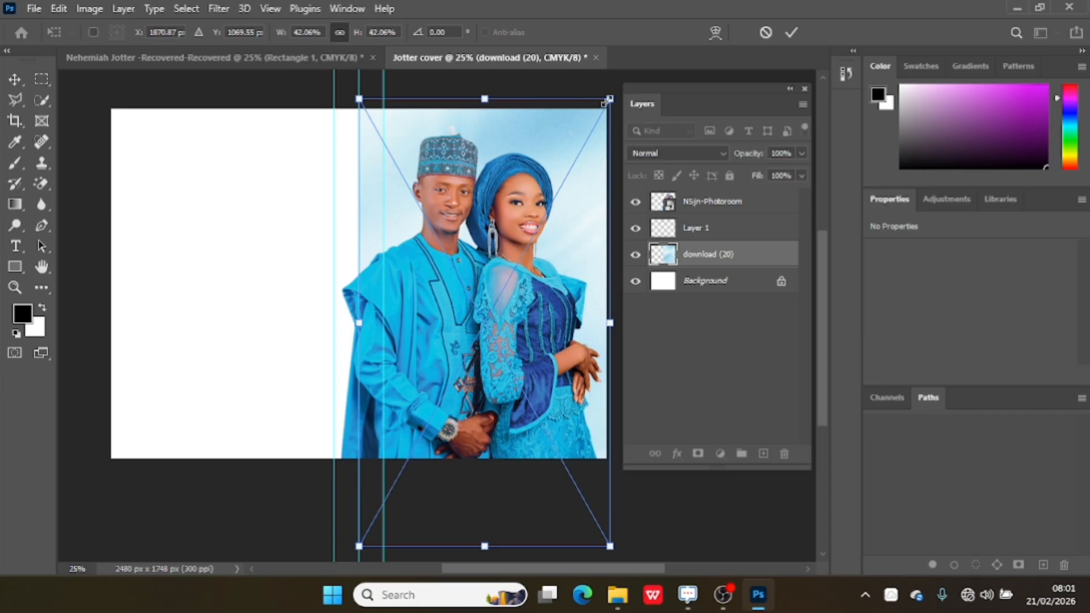
mouse_move(606, 101)
left_mouse_down()
mouse_move(616, 87)
mouse_move(590, 102)
left_mouse_up()
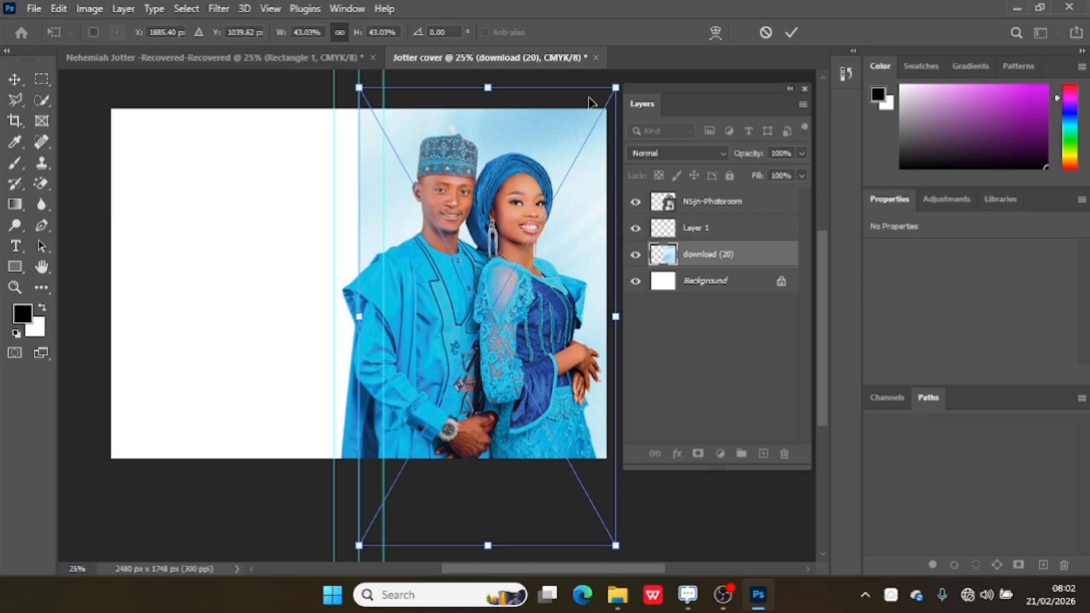
left_click(788, 36)
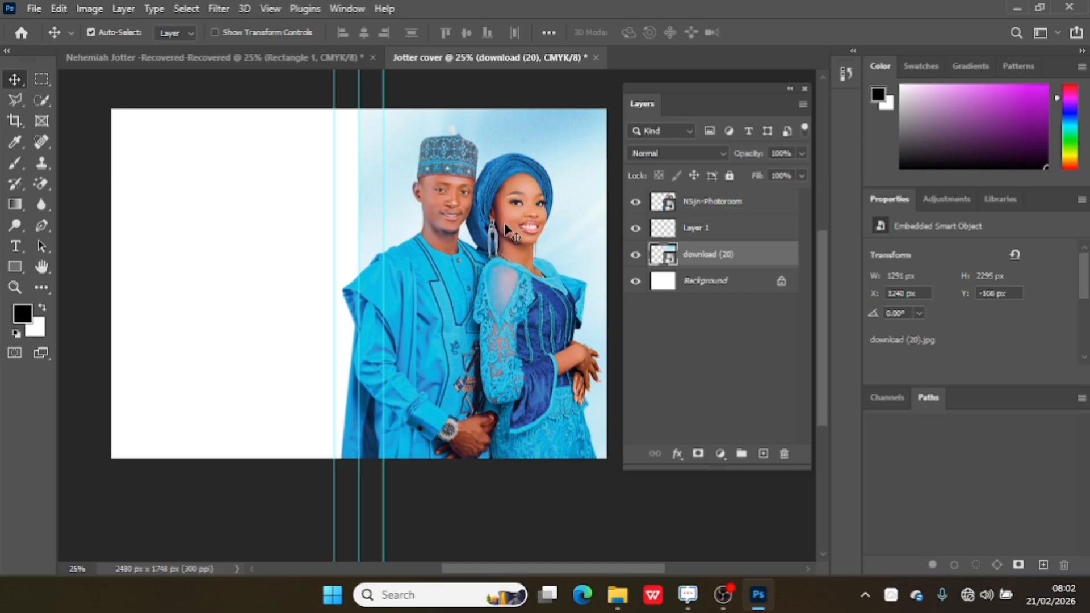
Switch to File Explorer and drag the Pngtree golden shields badge image into the cover document.
mouse_move(617, 594)
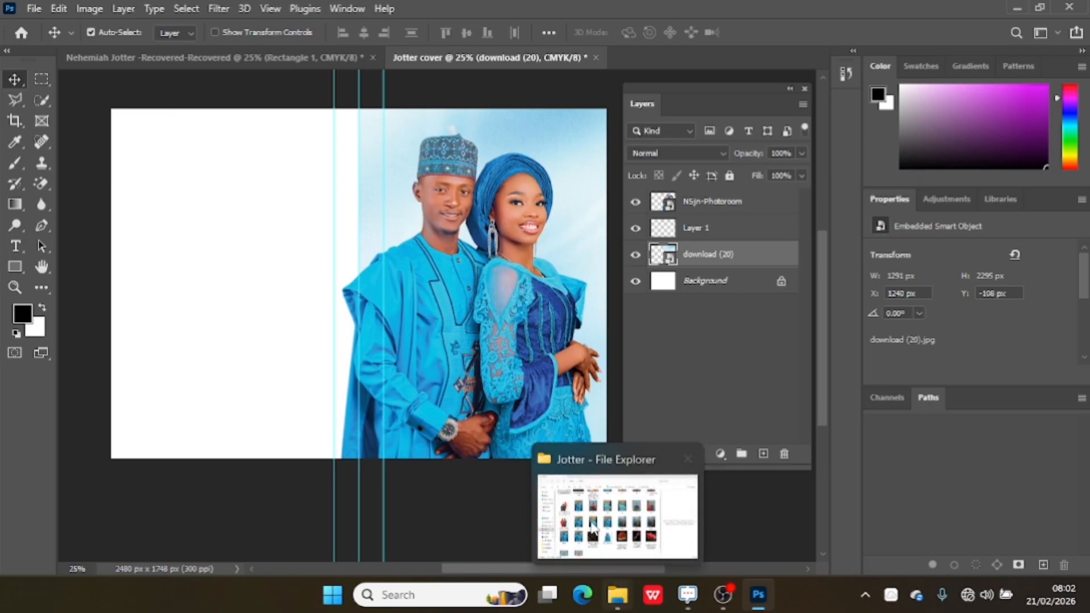
left_click(584, 497)
mouse_move(576, 438)
left_mouse_down()
mouse_move(590, 465)
mouse_move(582, 449)
left_mouse_up()
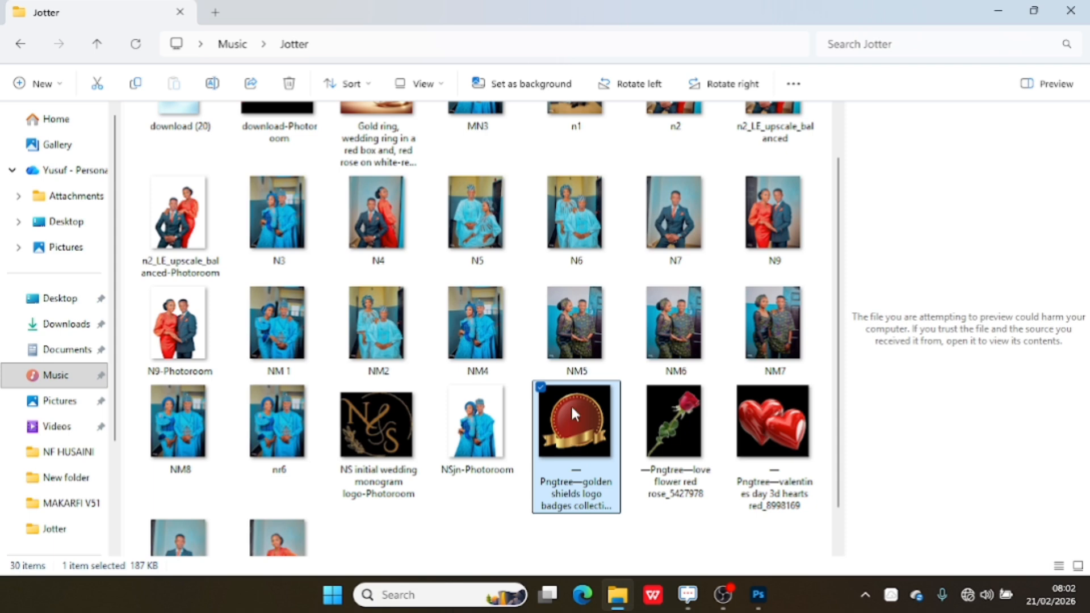
left_click_drag(570, 404, 477, 417)
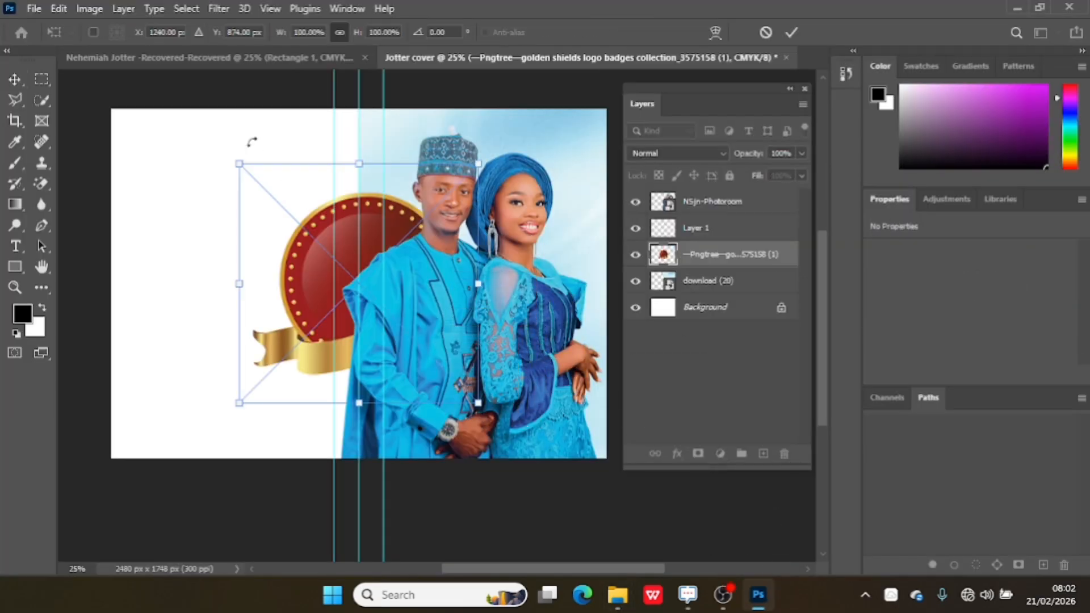
Scale the badge to about 51% and move its layer to the top of the layer stack.
left_click_drag(248, 170, 357, 282)
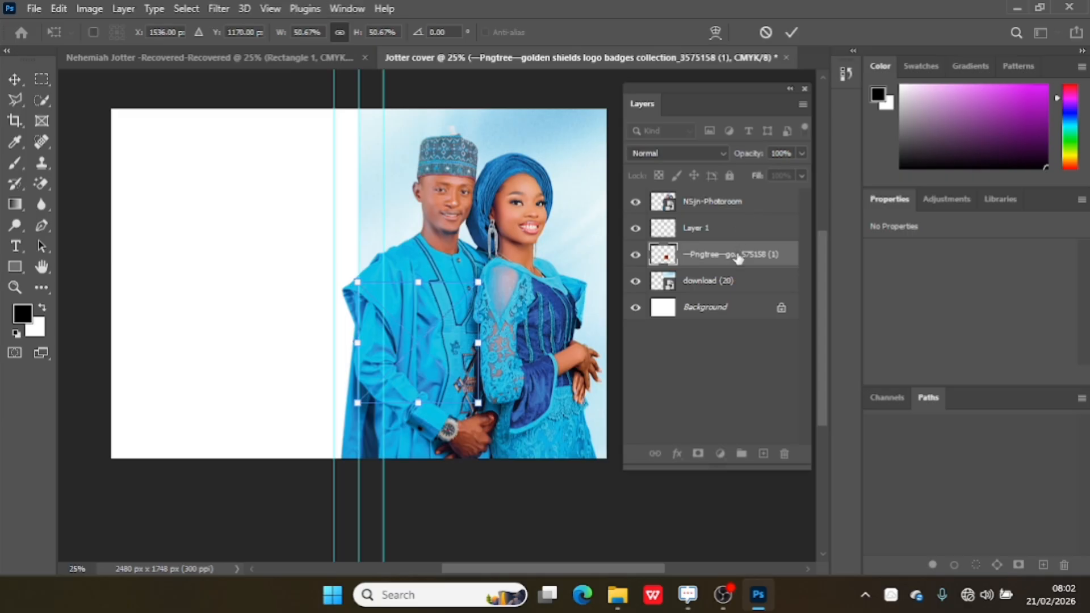
left_click_drag(737, 254, 743, 202)
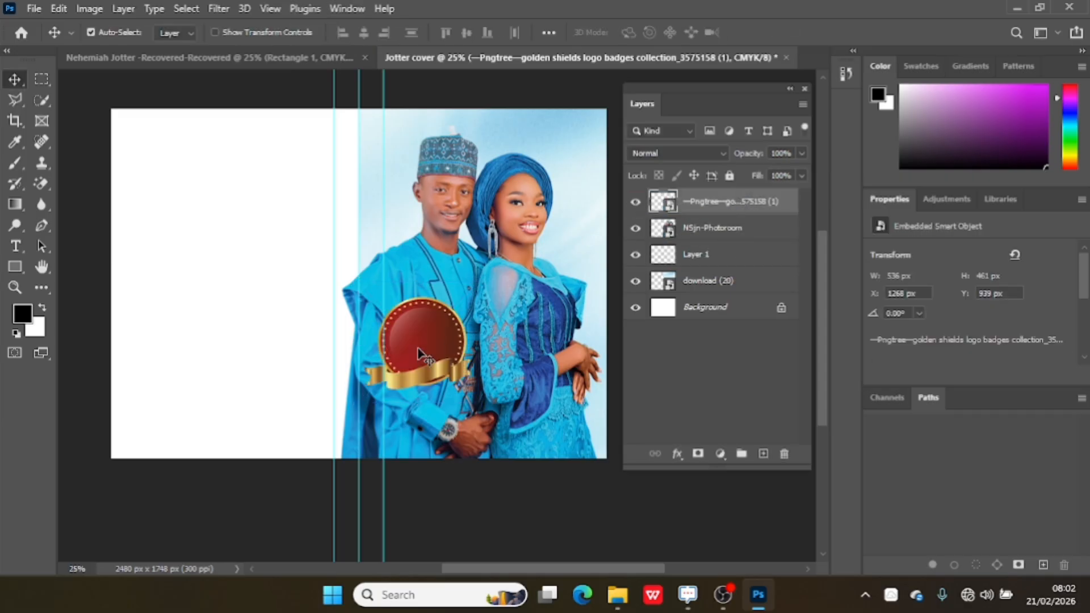
Move the badge to the lower middle of the couple photo and enlarge it to about 57%.
left_click_drag(416, 352, 474, 410)
key("ctrl+t")
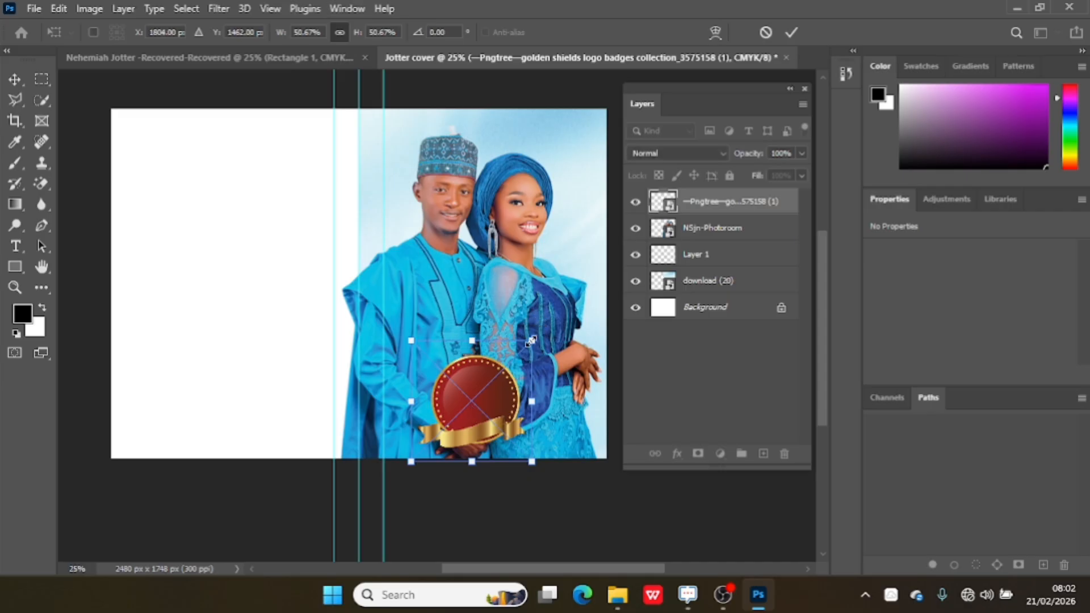
left_click_drag(532, 341, 547, 325)
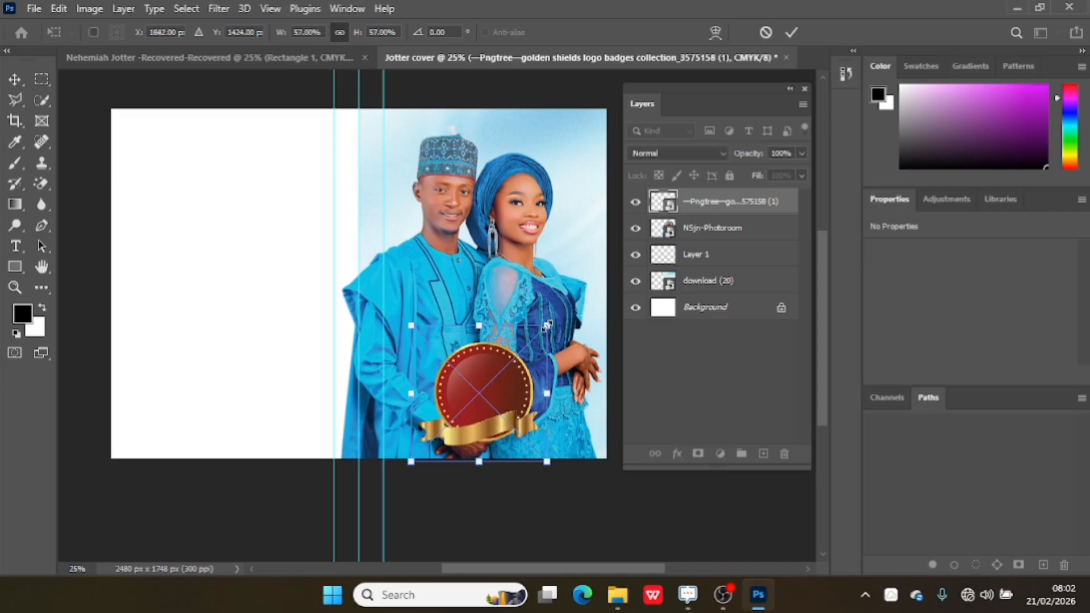
left_click_drag(514, 397, 495, 406)
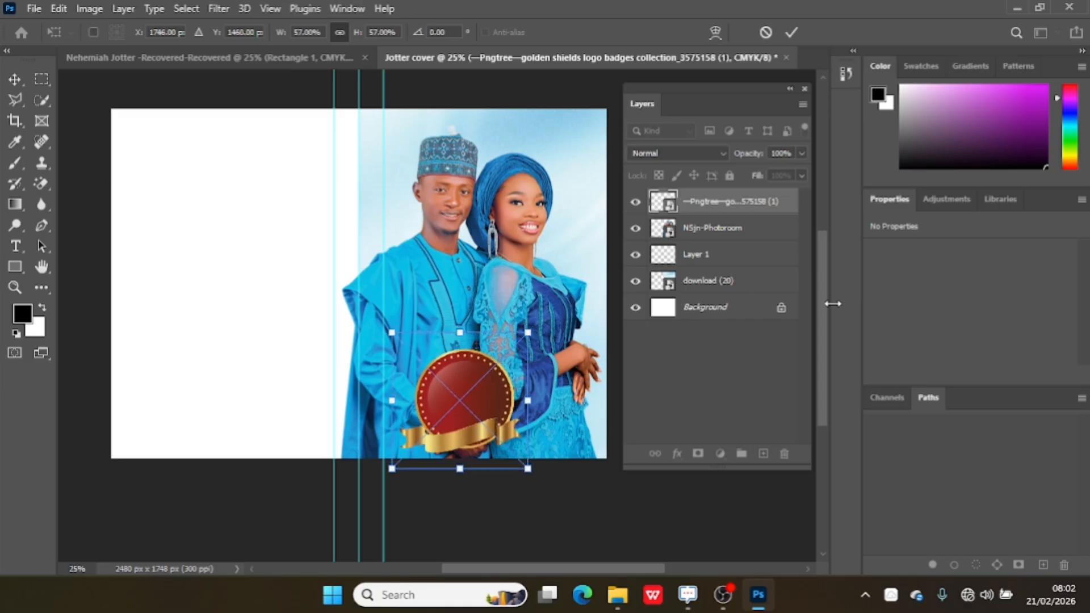
left_click(792, 32)
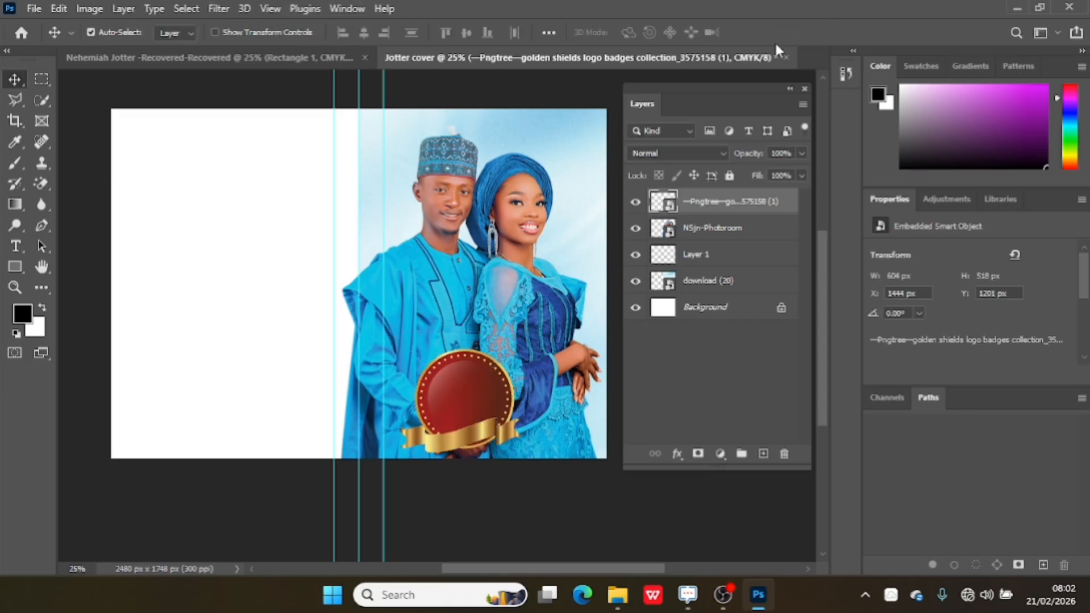
Add a new layer and draw a rectangle shape about 744 x 888 px over the top of the couple photo.
left_click(763, 453)
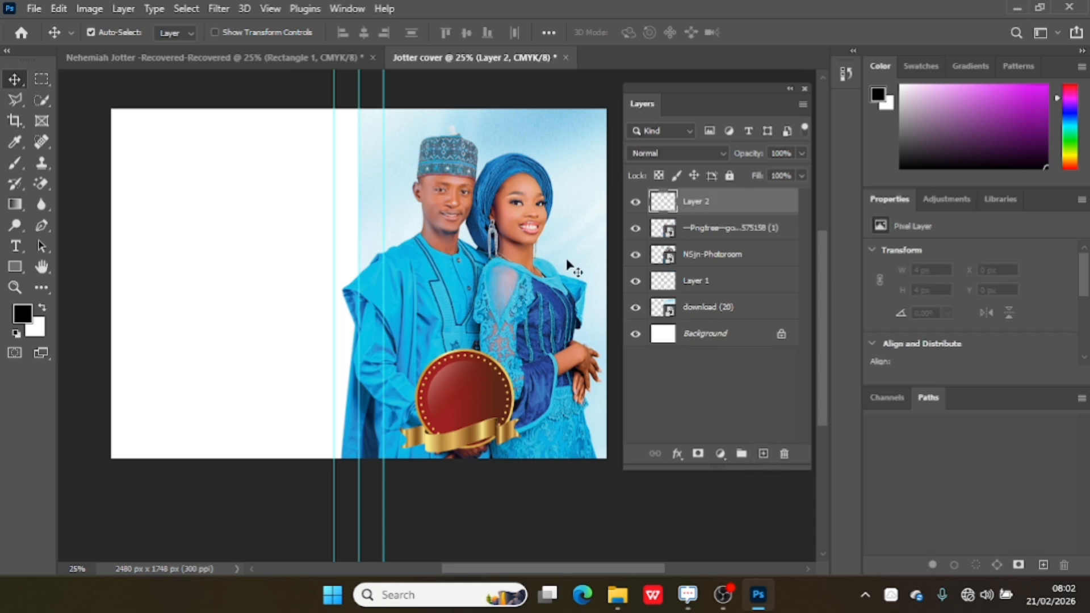
left_click(14, 266)
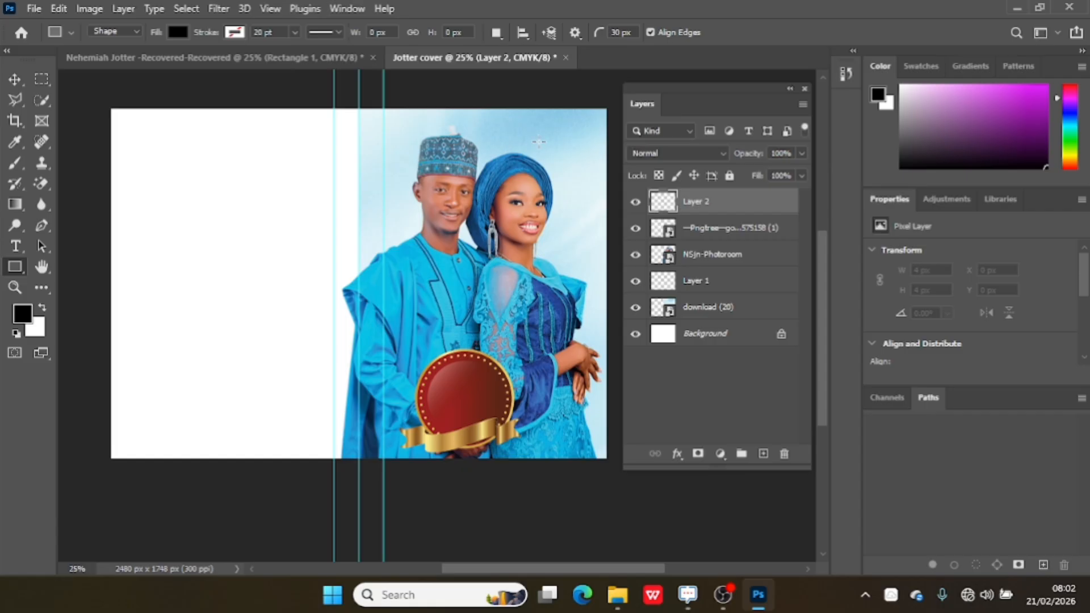
left_click_drag(507, 128, 581, 215)
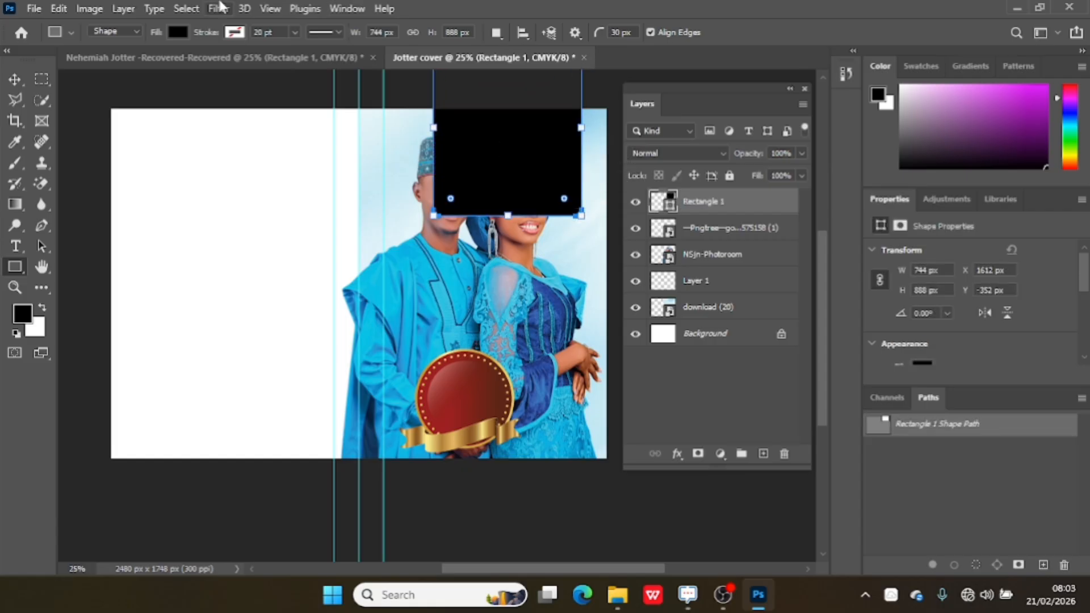
Set the rectangle's fill color to dark navy #001f42 in the color picker.
left_click(178, 33)
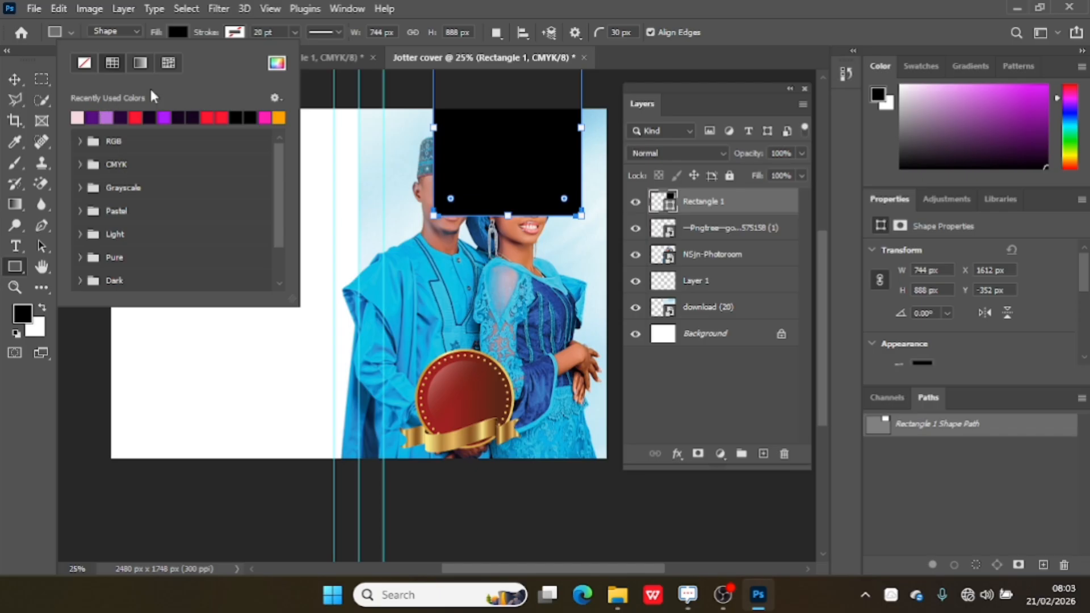
left_click(277, 63)
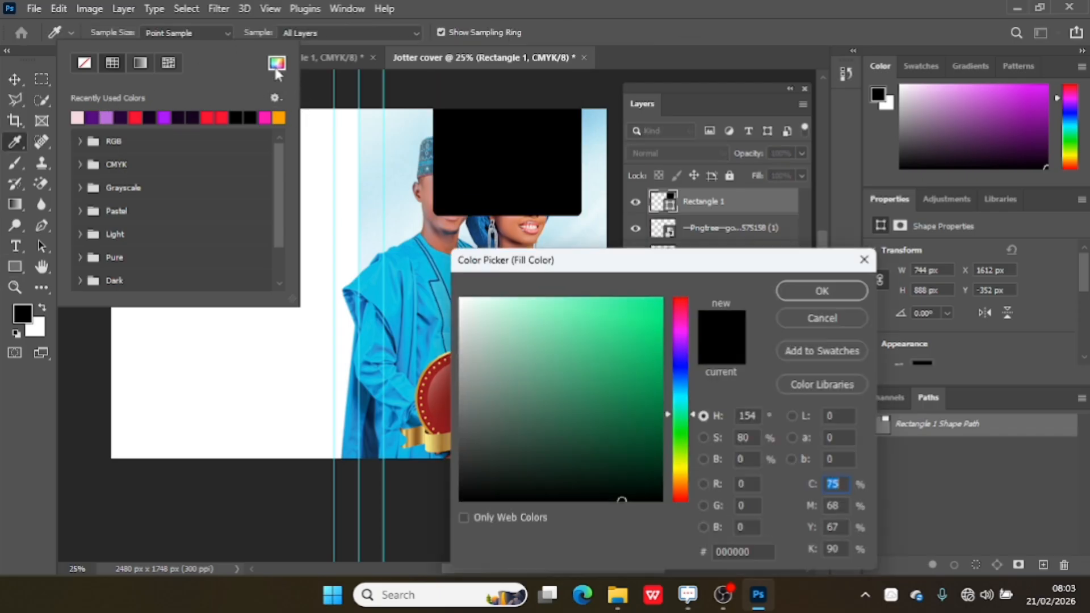
left_click(484, 233)
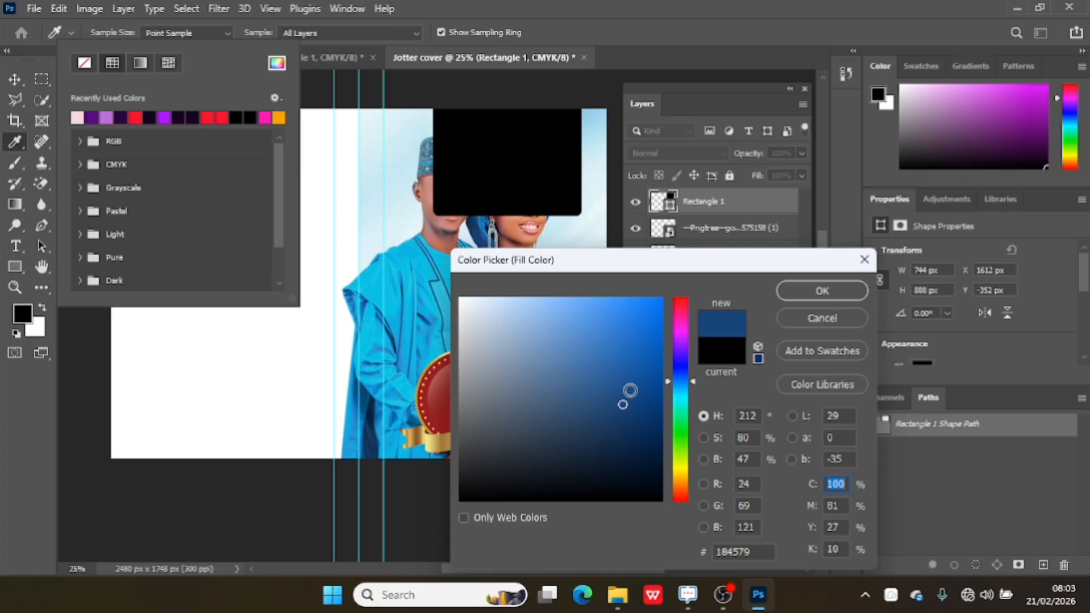
left_click_drag(623, 400, 668, 449)
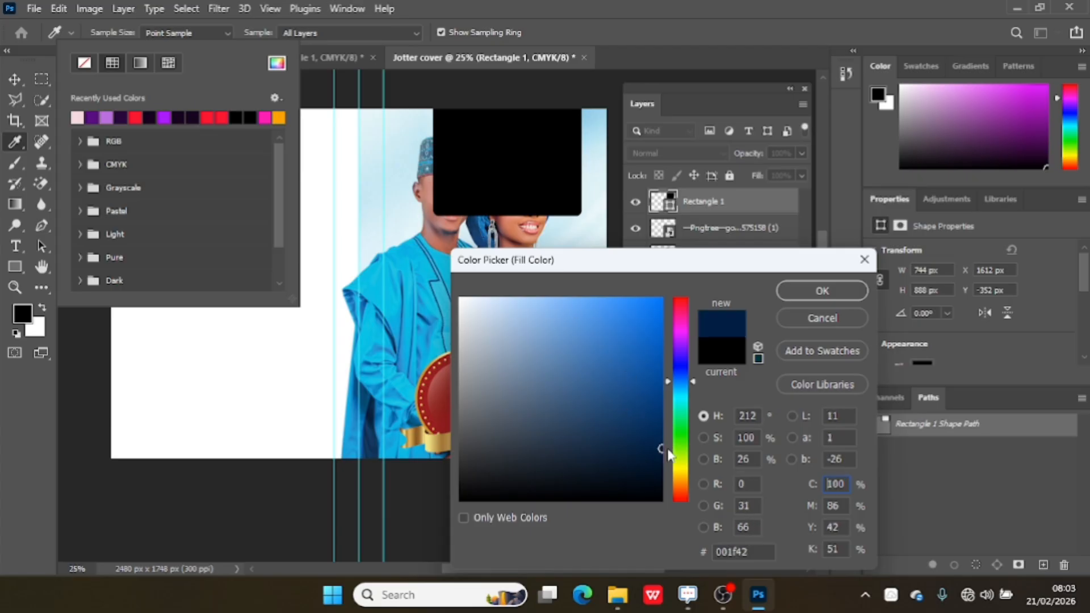
left_click(806, 290)
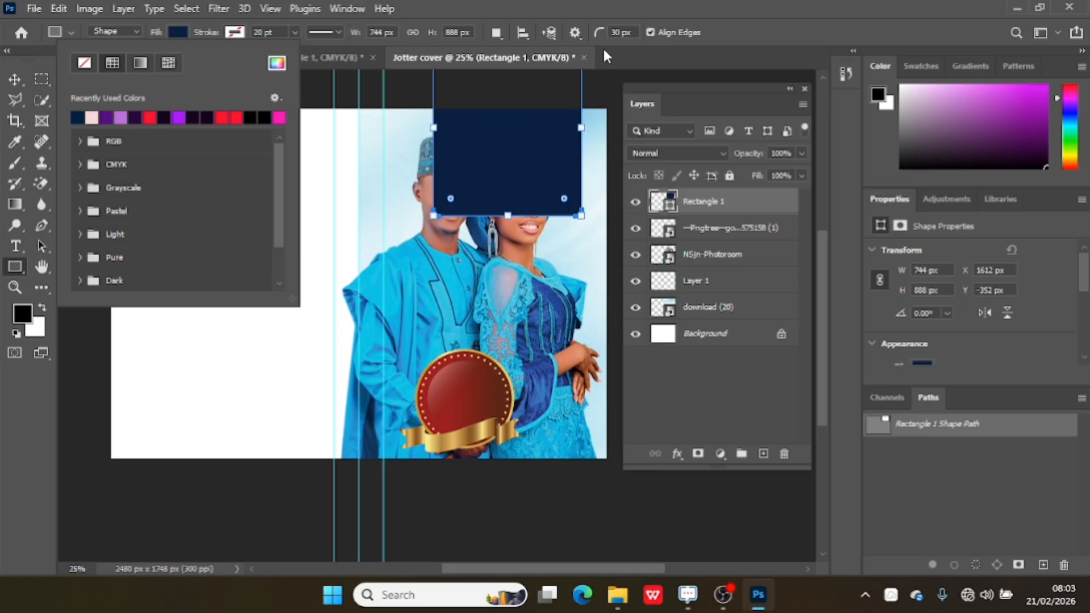
Change the rectangle's fill color to a darker navy #000f23.
left_click(177, 32)
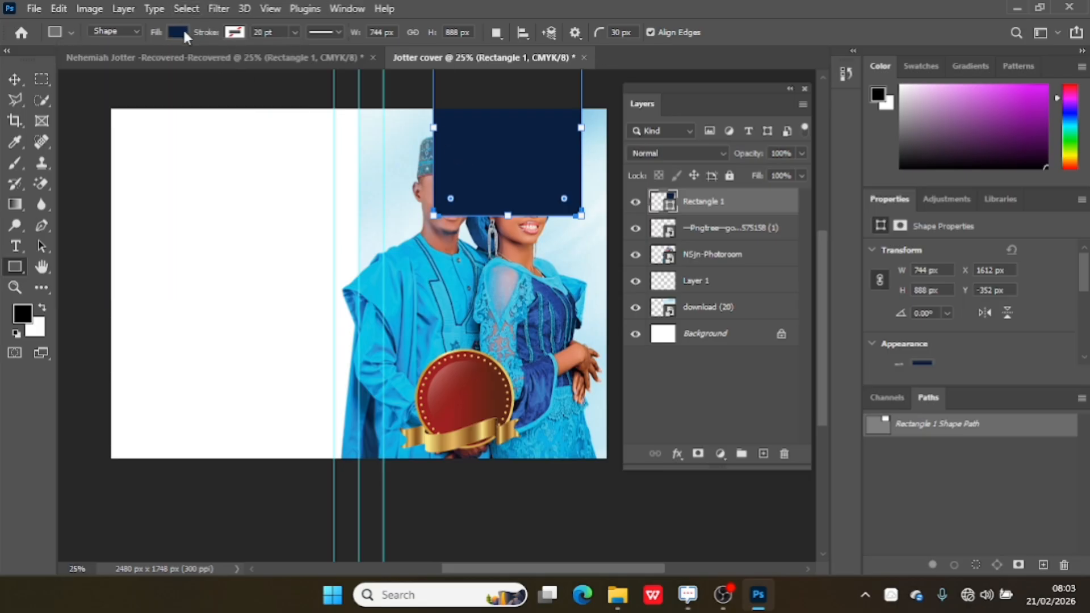
left_click(183, 32)
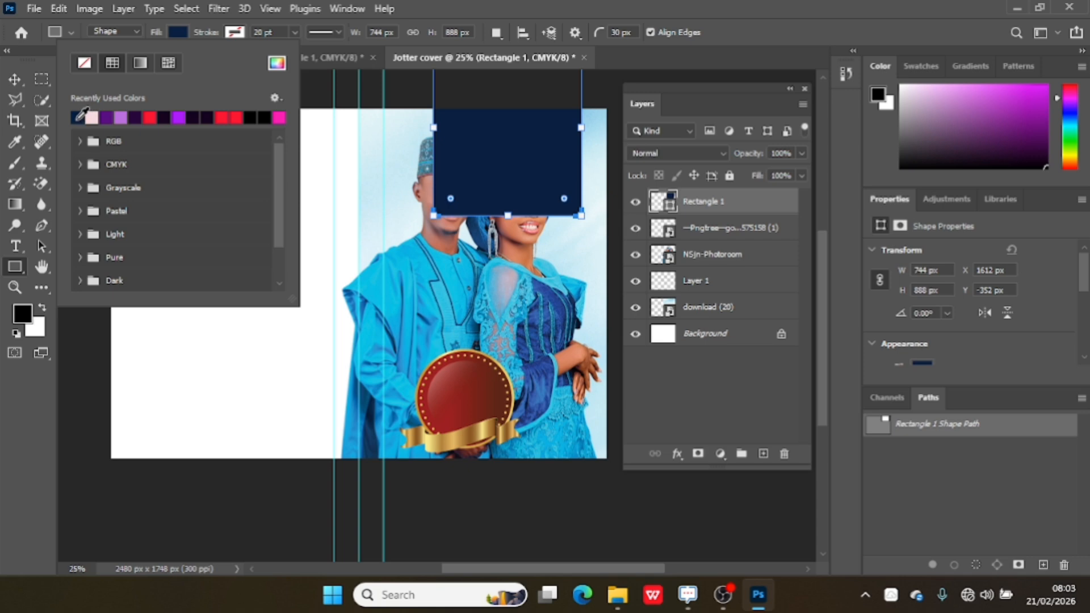
left_click(277, 63)
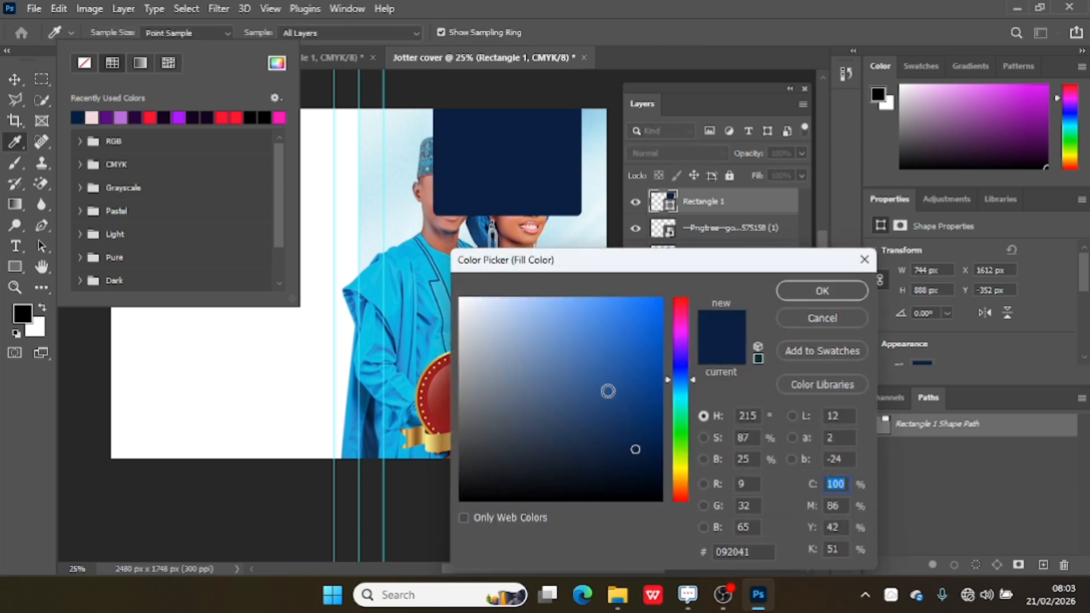
left_click_drag(634, 448, 669, 480)
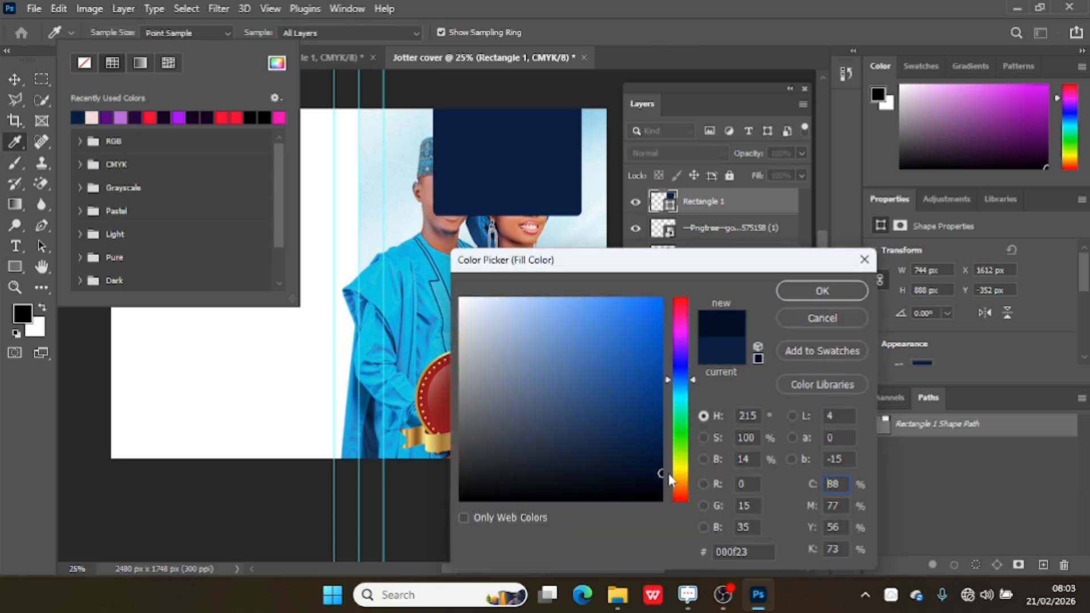
left_click(809, 294)
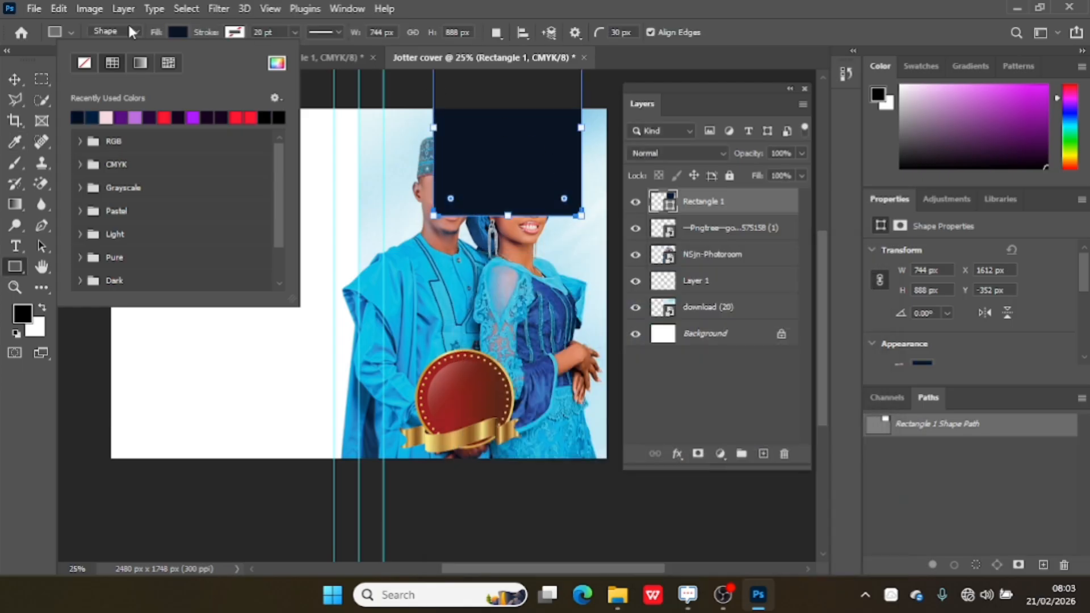
Move the rectangle down so its top sits at the cover's top edge.
left_click(15, 77)
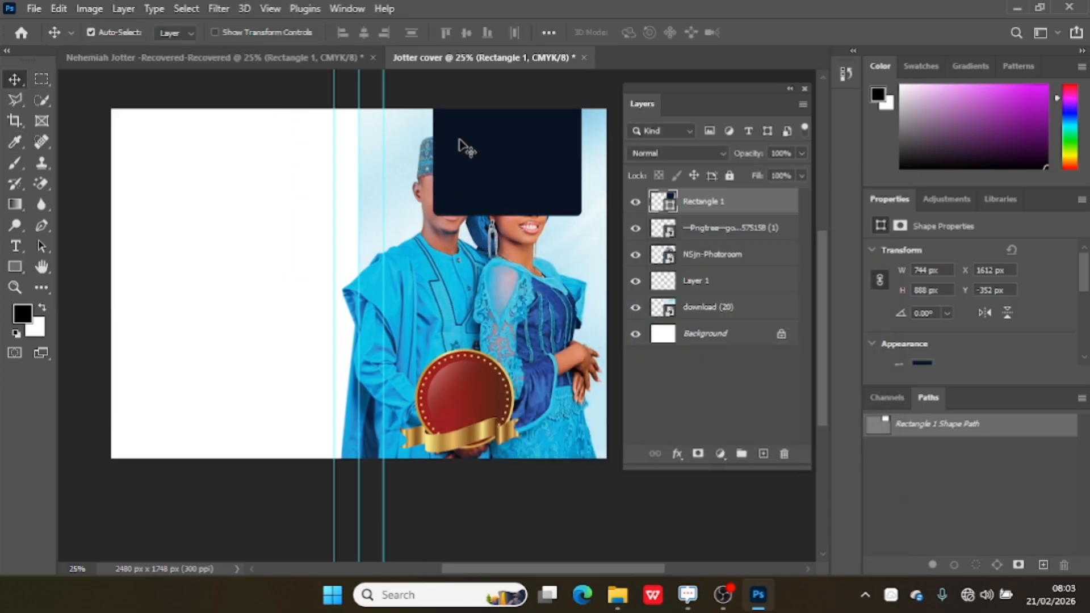
left_click_drag(457, 146, 460, 170)
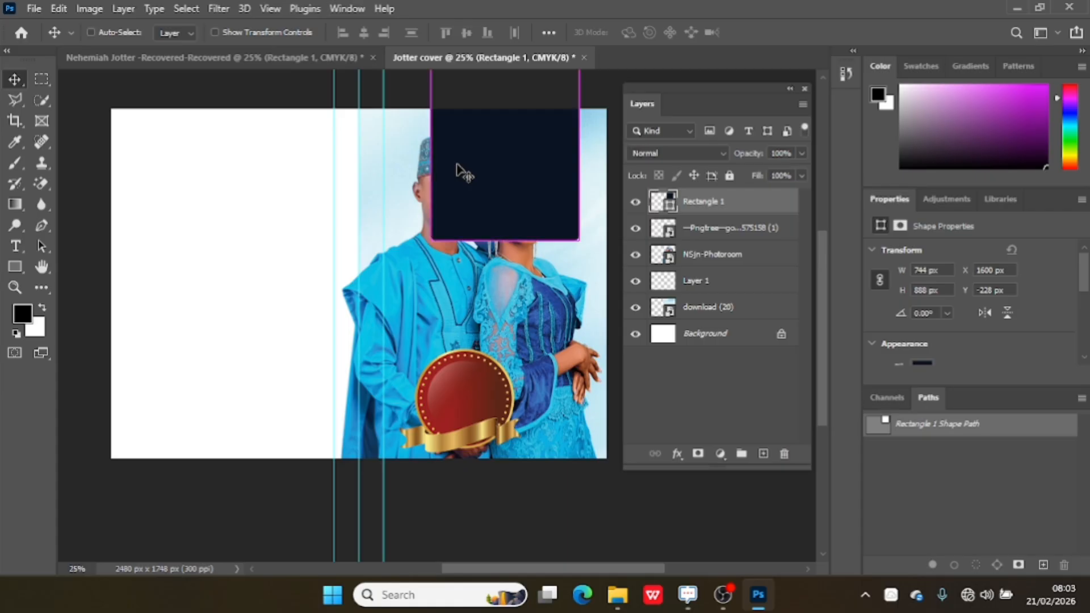
key("ctrl+z")
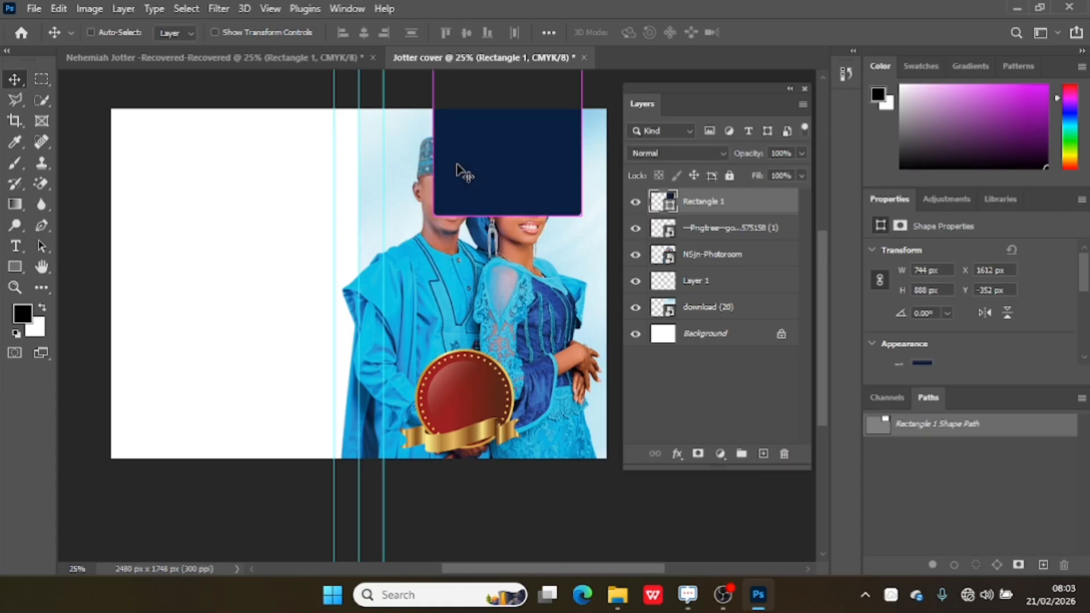
left_click_drag(519, 189, 523, 260)
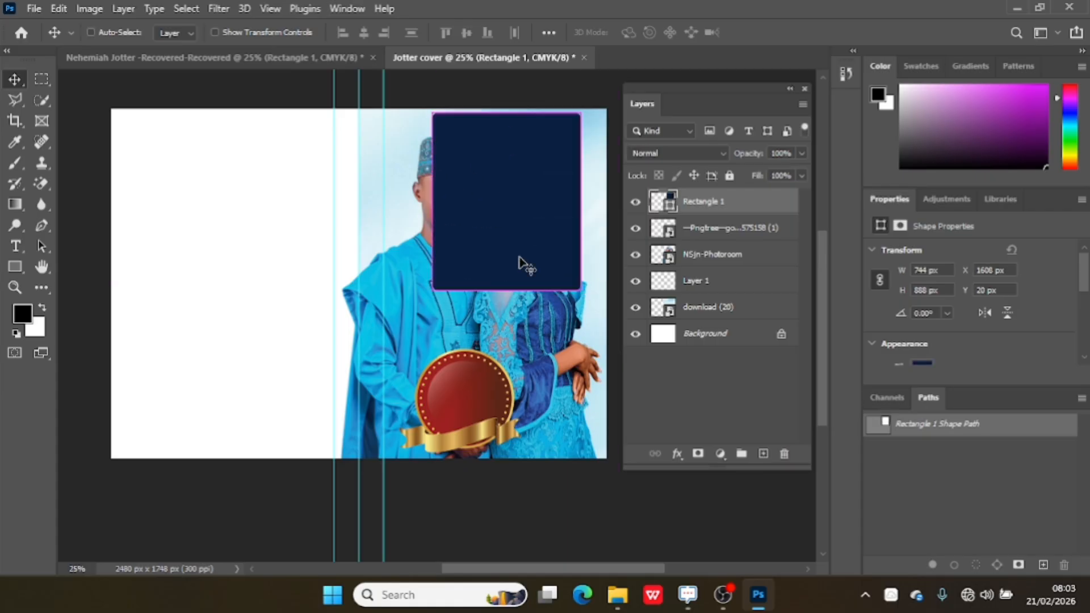
Rotate the rectangle about 41° into a diagonal band in the top-right corner, resize it, and commit.
key("ctrl+t")
left_click_drag(412, 211, 434, 152)
left_click_drag(523, 221, 580, 178)
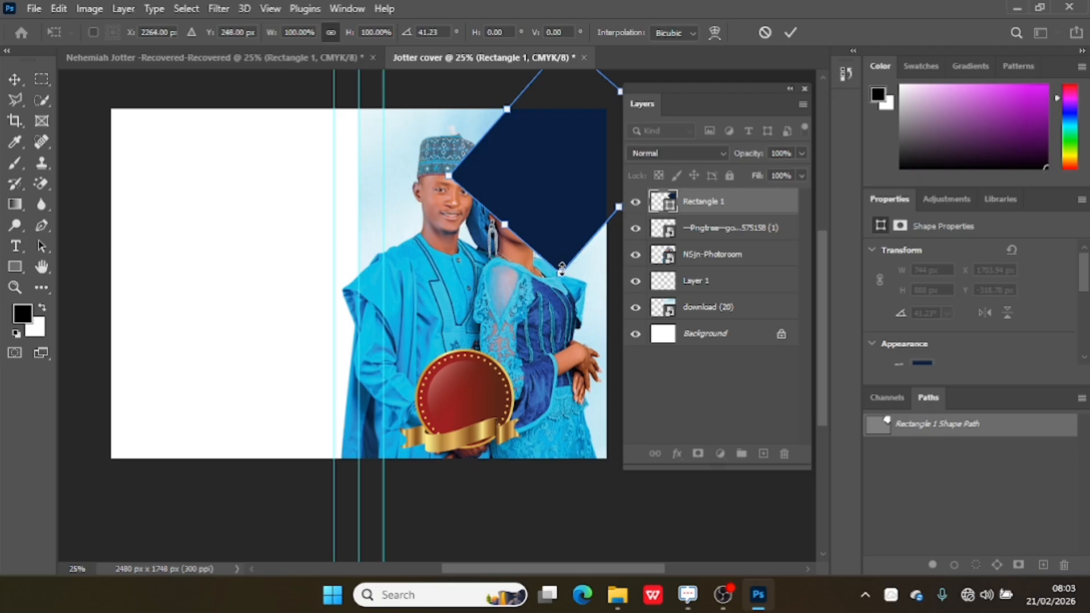
left_click_drag(561, 269, 561, 299)
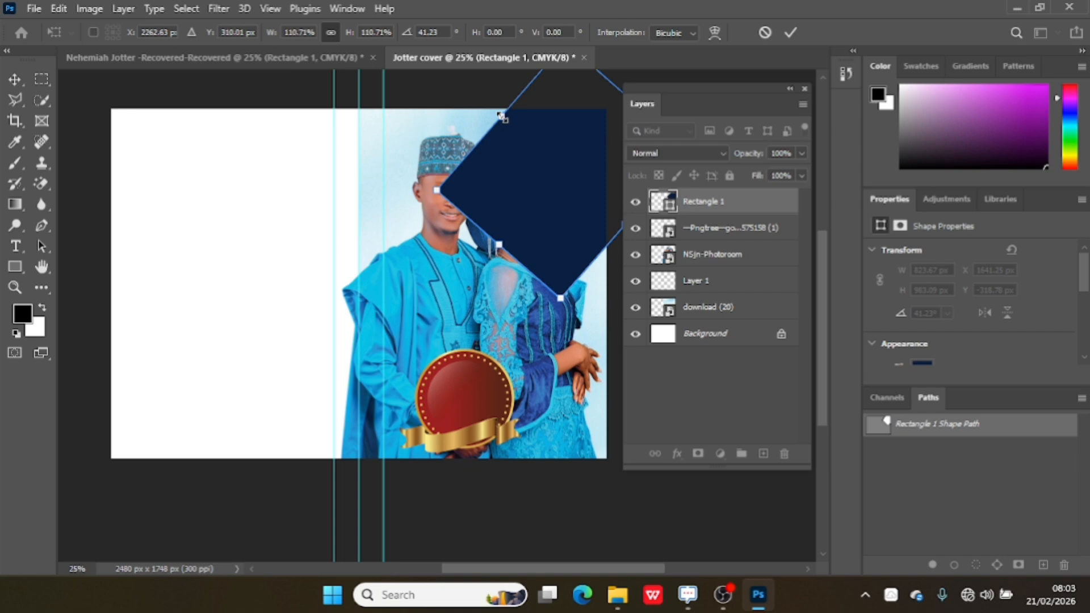
left_click_drag(501, 116, 515, 128)
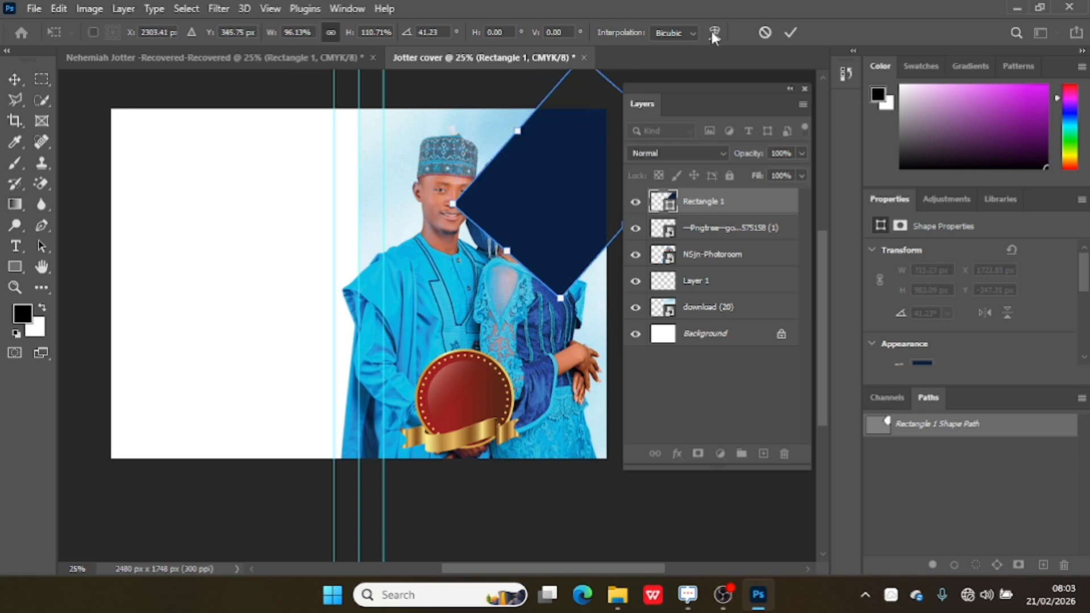
left_click(788, 31)
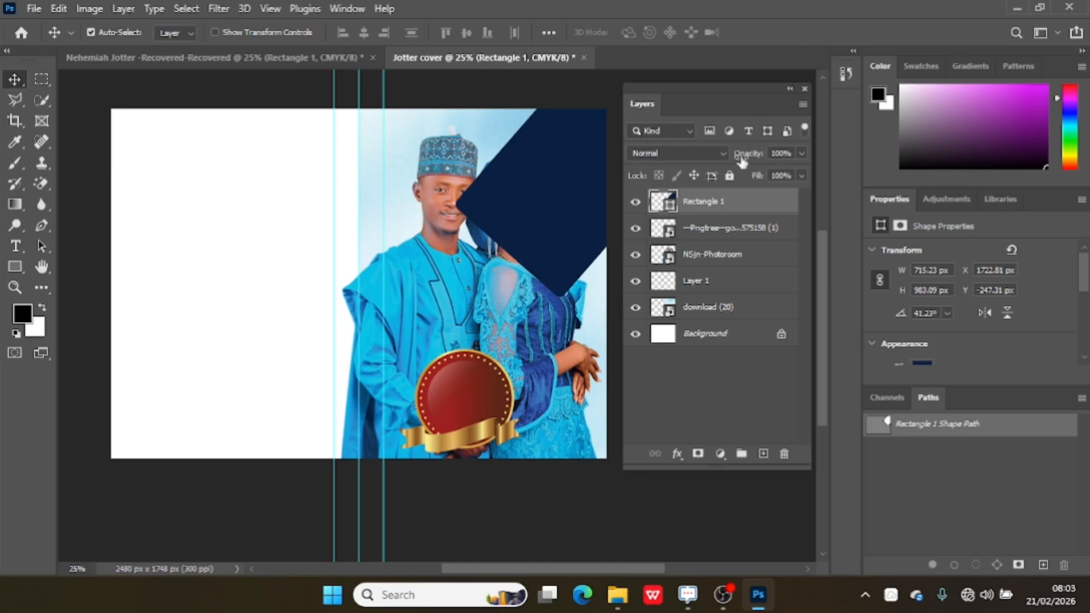
Move the Rectangle 1 layer below the NSjn-Photoroom couple photo layer.
left_click_drag(733, 203, 732, 260)
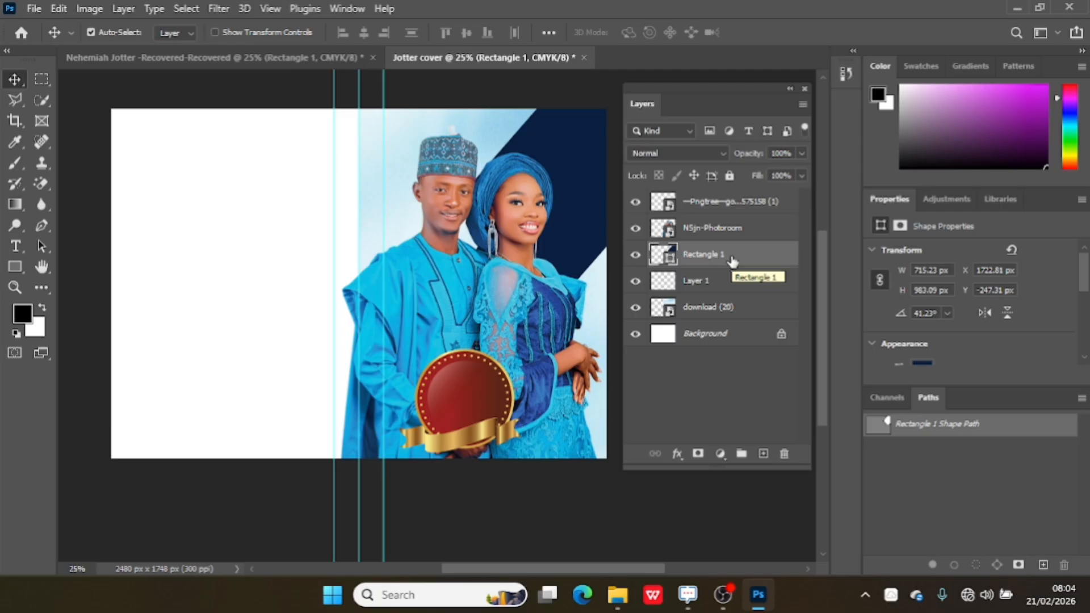
left_click_drag(518, 316, 516, 315)
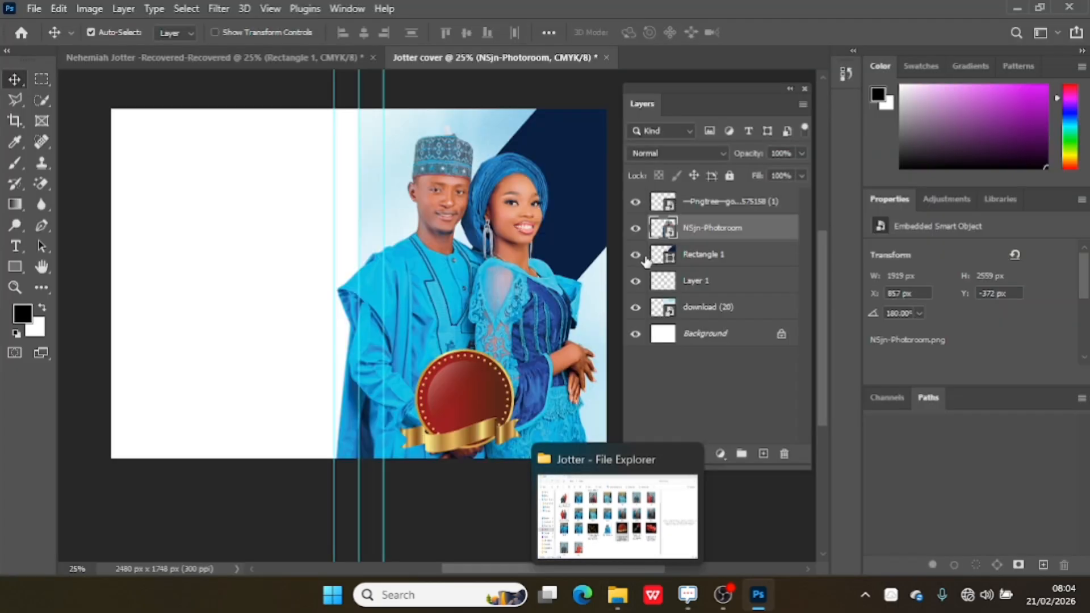
left_click(735, 261)
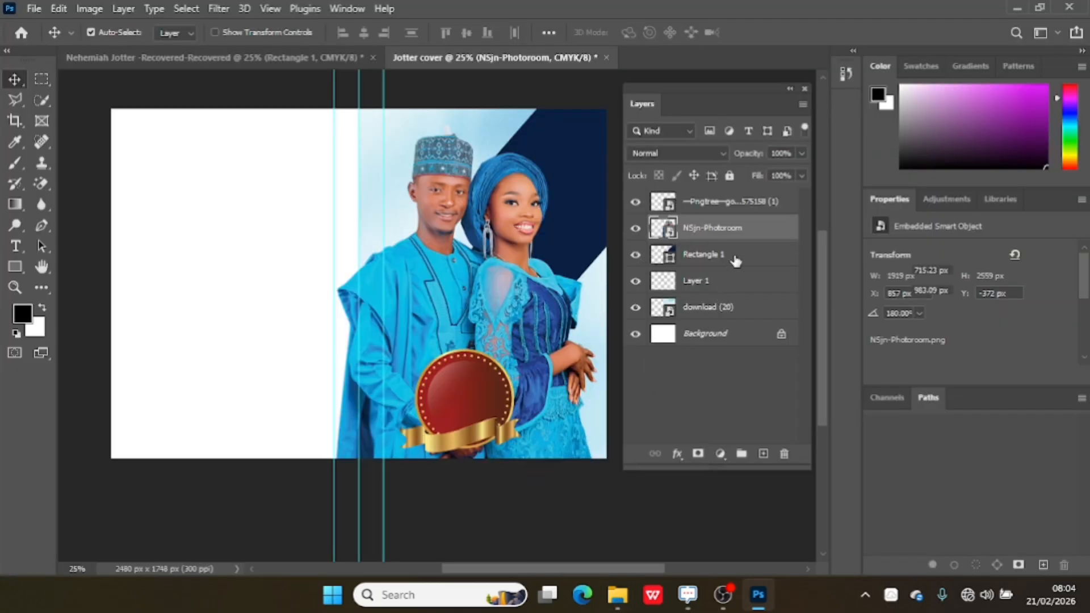
Switch to File Explorer and drag the Gold ring wedding ring image into the cover document.
mouse_move(618, 595)
left_click(610, 534)
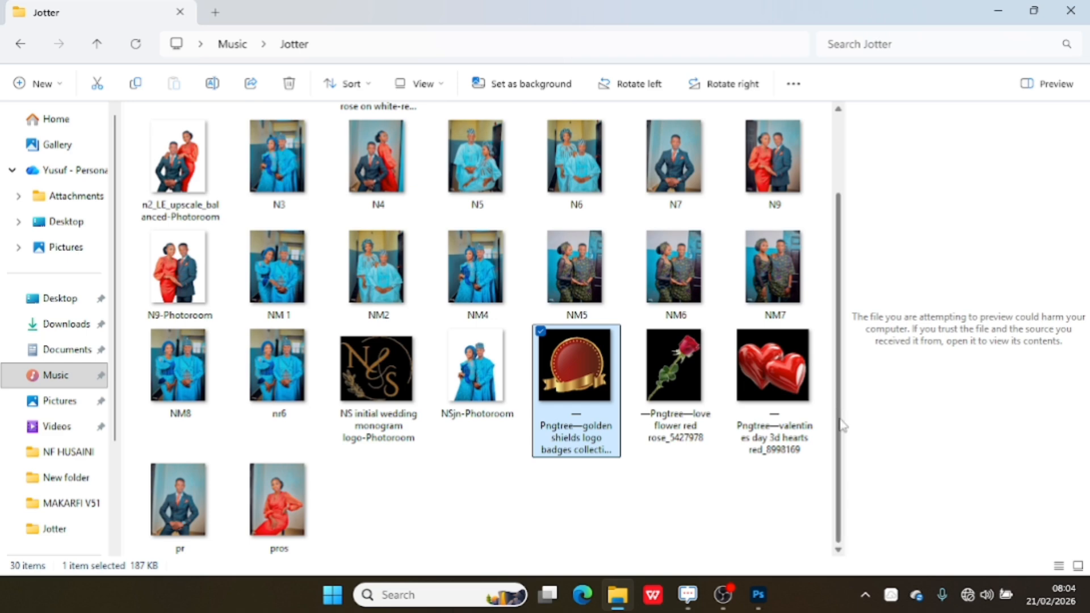
scroll(843, 300, "up", 3)
left_click_drag(366, 168, 498, 263)
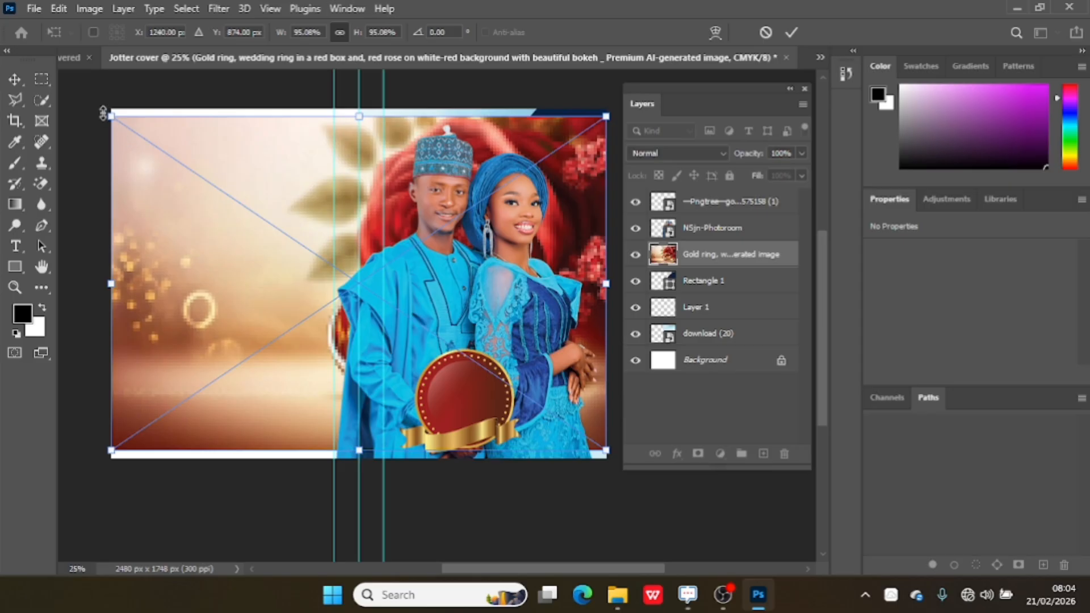
Scale the gold ring image to about 57%, rotate it about -39° over the top-right corner, and commit.
left_click_drag(107, 111, 239, 203)
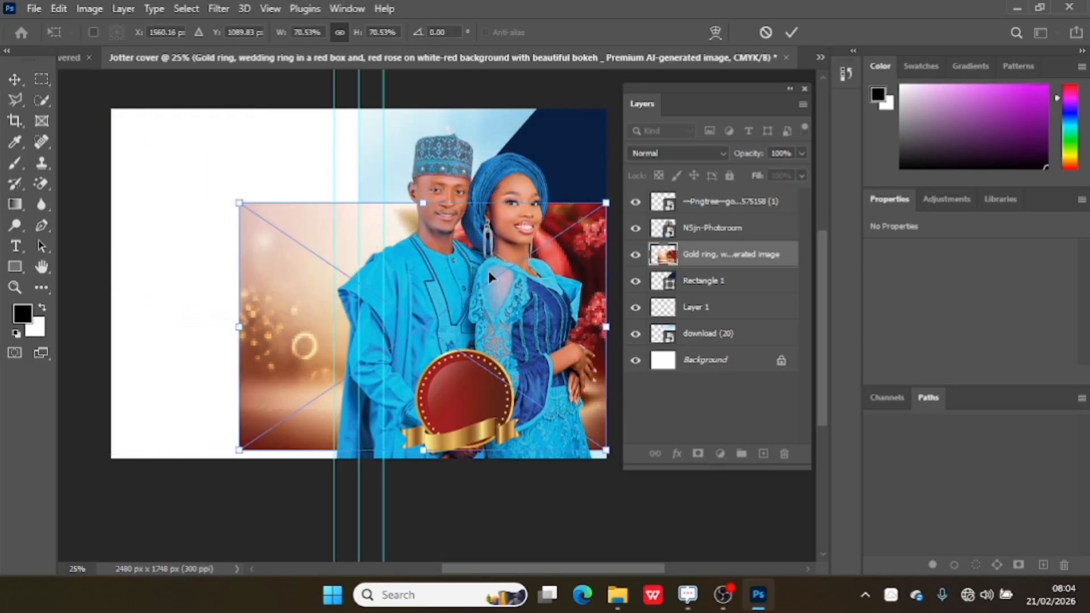
left_click_drag(584, 262, 580, 207)
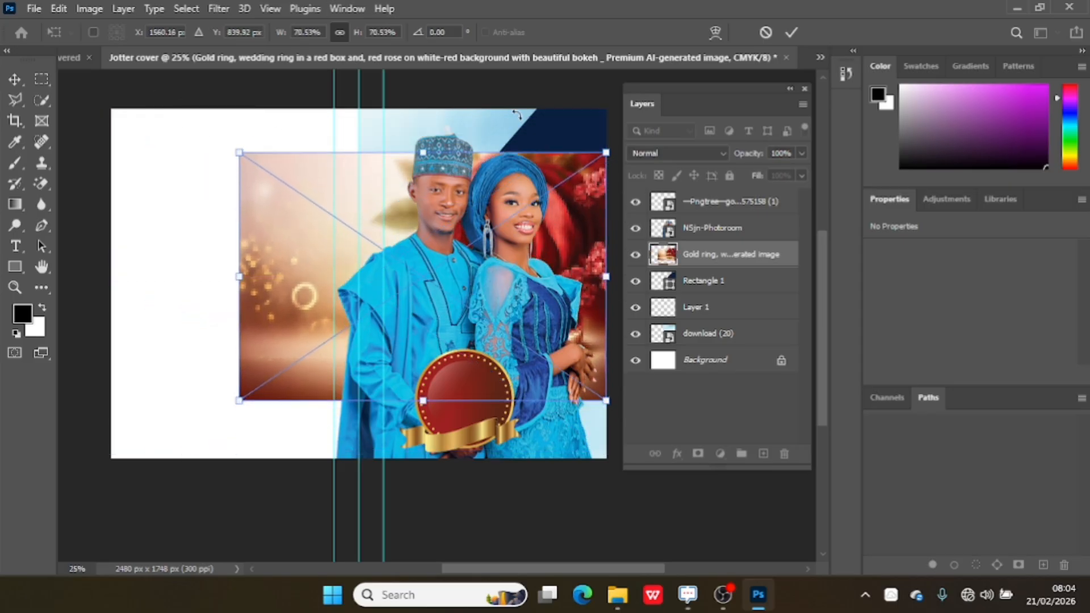
left_click_drag(516, 116, 434, 92)
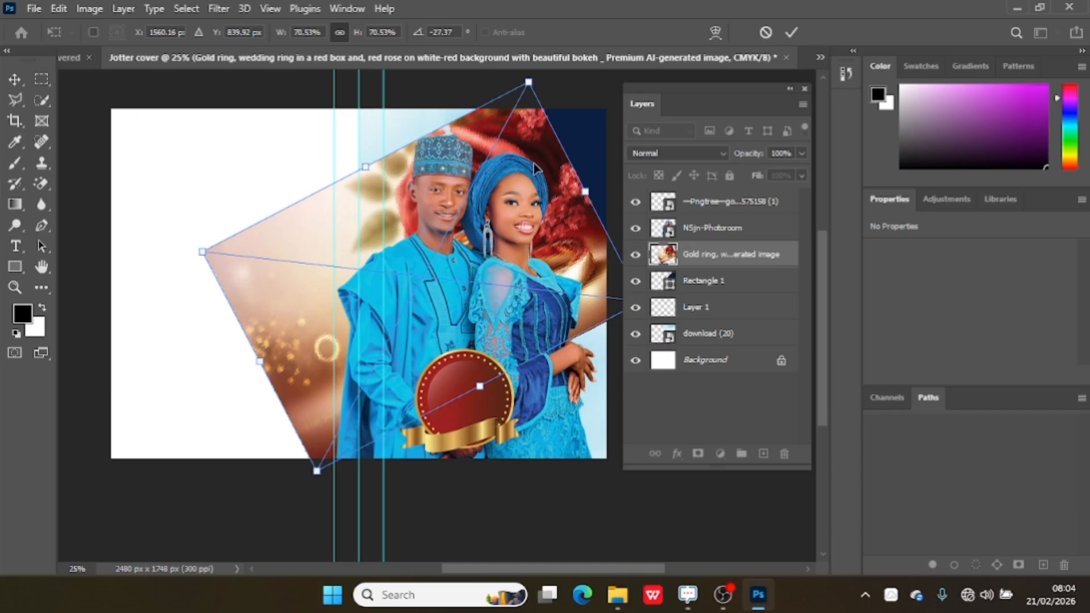
left_click_drag(586, 267, 749, 176)
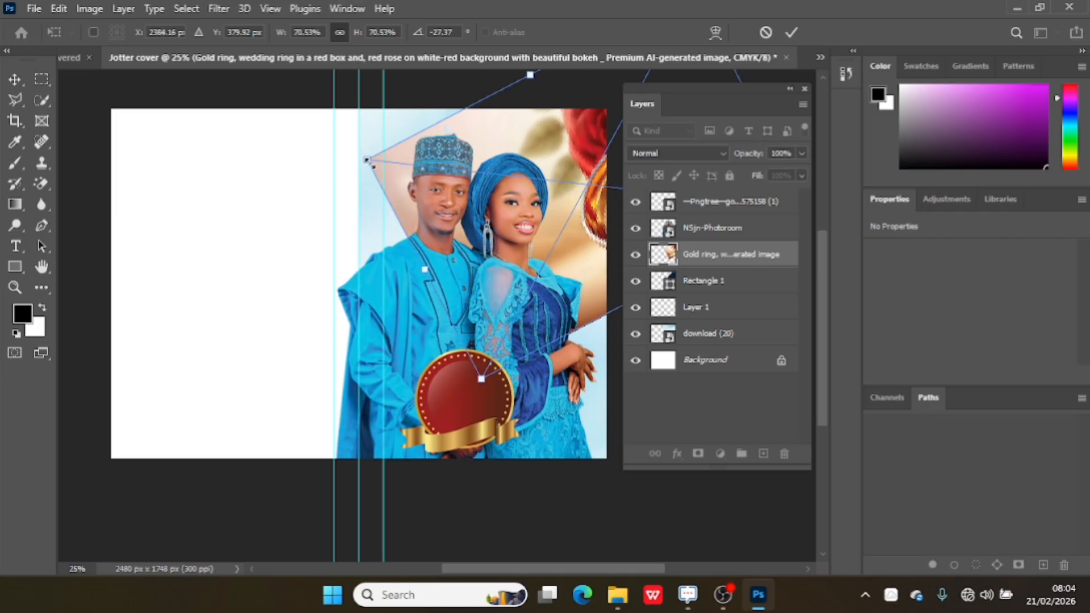
left_click_drag(368, 160, 402, 170)
left_click_drag(590, 152, 555, 164)
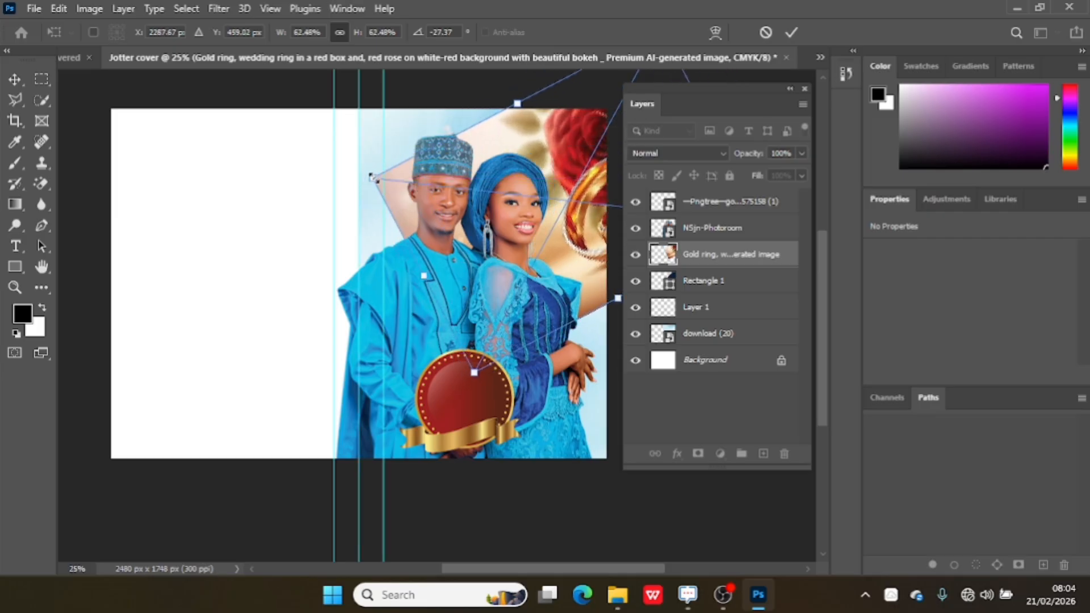
left_click_drag(373, 177, 410, 181)
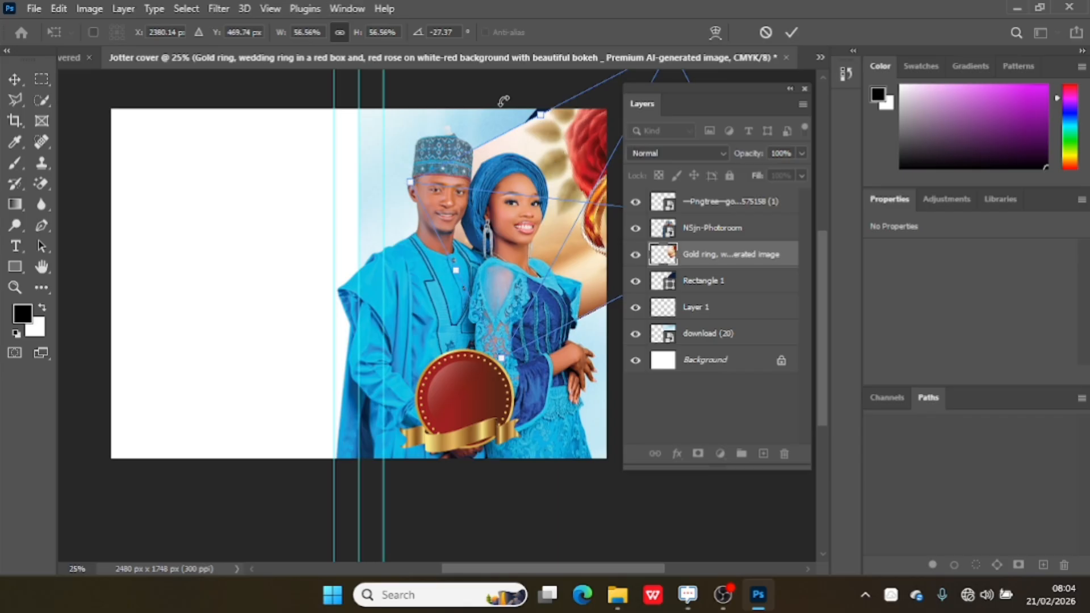
left_click_drag(505, 99, 489, 122)
left_click_drag(580, 178, 566, 167)
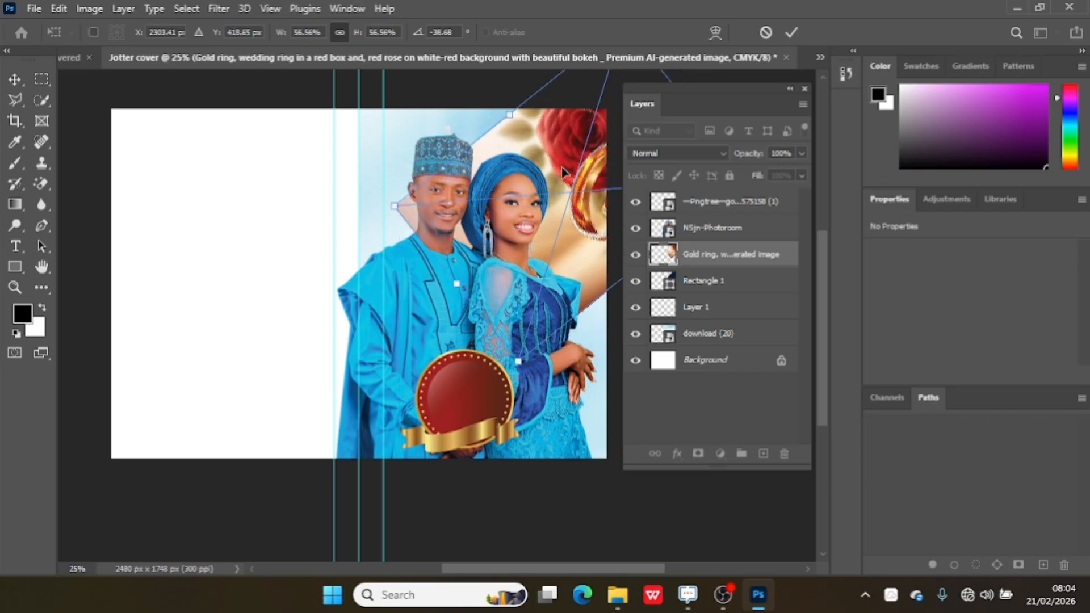
left_click(787, 35)
Clip the gold ring image layer to the rectangle with a clipping mask.
right_click(729, 258)
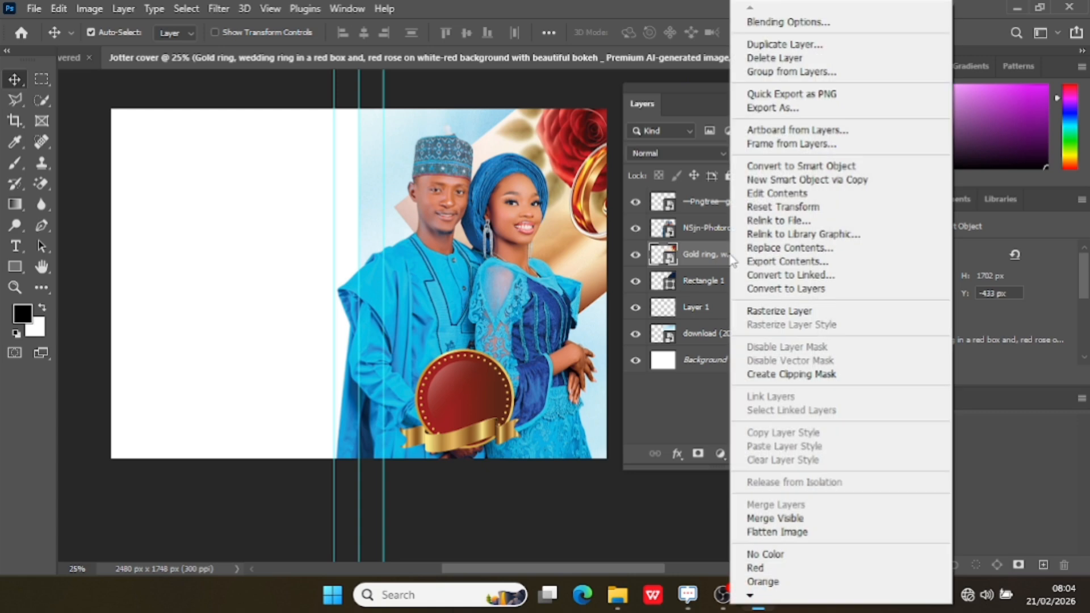
left_click(790, 374)
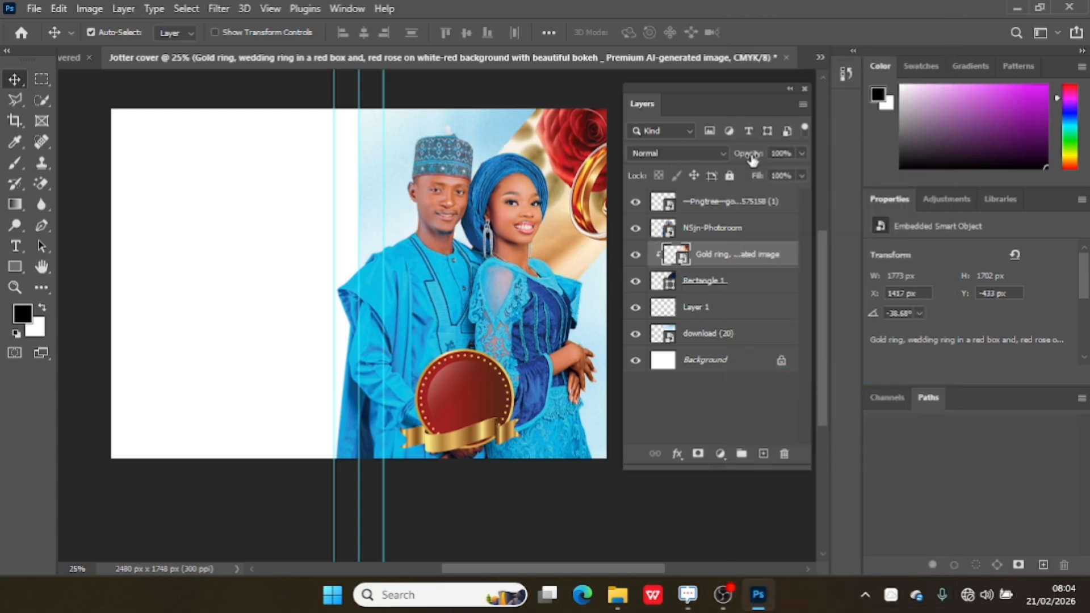
Lower the gold ring layer's opacity to 6%.
mouse_move(753, 158)
left_mouse_down()
mouse_move(736, 159)
mouse_move(745, 155)
left_mouse_up()
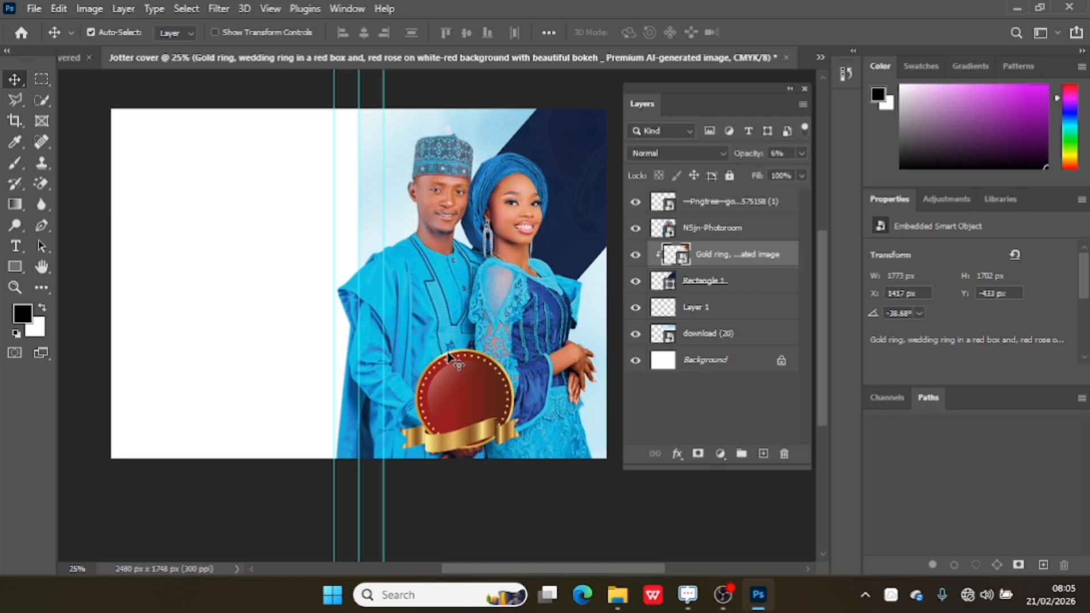
Rotate the navy Rectangle 1 shape about 3° further and commit the transform.
left_click(717, 284)
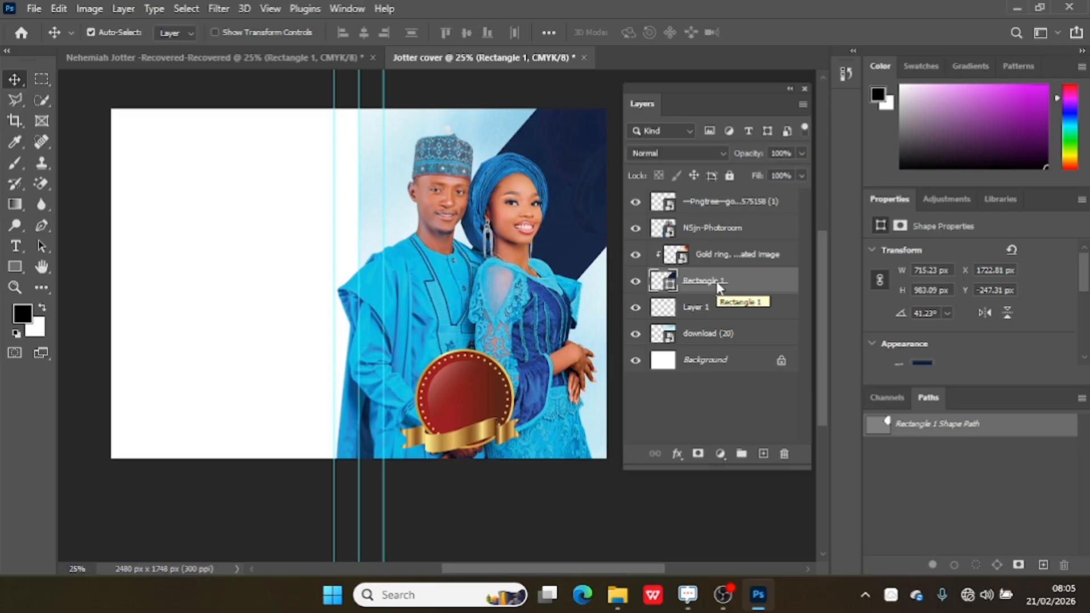
key("ctrl+t")
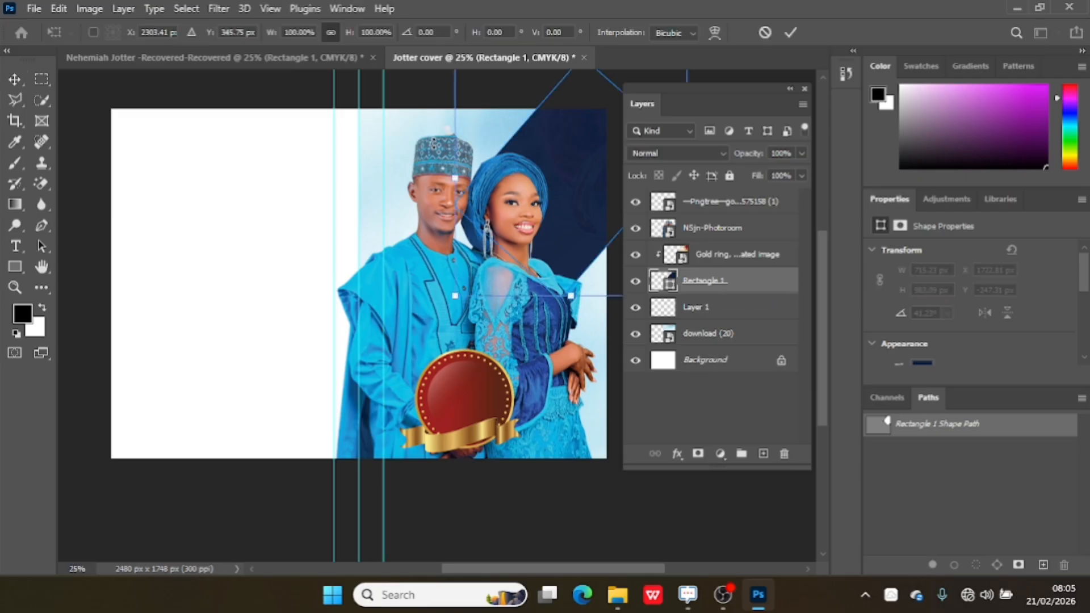
left_click_drag(429, 138, 435, 133)
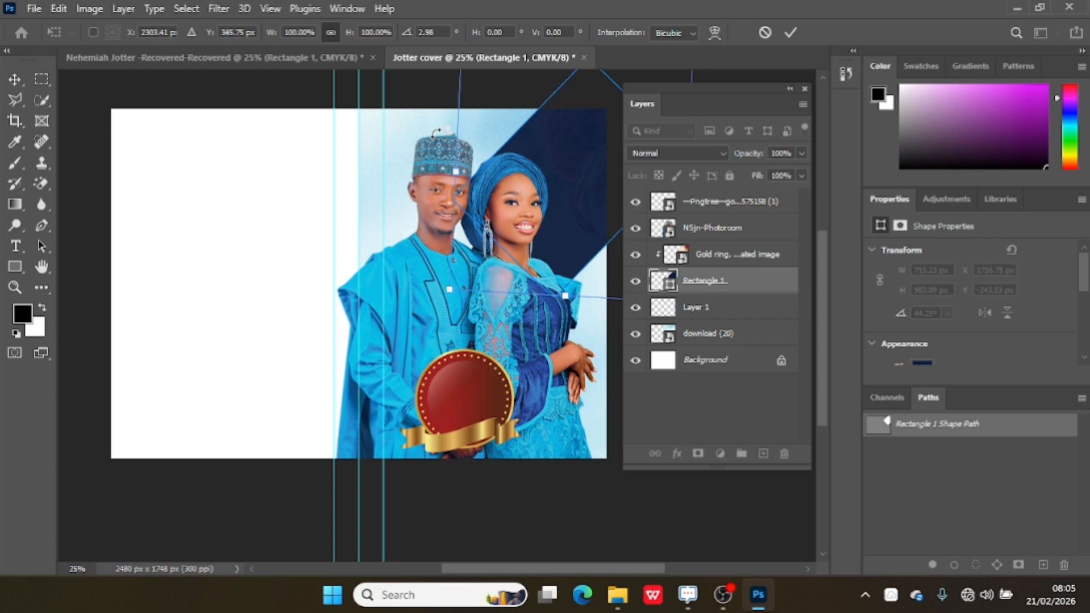
left_click(788, 32)
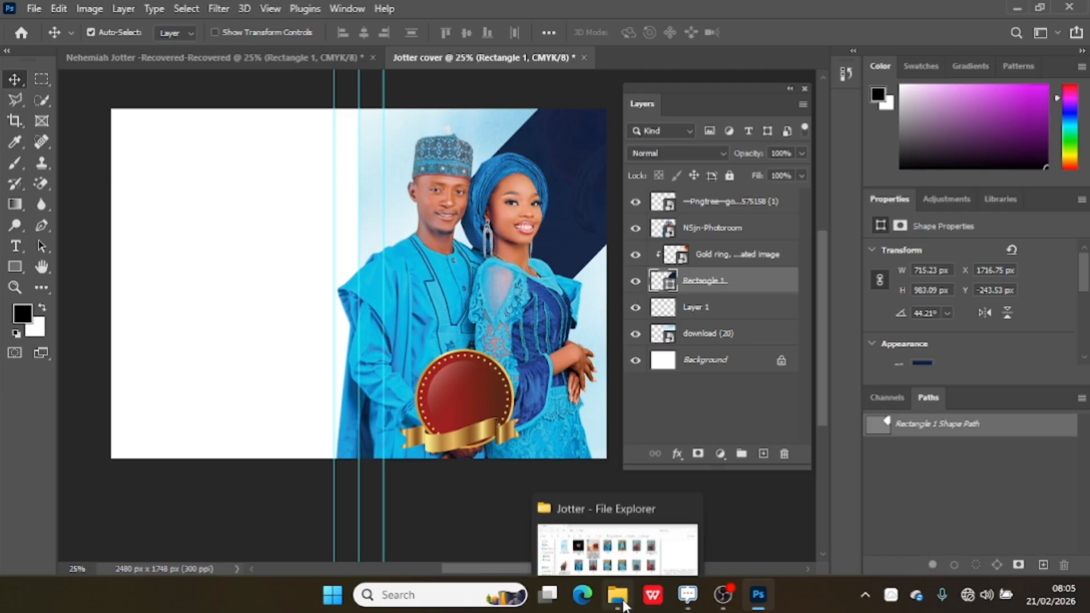
Set the gold ring layer's opacity to 15% and its blend mode to Overlay.
left_click(714, 256)
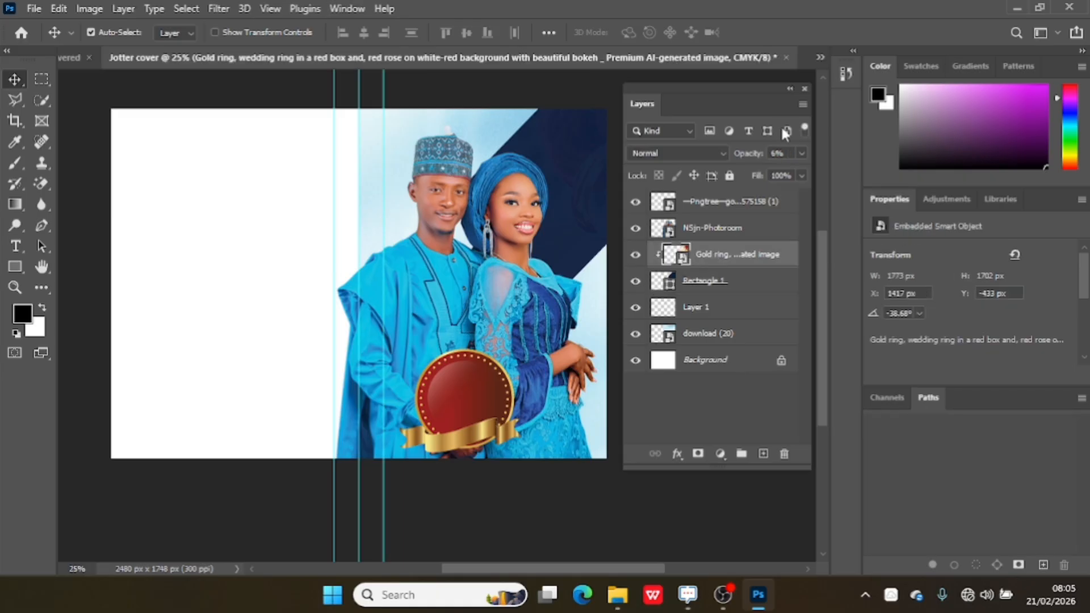
left_click(751, 152)
left_click_drag(751, 153, 759, 153)
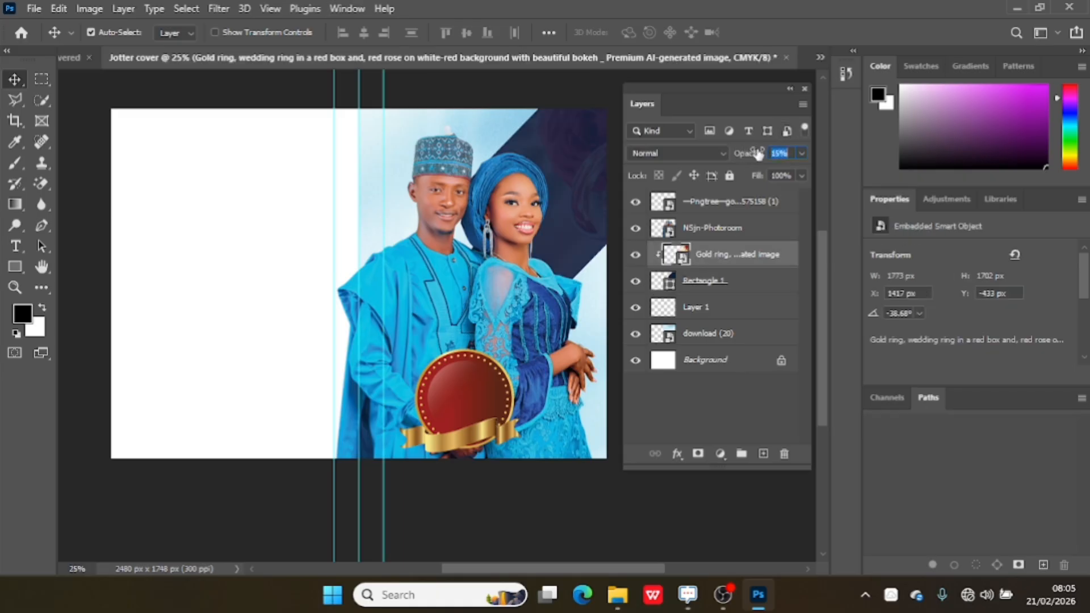
left_click(718, 152)
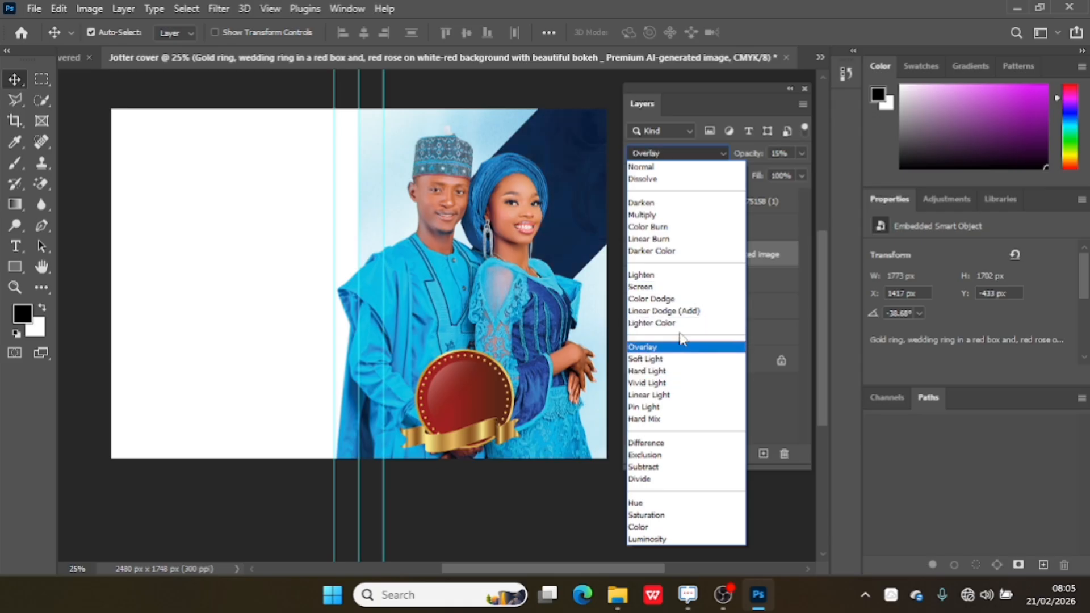
left_click(675, 346)
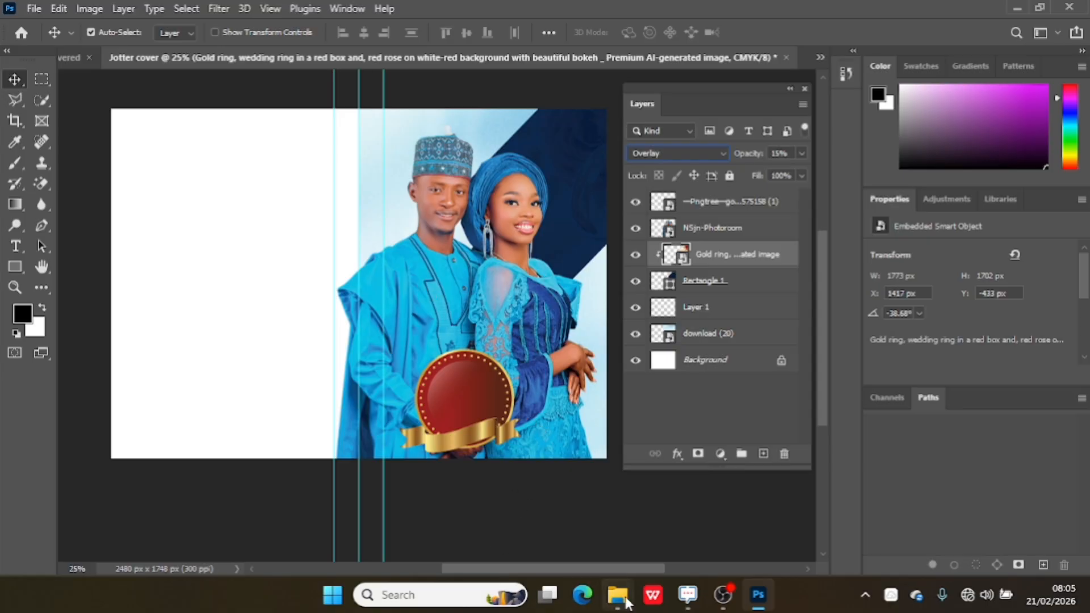
Switch to File Explorer and drag the download-Photoroom rings image into the cover document.
mouse_move(618, 594)
left_click(608, 515)
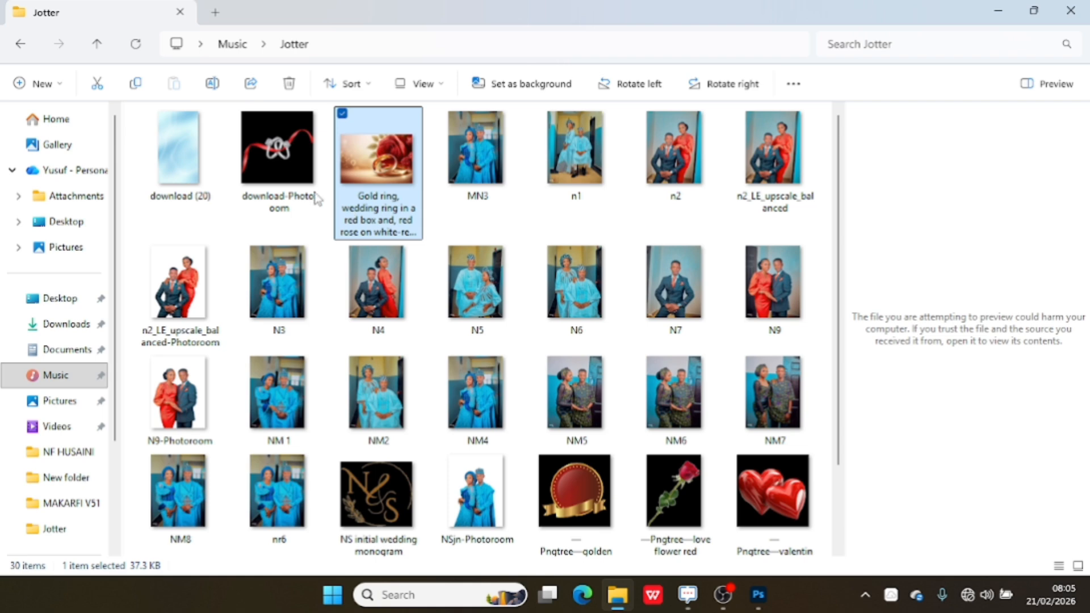
left_click_drag(294, 177, 575, 206)
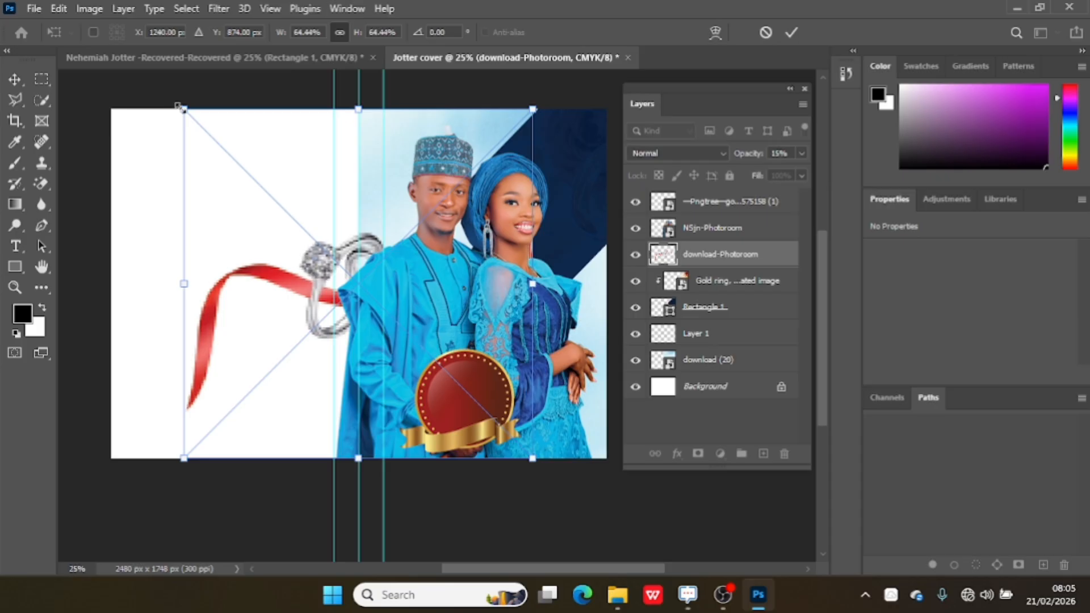
Scale the rings image to about 25%, rotate it about -8°, place it in the top-right corner, and commit.
left_click_drag(184, 108, 347, 273)
left_click_drag(480, 324, 565, 72)
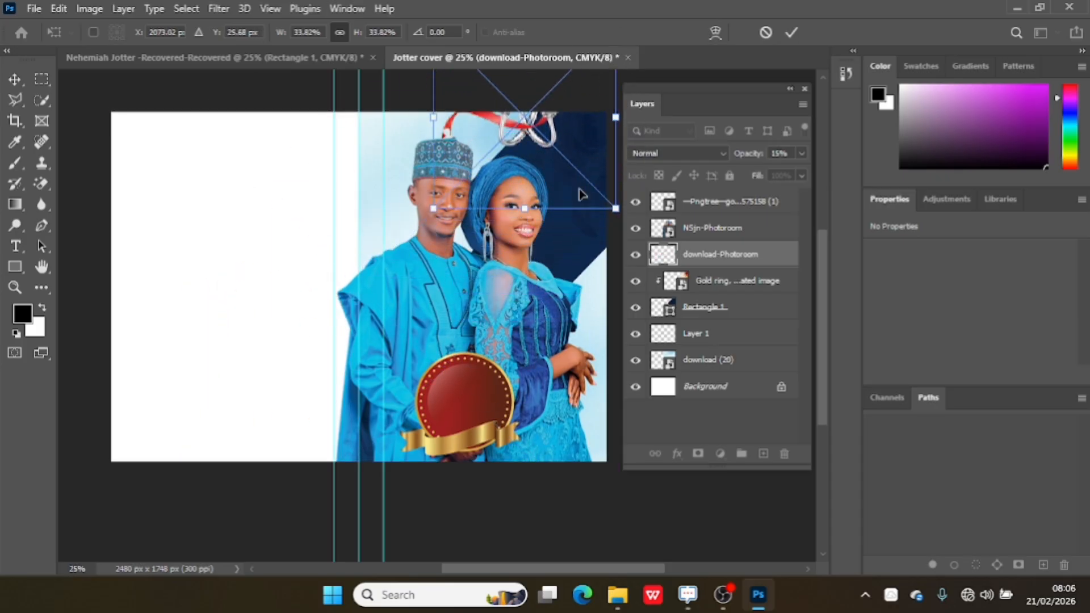
left_click_drag(578, 151, 603, 173)
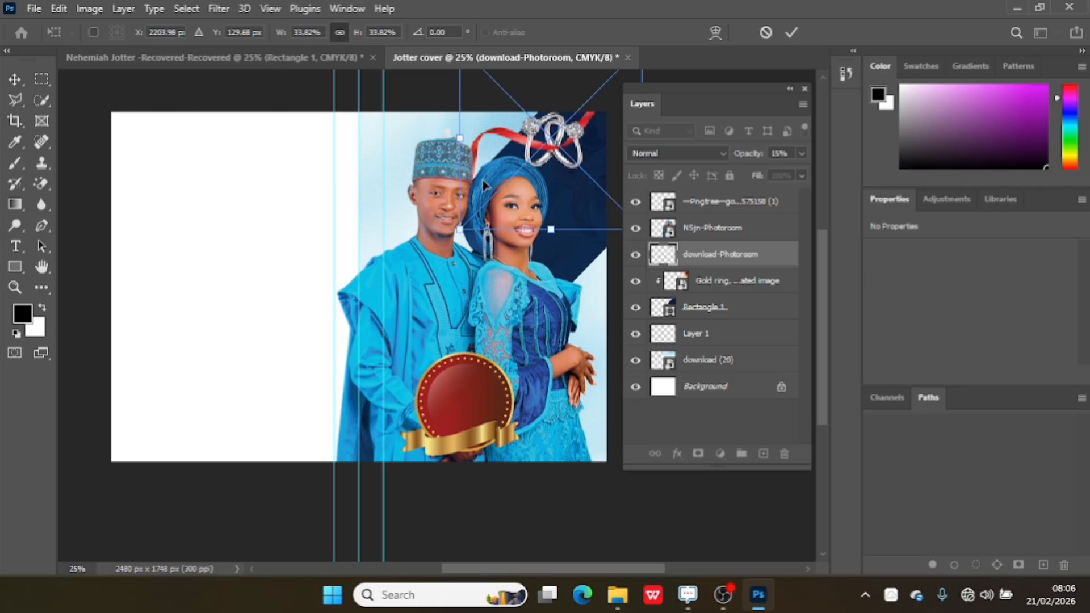
left_click_drag(463, 231, 512, 182)
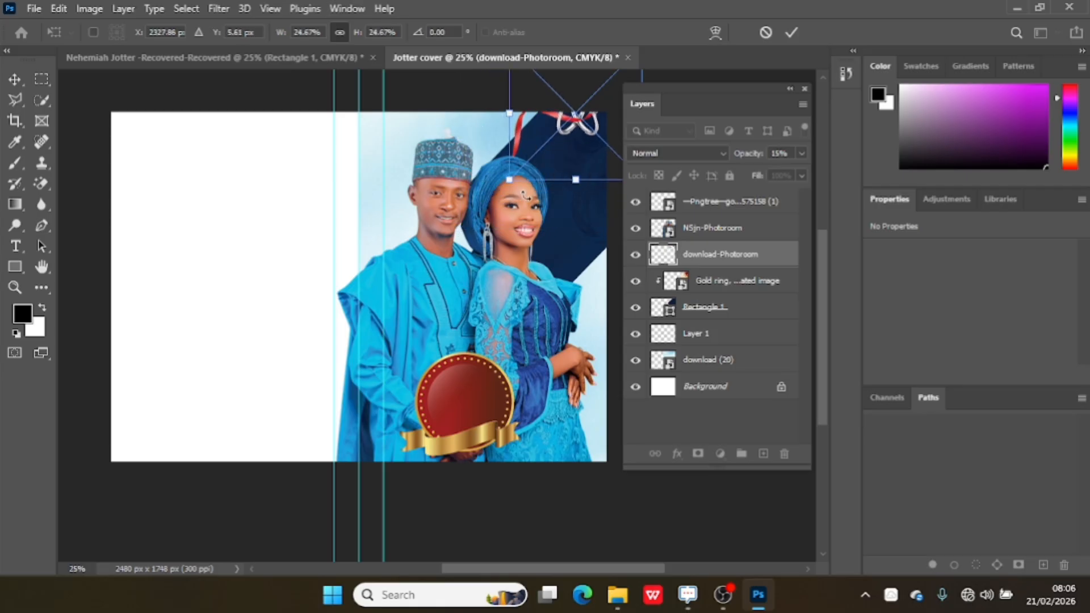
left_click_drag(542, 128, 537, 159)
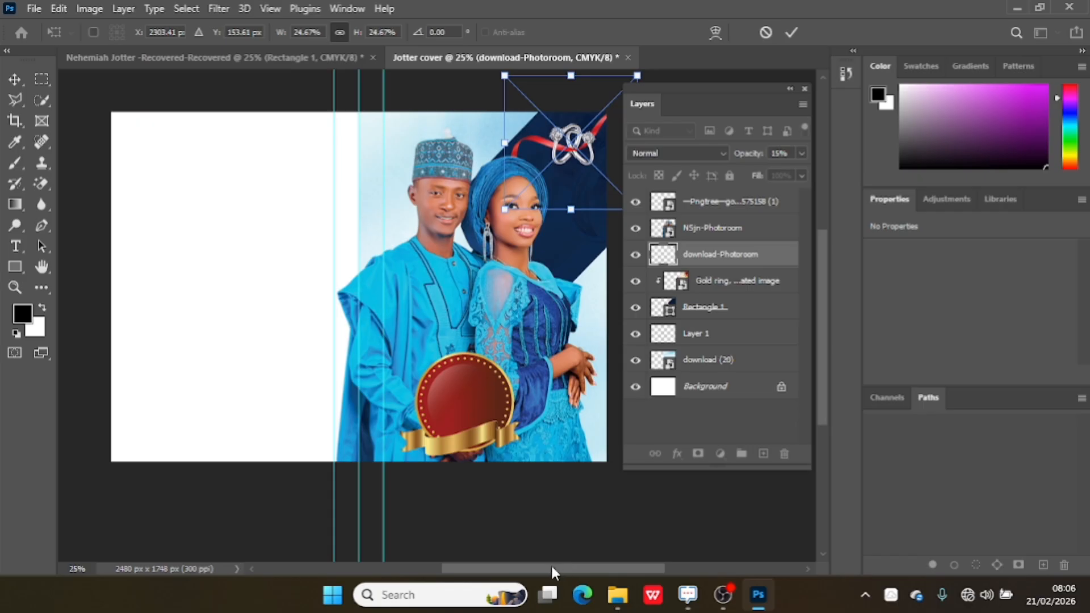
left_click_drag(553, 564, 571, 562)
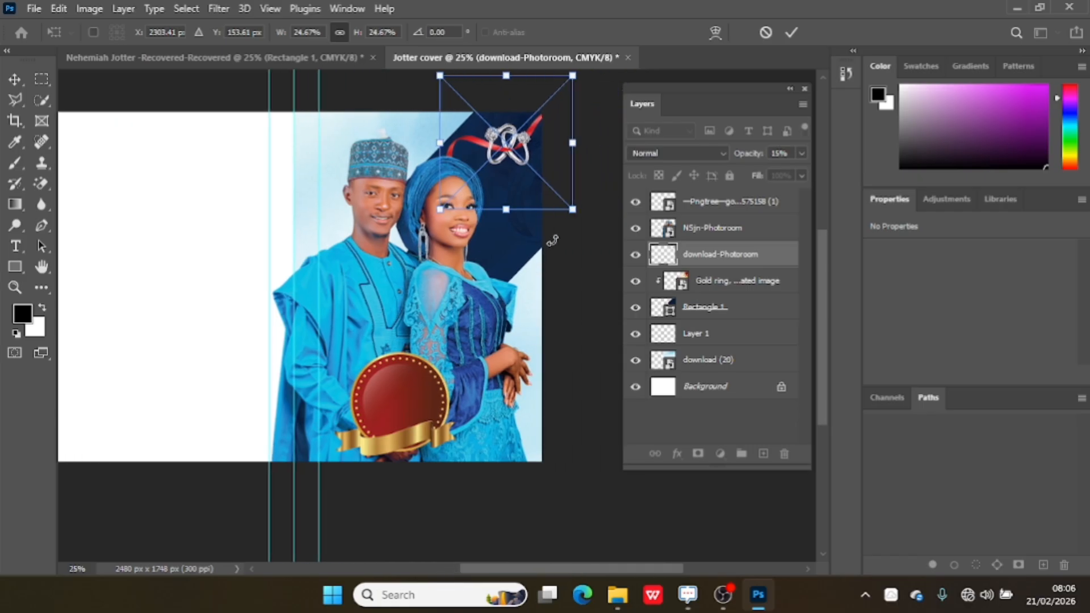
mouse_move(552, 241)
left_mouse_down()
mouse_move(569, 216)
mouse_move(556, 219)
left_mouse_up()
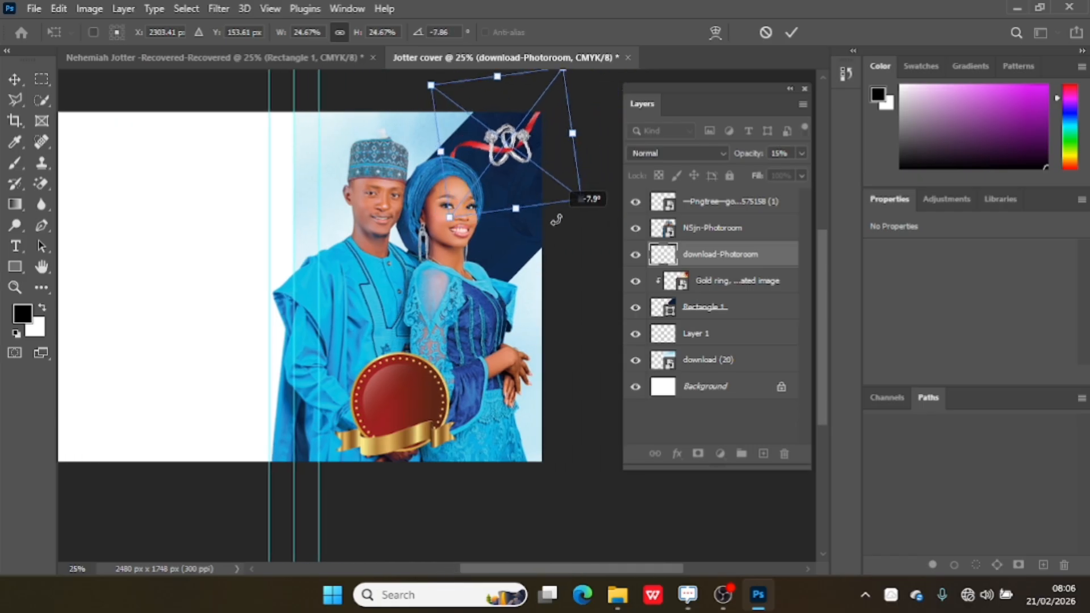
mouse_move(542, 157)
left_mouse_down()
mouse_move(534, 153)
mouse_move(544, 149)
left_mouse_up()
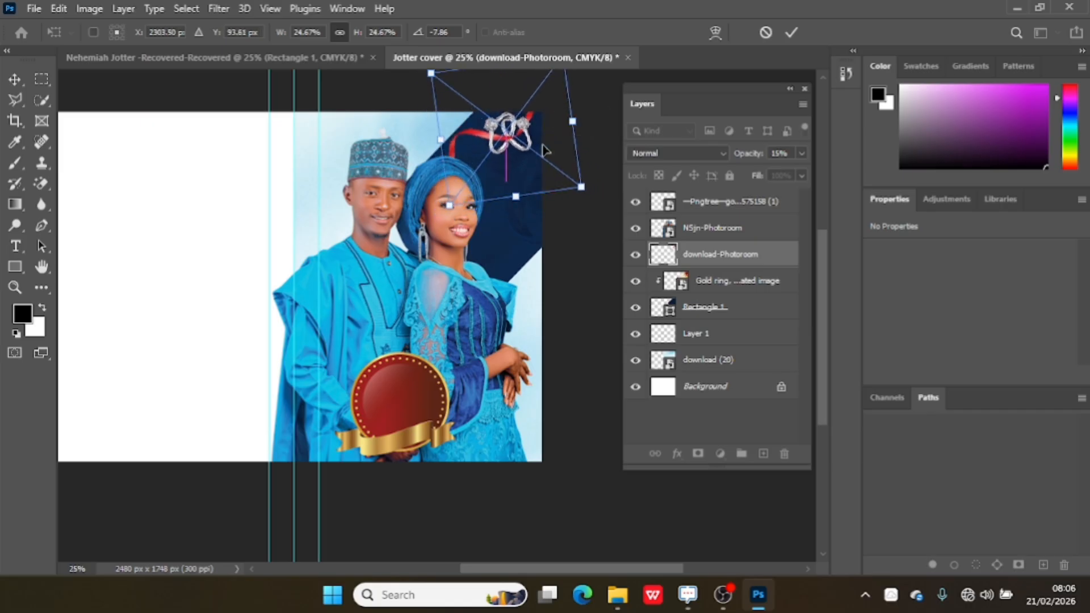
left_click(786, 40)
Apply Hue/Saturation to the rings image with the hue set to -142.
key("ctrl+u")
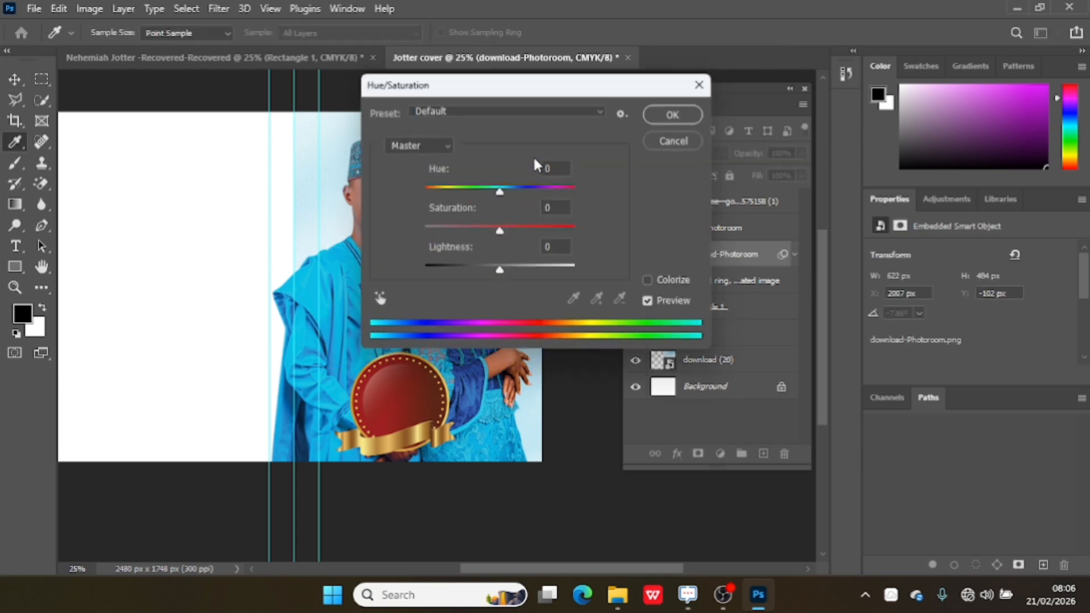
left_click_drag(503, 191, 517, 189)
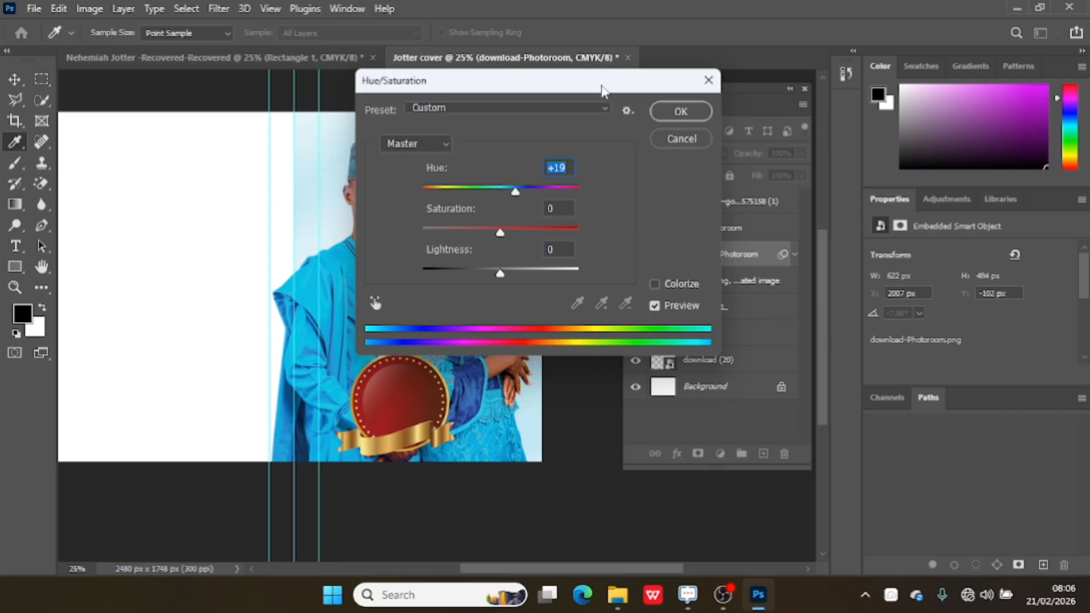
left_click_drag(603, 90, 610, 295)
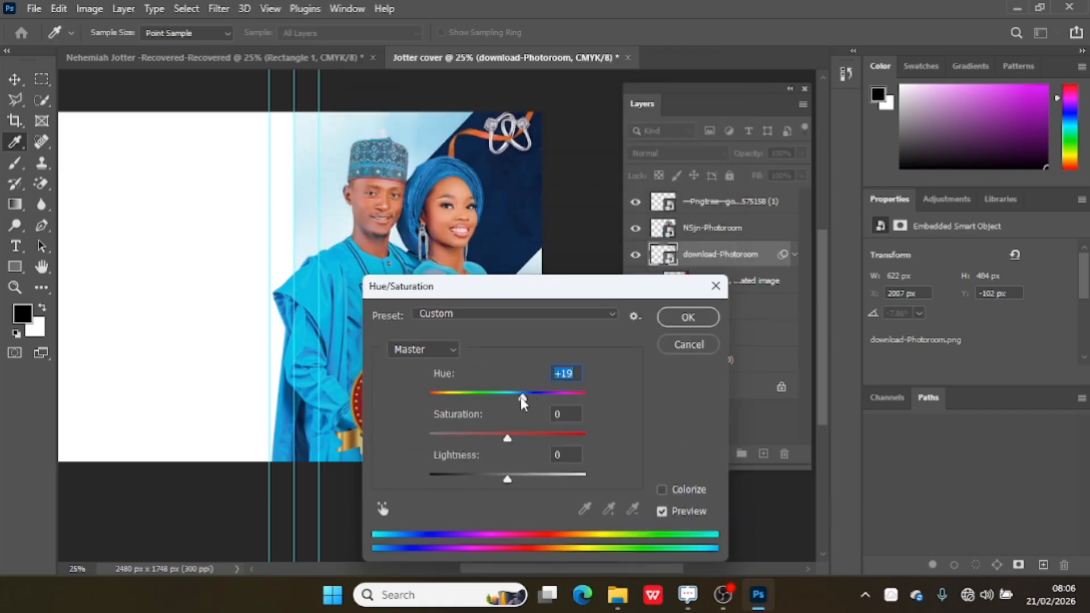
left_click_drag(522, 396, 443, 396)
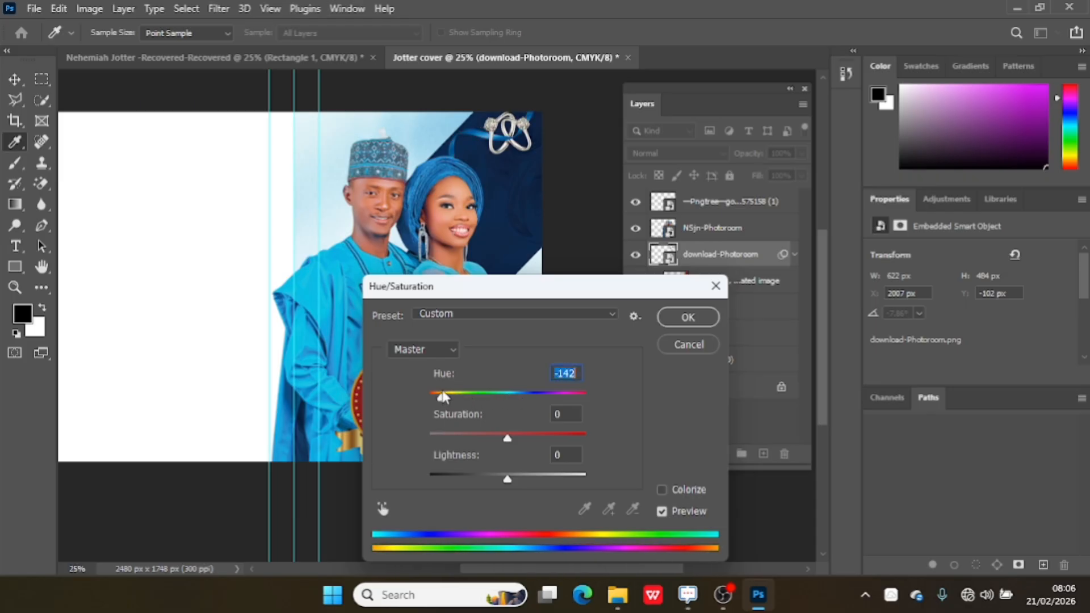
left_click(687, 317)
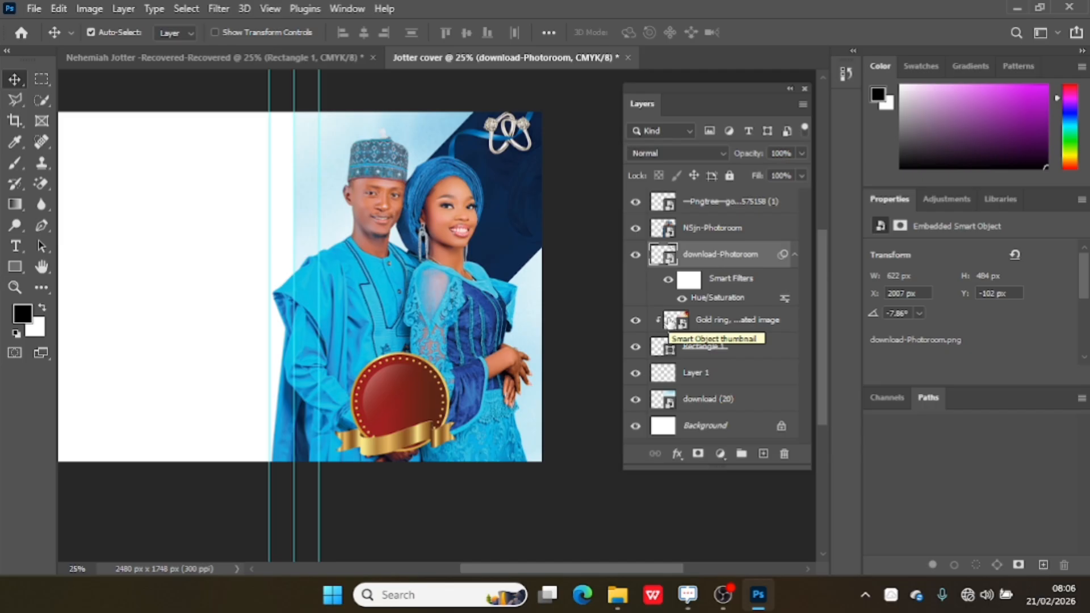
Add a new layer at the top of the stack and type PERFECT below the rings with the Type tool.
left_click(755, 205)
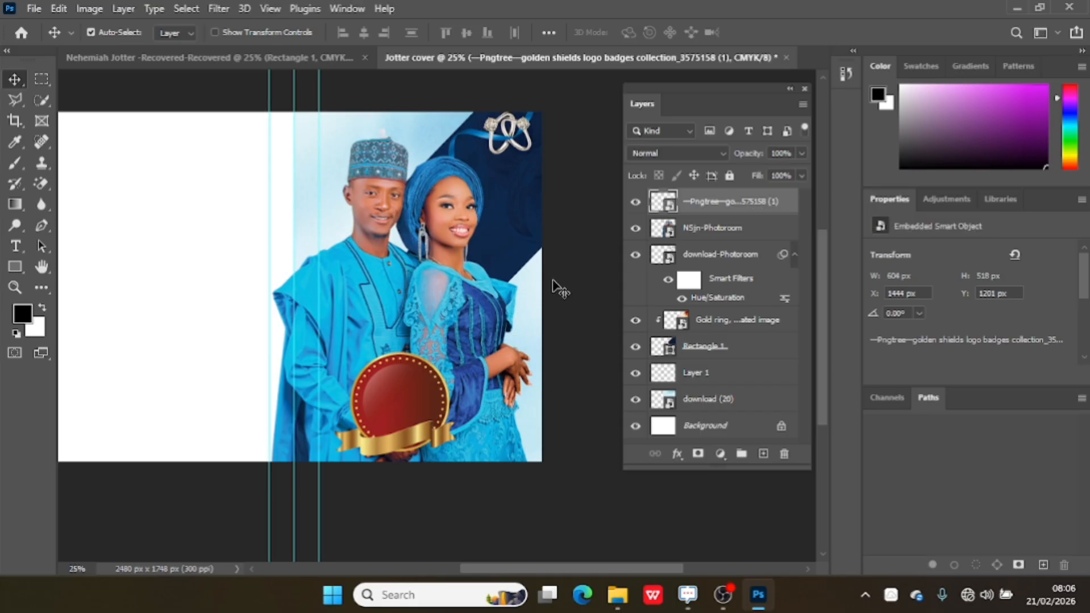
left_click(763, 454)
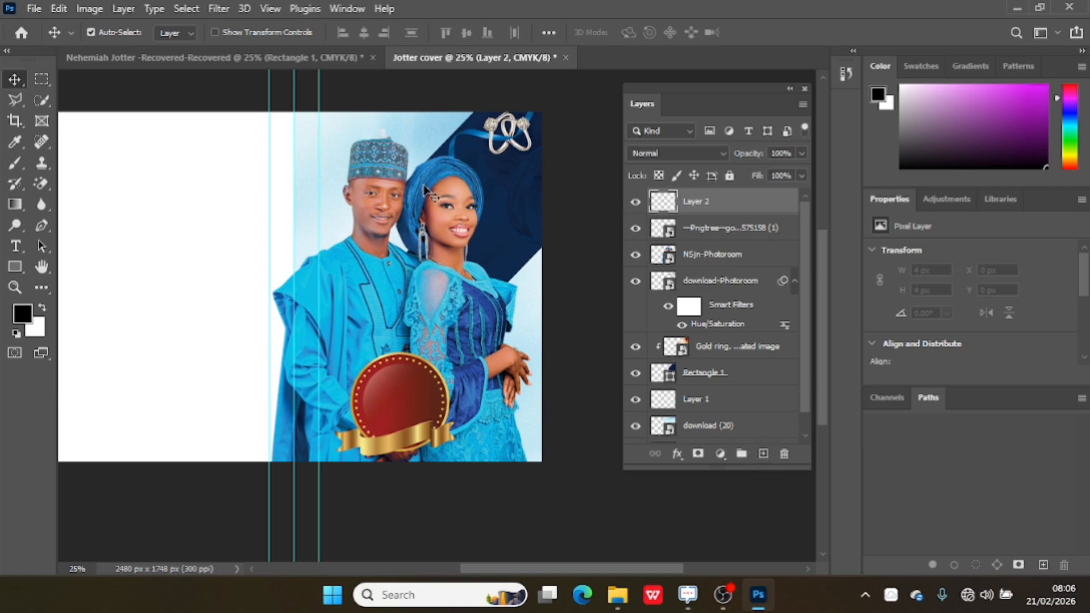
left_click(15, 246)
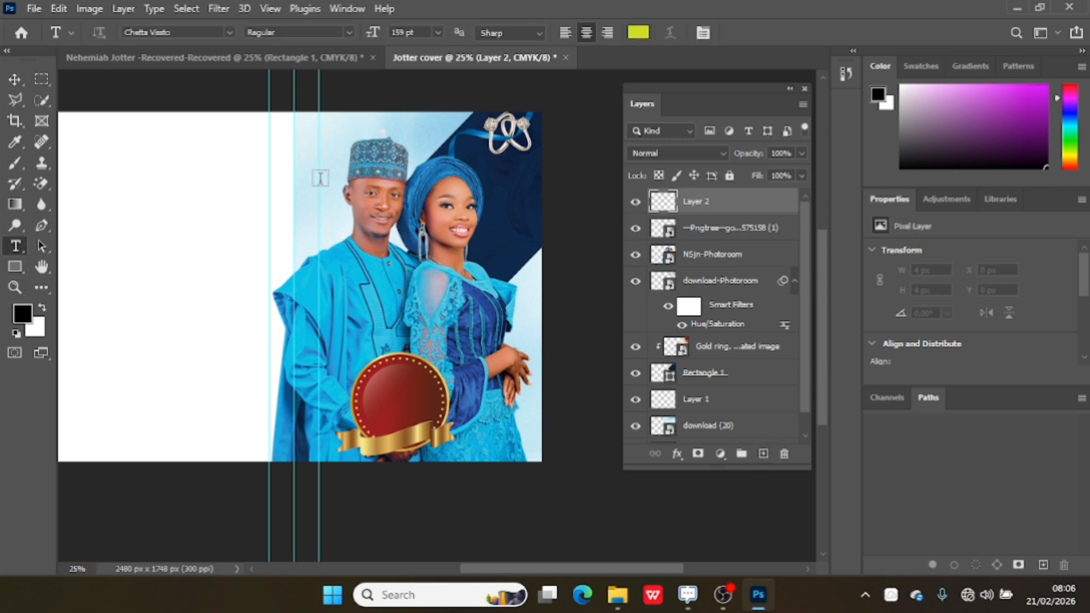
left_click(499, 181)
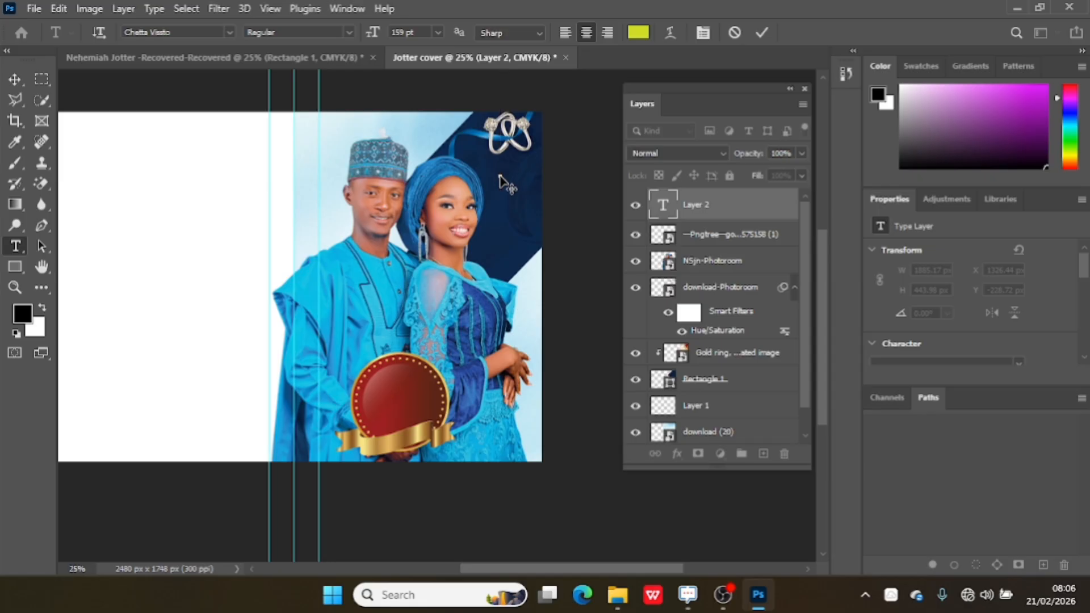
type("PERFEC")
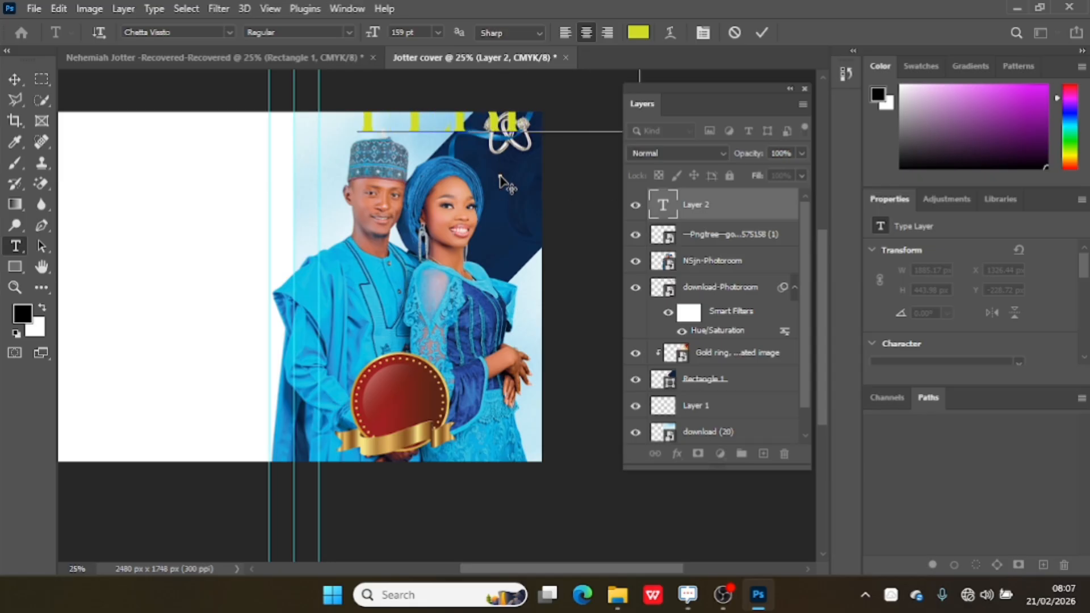
type("T")
Select the PERFECT text and set its size to 30 pt.
key("ctrl+a")
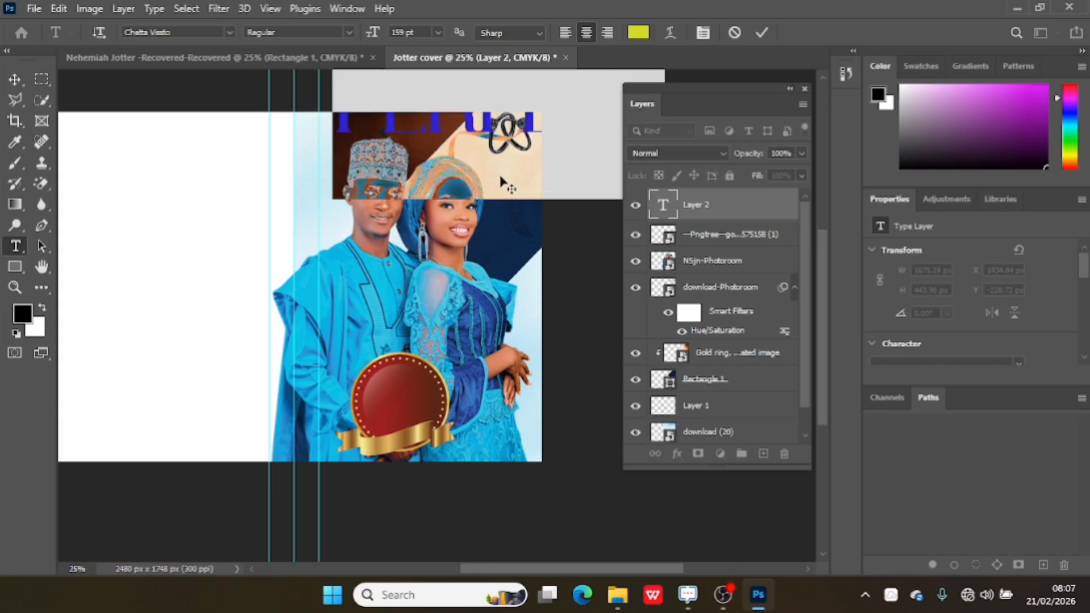
left_click_drag(368, 37, 286, 27)
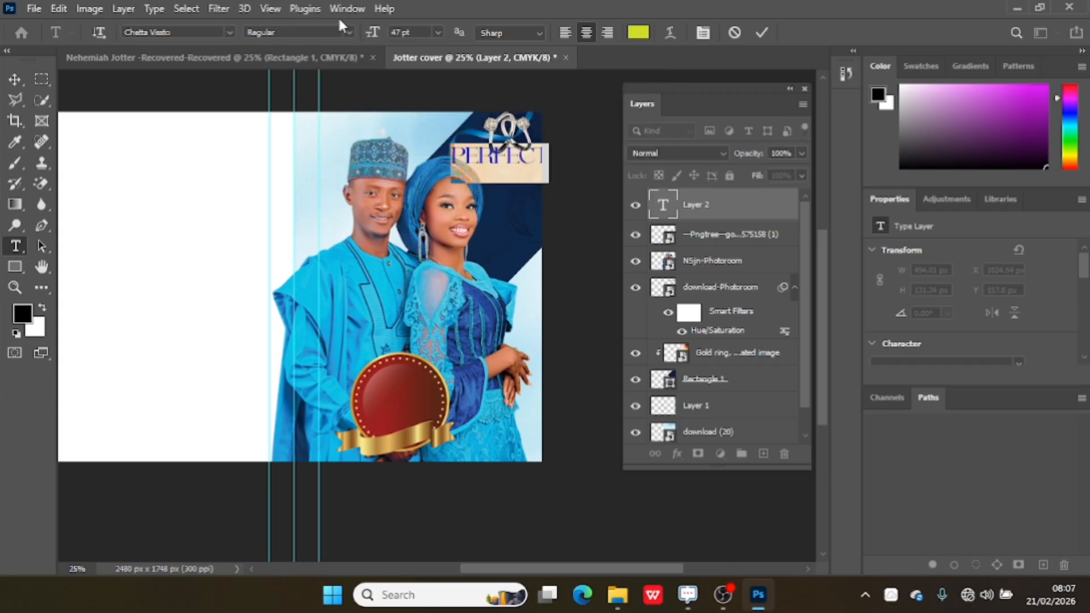
mouse_move(370, 32)
left_mouse_down()
mouse_move(357, 26)
mouse_move(373, 32)
left_mouse_up()
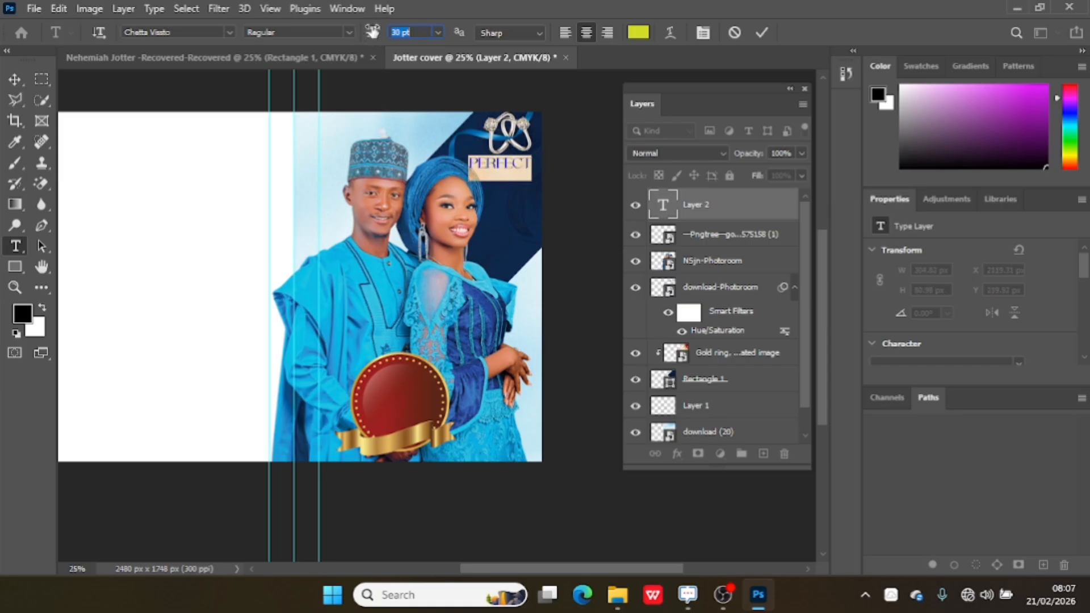
Change the text colour to white (ffffff) and commit the text.
left_click(638, 33)
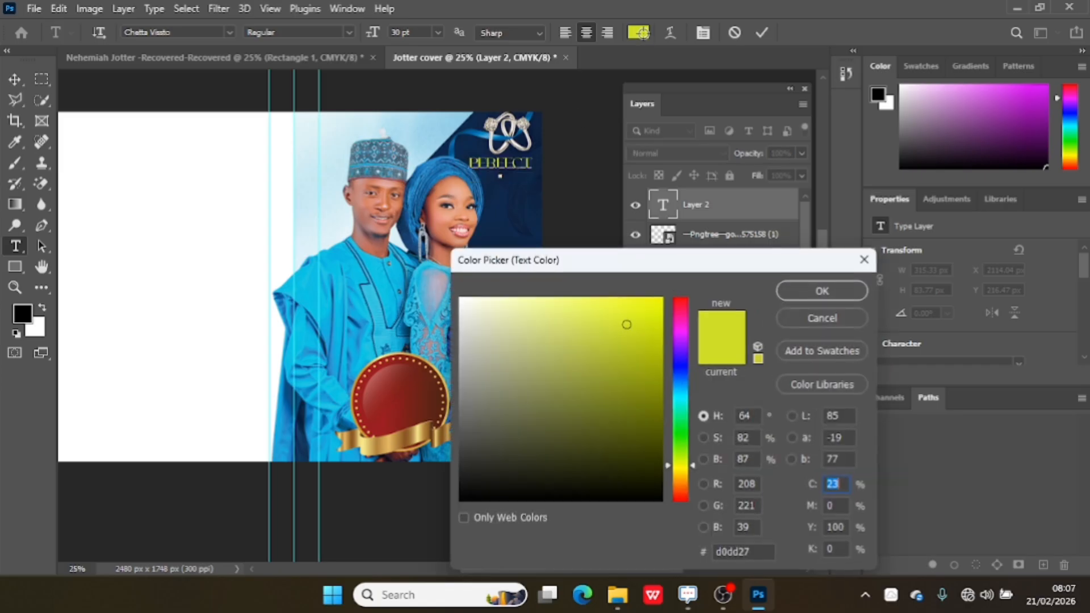
left_click_drag(537, 357, 460, 298)
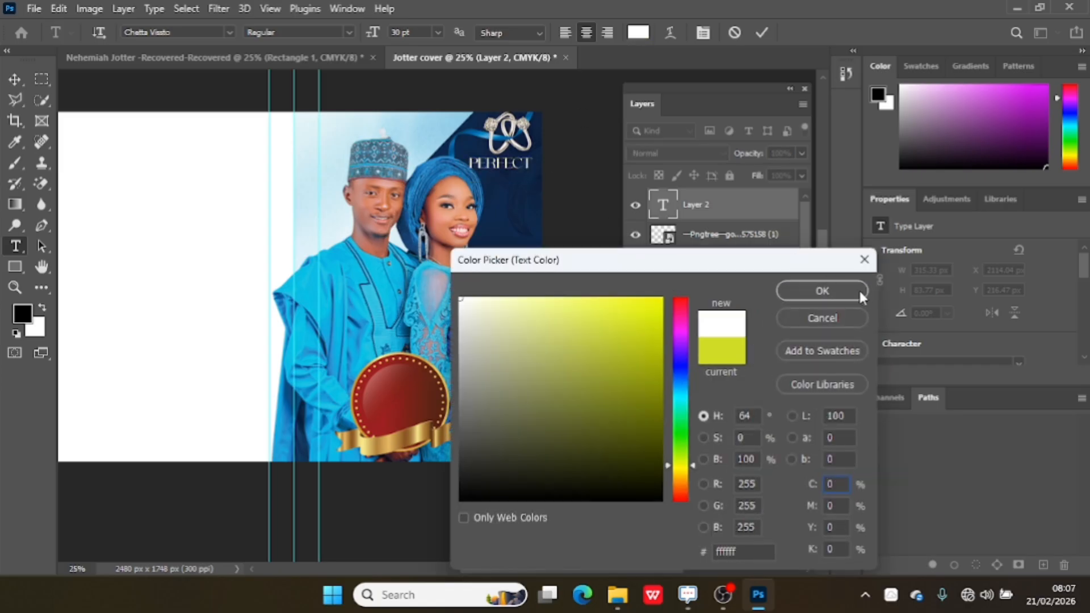
left_click(835, 292)
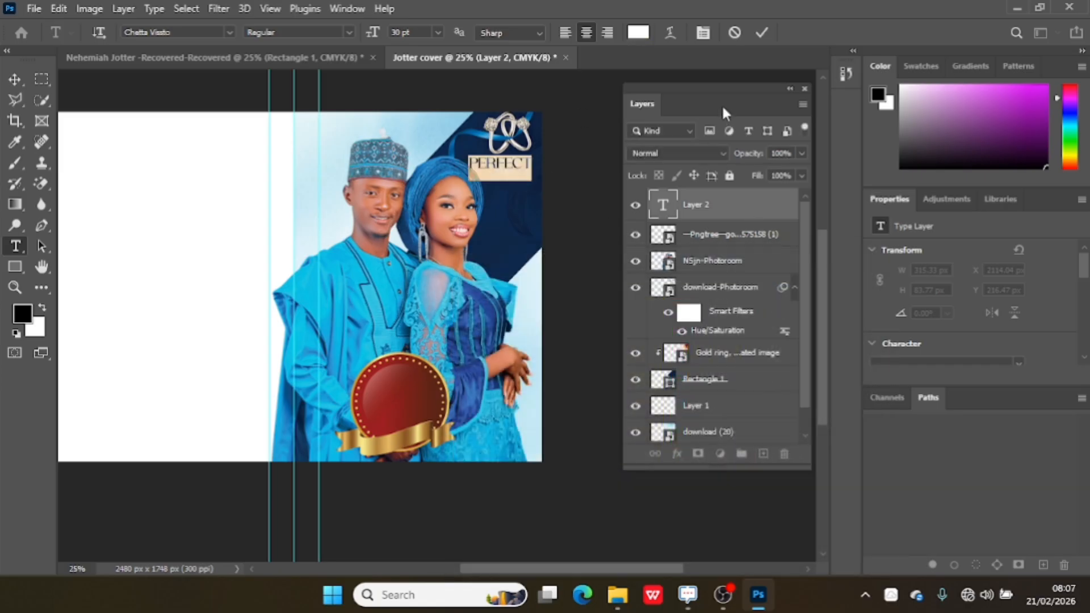
left_click(762, 30)
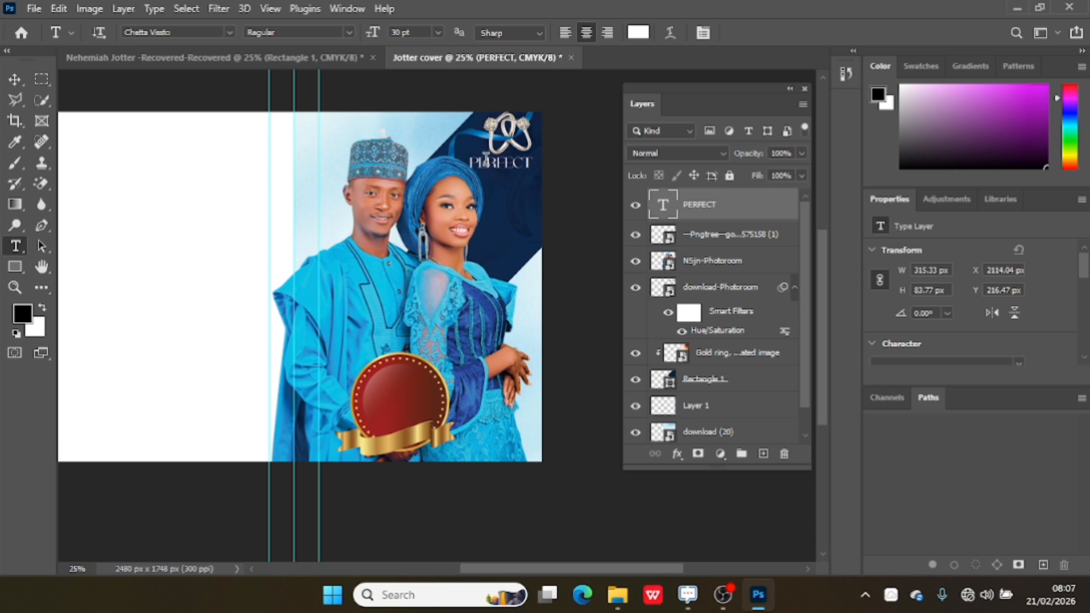
Reposition the PERFECT text slightly and restyle it in the Chetta Vissto font at 31 pt.
left_click(16, 79)
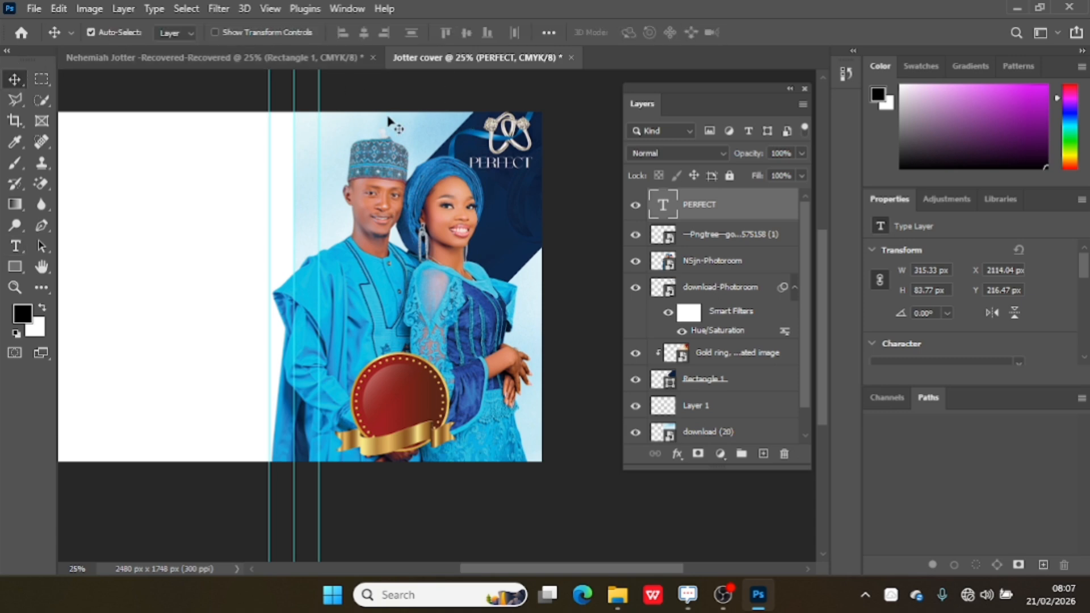
left_click_drag(500, 167, 513, 172)
double_click(514, 172)
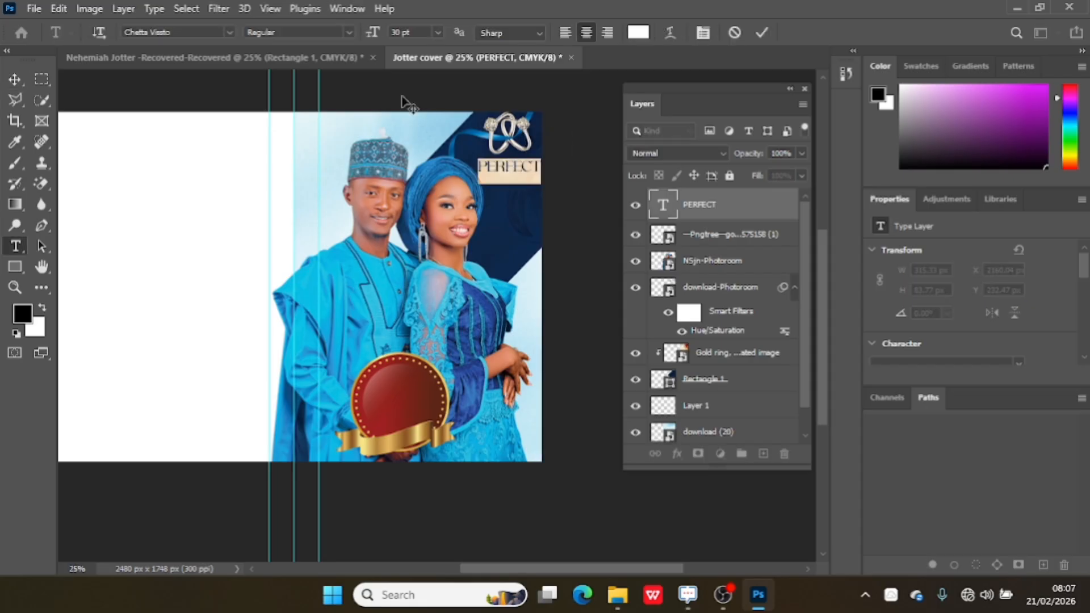
left_click(230, 32)
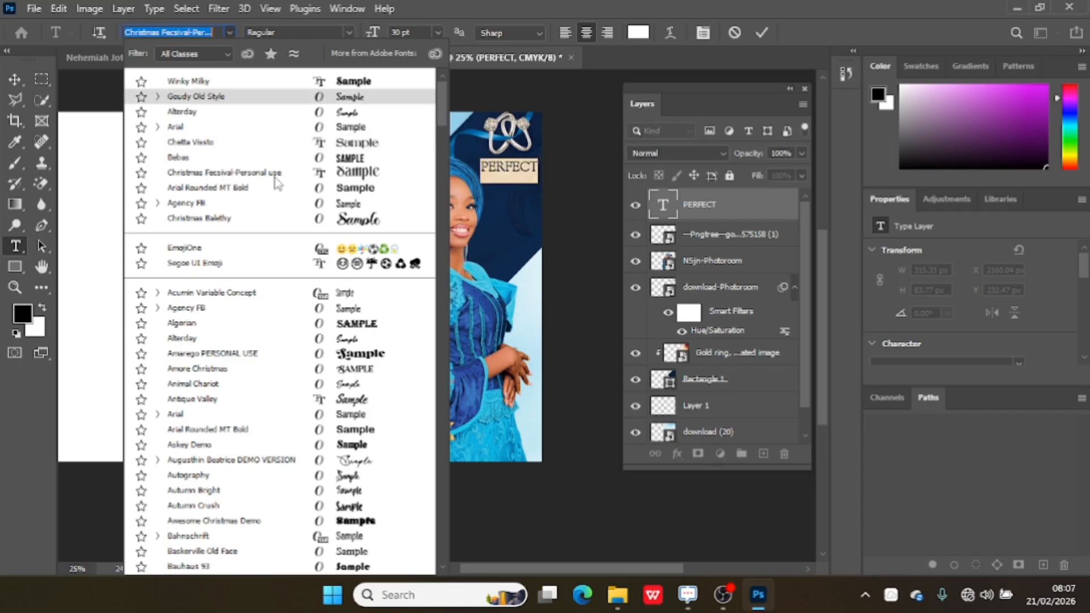
left_click(270, 159)
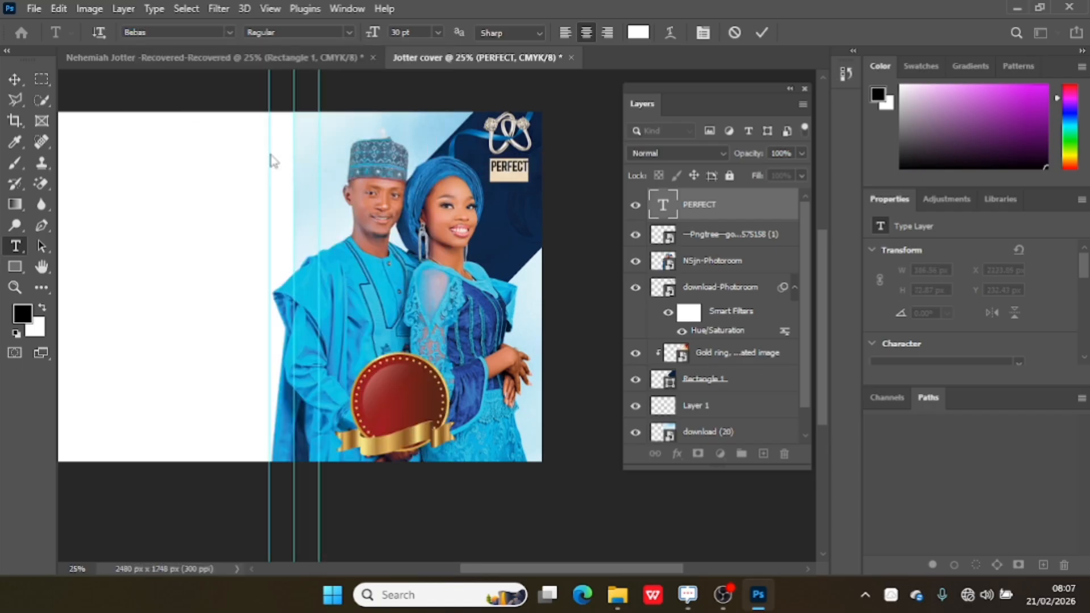
left_click_drag(373, 35, 392, 33)
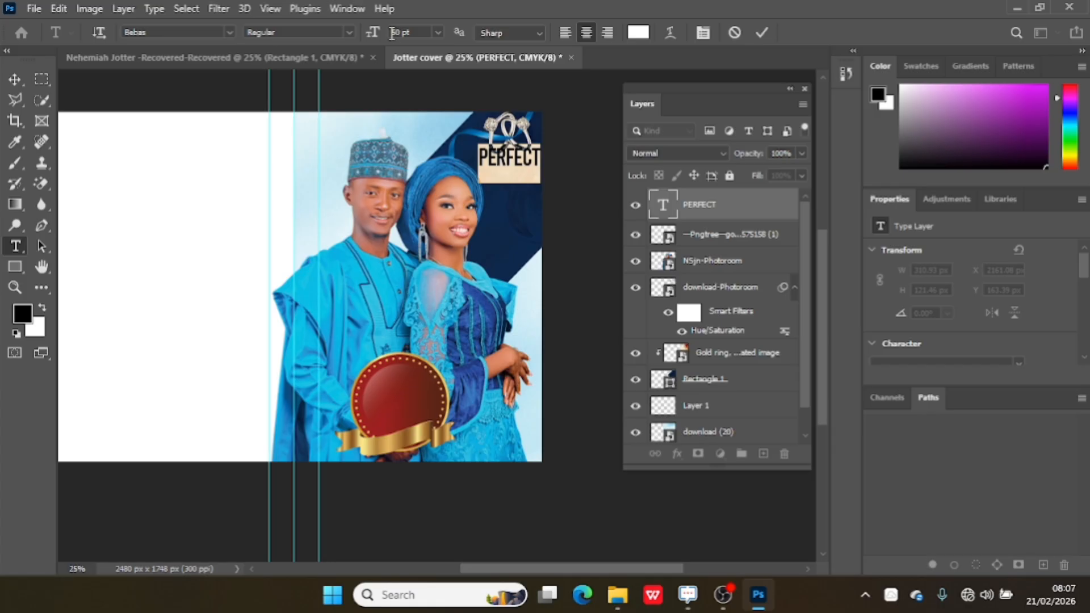
left_click(230, 33)
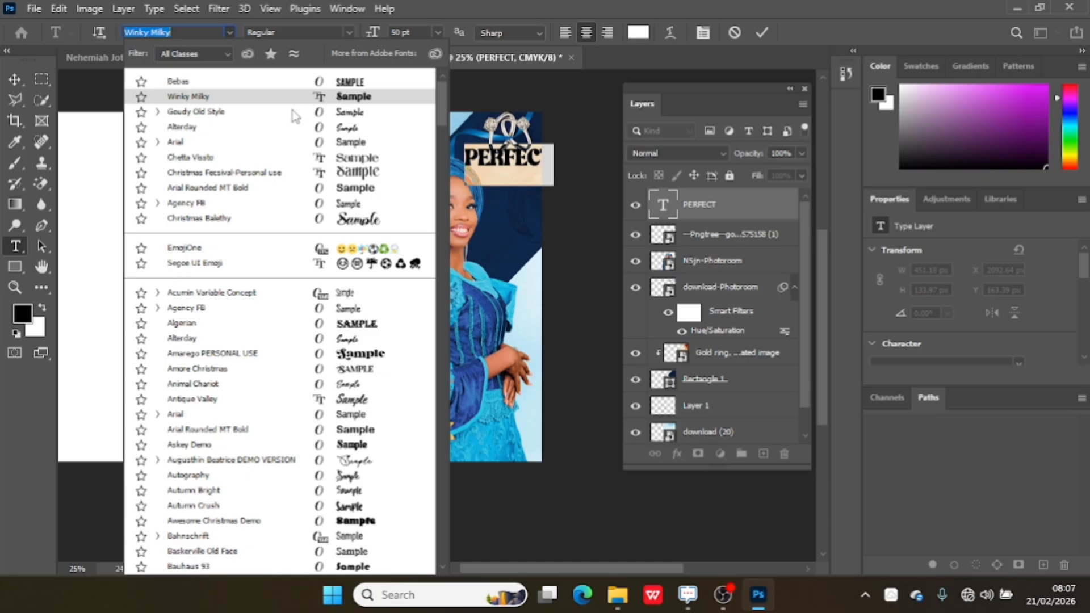
left_click(299, 158)
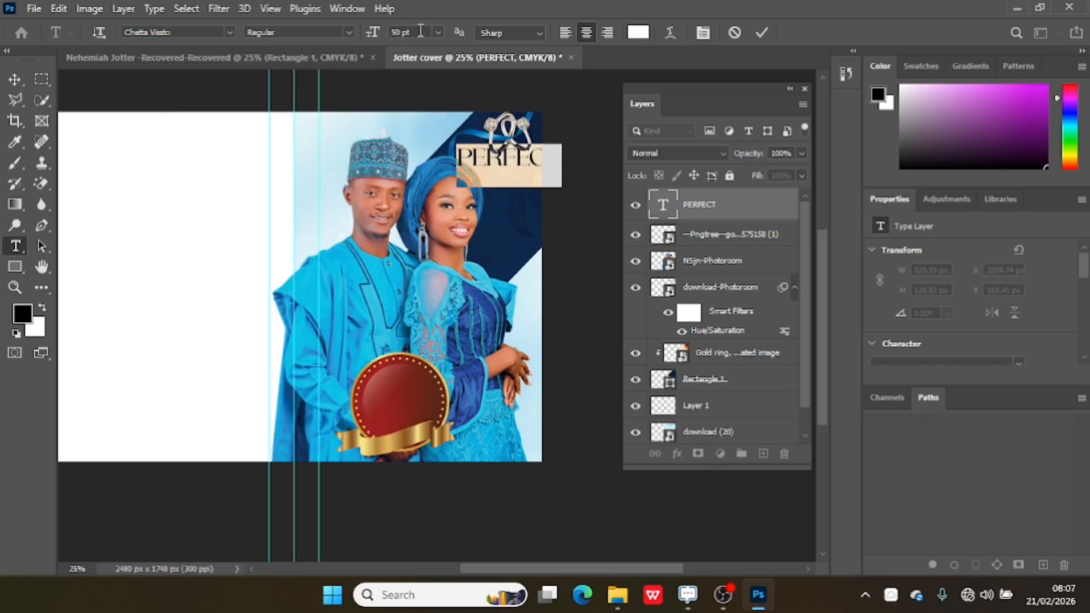
left_click_drag(368, 33, 356, 36)
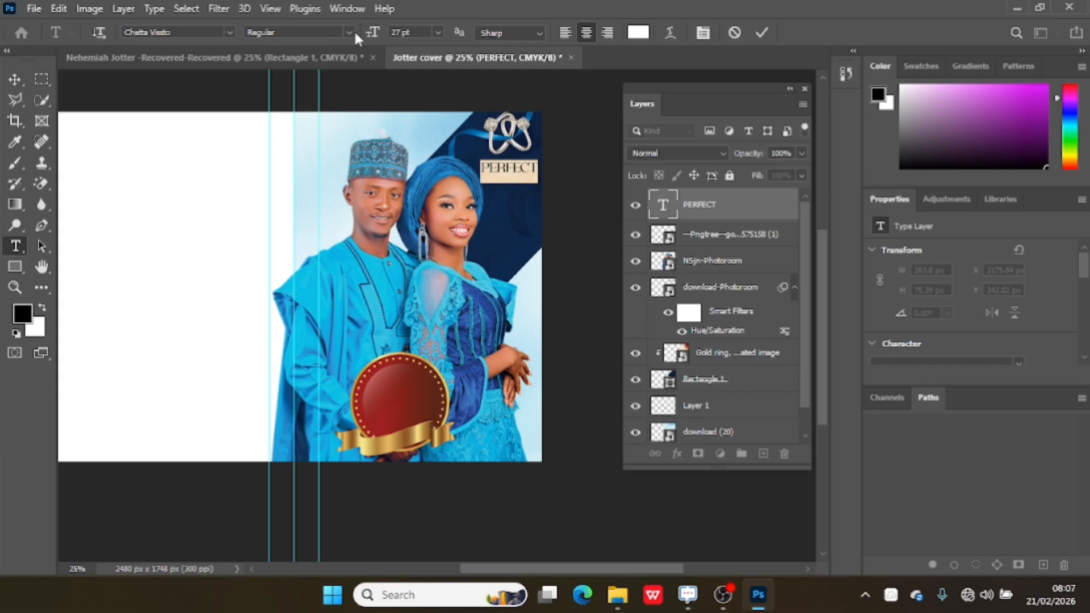
left_click_drag(469, 291, 468, 290)
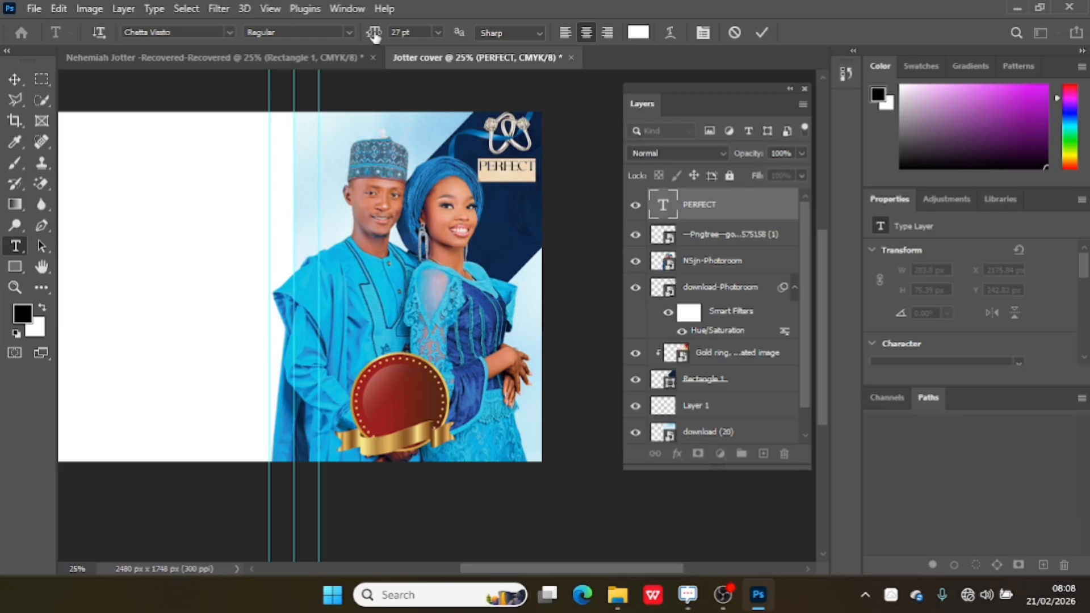
left_click_drag(375, 35, 381, 37)
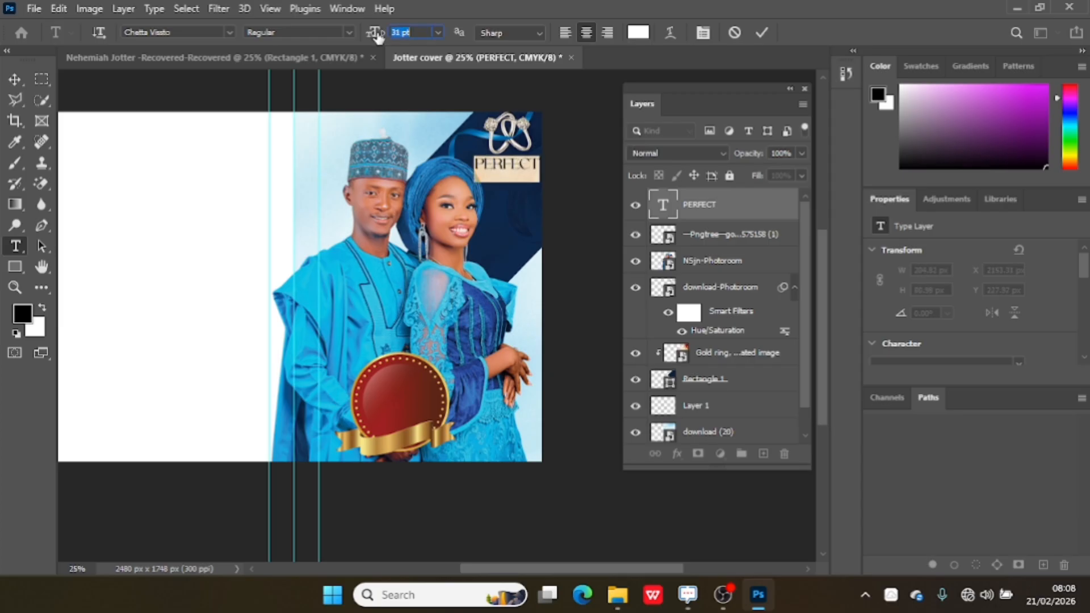
left_click(761, 32)
Nudge the couple photo slightly downward on the cover.
key("v")
left_click(436, 305)
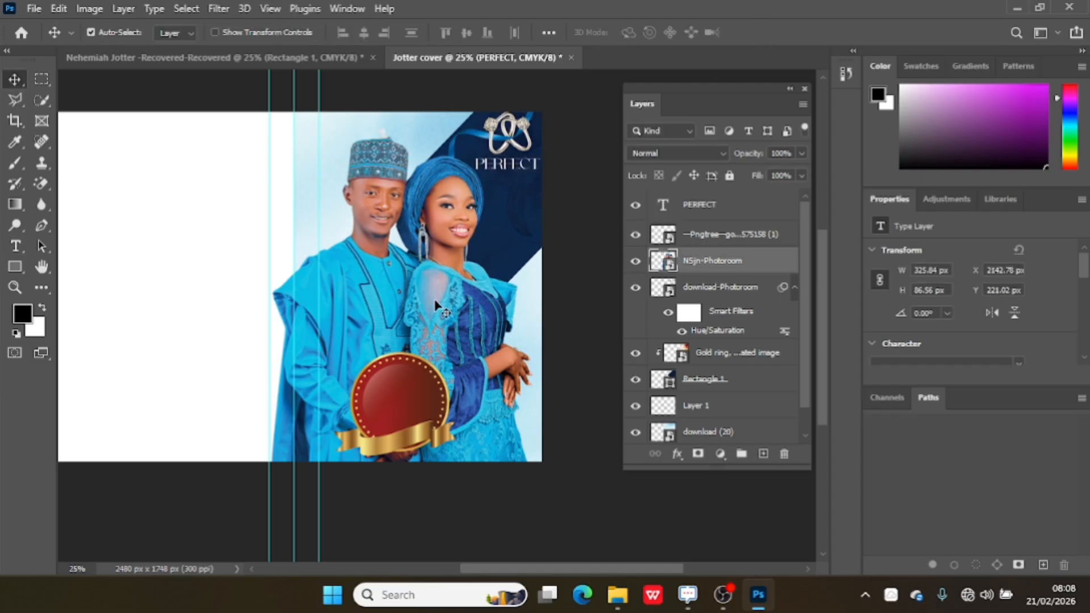
left_click_drag(435, 305, 437, 311)
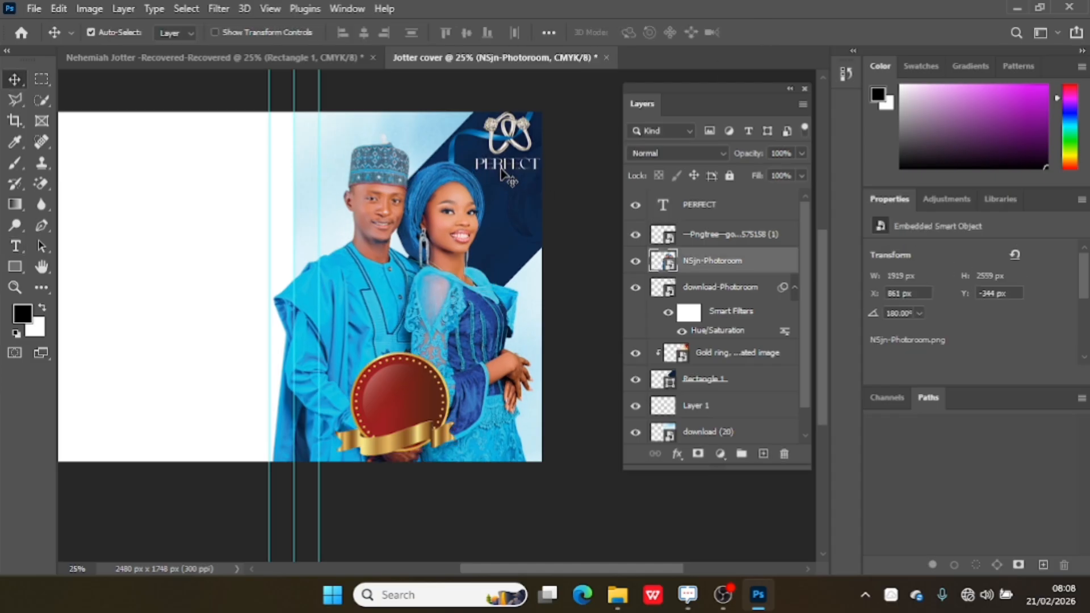
left_click_drag(500, 173, 501, 174)
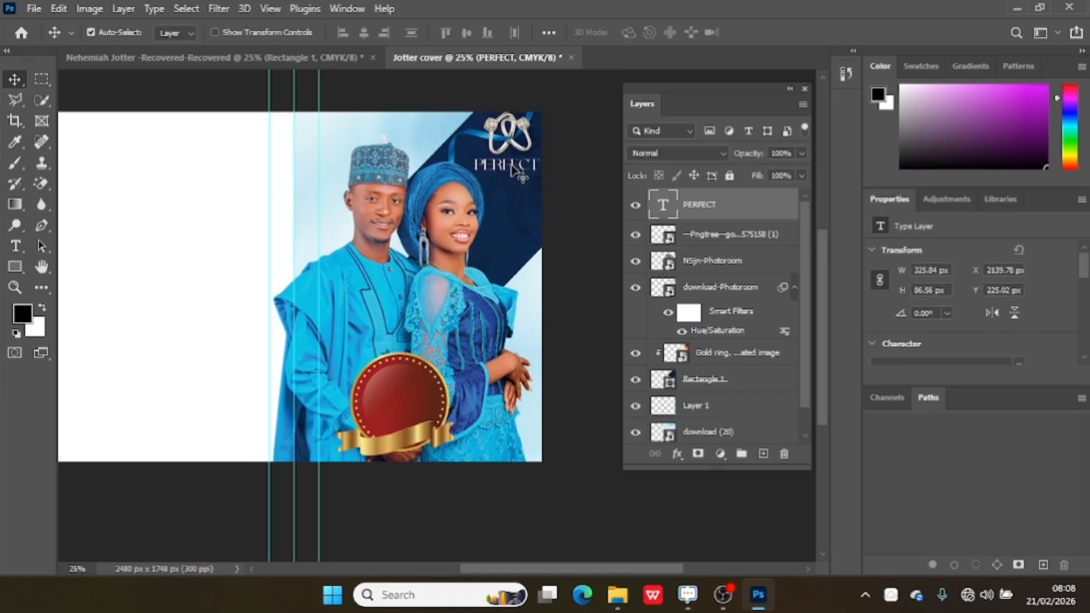
left_click_drag(514, 170, 514, 177)
double_click(513, 177)
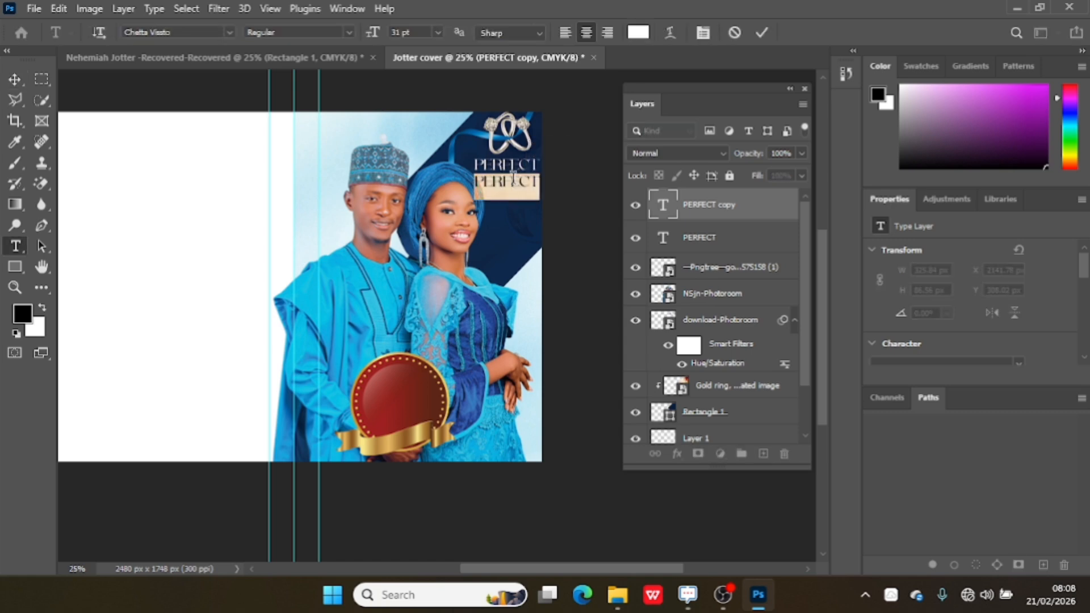
key("BackSpace")
type("M")
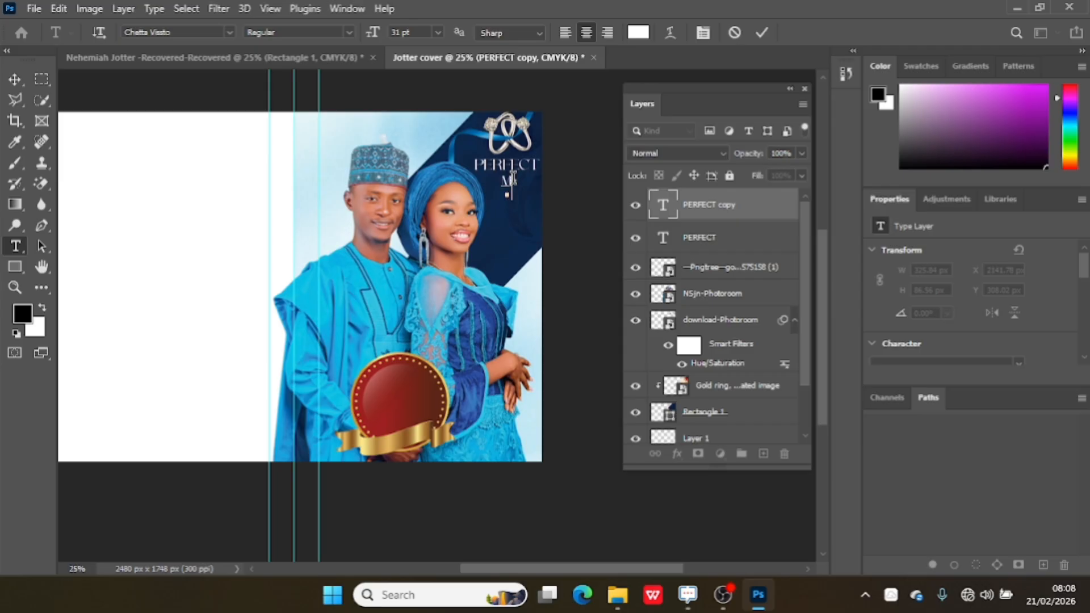
type("atch")
type("h")
key("ctrl+a")
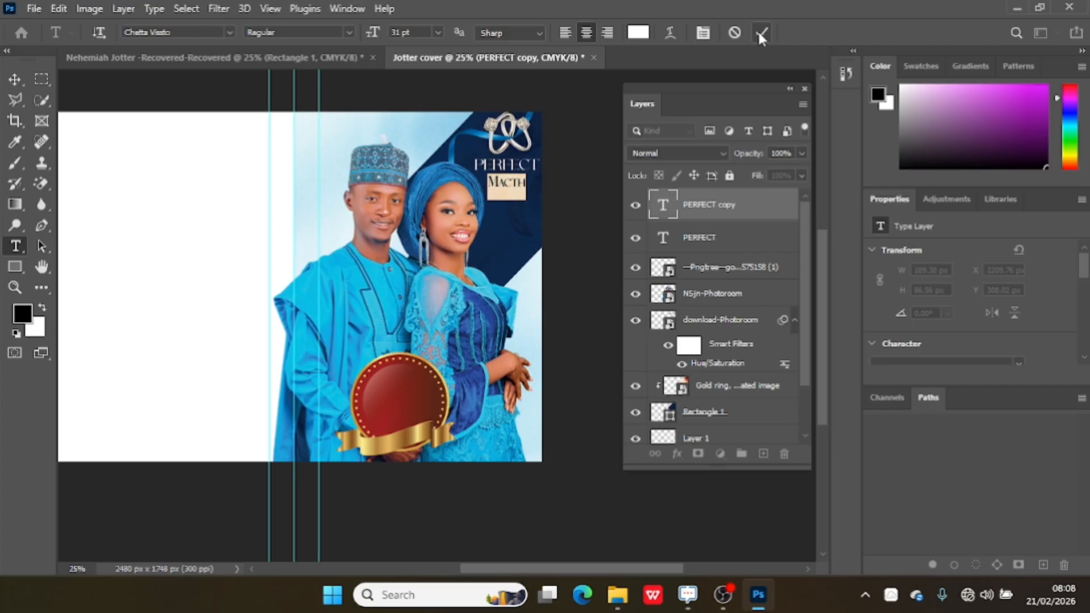
left_click(374, 35)
key("BackSpace")
type("0")
key("Return")
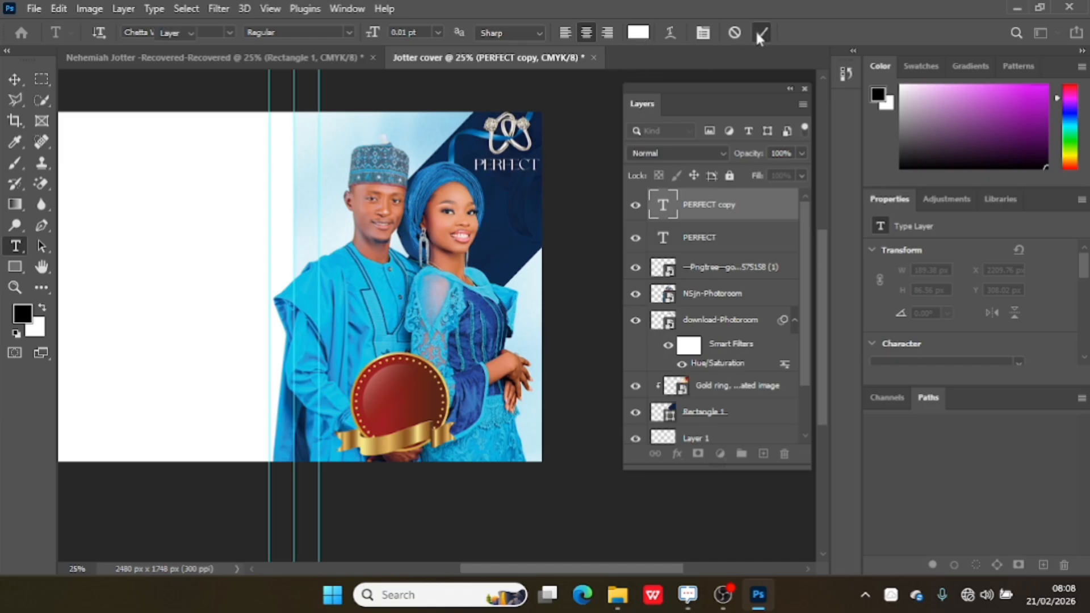
left_click(758, 34)
key("Delete")
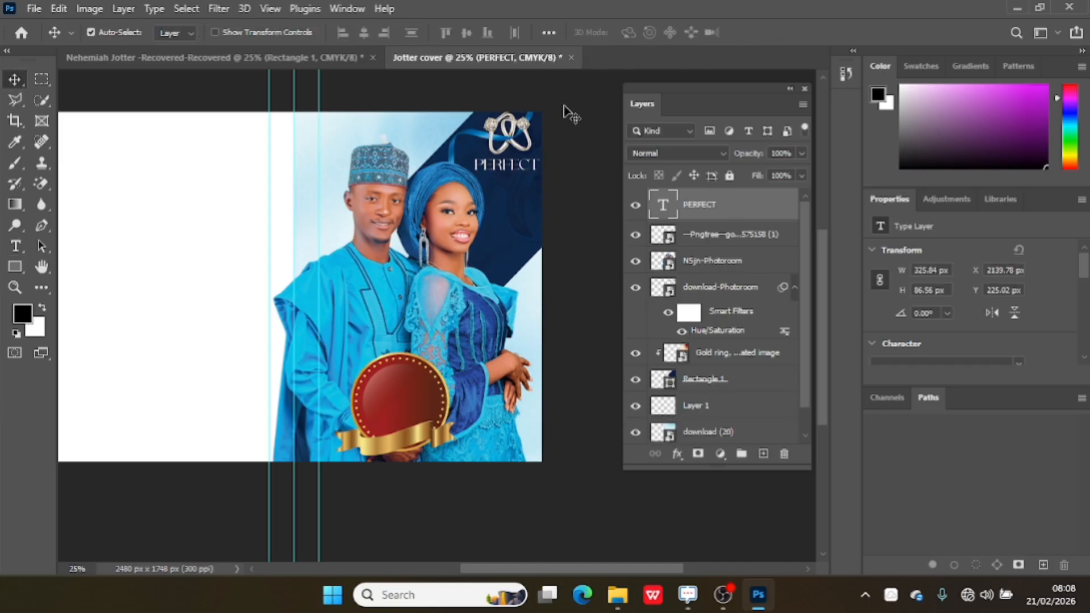
Retype the title text as Perfect and set its size to 38 pt.
double_click(509, 170)
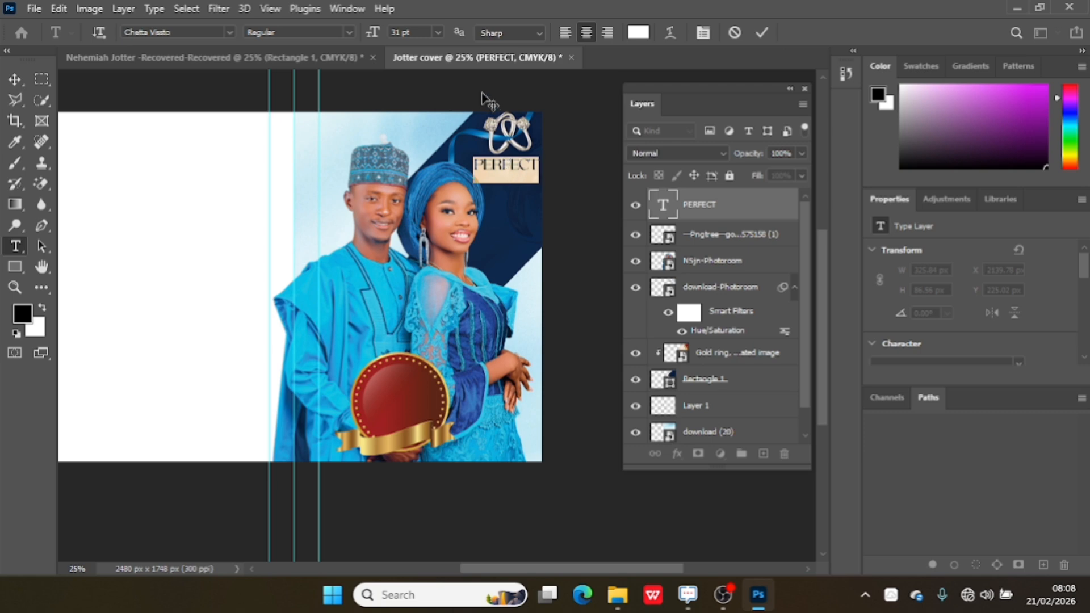
key("BackSpace")
type("PERFEC")
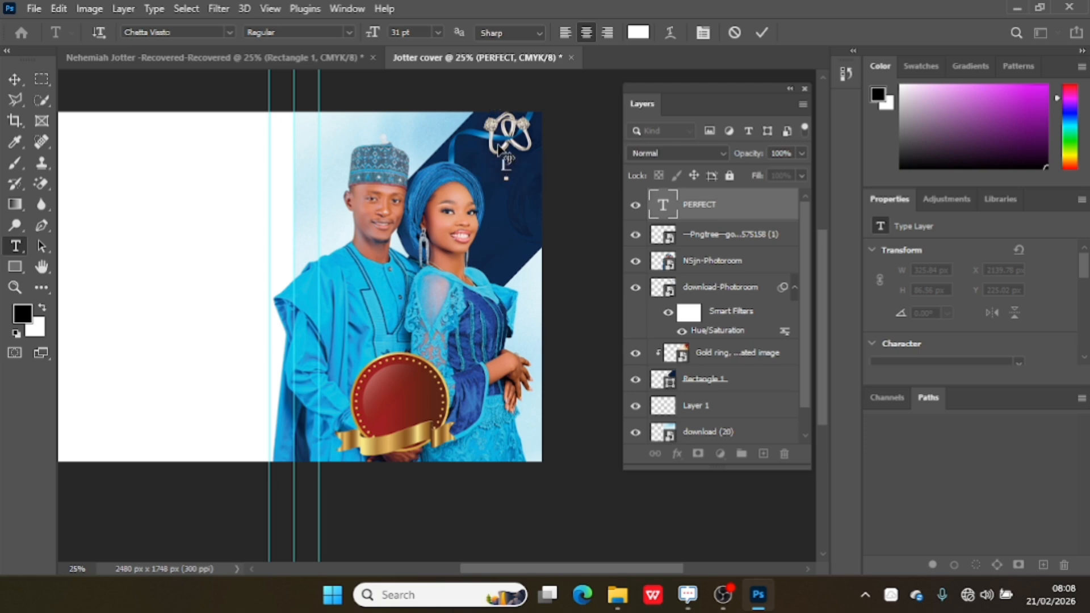
type("T")
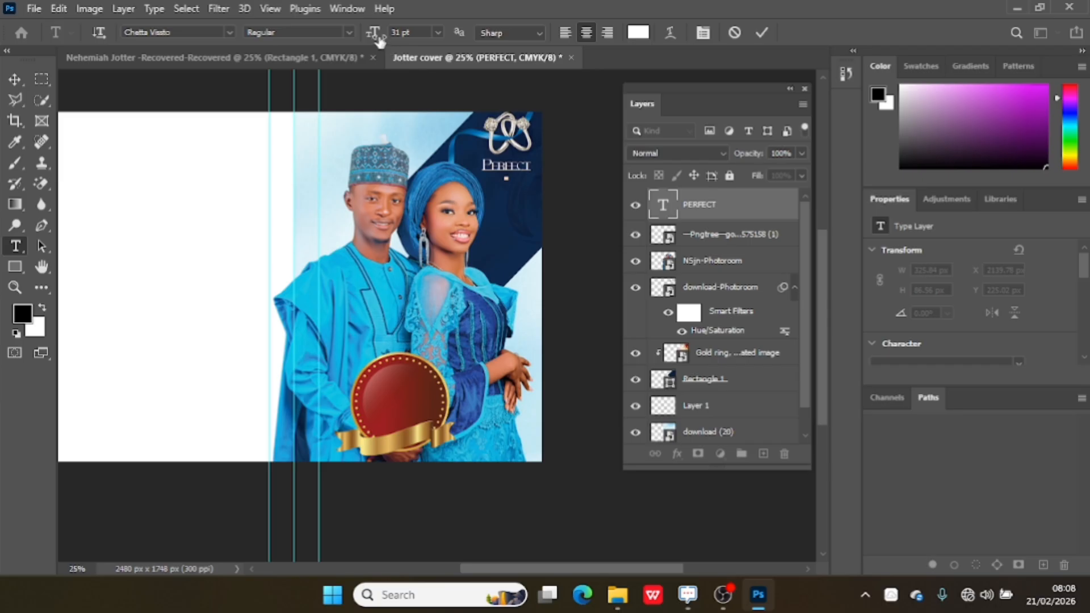
left_click_drag(374, 33, 382, 35)
key("ctrl+a")
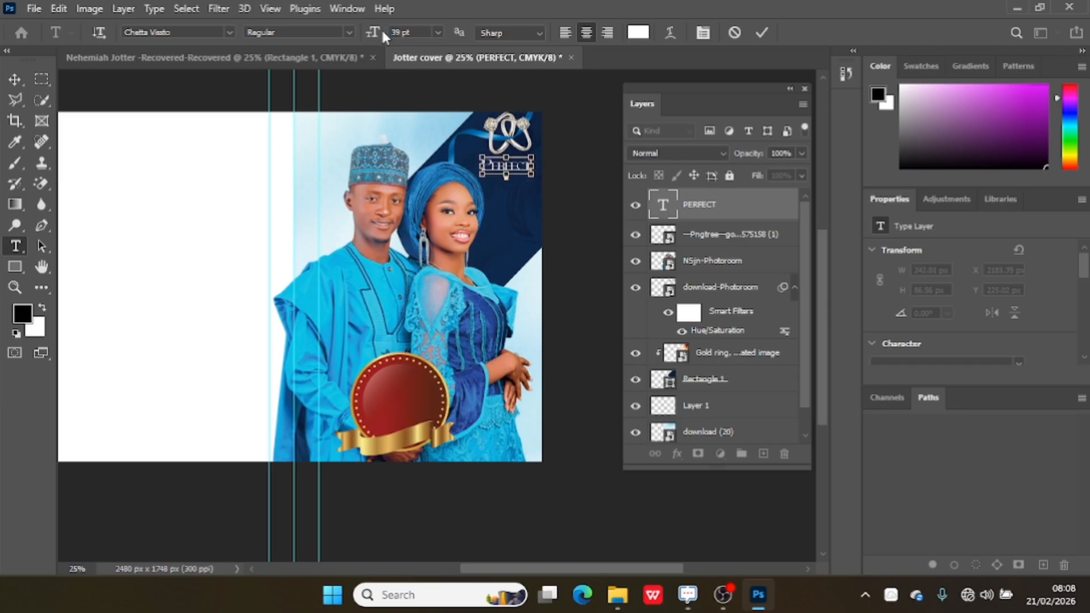
left_click_drag(373, 32, 380, 34)
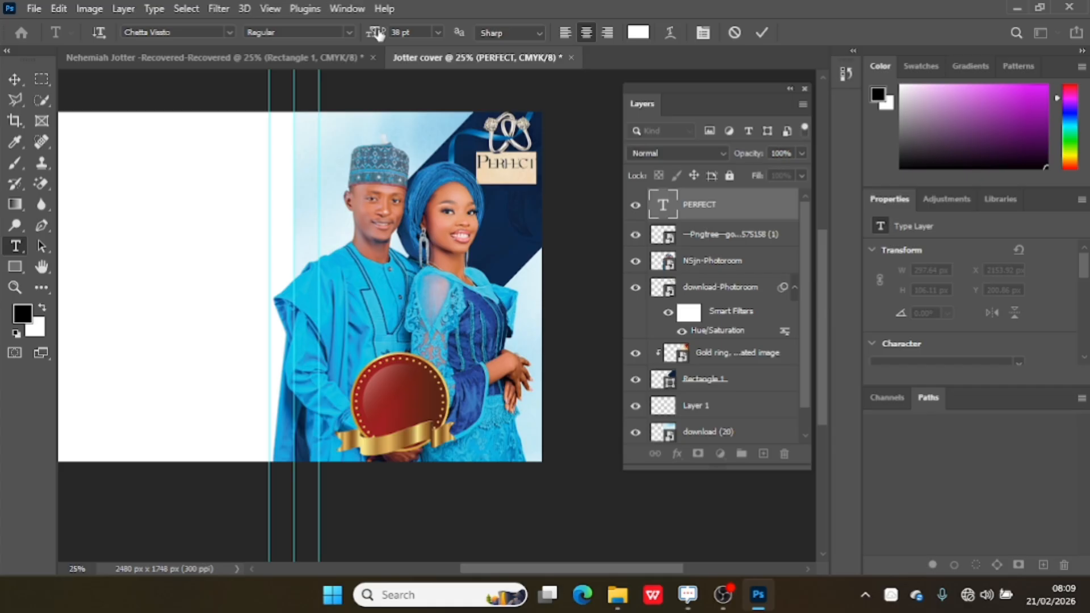
left_click(763, 34)
Duplicate the Perfect text just below itself and retype the copy as Match.
key("v")
left_click_drag(510, 164, 510, 189)
double_click(510, 187)
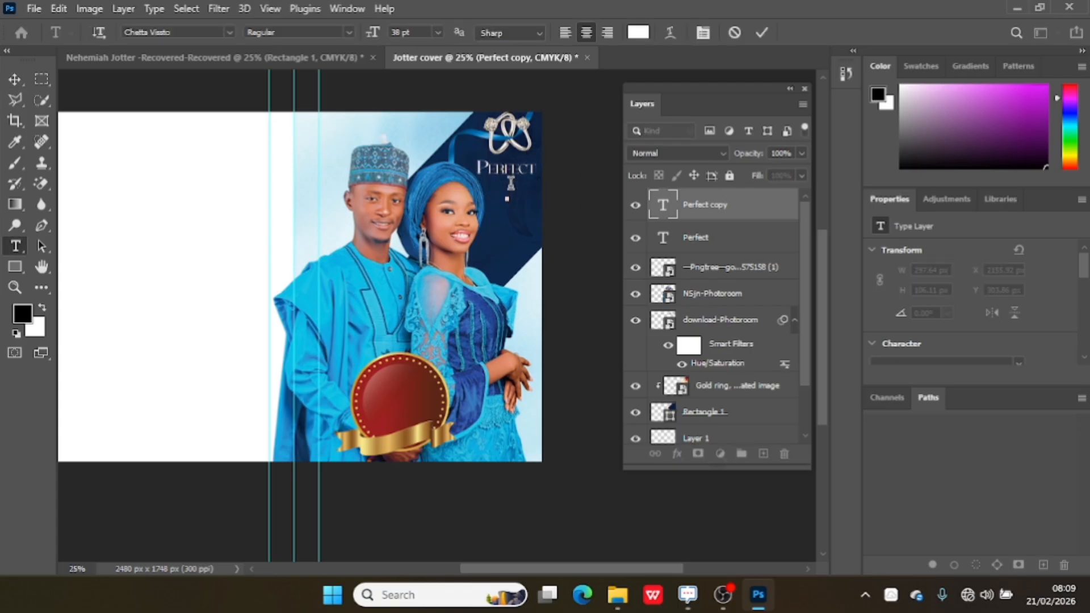
type("MA")
key("BackSpace")
type("atch")
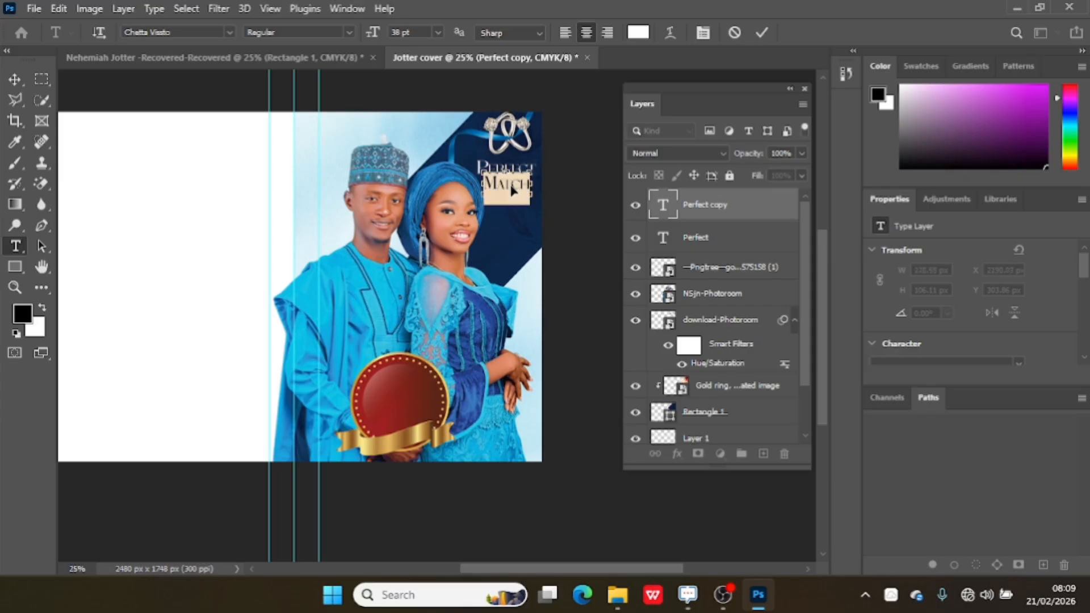
Colour the Match text yellow (e4ff00) and commit the edit.
left_click(638, 32)
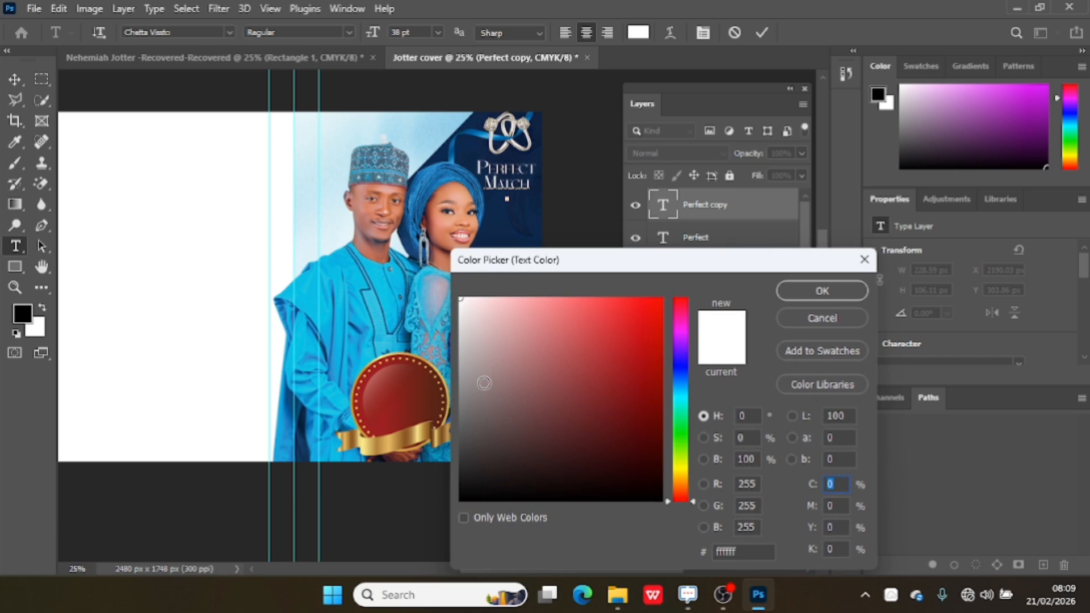
left_click(682, 474)
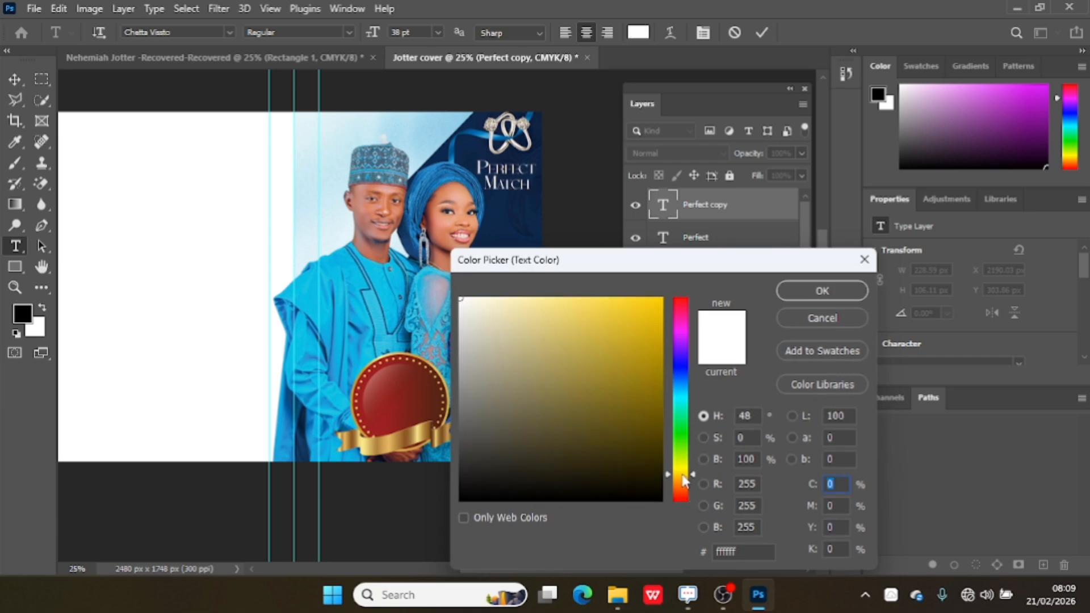
mouse_move(682, 474)
left_mouse_down()
mouse_move(684, 484)
mouse_move(684, 468)
left_mouse_up()
left_click_drag(623, 394, 676, 286)
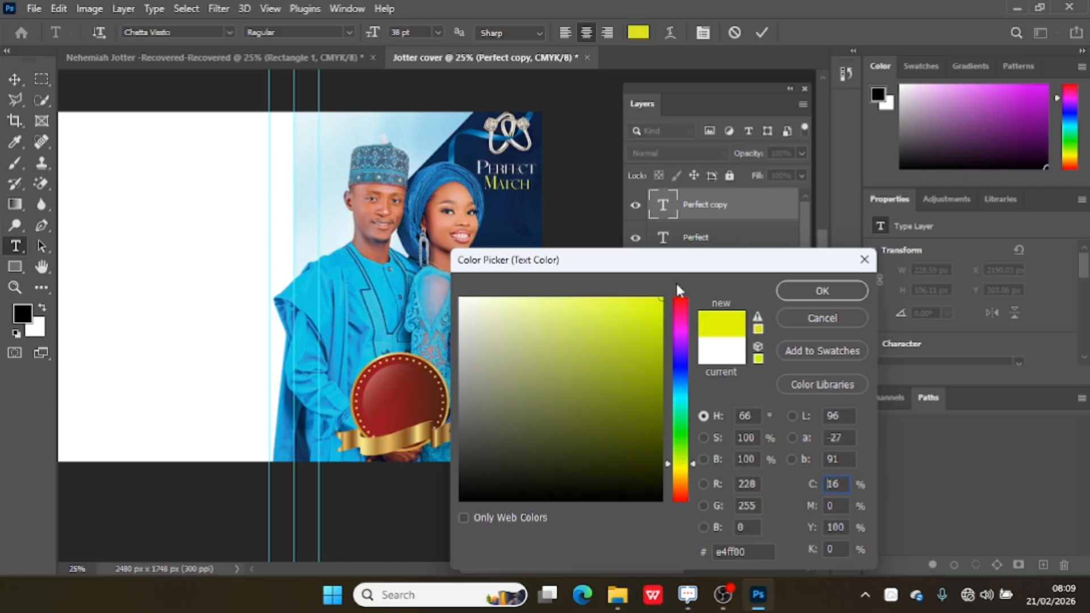
left_click(806, 291)
left_click(760, 33)
Zoom in to inspect the Perfect Match title, then fit the canvas back on screen.
key("v")
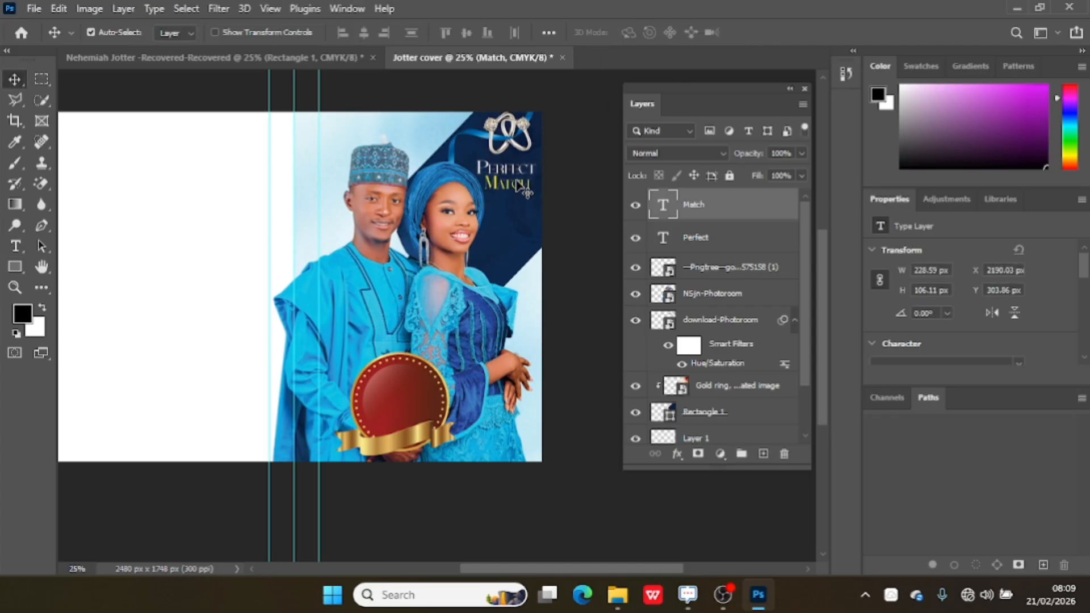
left_click(19, 283)
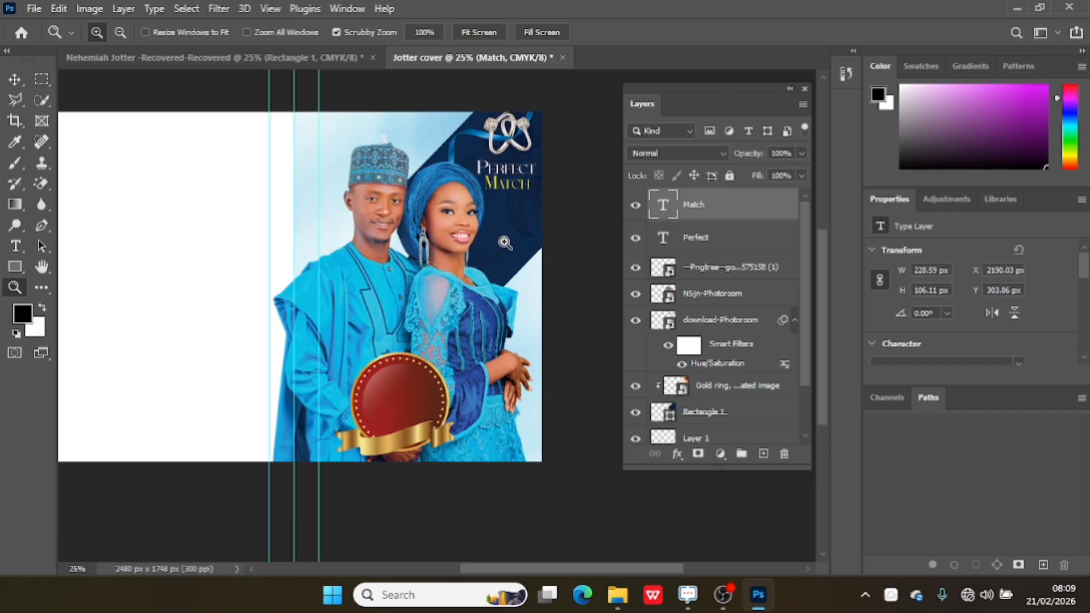
left_click(536, 212)
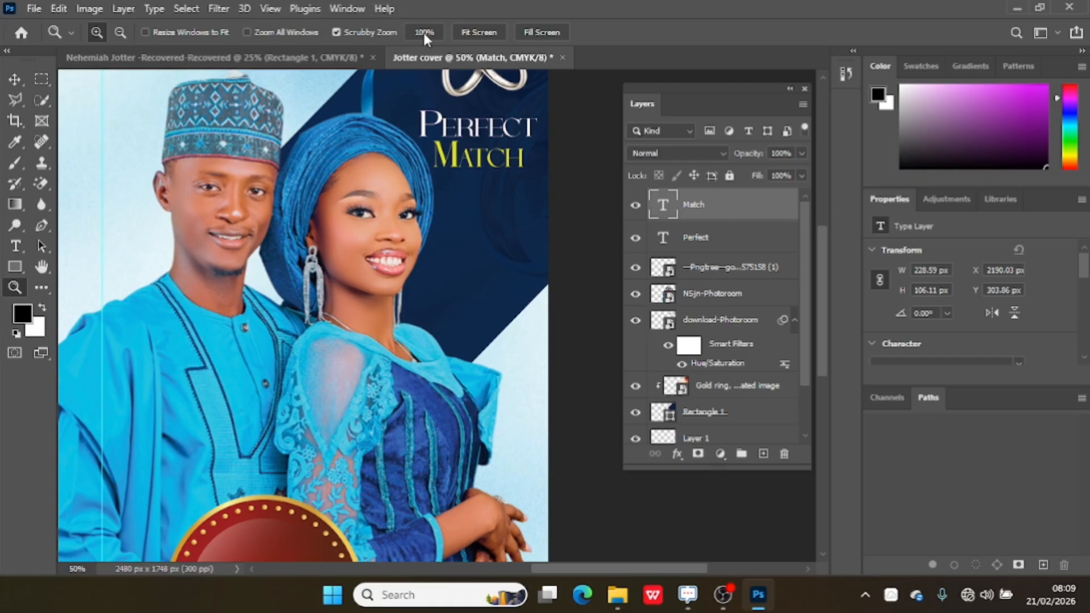
left_click(462, 26)
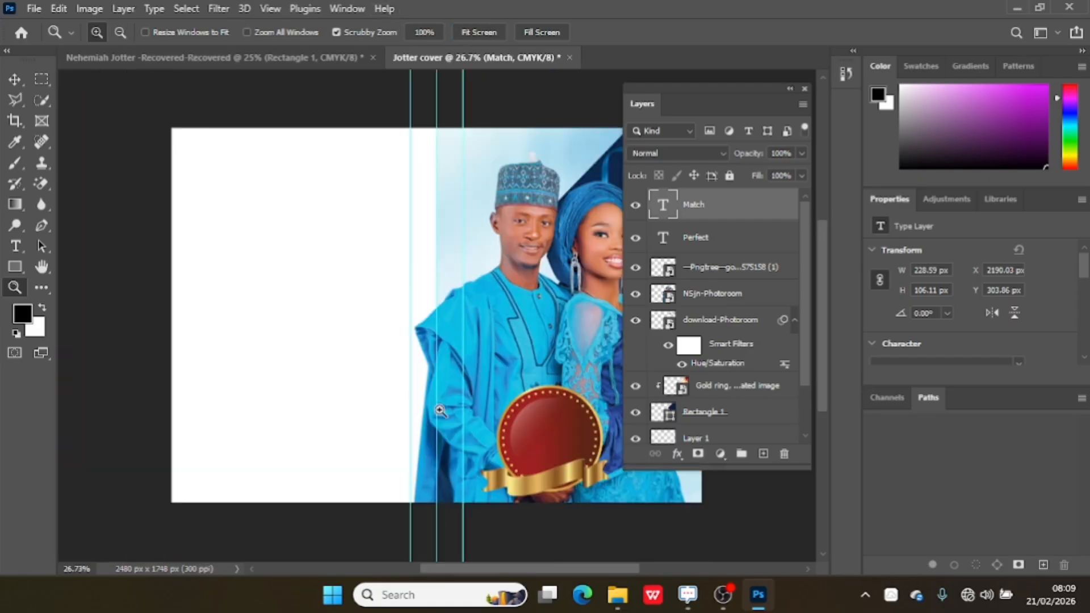
left_click_drag(487, 569, 539, 559)
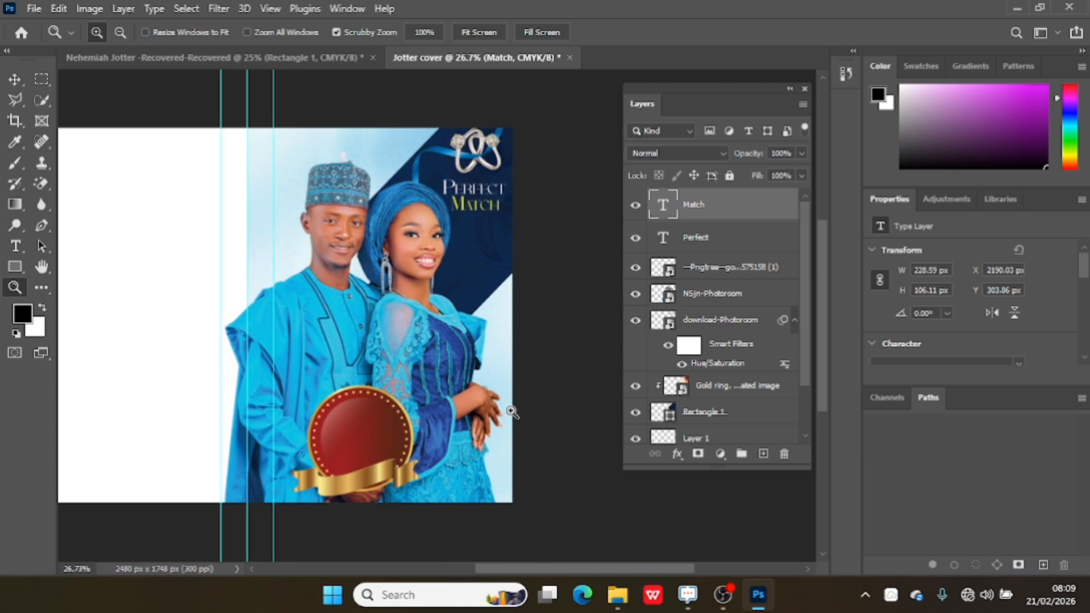
Drag the love flower red rose image from the Jotter folder onto the cover.
mouse_move(617, 600)
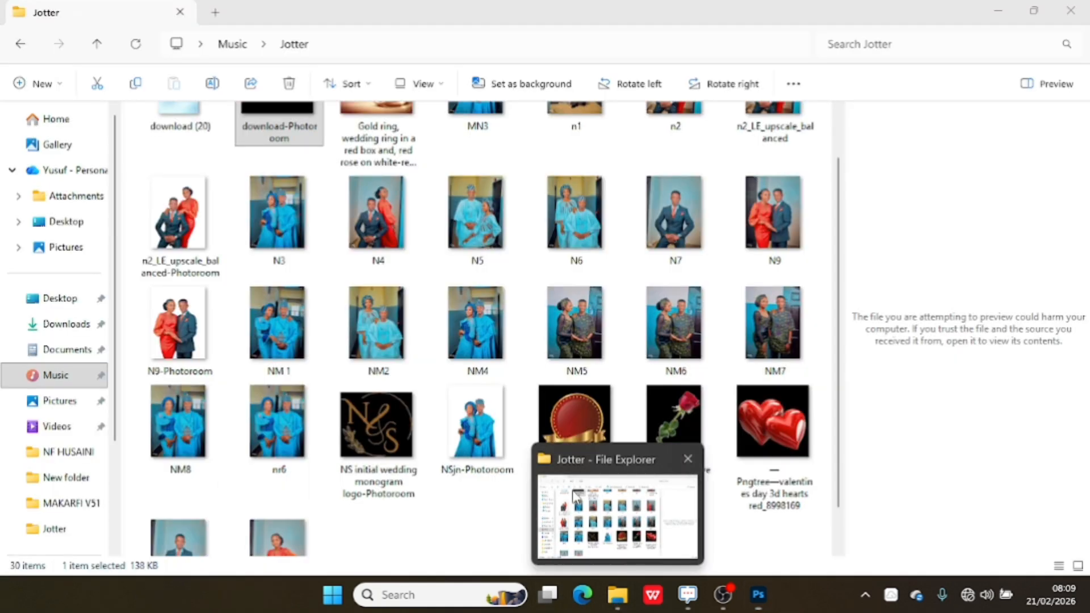
left_click(575, 497)
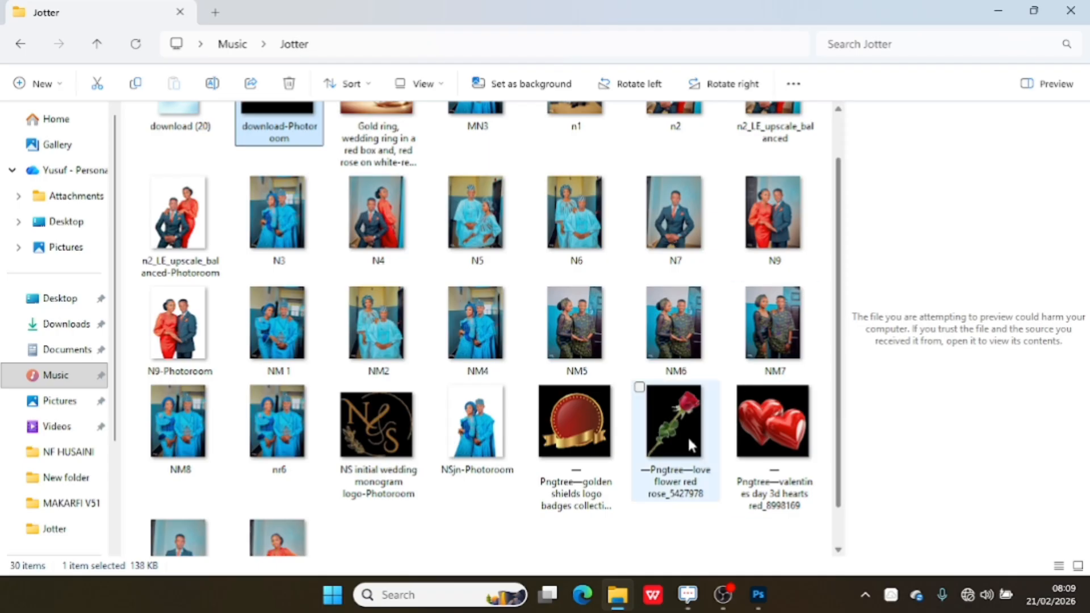
left_click_drag(674, 430, 482, 377)
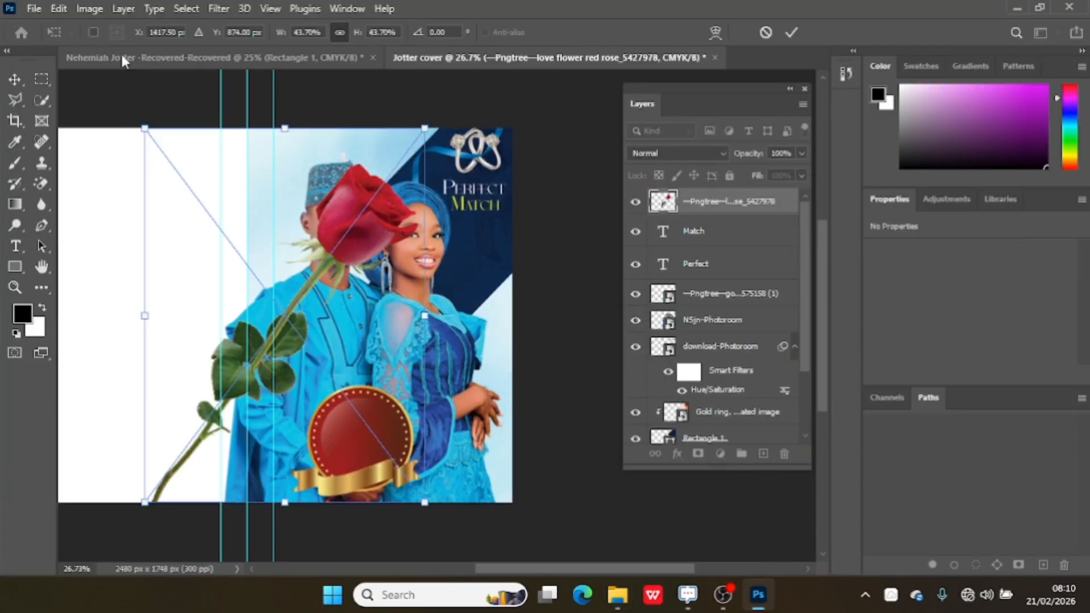
Scale the rose down to about 4.92%, flip it horizontally and place it beside the Match text.
left_click_drag(145, 128, 468, 230)
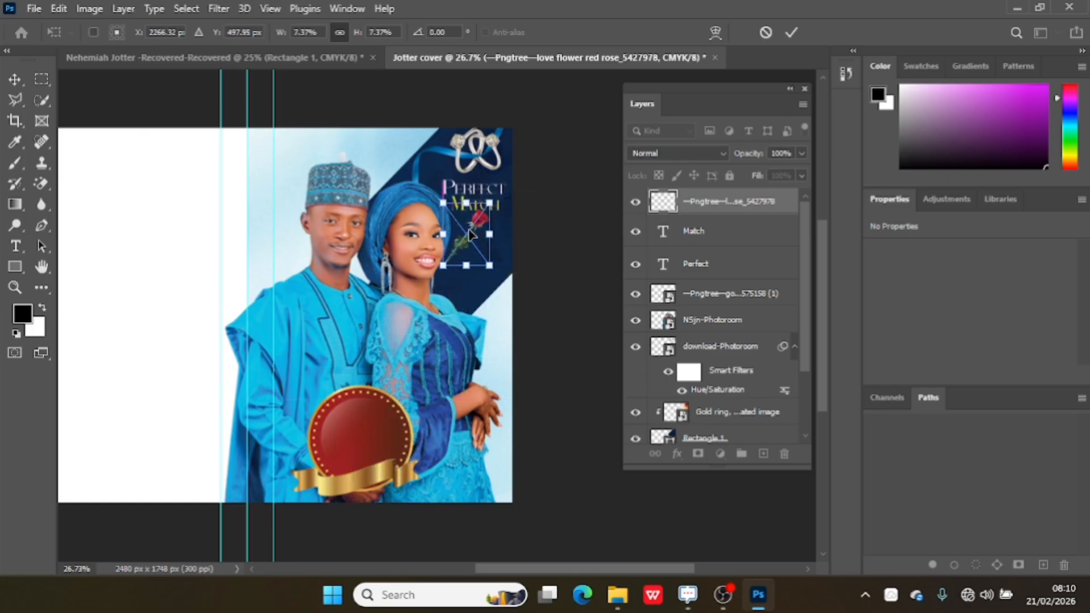
right_click(468, 231)
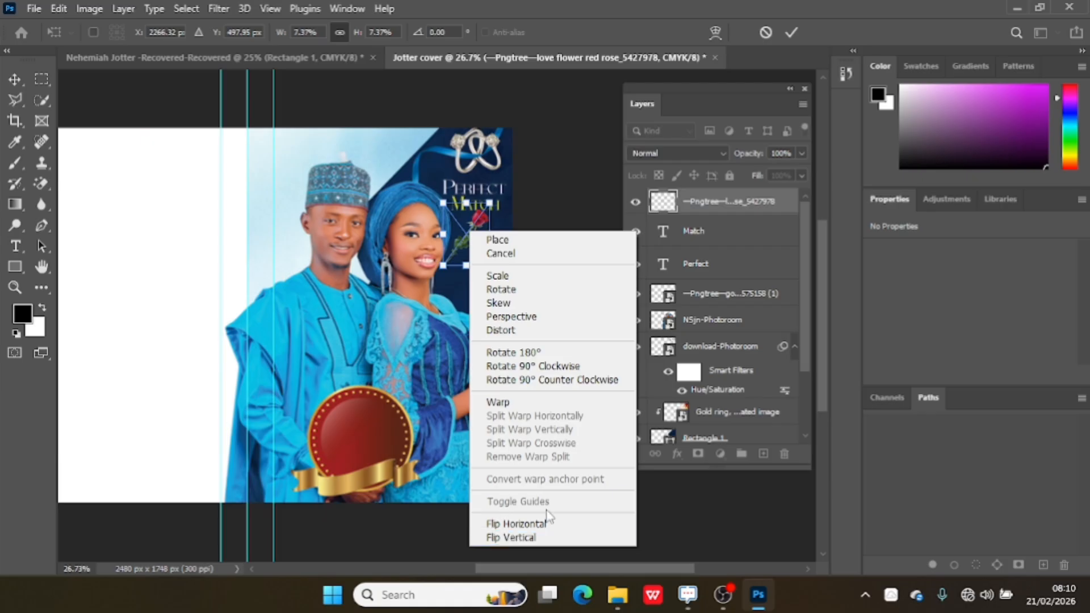
left_click(517, 523)
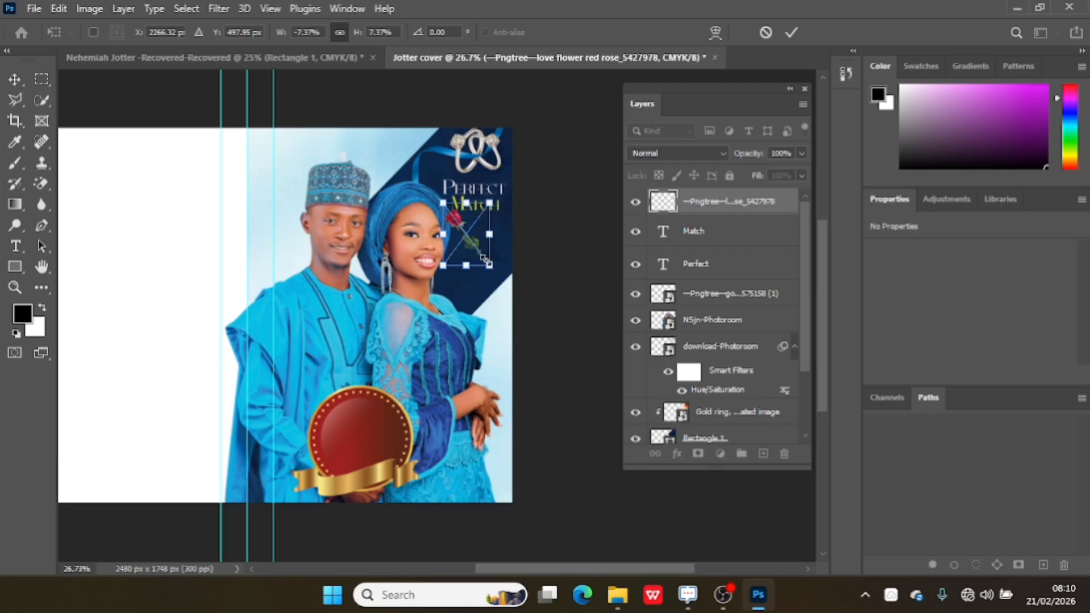
left_click_drag(491, 266, 482, 237)
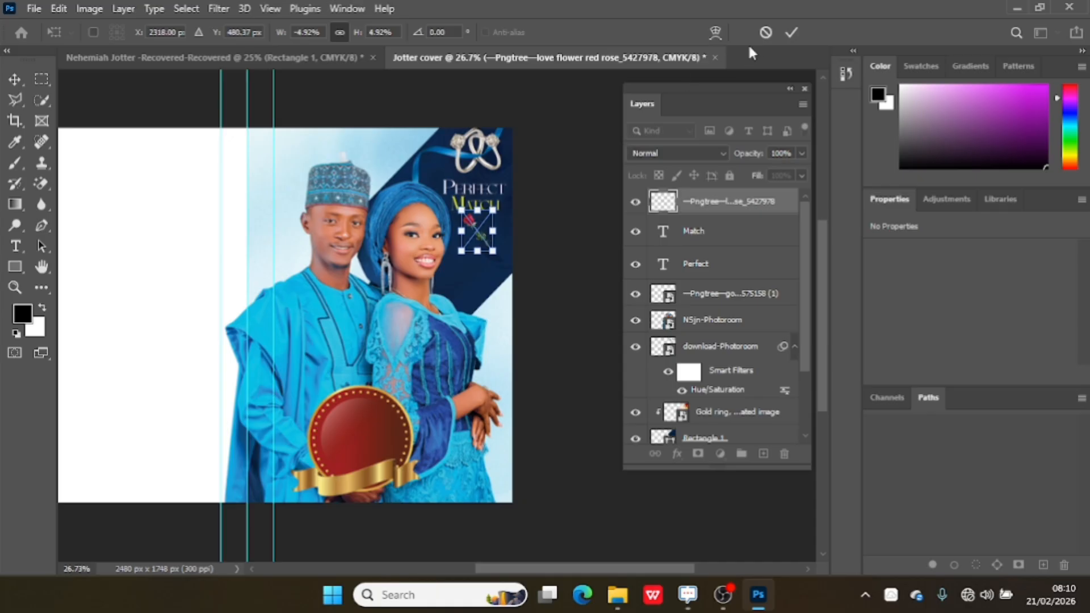
left_click(789, 33)
Add a layer mask to the rose layer.
key("z")
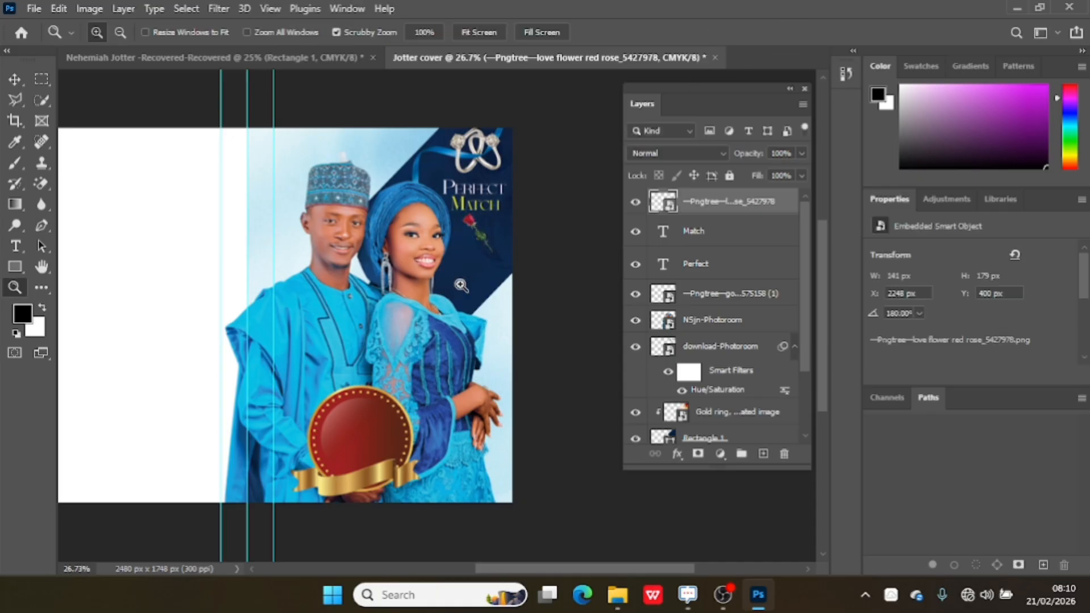
left_click(698, 454)
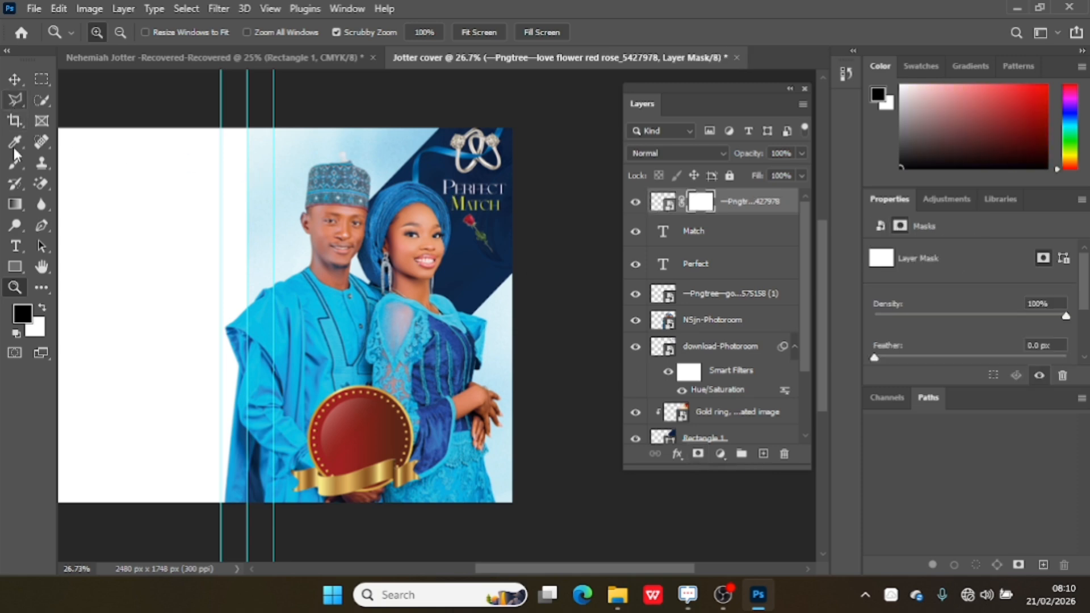
left_click(6, 165)
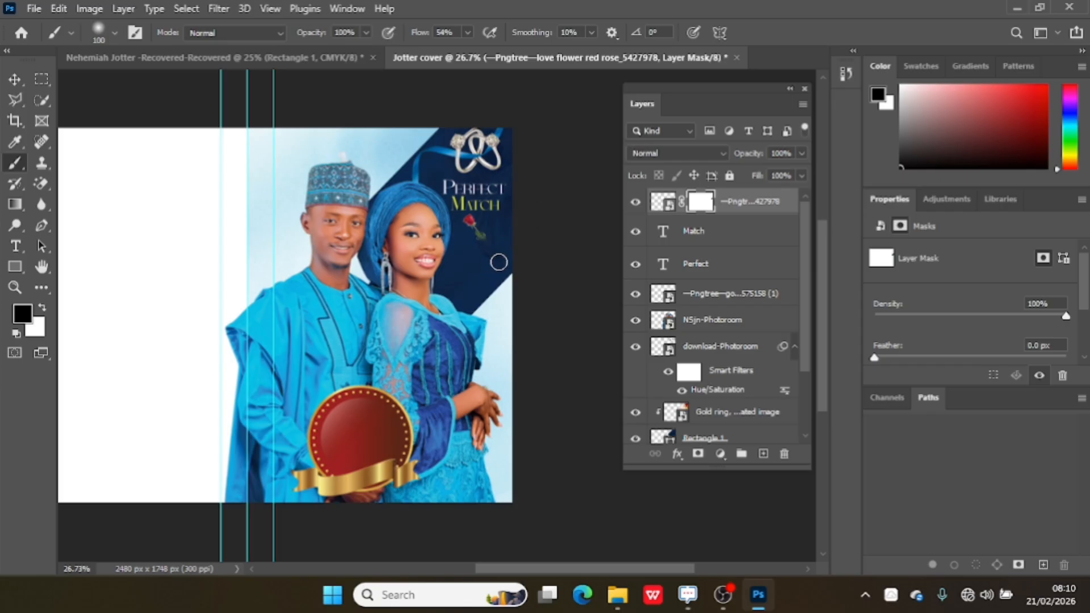
left_click(14, 79)
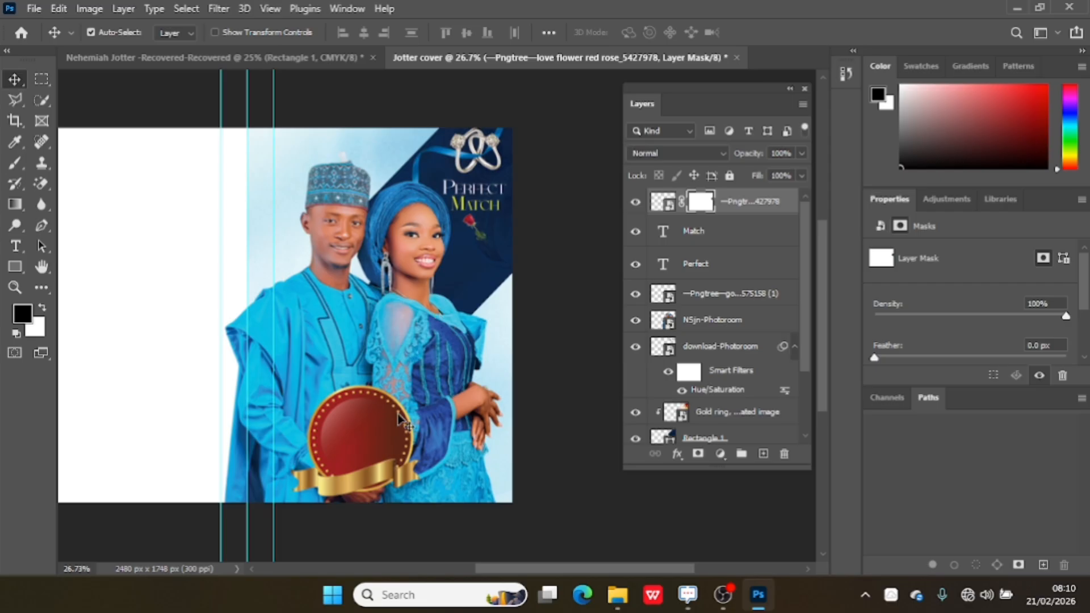
Switch to the Nehemiah Jotter document to view the reference design, then return to the cover.
left_click(302, 59)
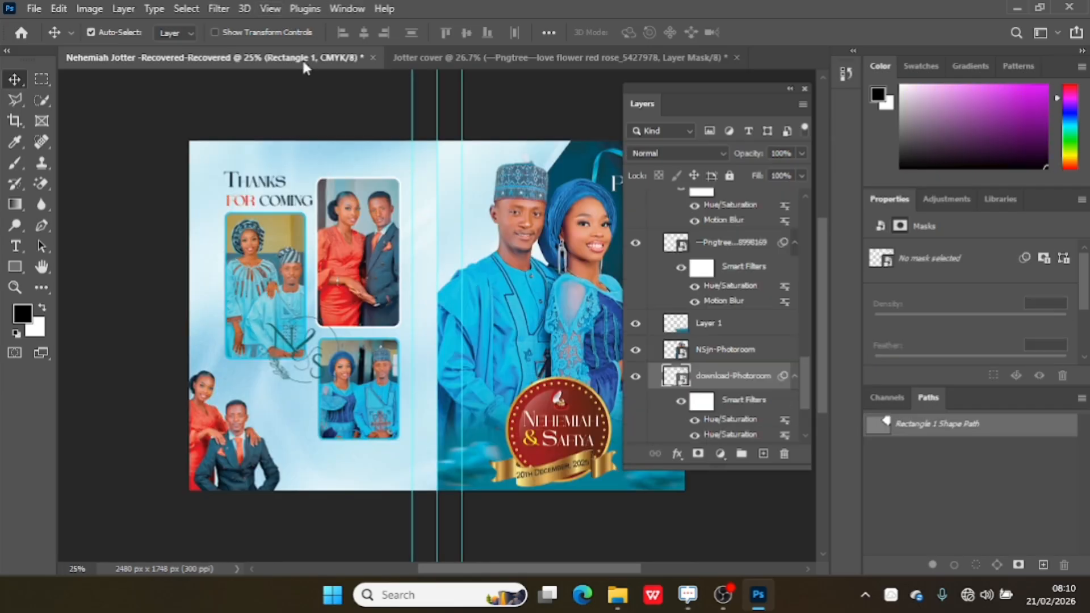
left_click(531, 57)
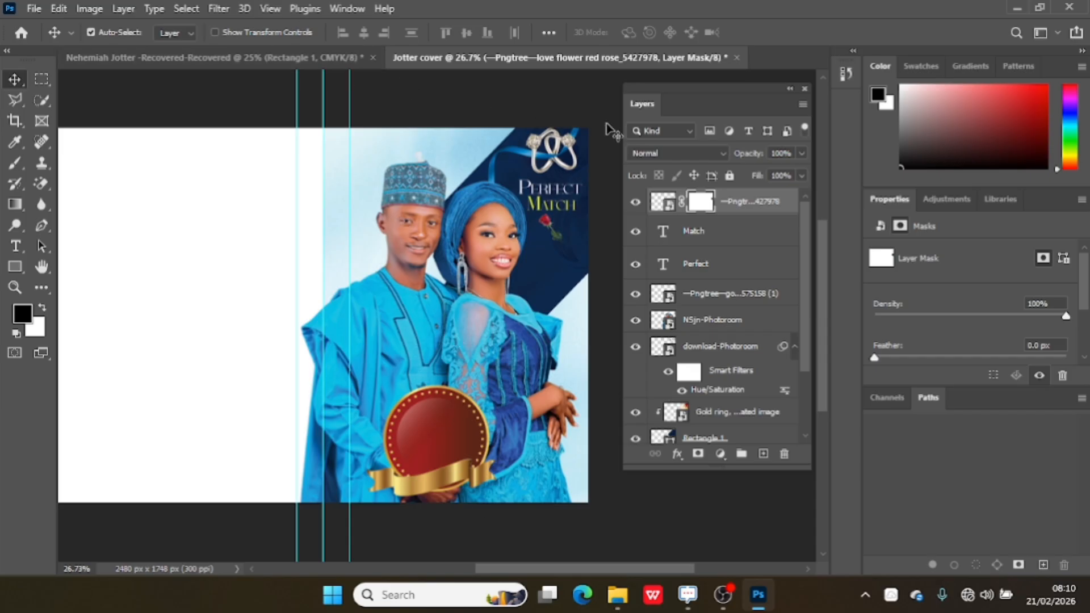
Add a new text line reading Nehemiah on the red badge.
left_click(762, 454)
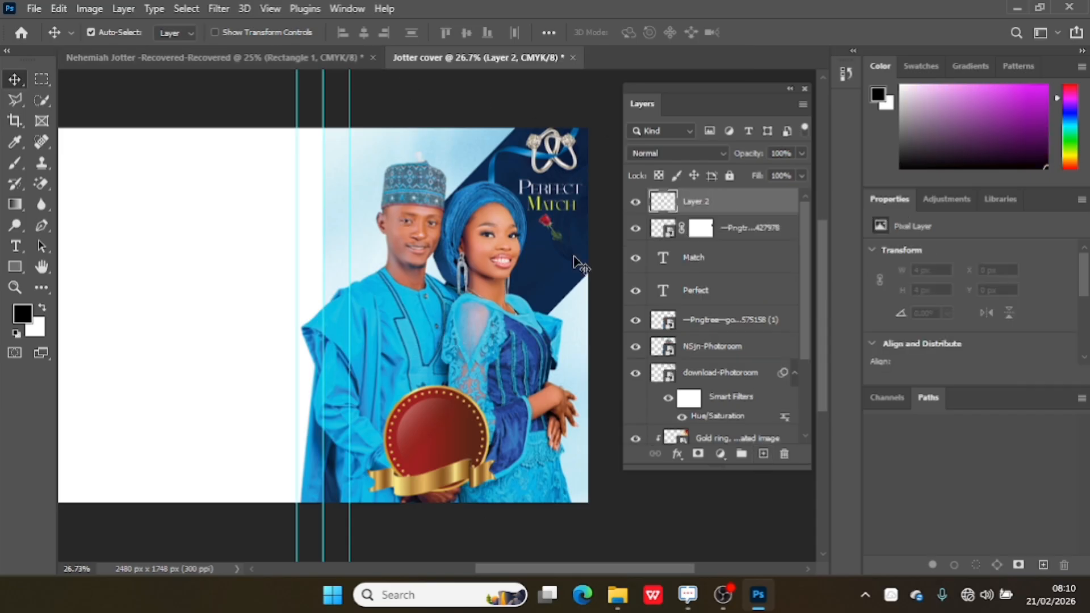
left_click(18, 248)
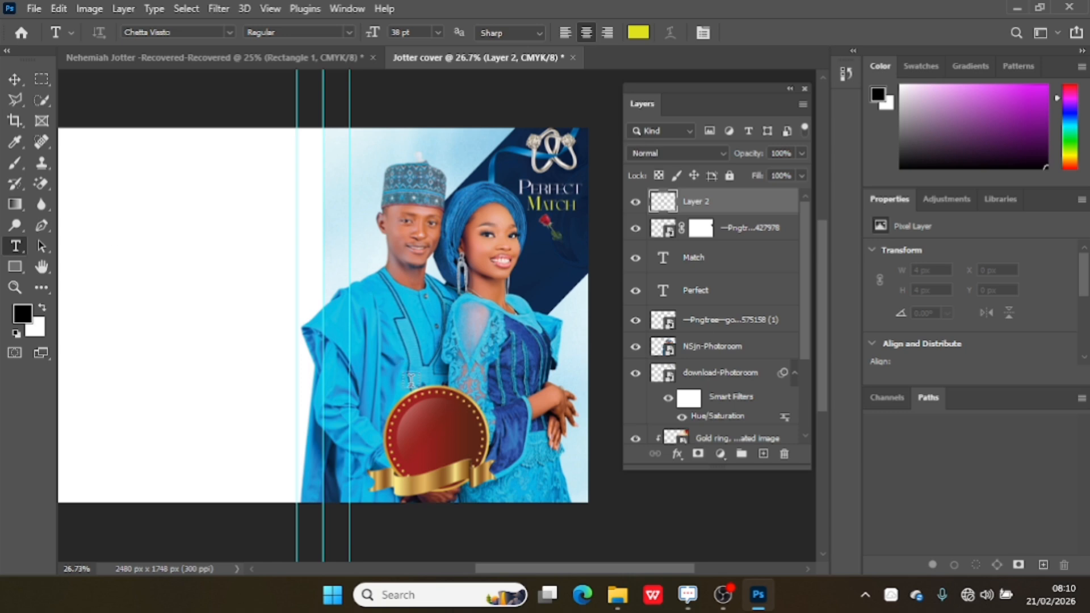
left_click(433, 429)
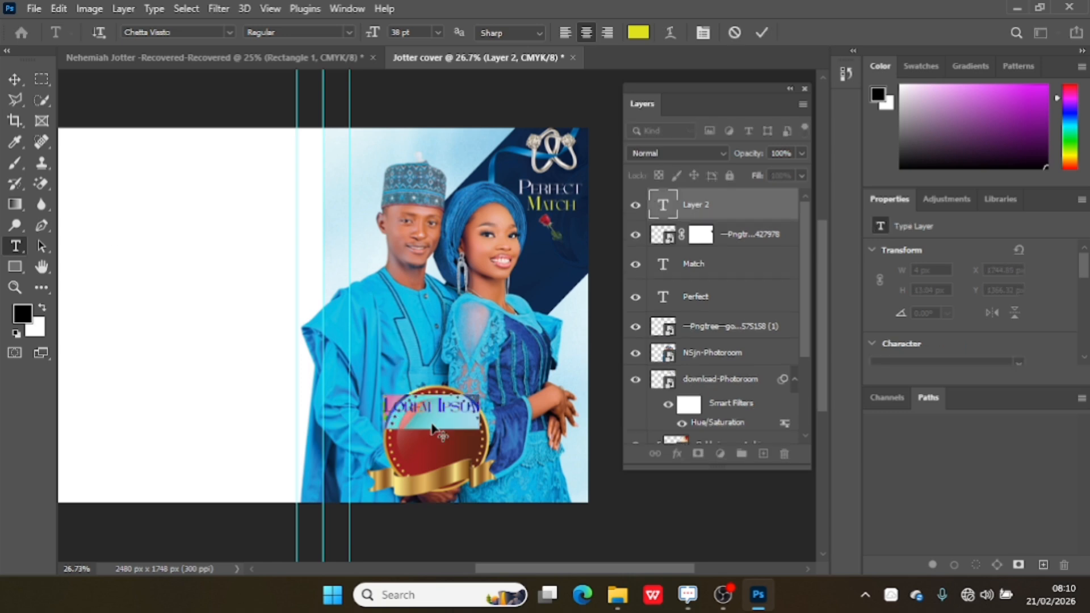
type("Neh")
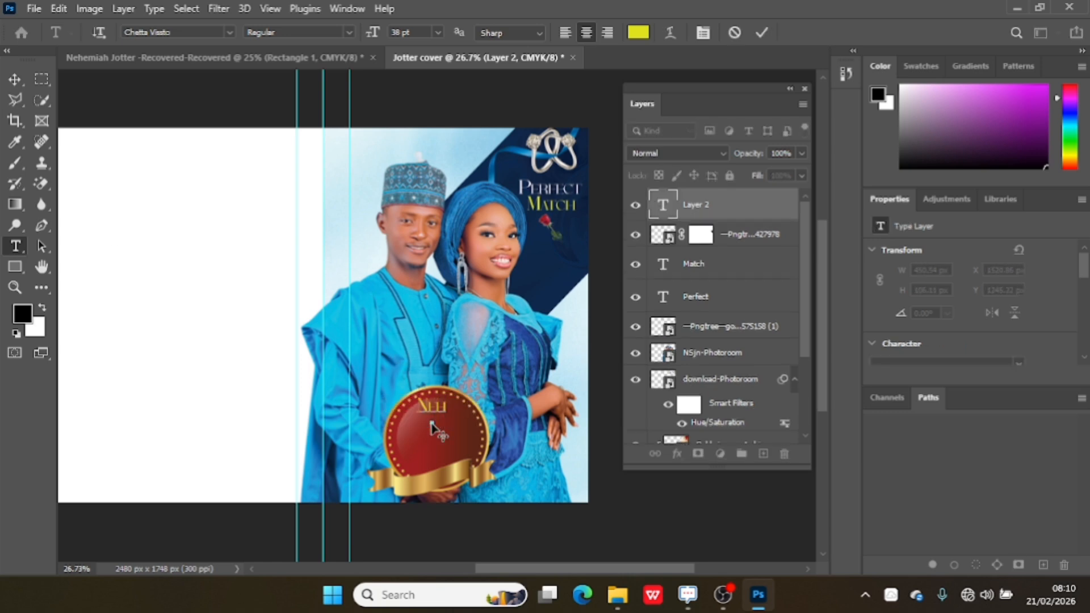
type("emiah")
Colour the Nehemiah text white and commit it.
key("ctrl+a")
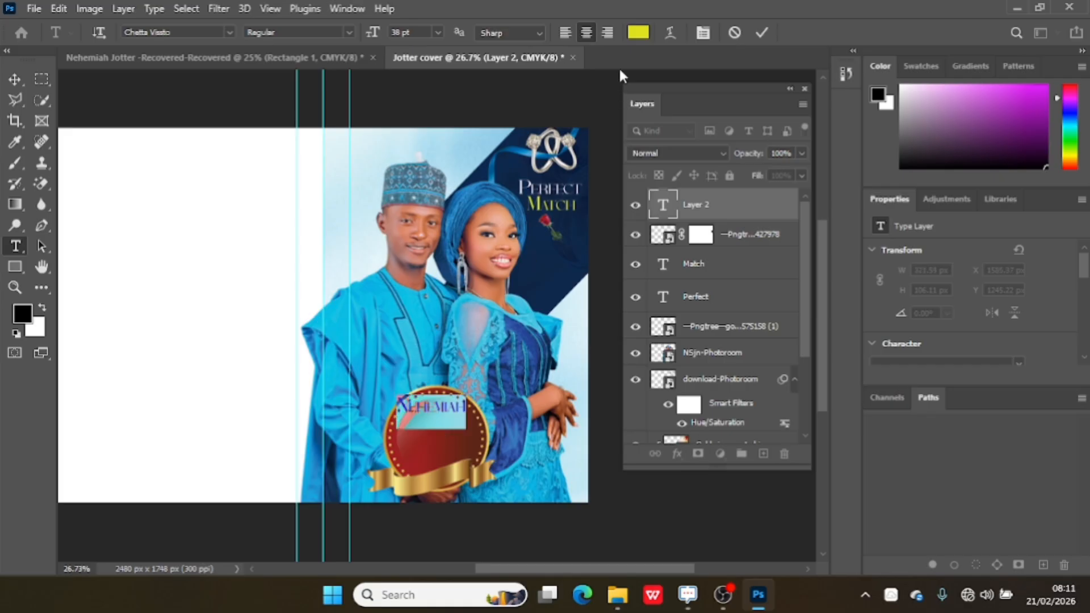
left_click(638, 32)
left_click_drag(508, 329, 432, 254)
left_click(802, 292)
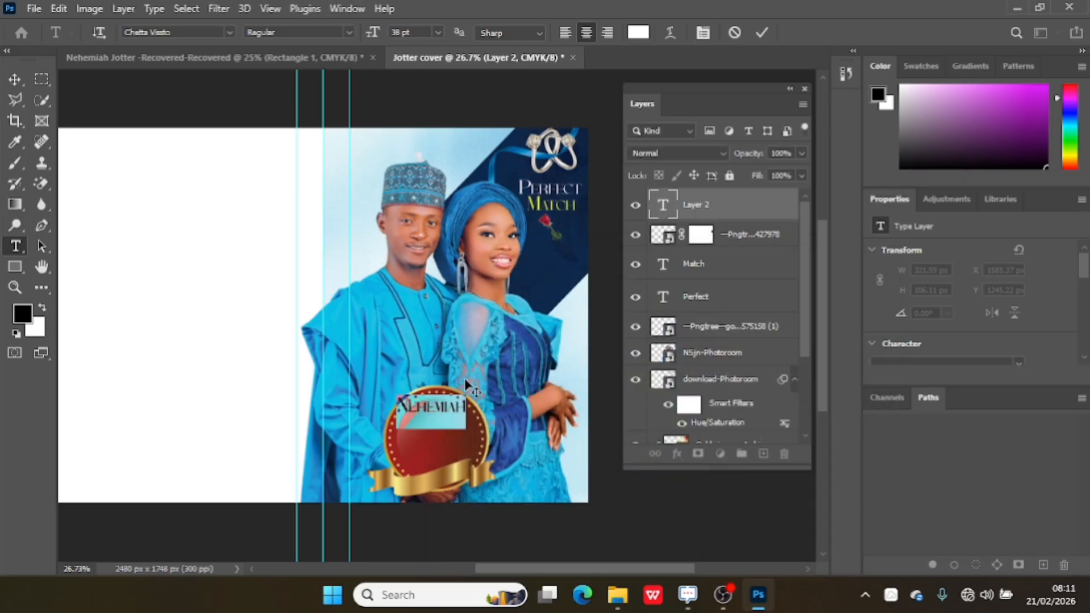
left_click(760, 33)
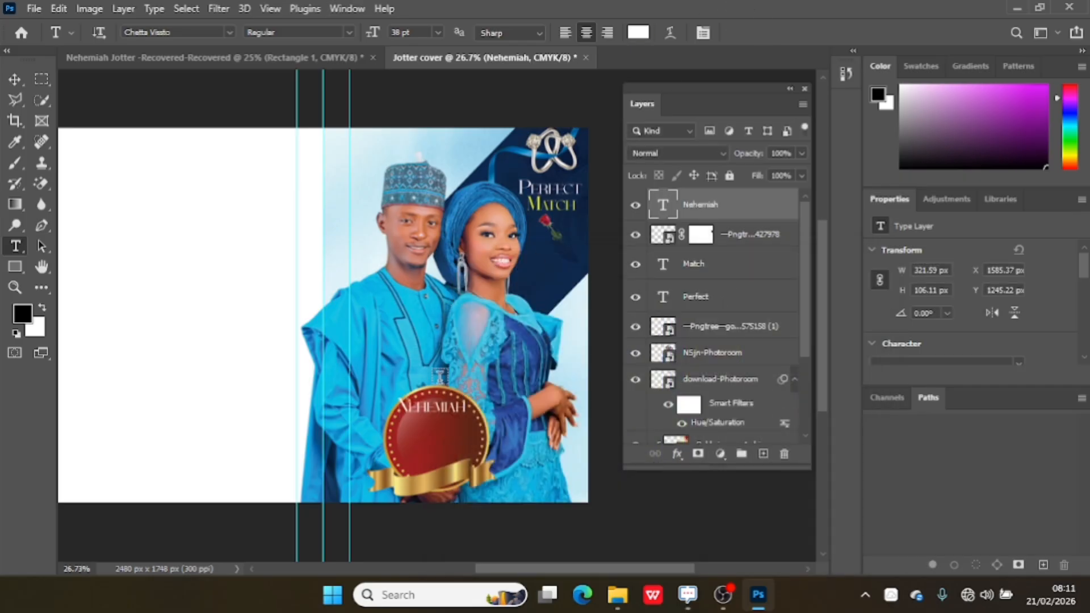
Move the Nehemiah text down to centre it on the upper part of the badge.
left_click(15, 80)
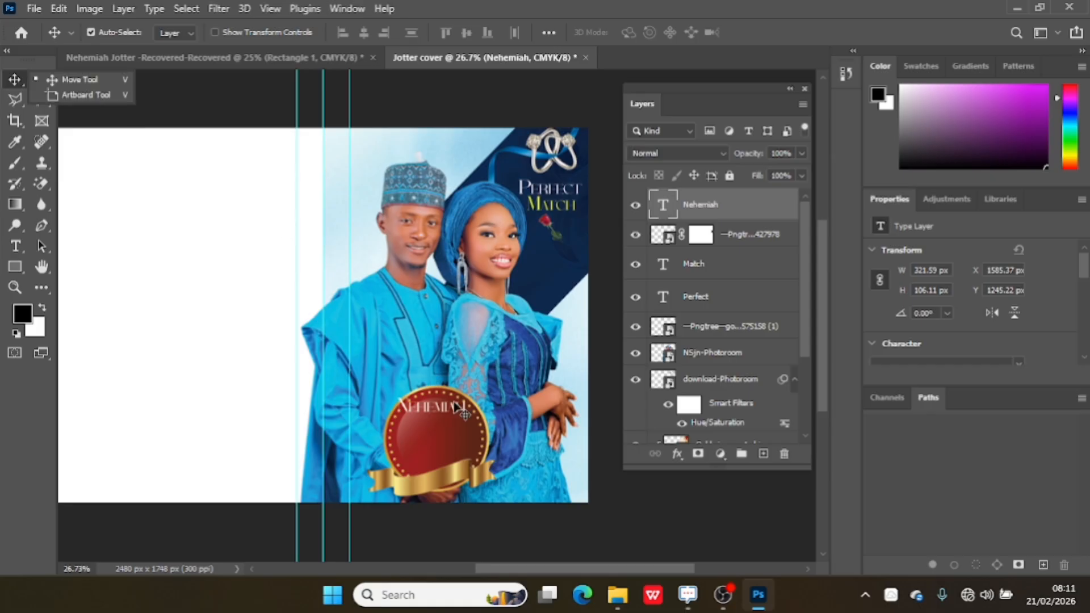
left_click_drag(443, 418, 444, 436)
key("Right")
key("Right")
key("Right")
key("Right")
key("Right")
key("Right")
key("Right")
key("Right")
key("Right")
key("Right")
key("Right")
key("Right")
key("Right")
key("Right")
key("Right")
key("Right")
key("Right")
key("Right")
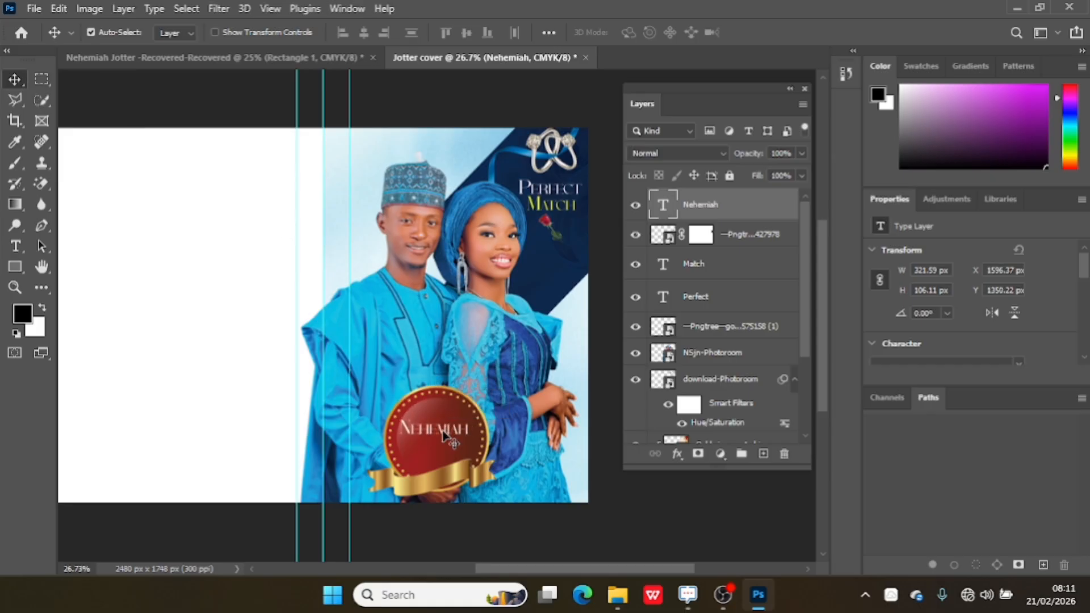
key("Right")
key("Right")
key("Right")
key("Right")
key("Right")
key("Right")
key("Right")
key("Right")
key("Right")
key("Up")
key("Up")
key("Up")
key("Up")
key("Up")
key("Up")
key("Up")
key("Up")
key("Up")
key("Up")
key("Up")
key("Up")
key("Up")
key("Up")
key("Up")
key("Up")
key("Left")
key("Left")
key("Left")
key("Left")
key("Left")
key("Left")
key("Left")
key("Left")
Duplicate the Nehemiah text just below itself and retype the copy as Safiya.
key("ctrl+j")
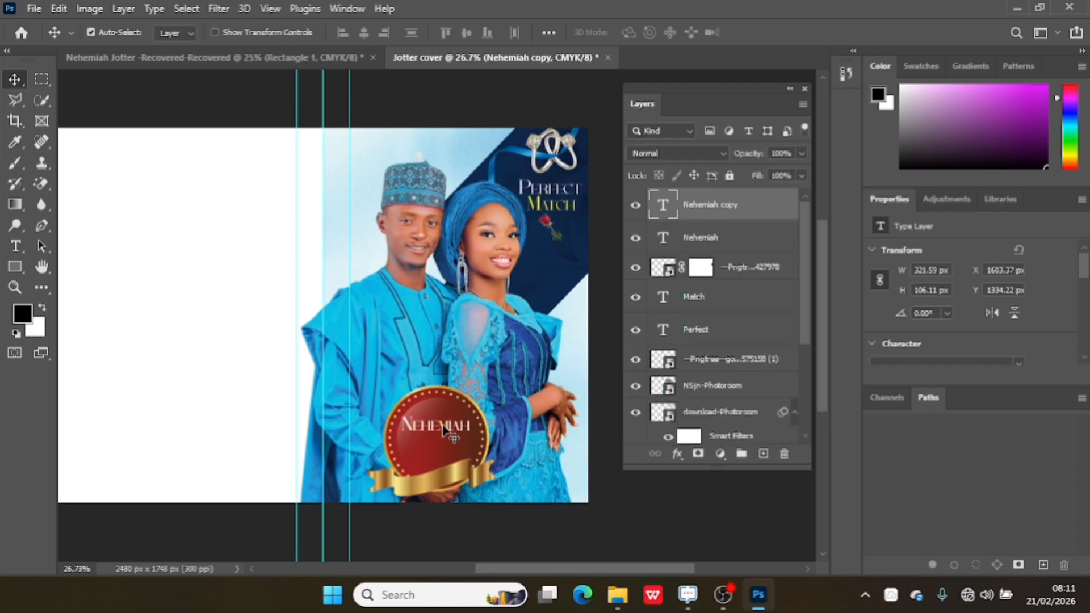
left_click_drag(443, 428, 443, 441)
double_click(443, 440)
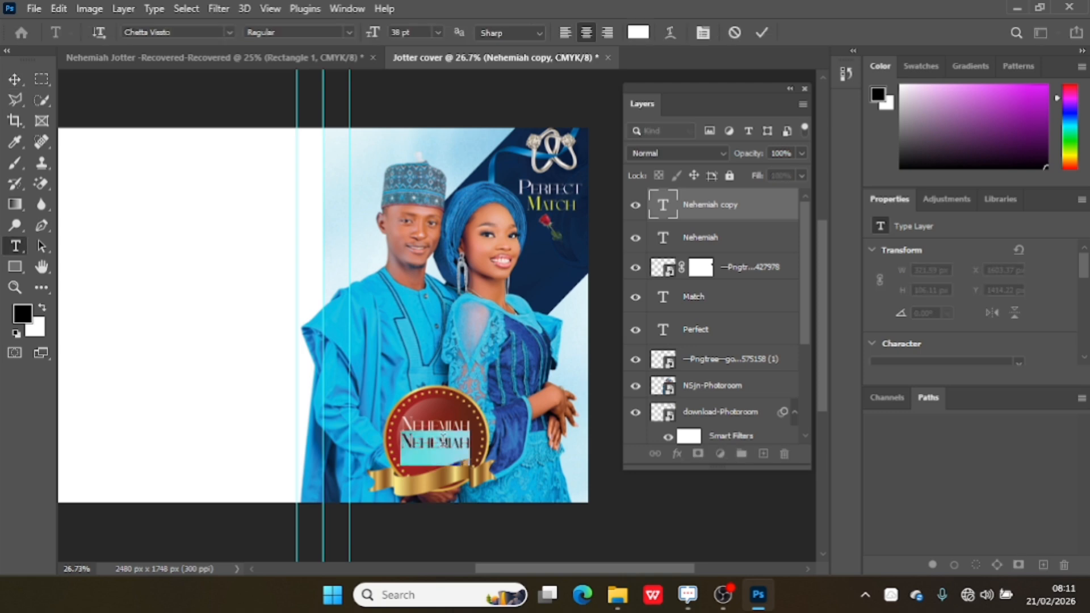
key("BackSpace")
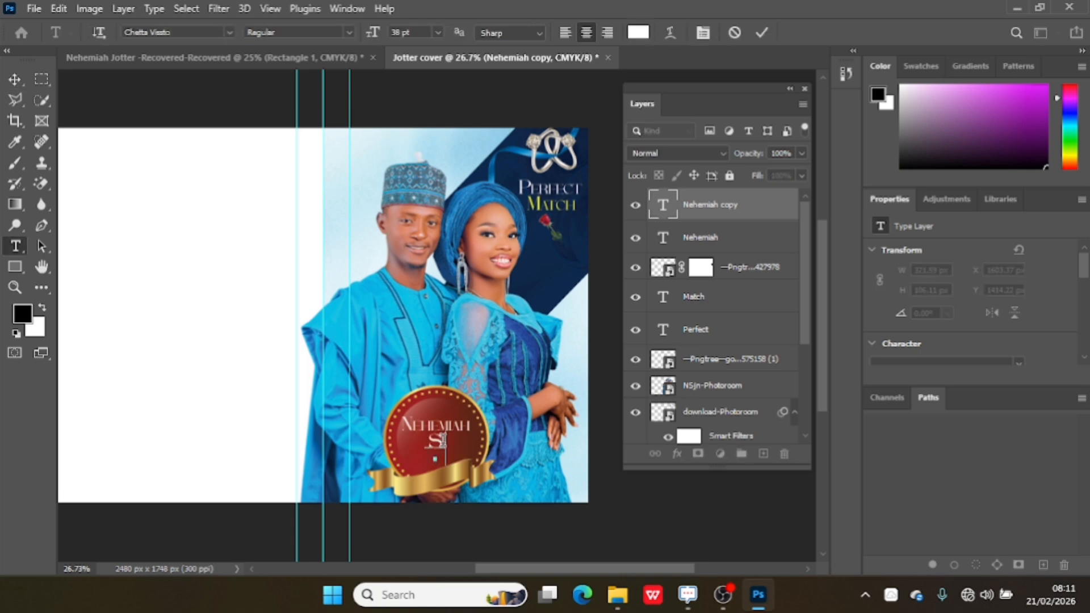
type("alba")
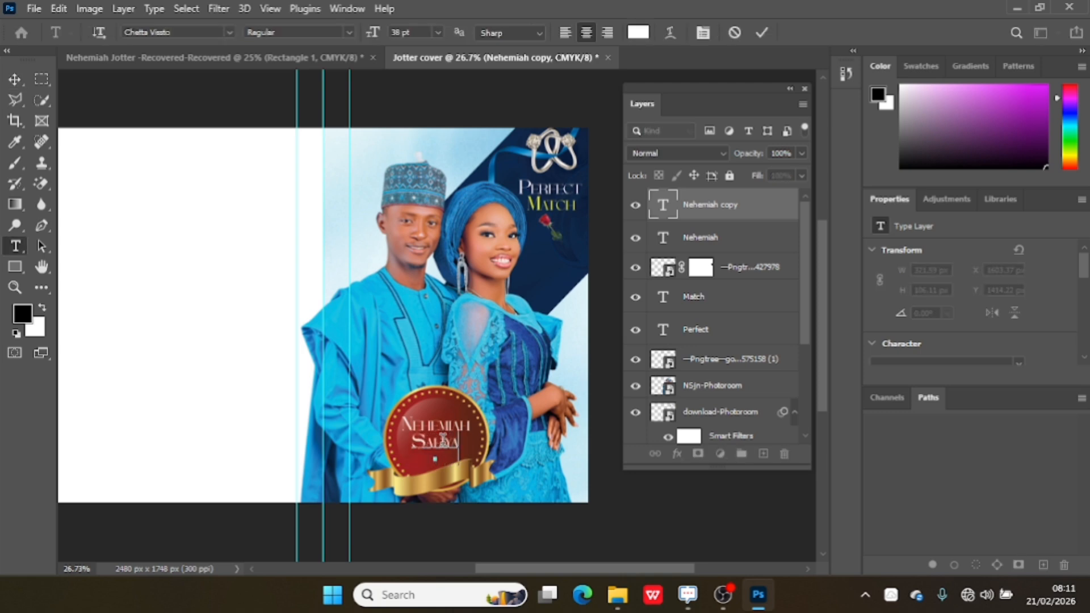
key("ctrl+a")
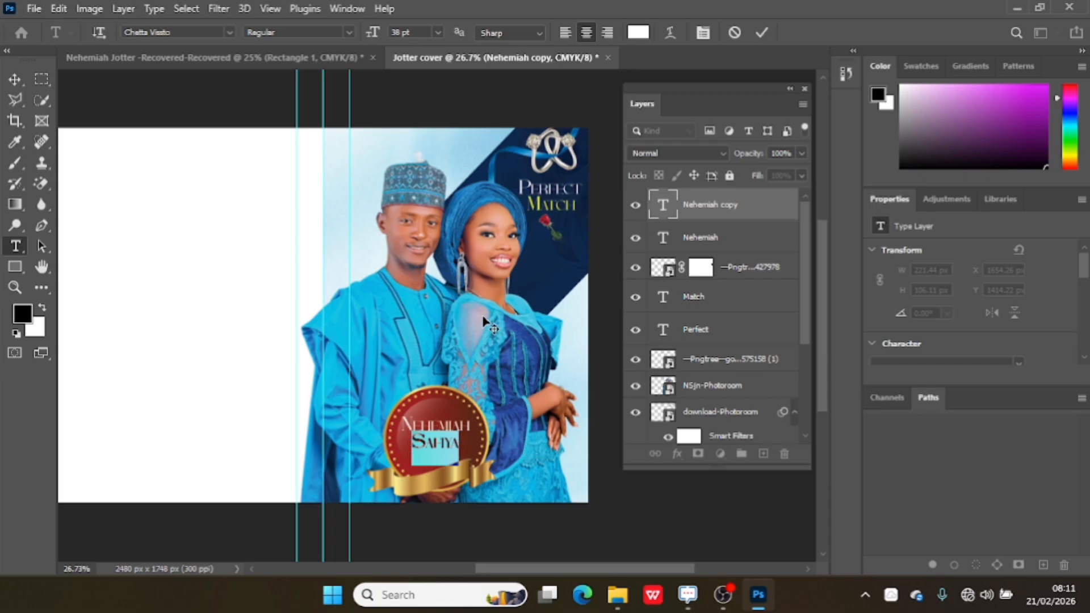
left_click(762, 33)
Adjust the Safiya text's position under Nehemiah on the badge.
key("v")
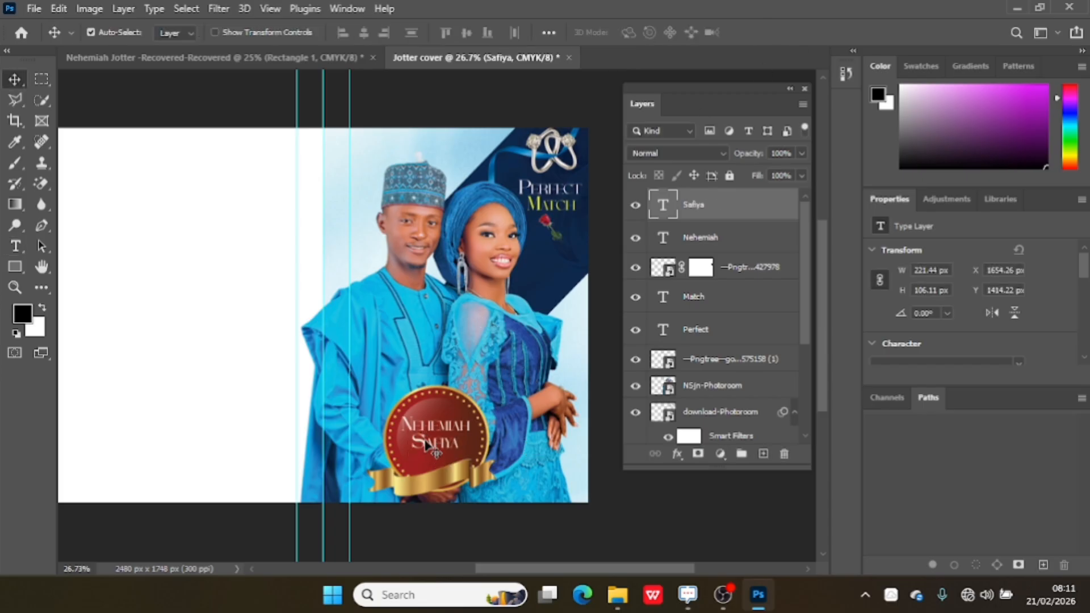
left_click_drag(427, 444, 434, 448)
left_click(444, 433)
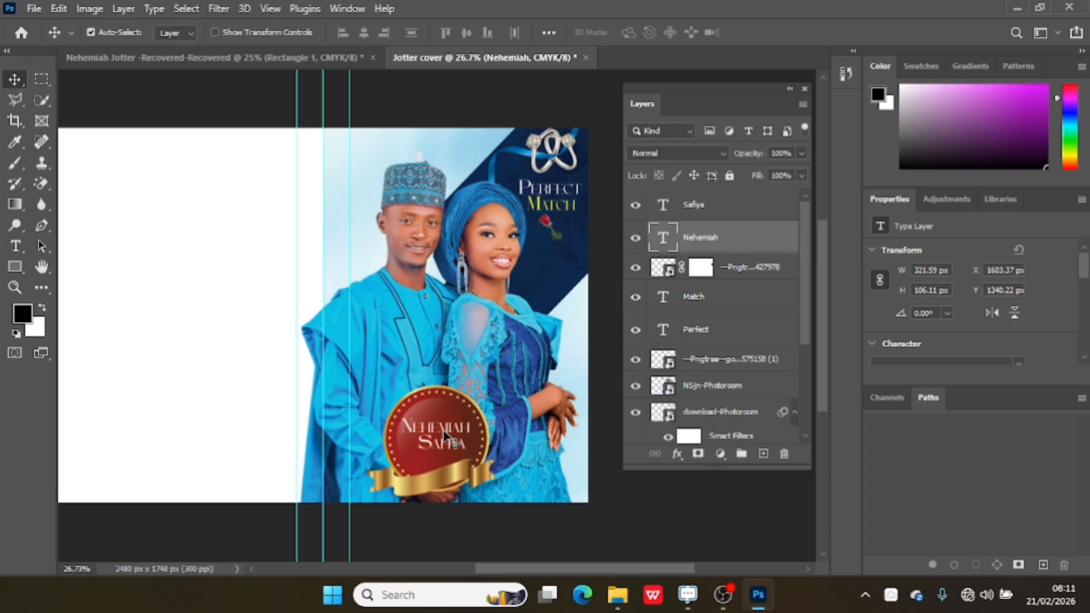
left_click(445, 450)
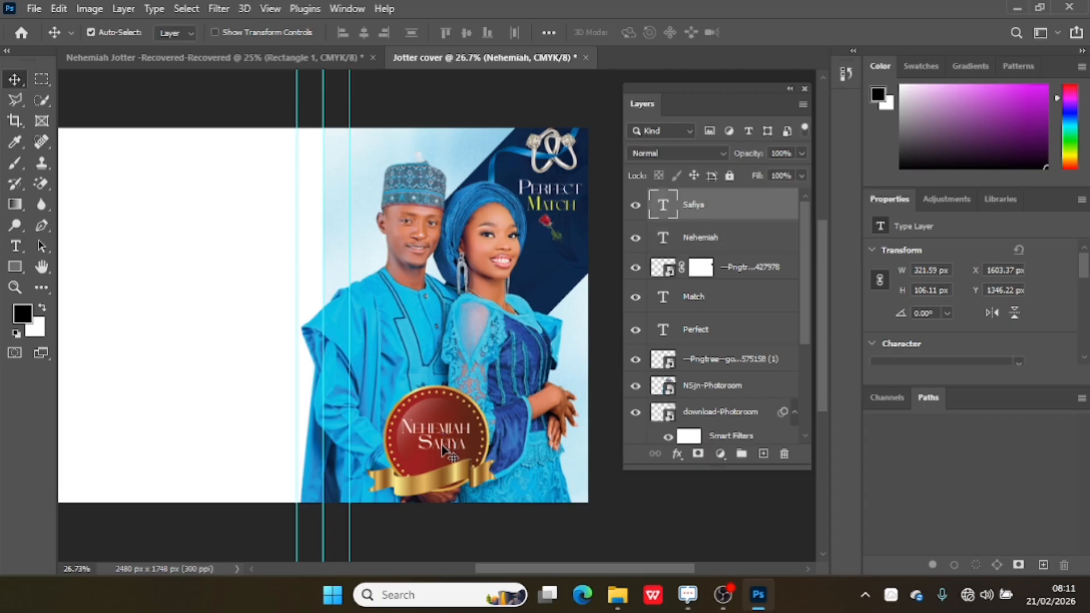
left_click_drag(442, 445, 442, 446)
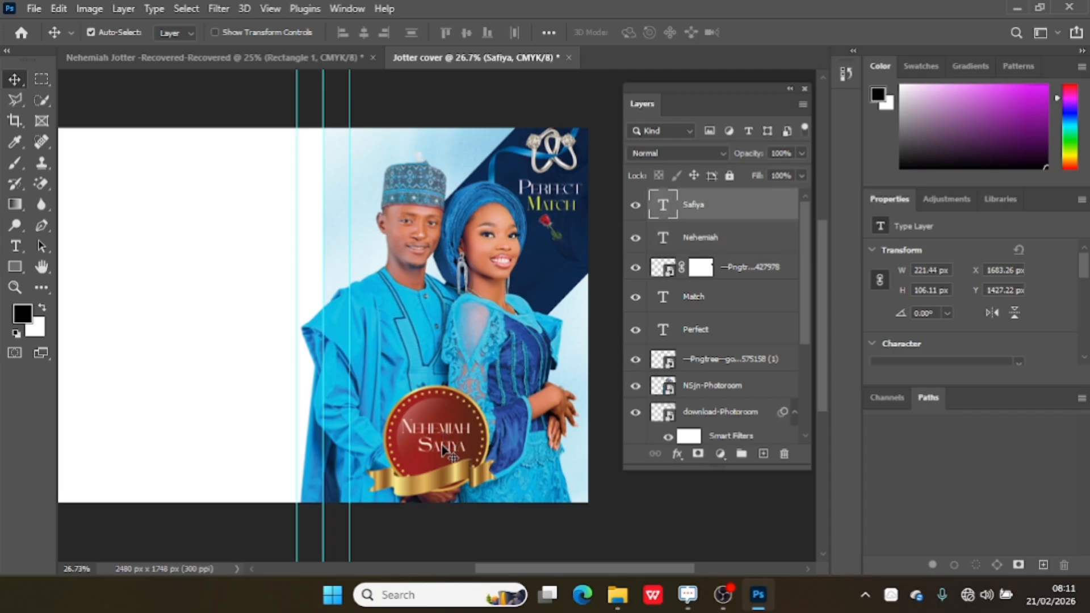
Duplicate the Match title text, move the copy onto the badge between the two names, and retype it as &.
left_click(550, 208)
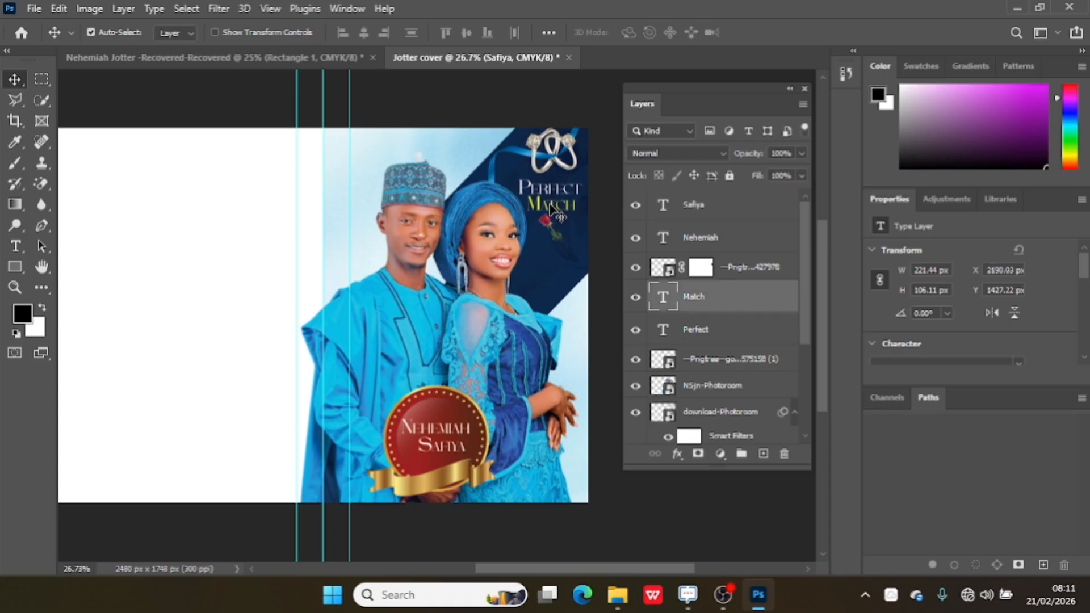
key("ctrl+j")
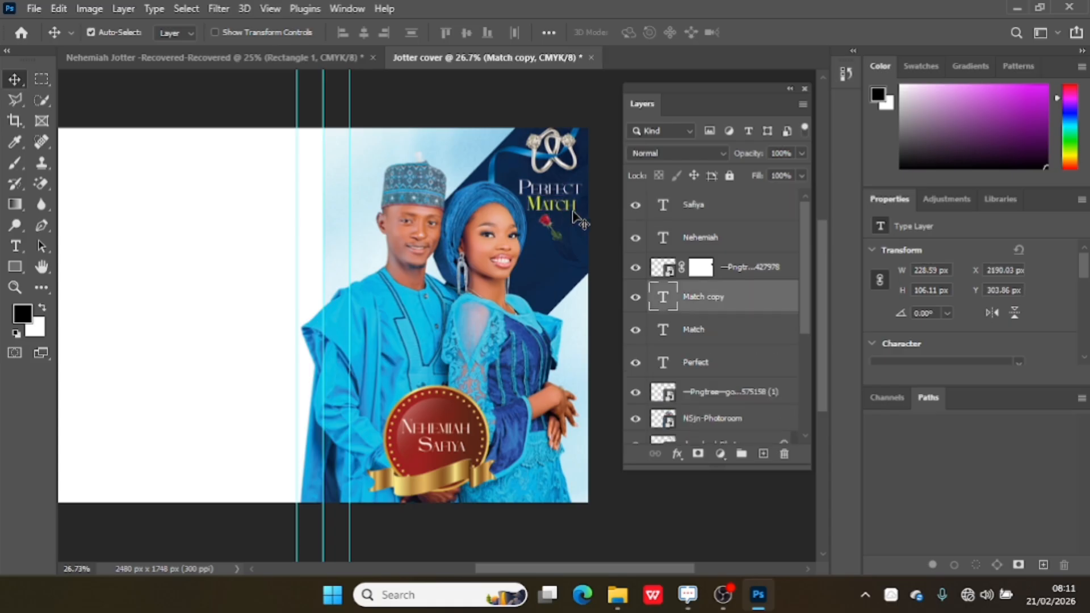
left_click_drag(574, 215, 410, 458)
double_click(409, 456)
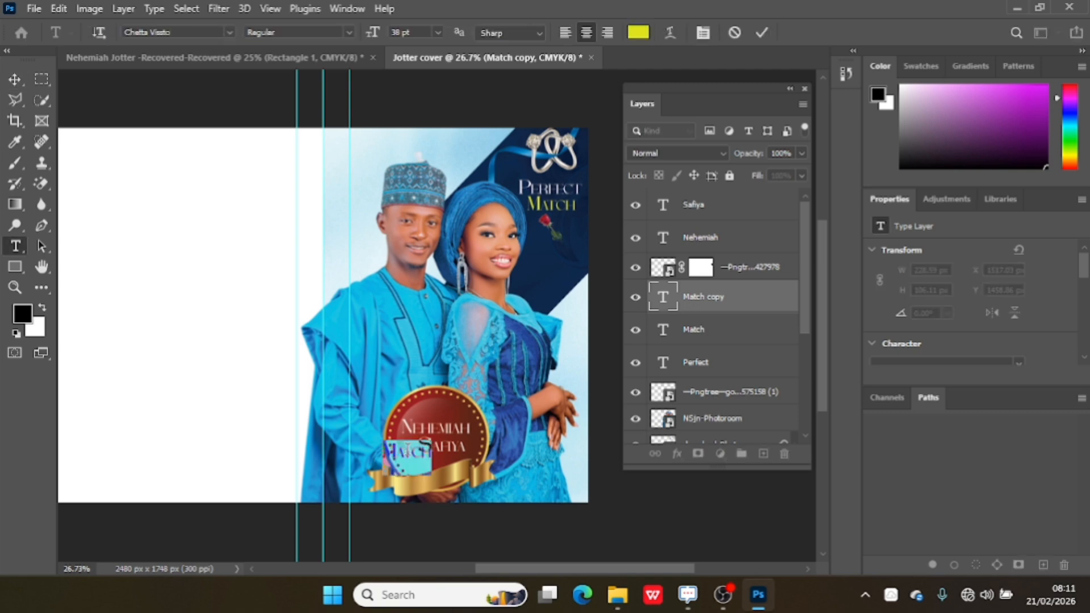
key("BackSpace")
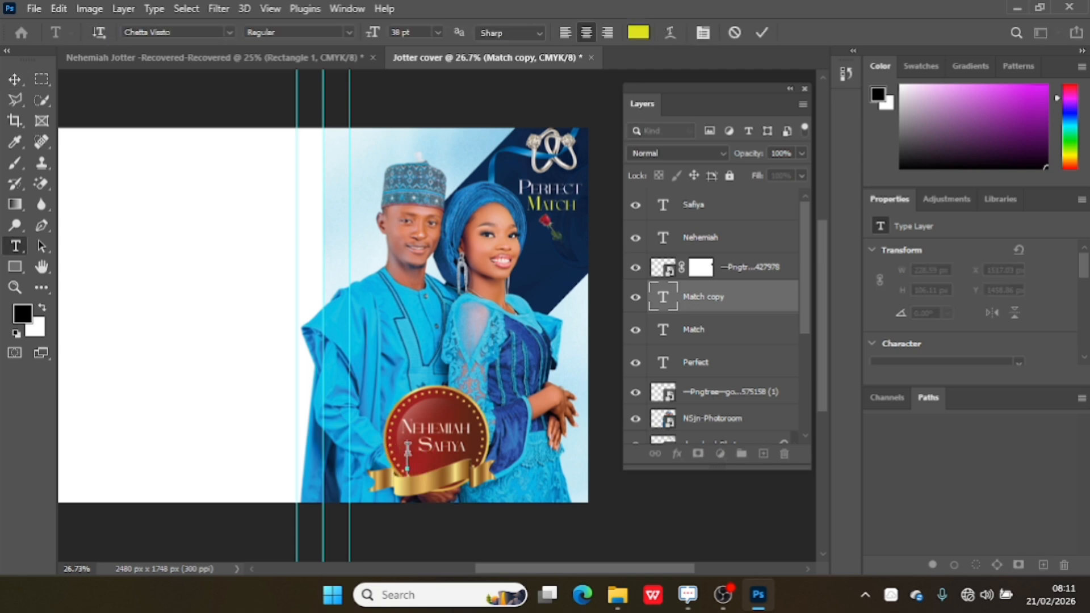
type("&")
left_click(760, 33)
key("v")
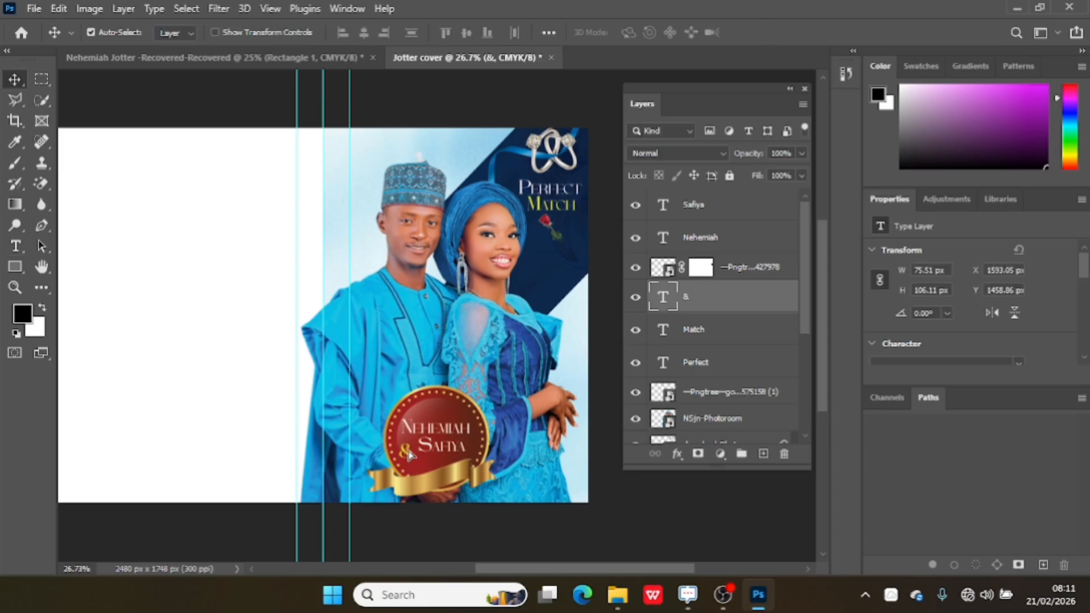
left_click_drag(408, 456, 409, 450)
Browse the Jotter and Downloads folders in File Explorer for a ring box image.
mouse_move(616, 593)
left_click(584, 522)
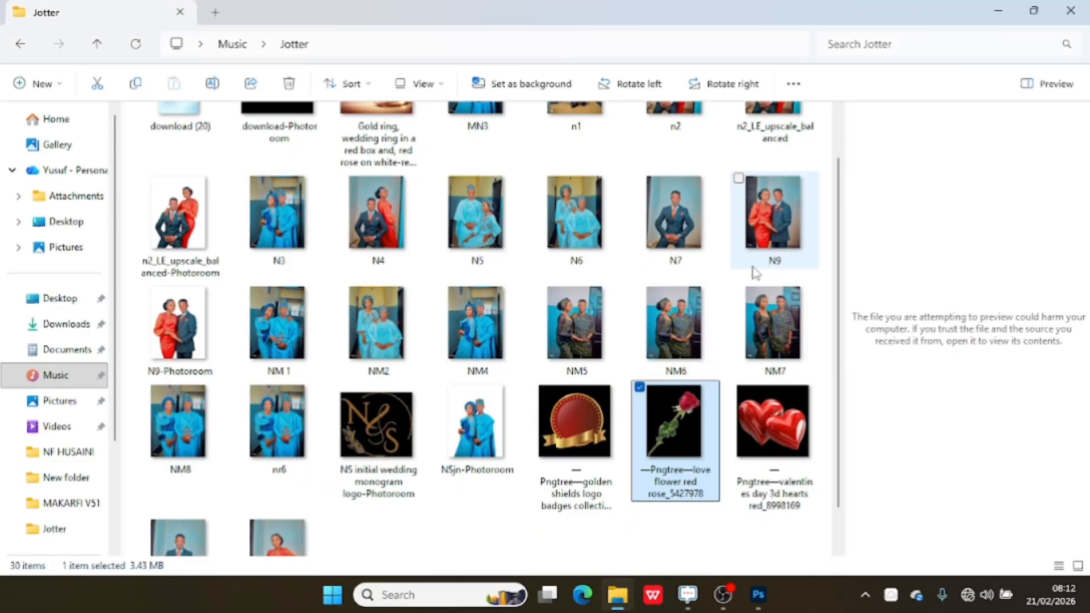
scroll(833, 251, "up", 2)
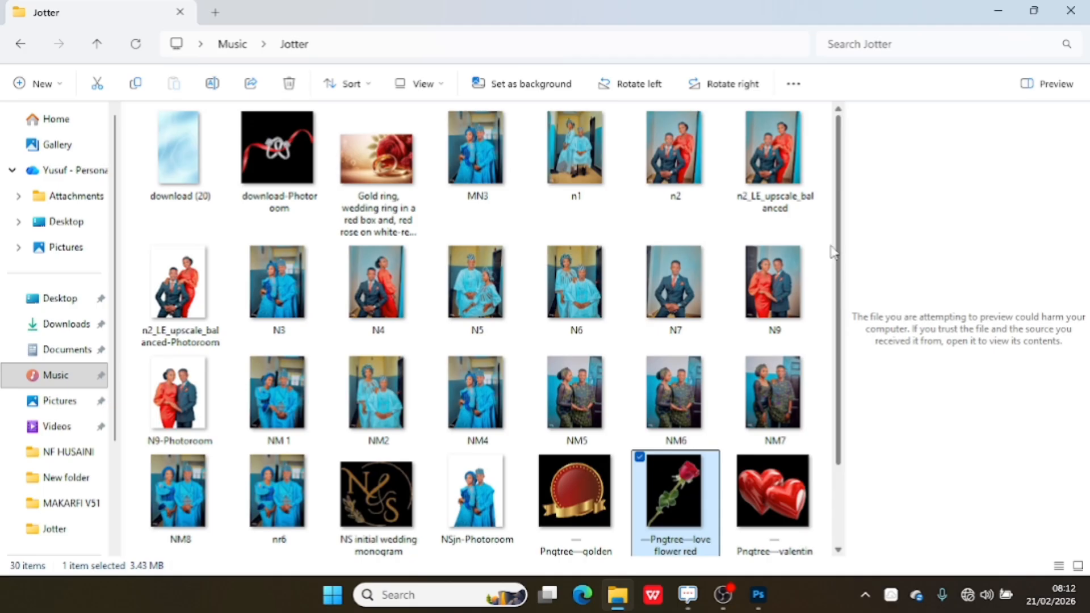
scroll(842, 278, "down", 3)
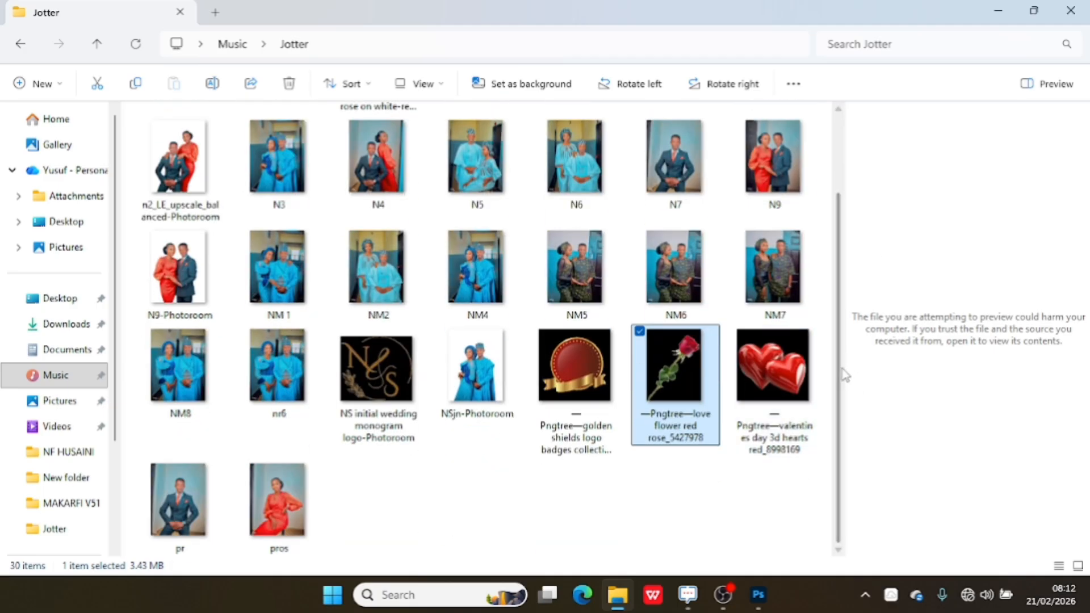
scroll(845, 377, "up", 3)
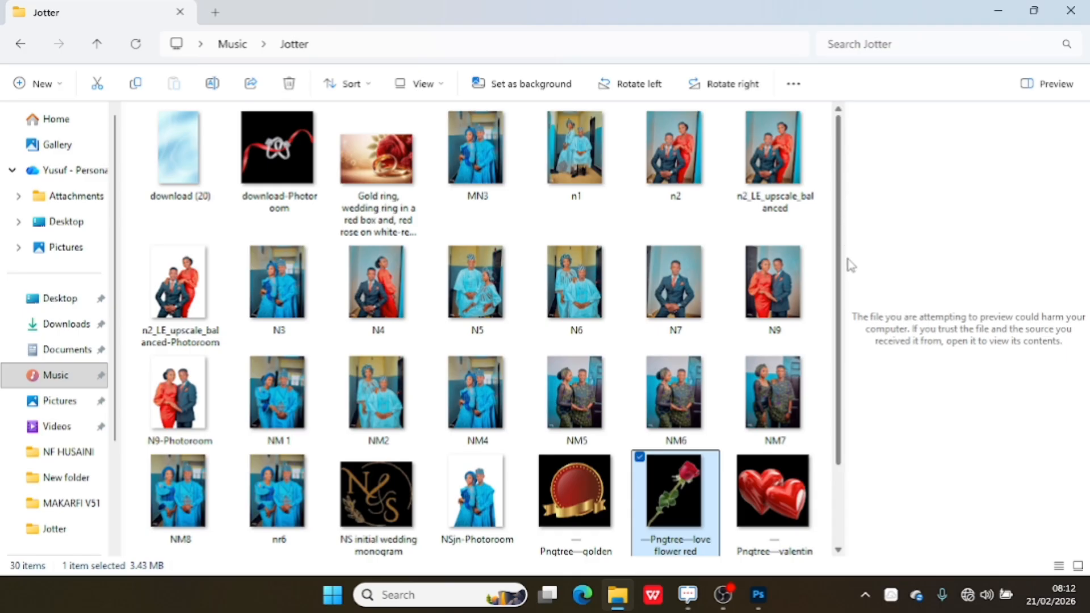
scroll(849, 260, "down", 3)
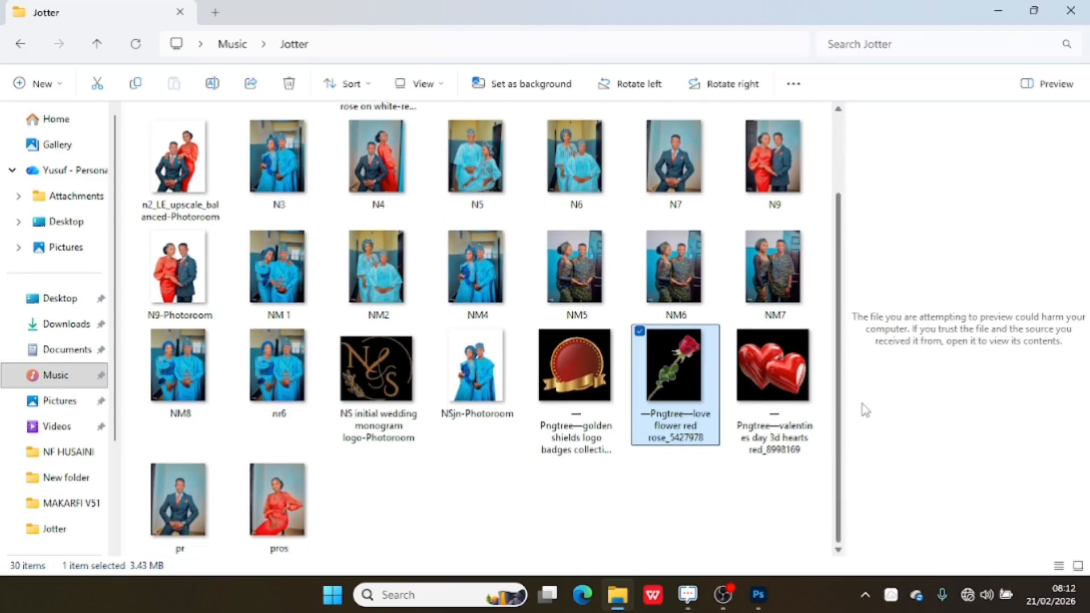
scroll(840, 275, "up", 3)
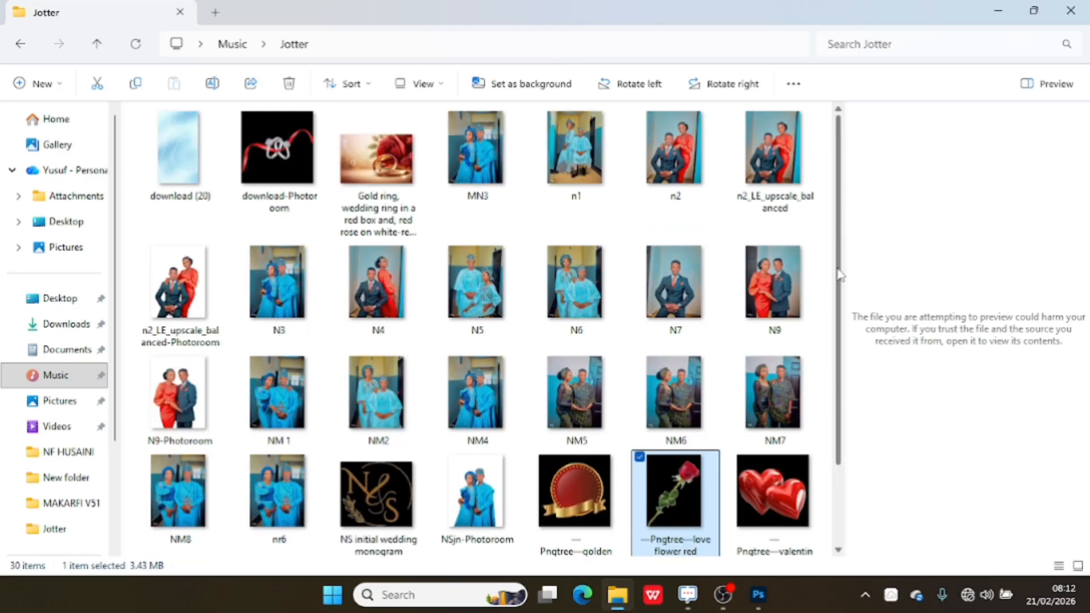
left_click(51, 326)
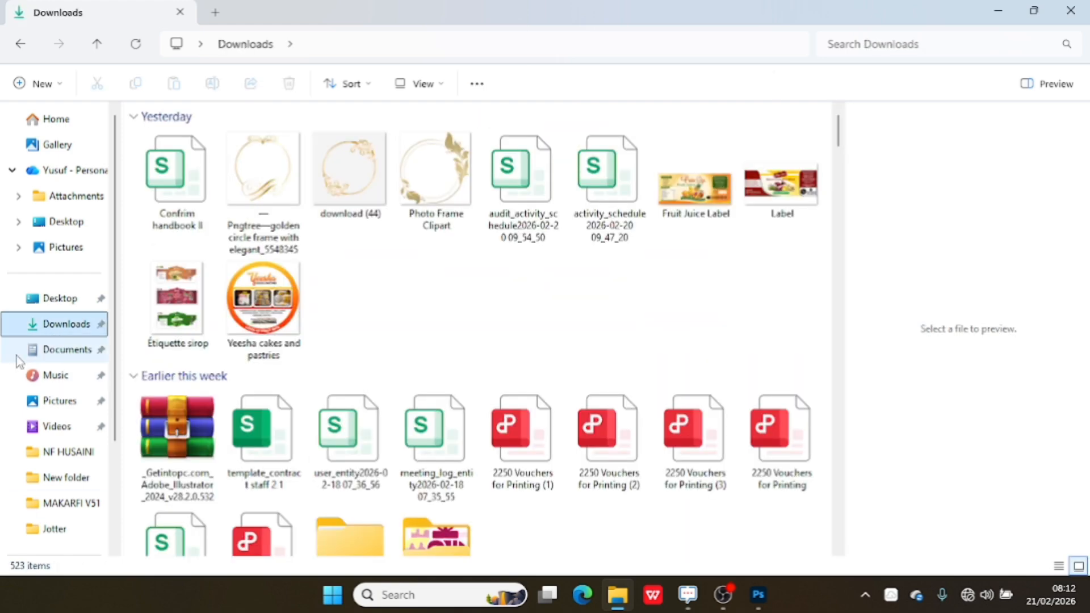
scroll(545, 170, "down", 15)
scroll(416, 282, "down", 20)
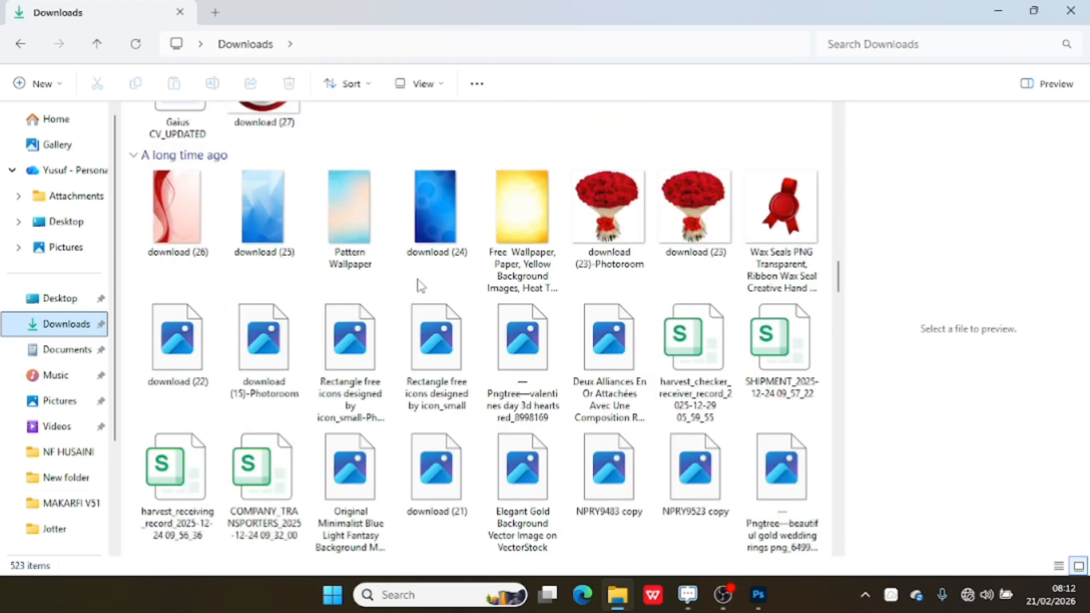
scroll(416, 278, "down", 20)
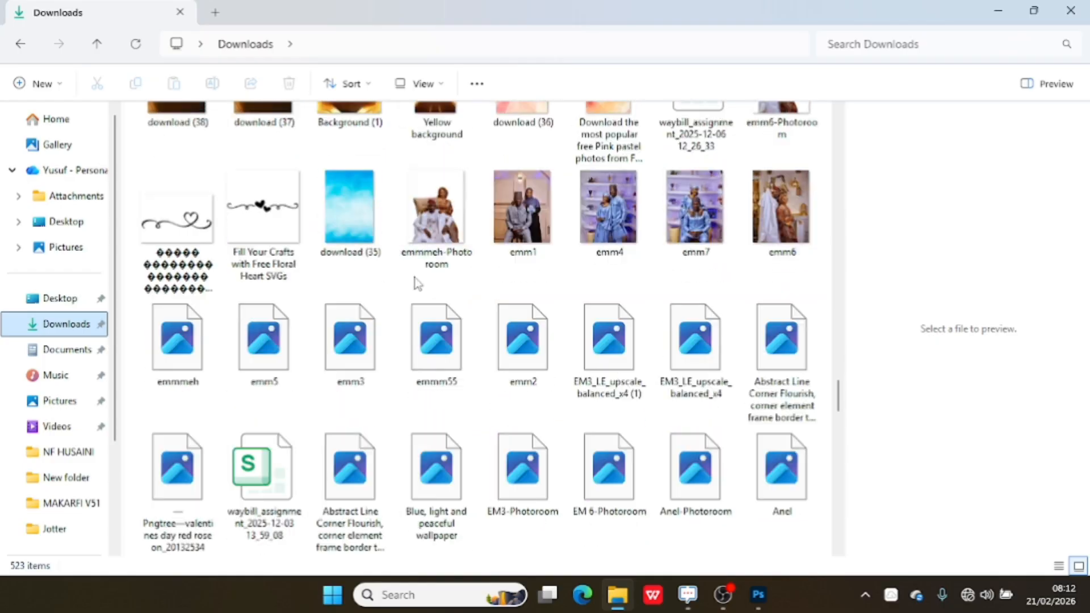
scroll(415, 276, "up", 10)
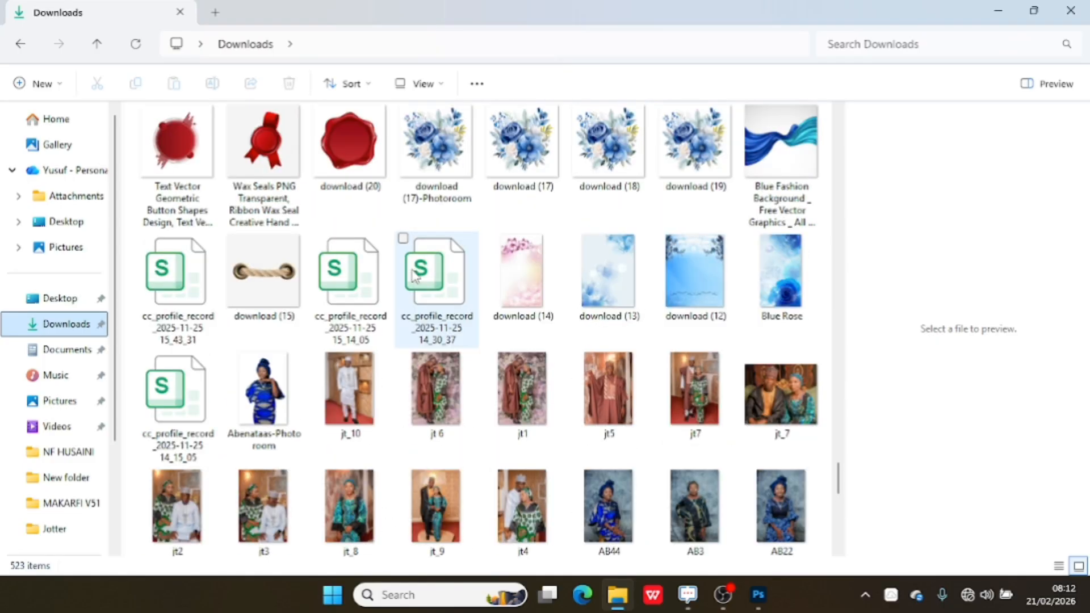
scroll(414, 272, "up", 10)
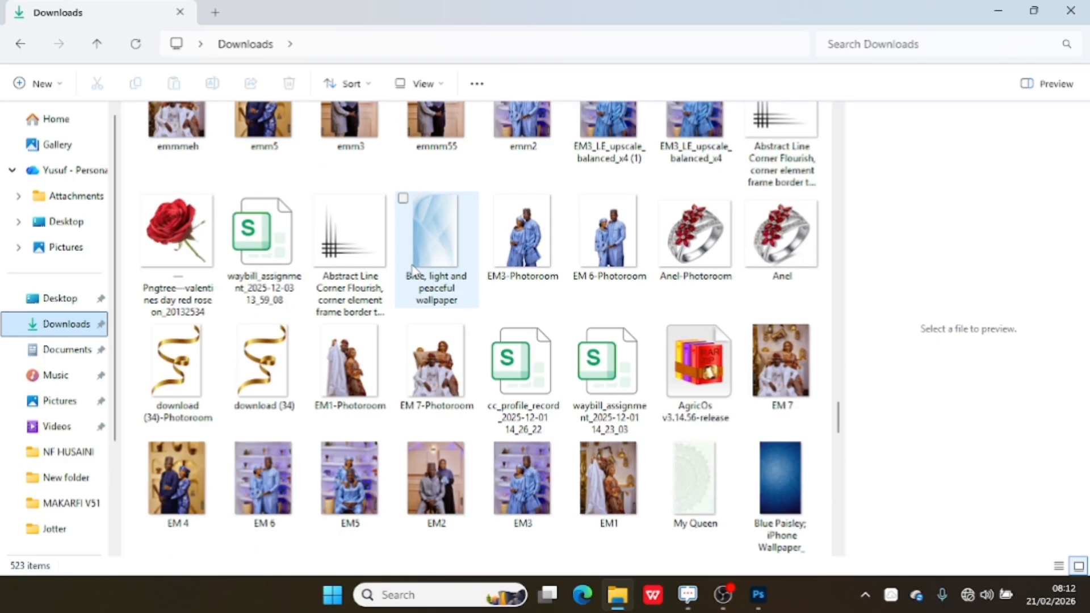
scroll(415, 271, "down", 12)
scroll(415, 270, "up", 3)
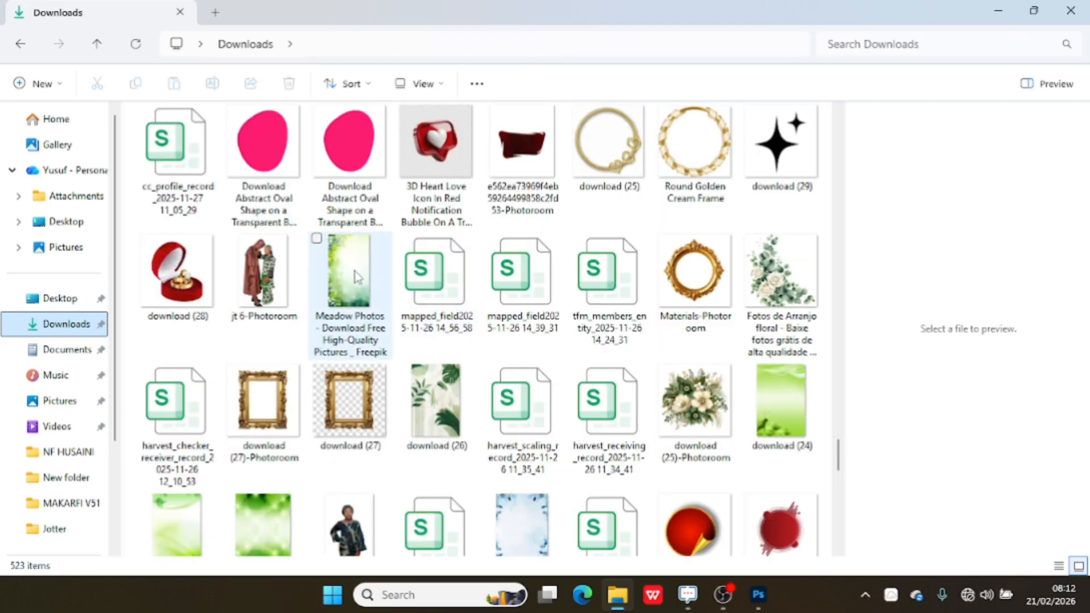
left_click_drag(176, 273, 452, 429)
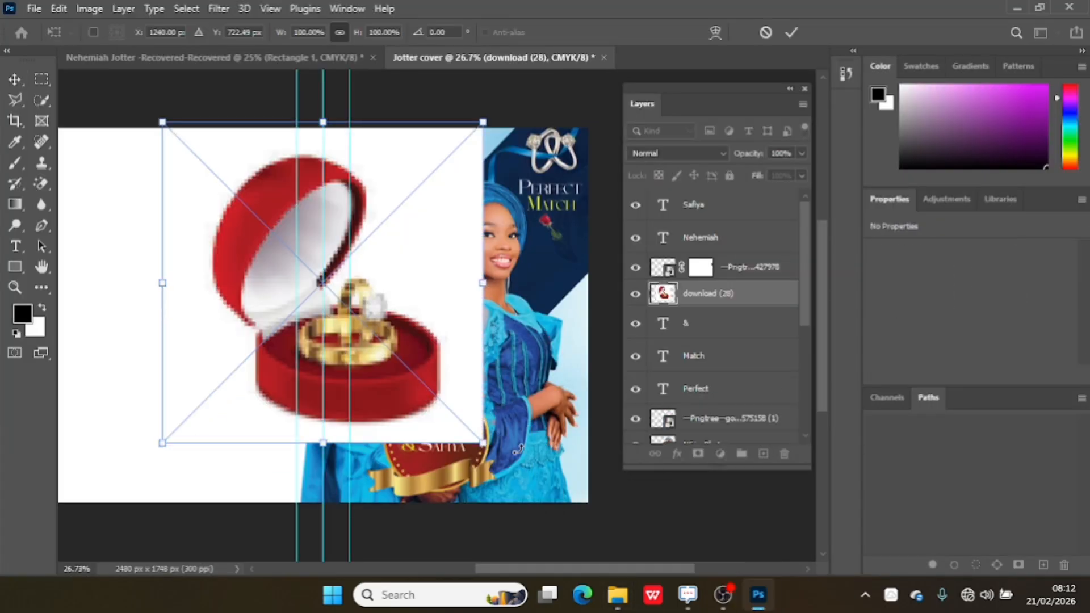
left_click_drag(396, 306, 432, 286)
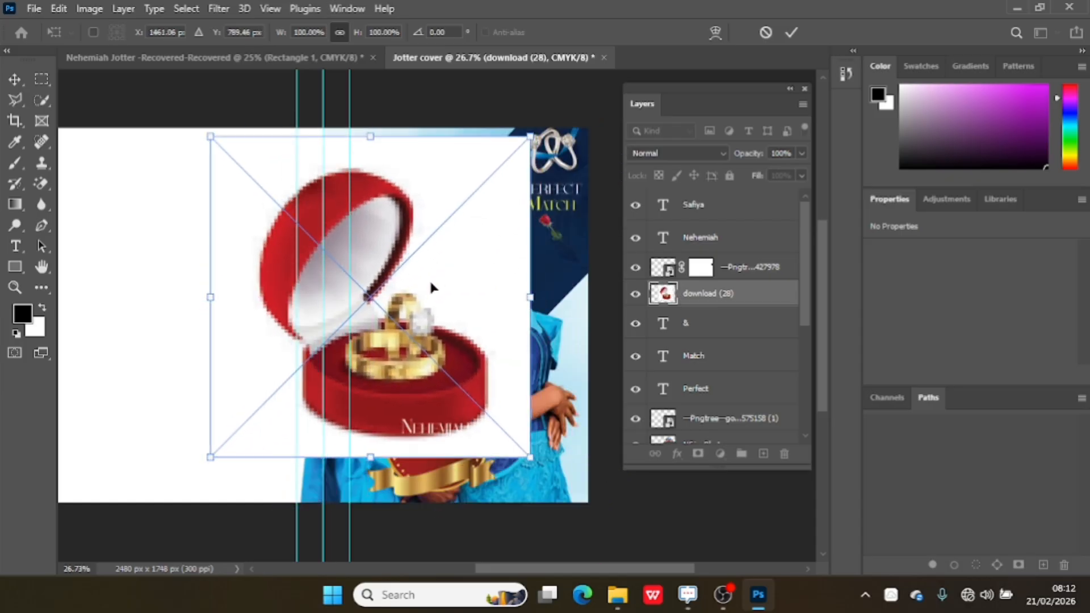
left_click(791, 33)
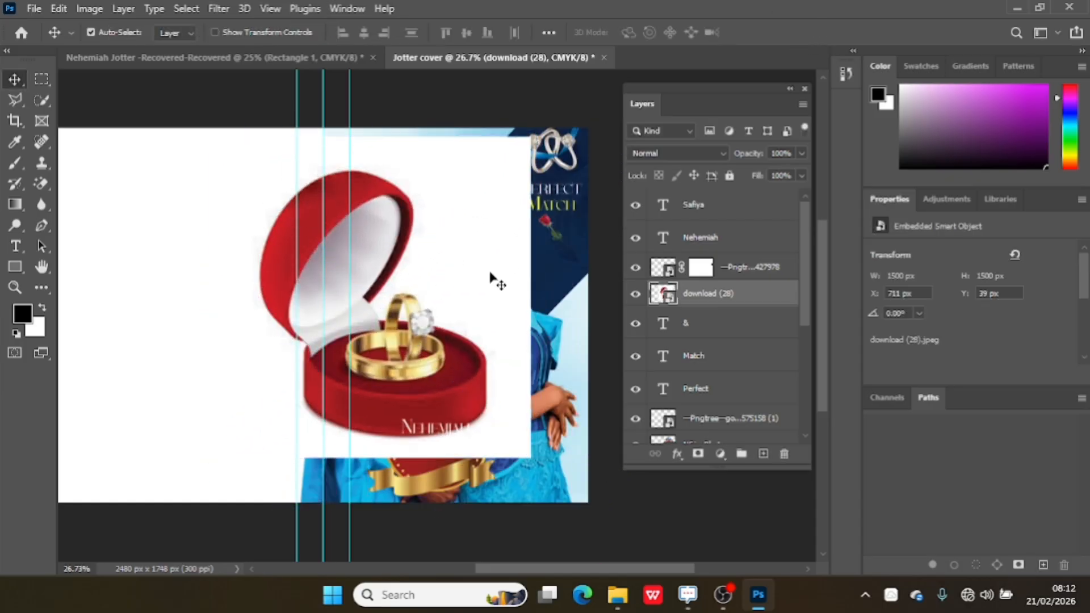
key("Delete")
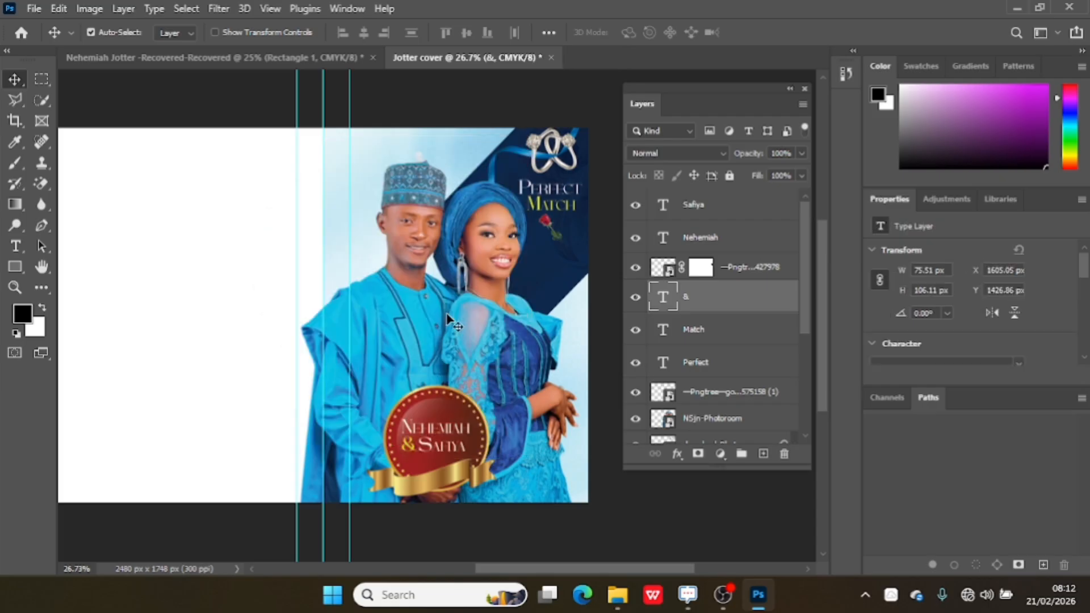
Place the Pngtree wedding ring box 8987027 image from Downloads into the cover.
left_click(622, 608)
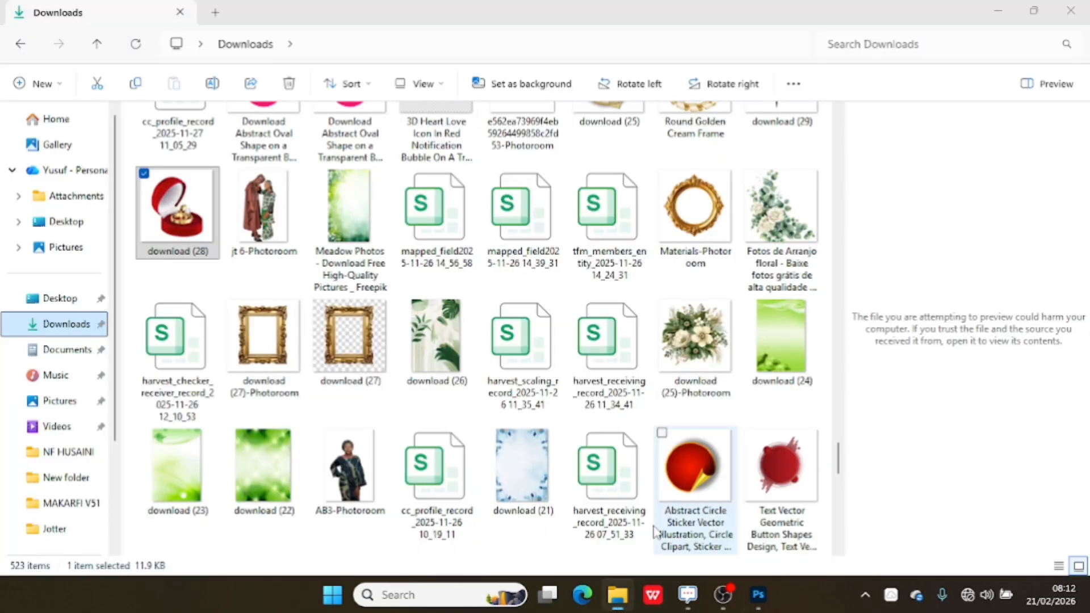
scroll(611, 273, "up", 3)
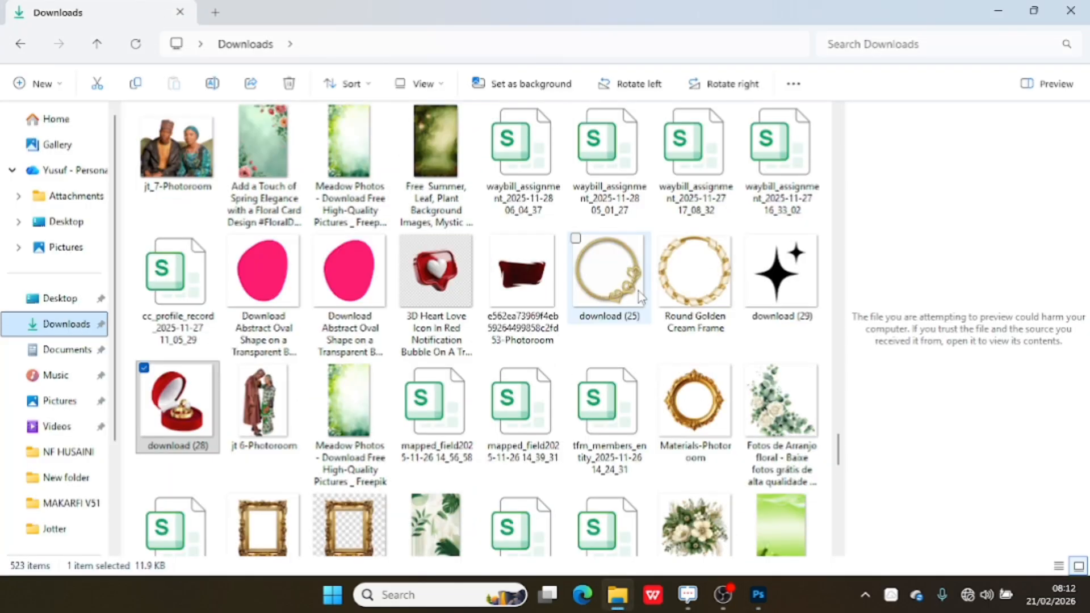
scroll(613, 295, "down", 3)
scroll(613, 295, "down", 3)
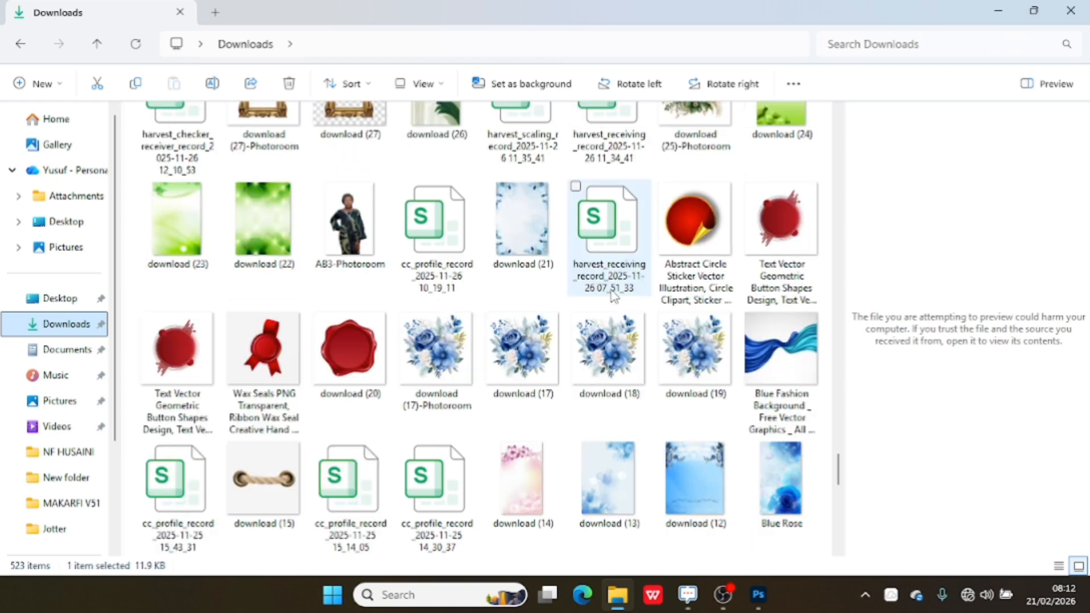
scroll(613, 295, "down", 5)
scroll(611, 291, "down", 5)
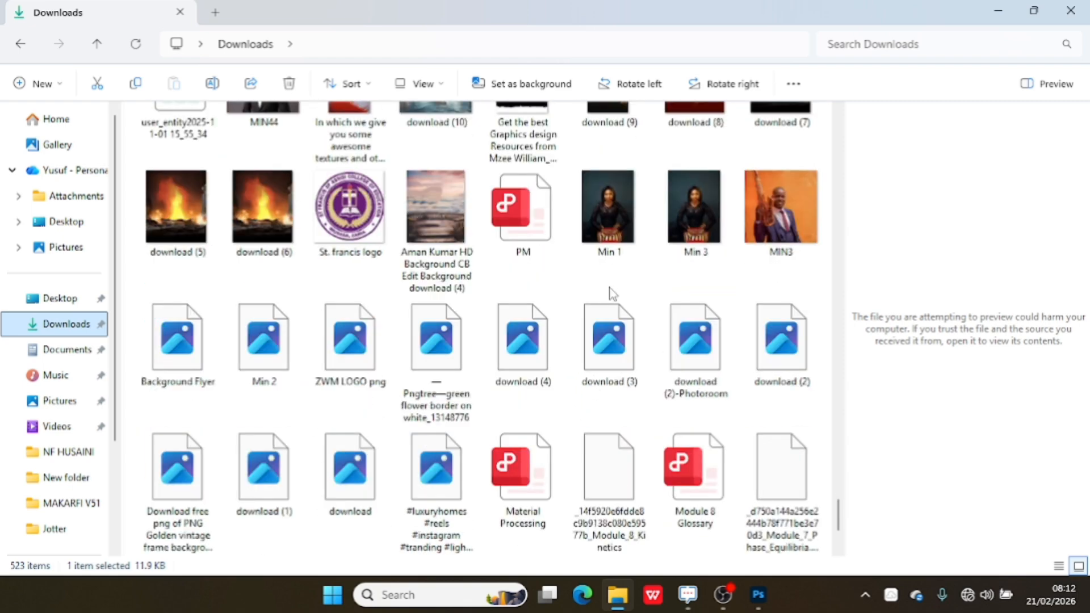
scroll(612, 291, "down", 5)
scroll(612, 291, "up", 15)
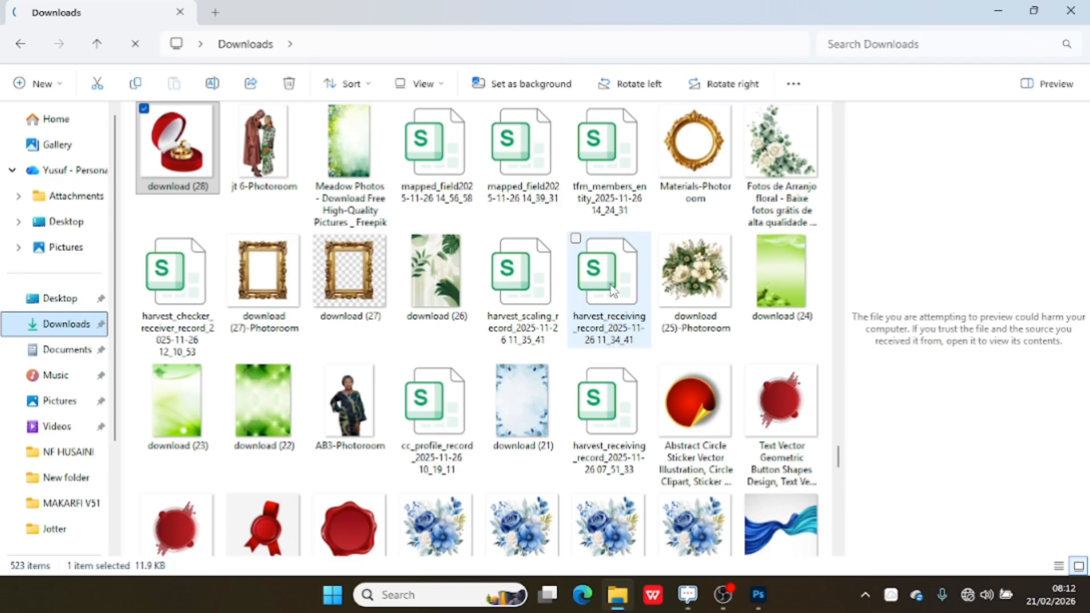
scroll(611, 290, "up", 3)
scroll(608, 283, "up", 10)
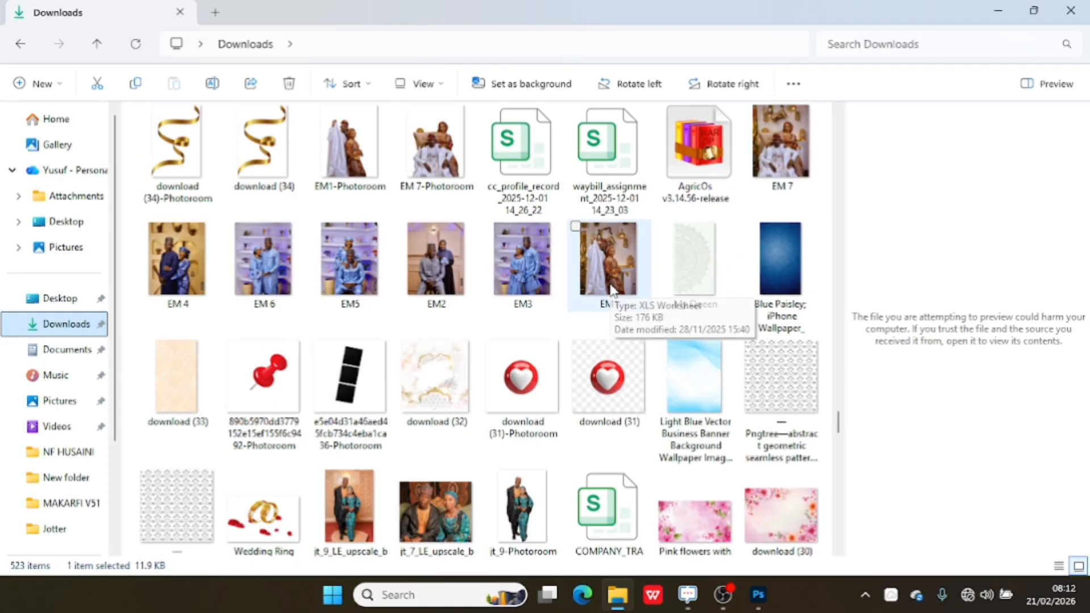
scroll(609, 282, "up", 15)
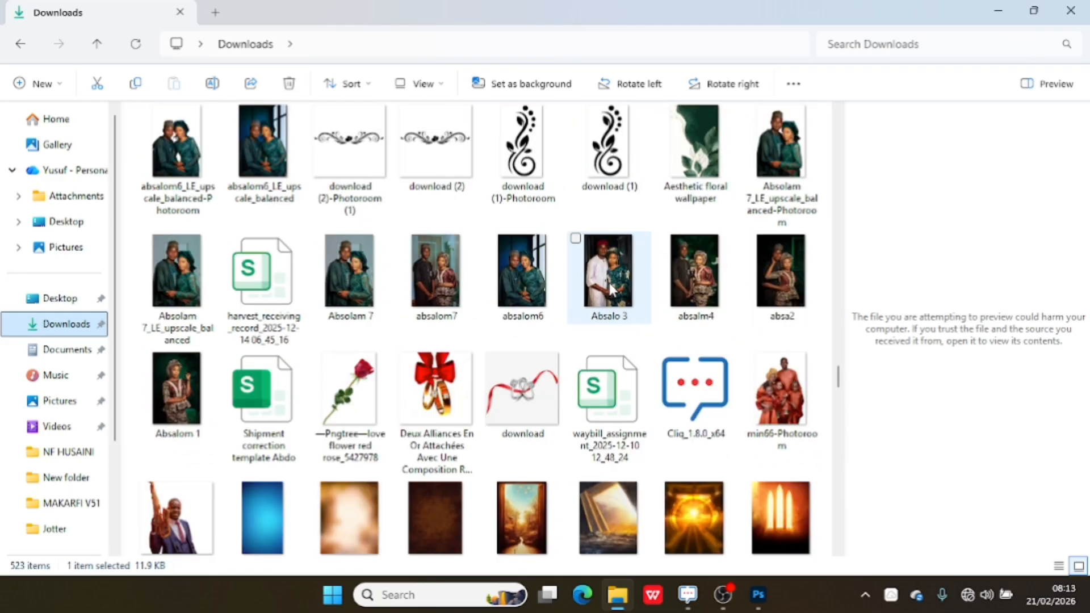
scroll(608, 281, "down", 5)
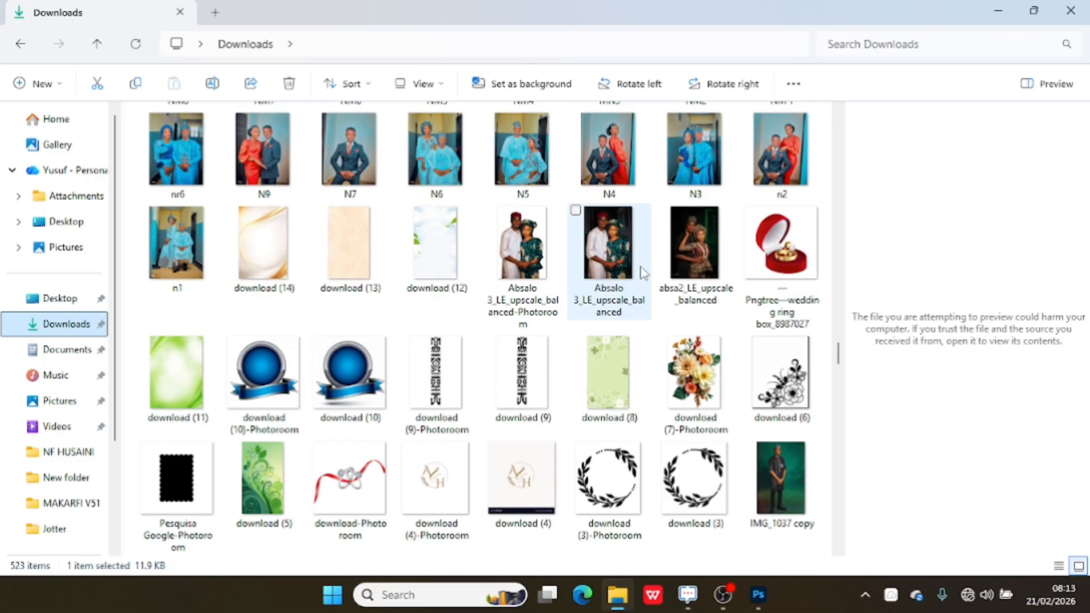
left_click(782, 256)
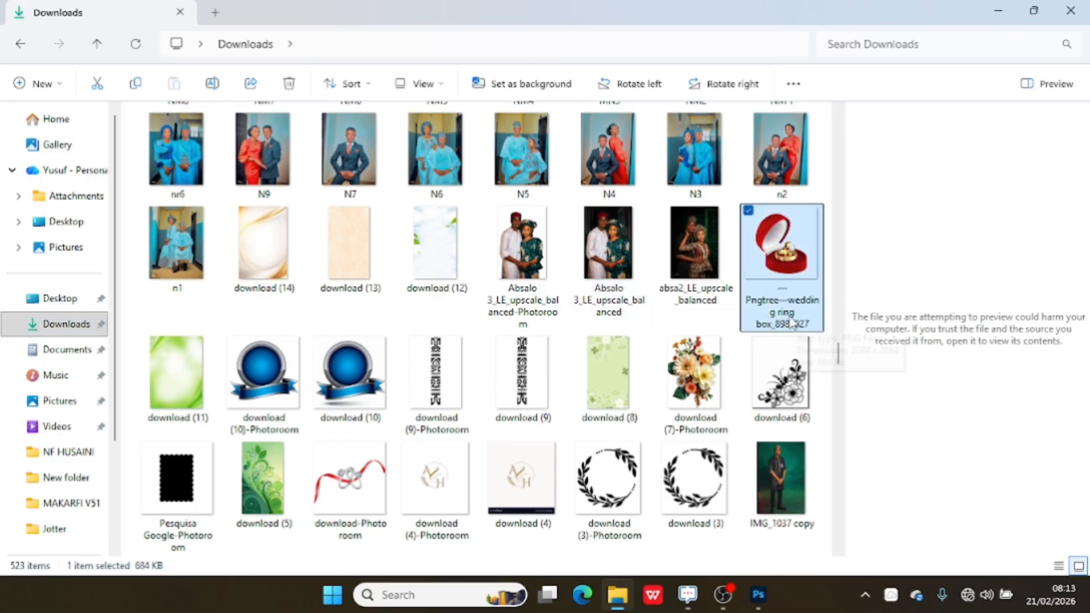
left_click_drag(782, 287, 586, 339)
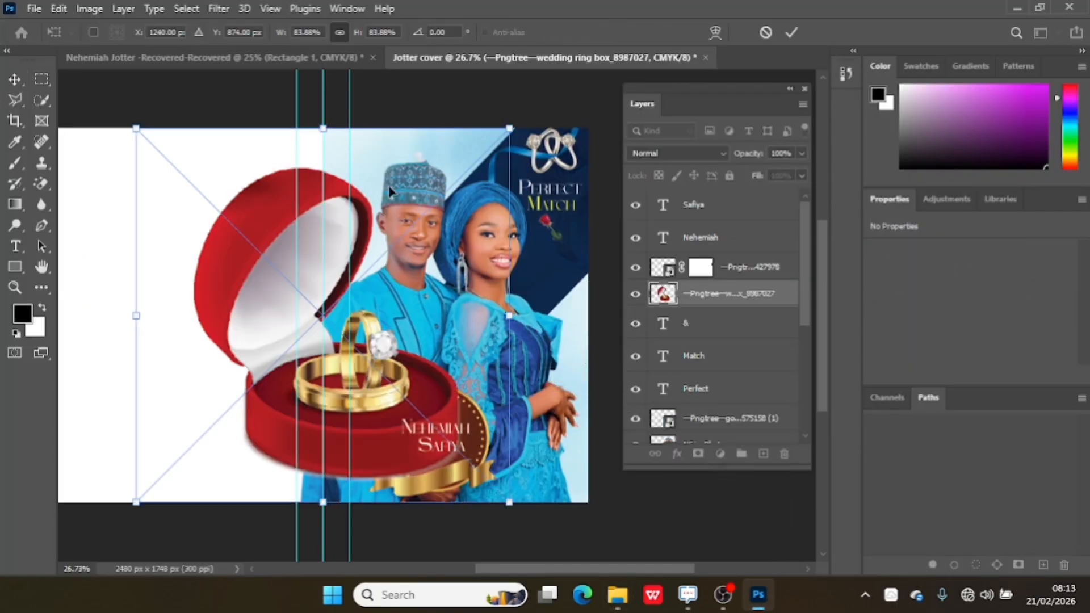
Scale the ring box down to about 6.5% and position it at the top of the badge above the names.
left_click_drag(135, 127, 381, 374)
left_click_drag(453, 396, 454, 282)
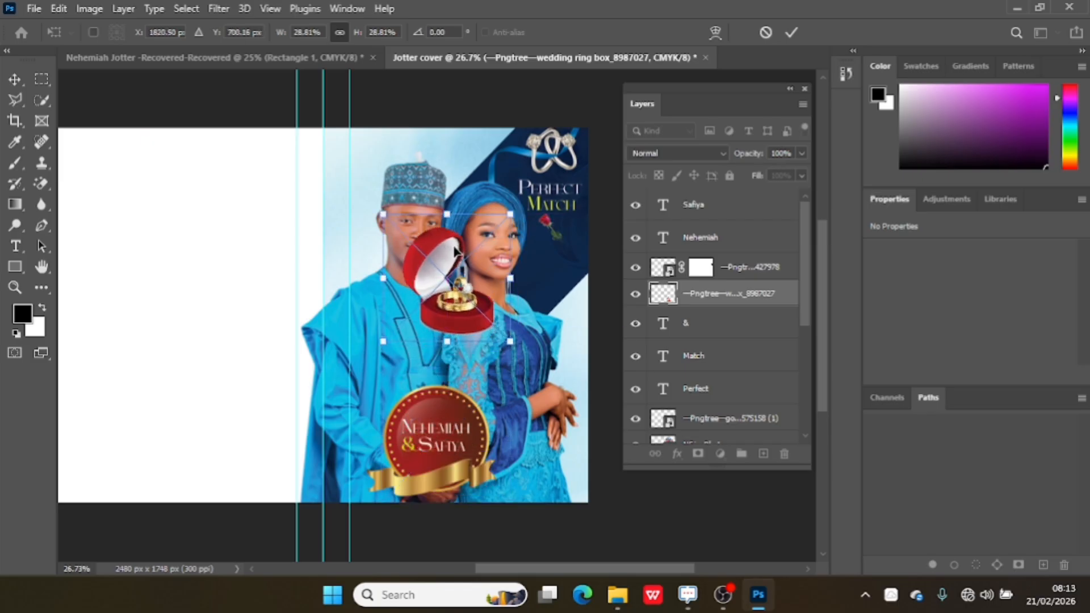
left_click_drag(379, 212, 439, 413)
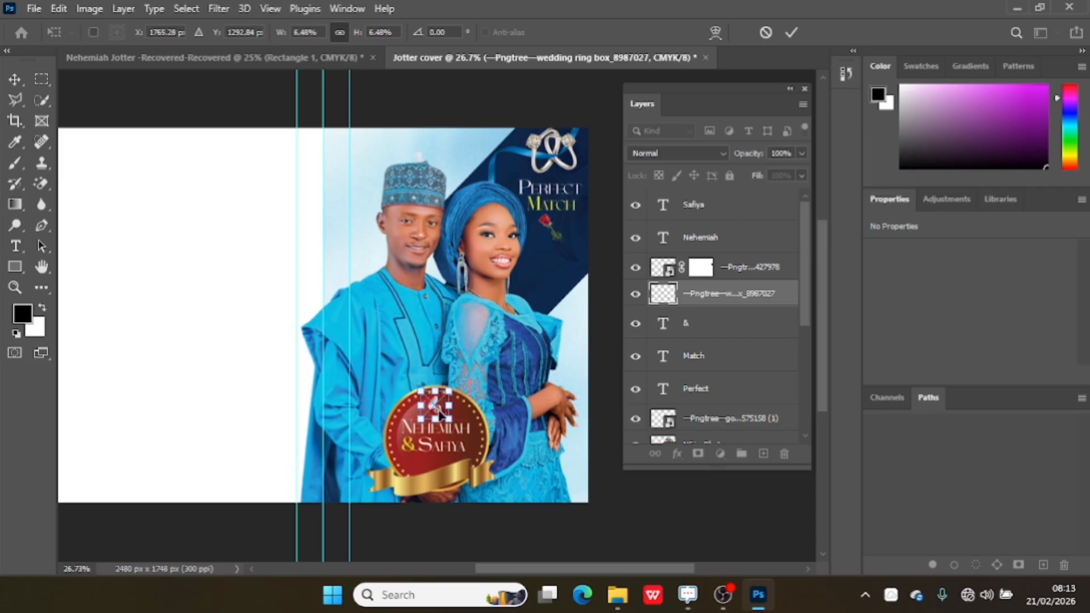
left_click(791, 33)
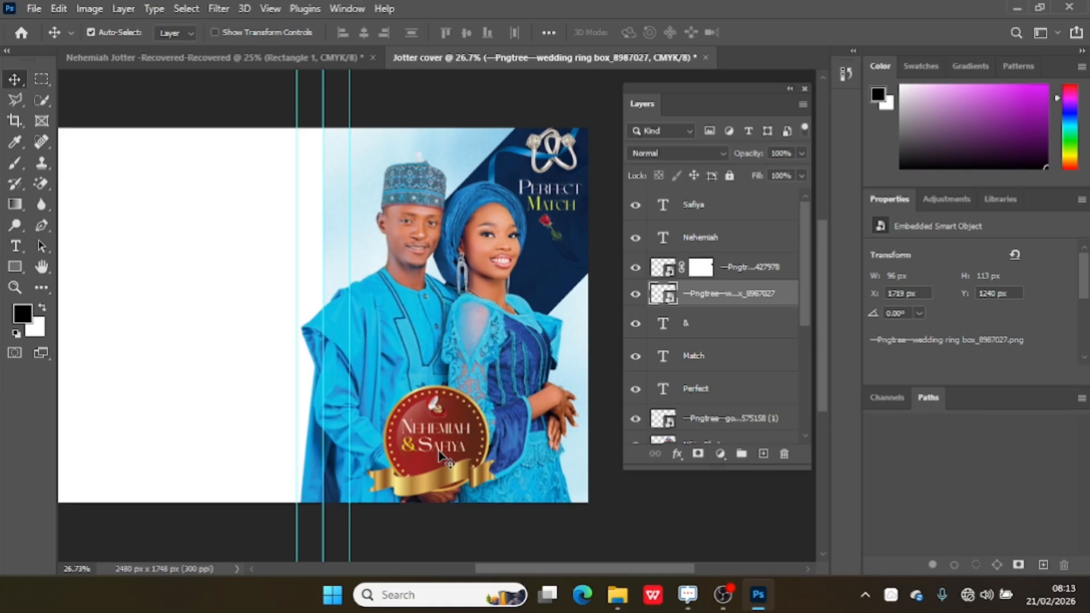
left_click_drag(621, 570, 581, 567)
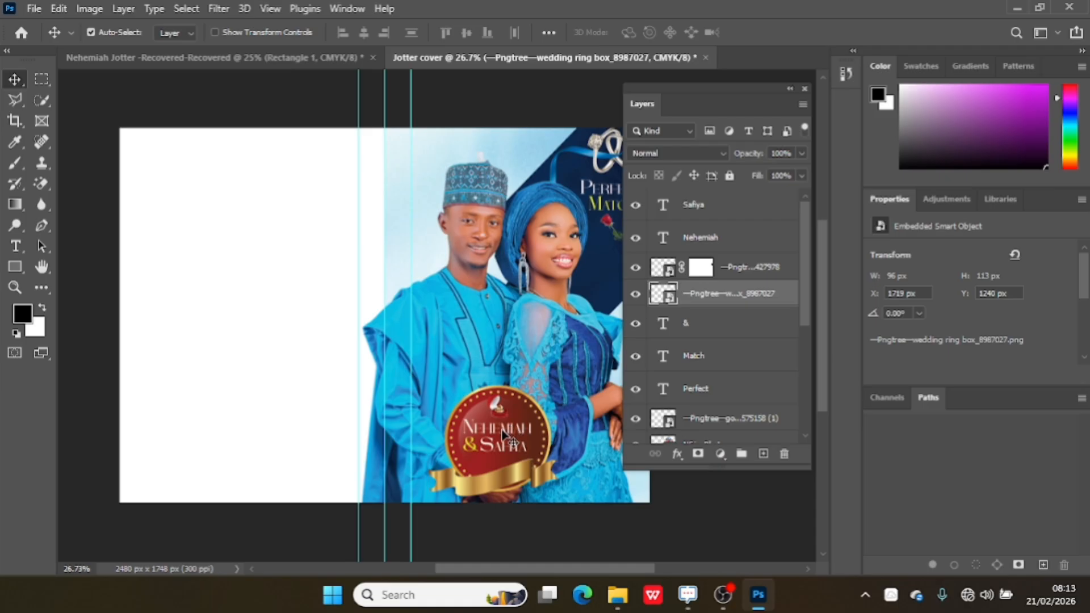
Duplicate the Safiya name text, move the copy onto the gold ribbon, and retype it as 20th December, 2025.
left_click(721, 219)
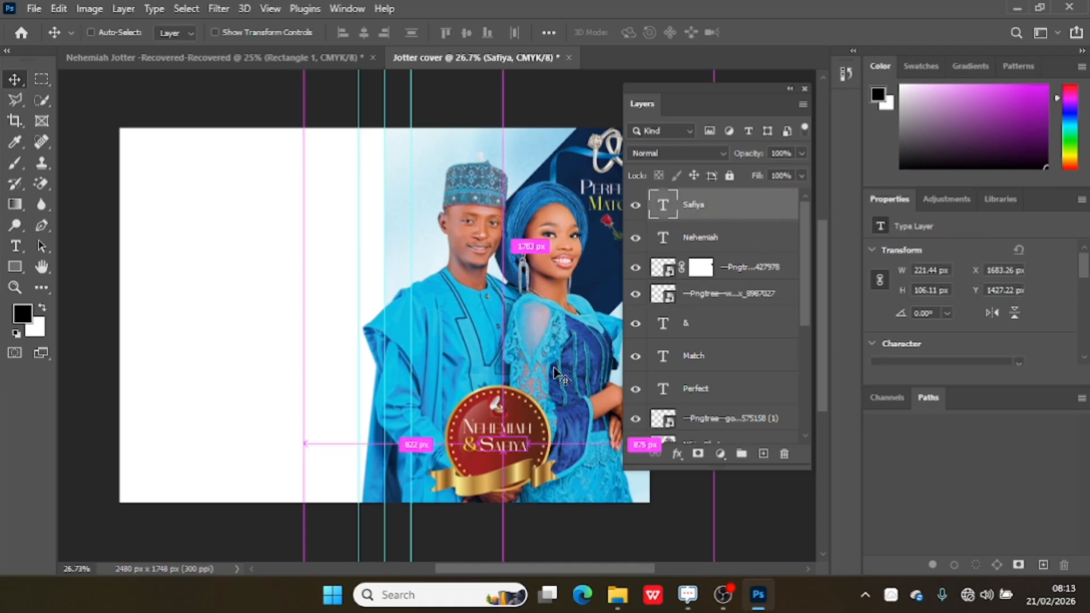
key("ctrl+j")
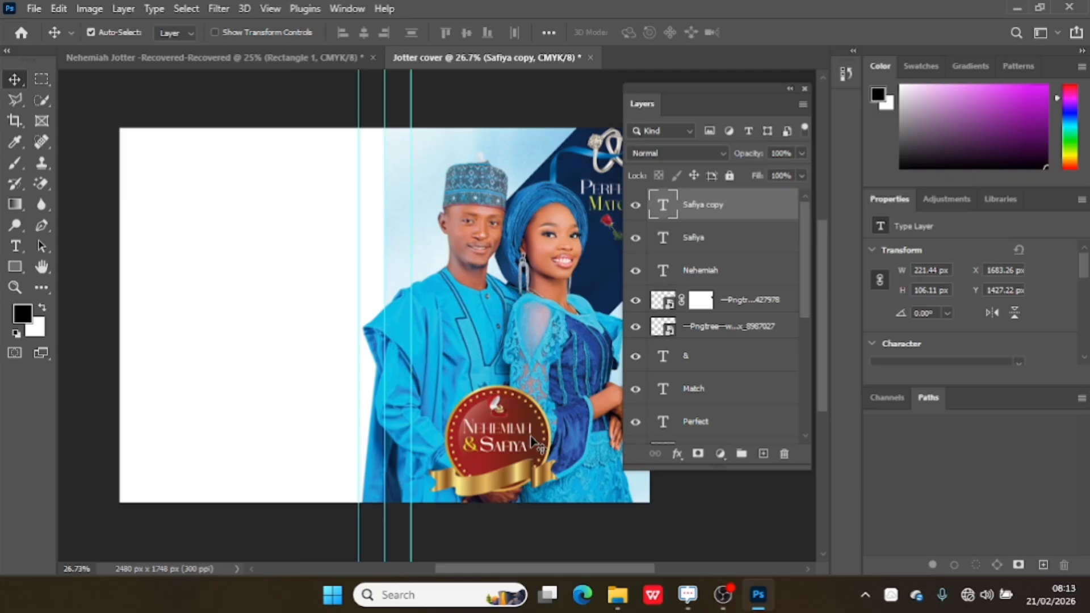
left_click_drag(502, 451, 490, 489)
double_click(489, 489)
key("BackSpace")
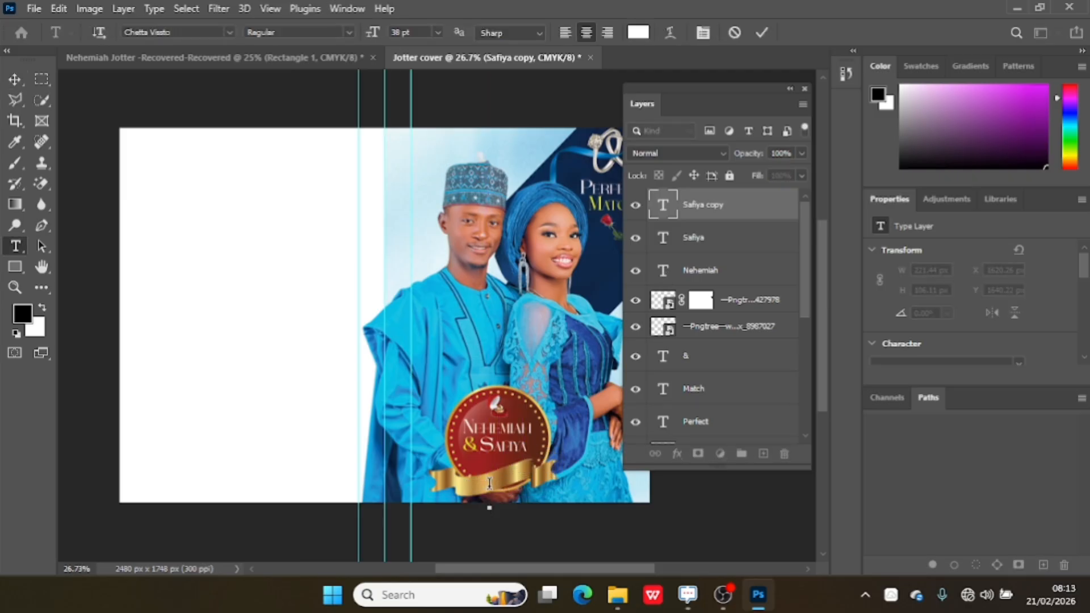
type("20th De")
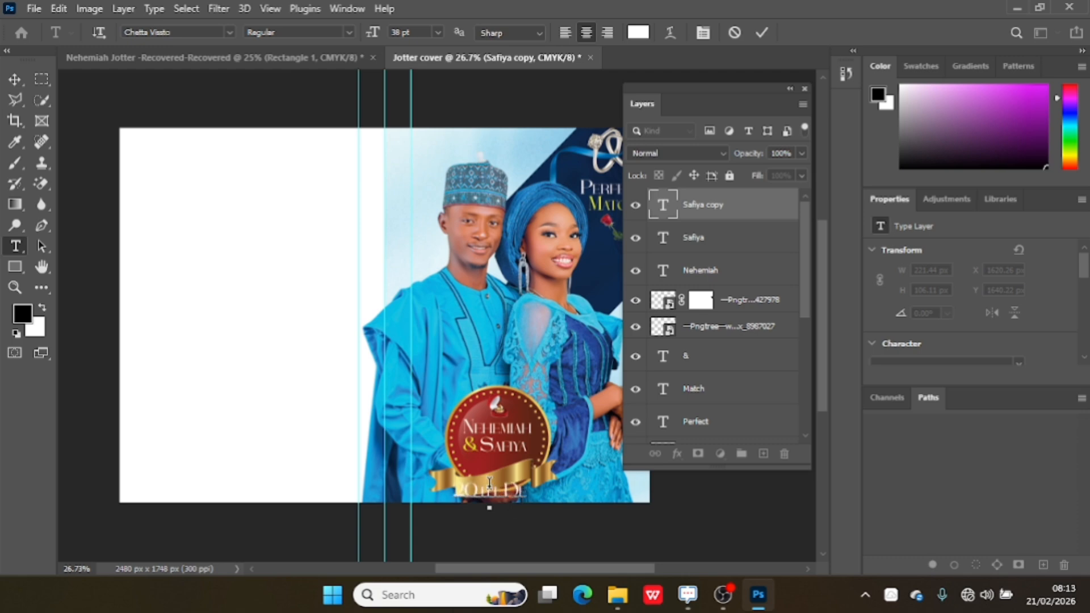
type("cember")
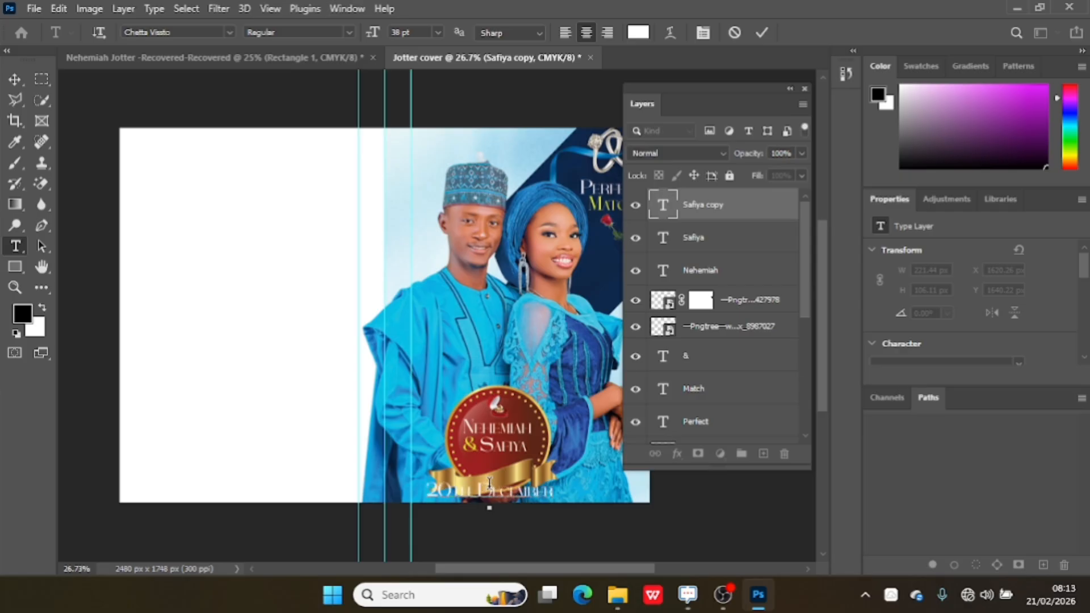
type(", 202")
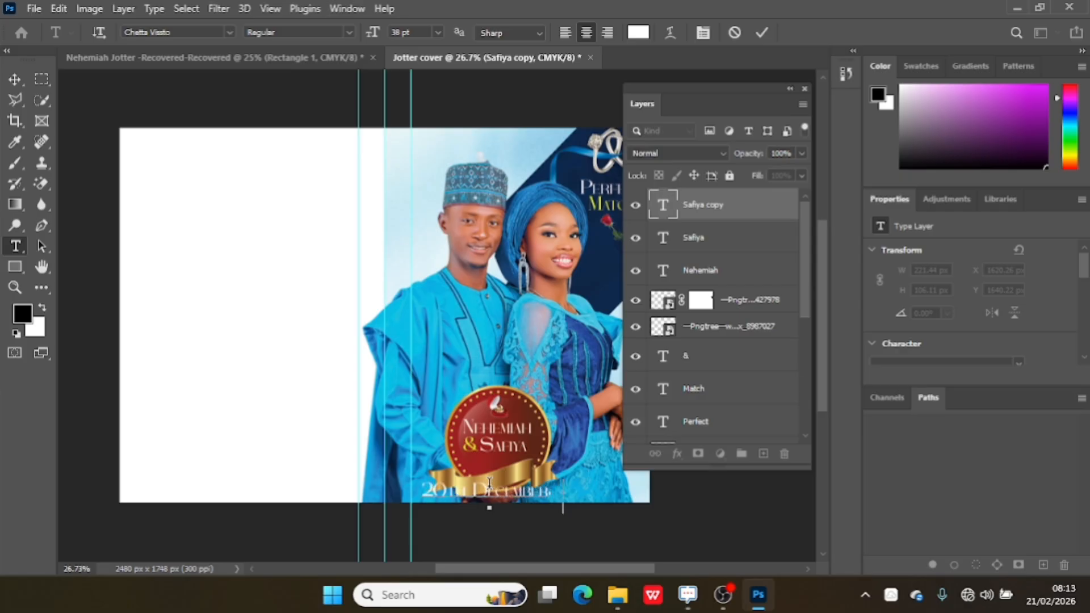
type("5")
Select all the date text and set its colour to black, 000000.
key("ctrl+a")
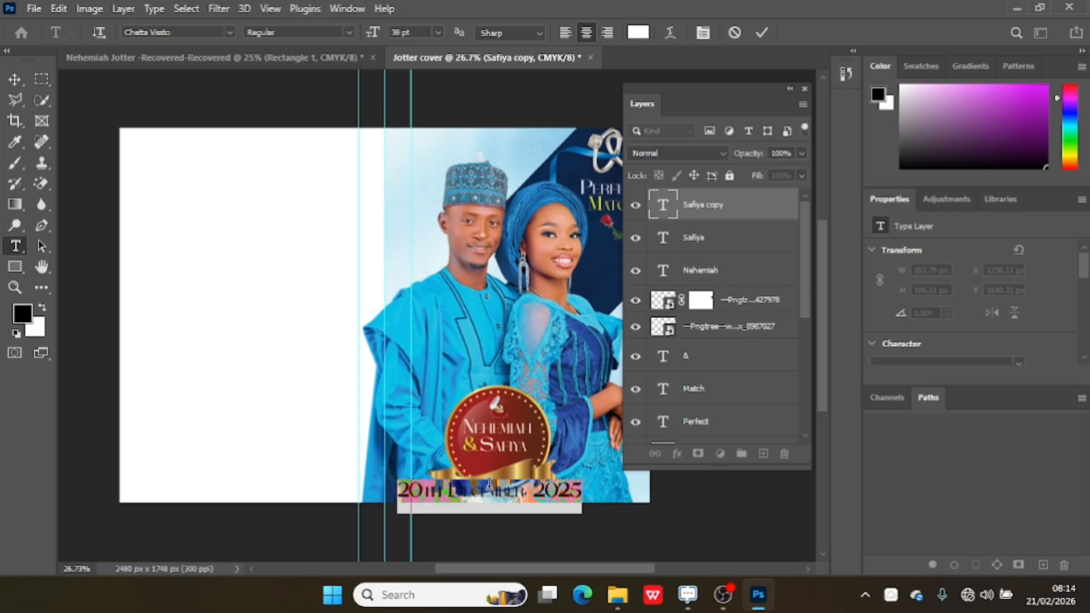
left_click(638, 33)
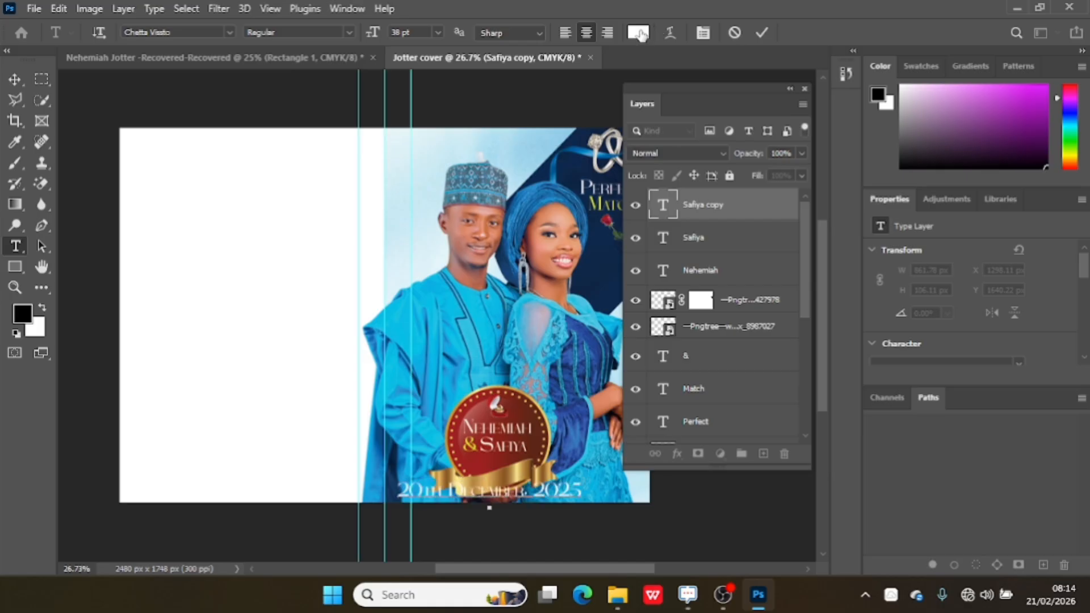
left_click(518, 403)
left_click_drag(518, 402, 662, 501)
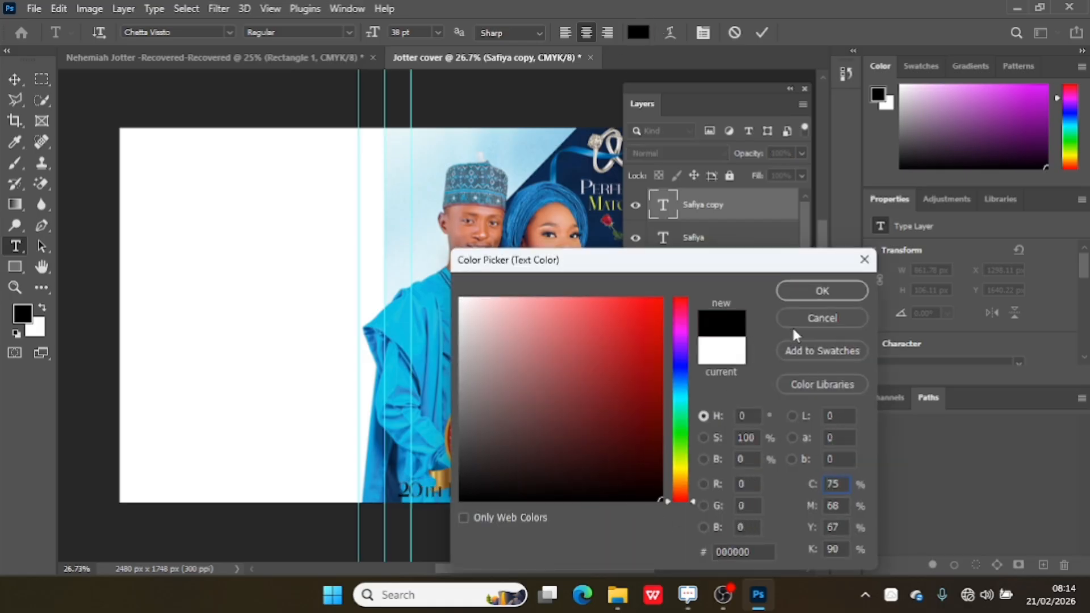
left_click(849, 287)
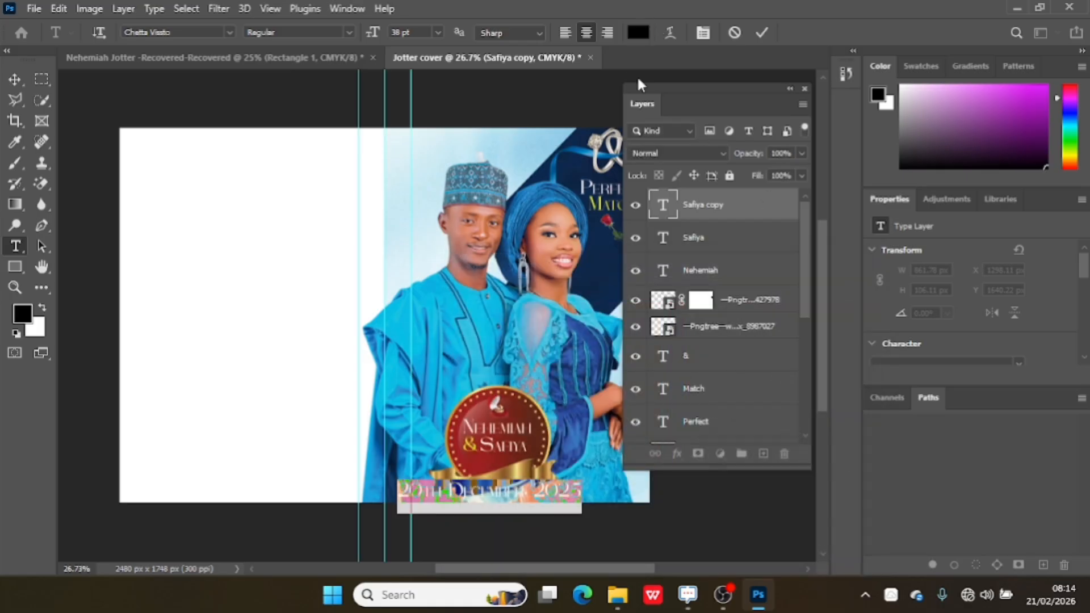
Change the date text's font to Arial and its size to 20 pt.
left_click(228, 32)
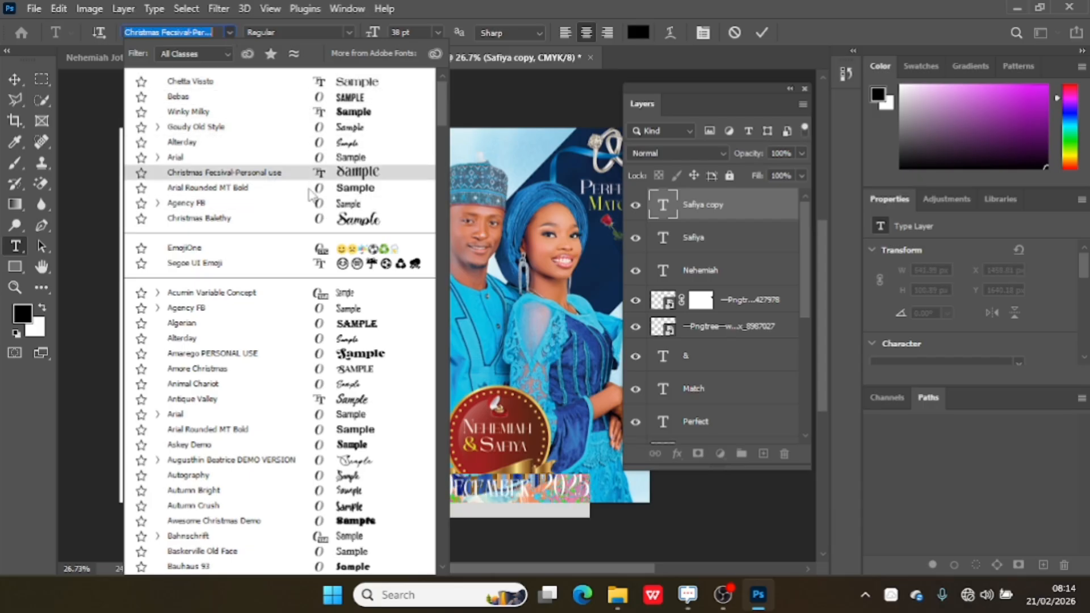
left_click(322, 160)
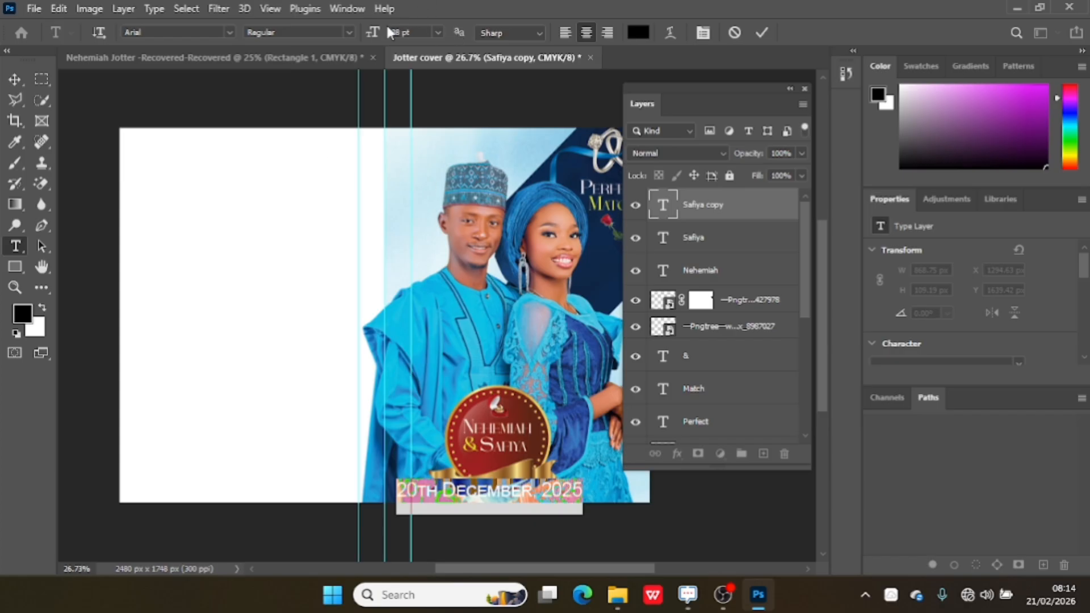
left_click_drag(378, 33, 362, 35)
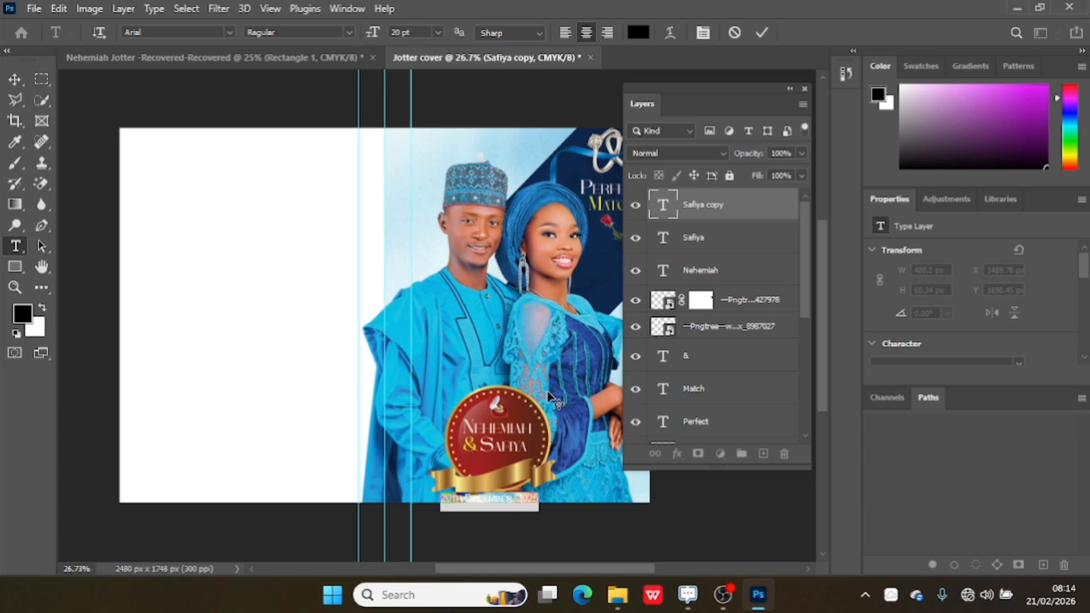
Move the date text up onto the ribbon and reduce its font size to 14 pt.
left_click(15, 80)
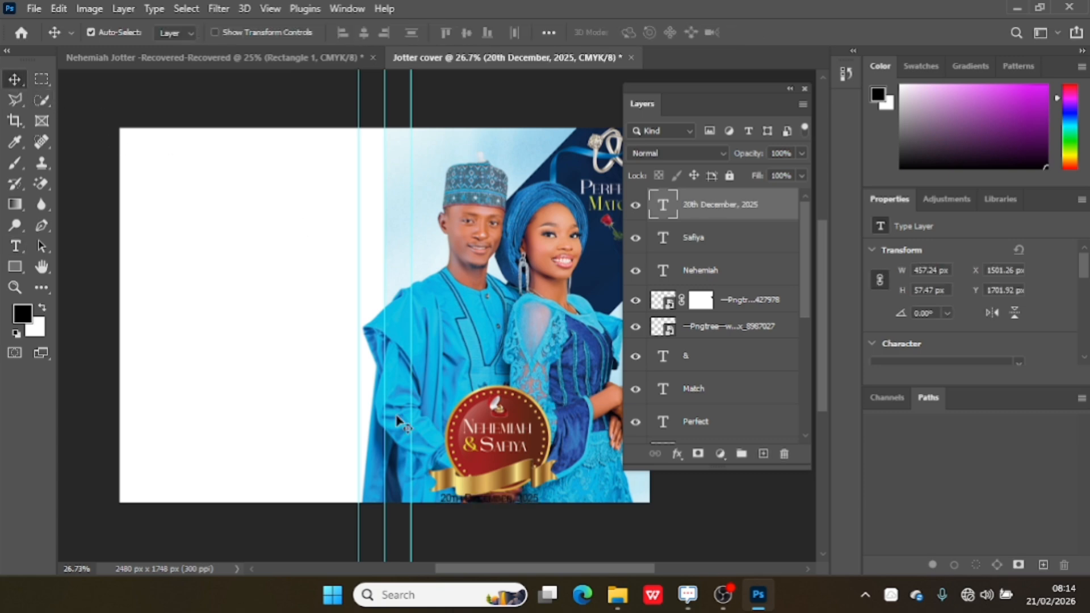
left_click_drag(501, 504, 498, 475)
double_click(498, 476)
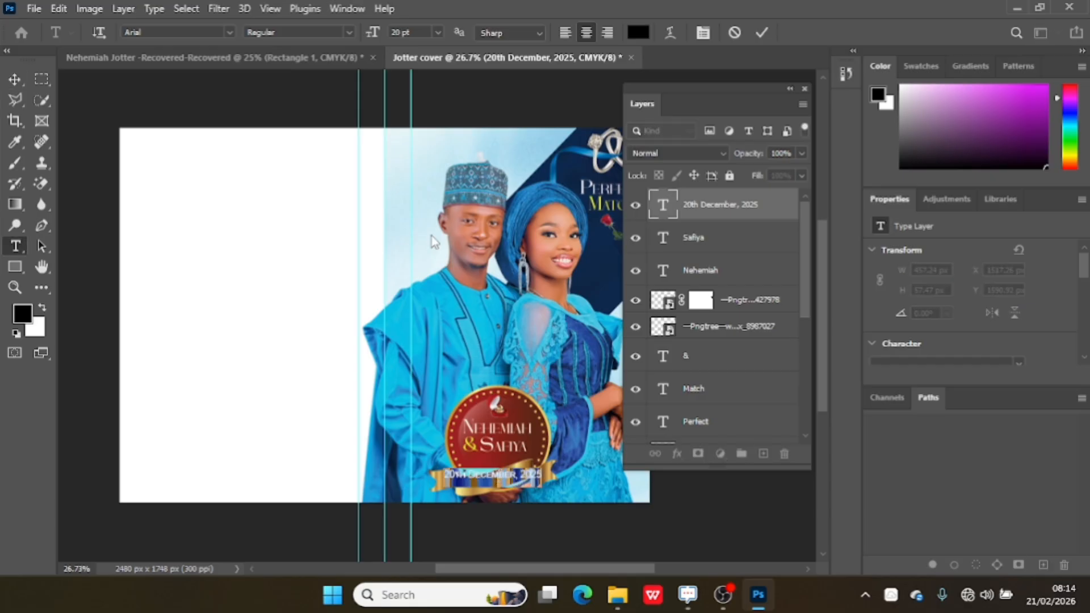
left_click_drag(374, 33, 372, 33)
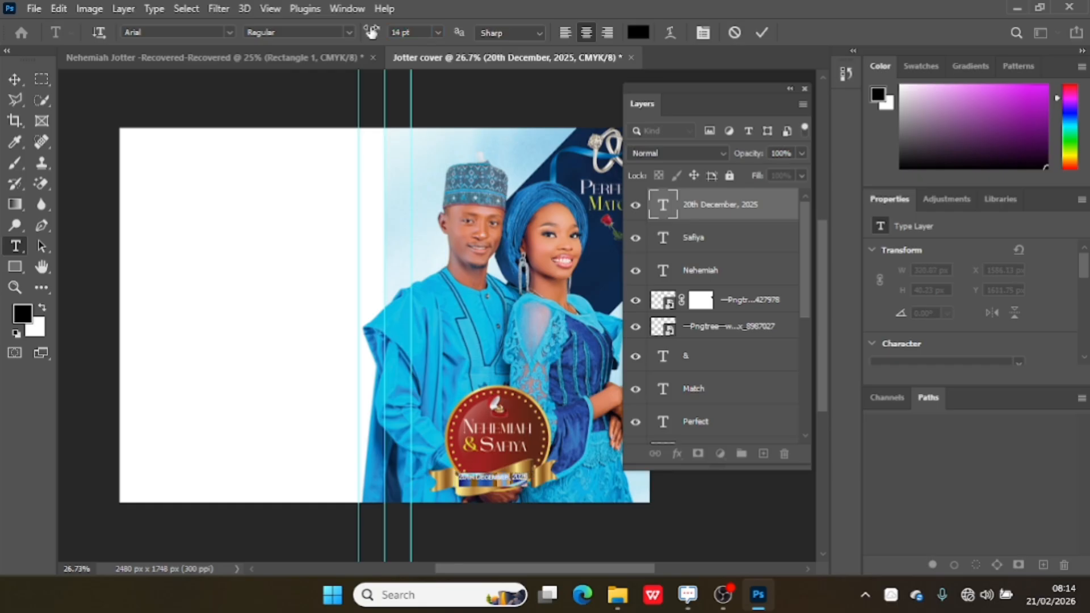
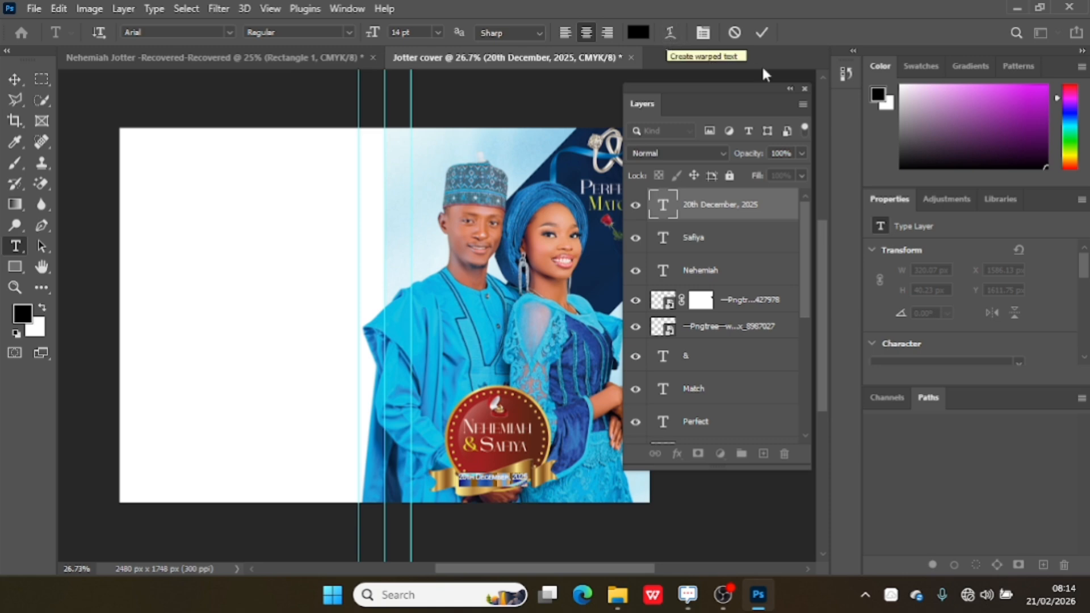
Warp the date text with a horizontal Flag style and a bend of -59%.
left_click(668, 26)
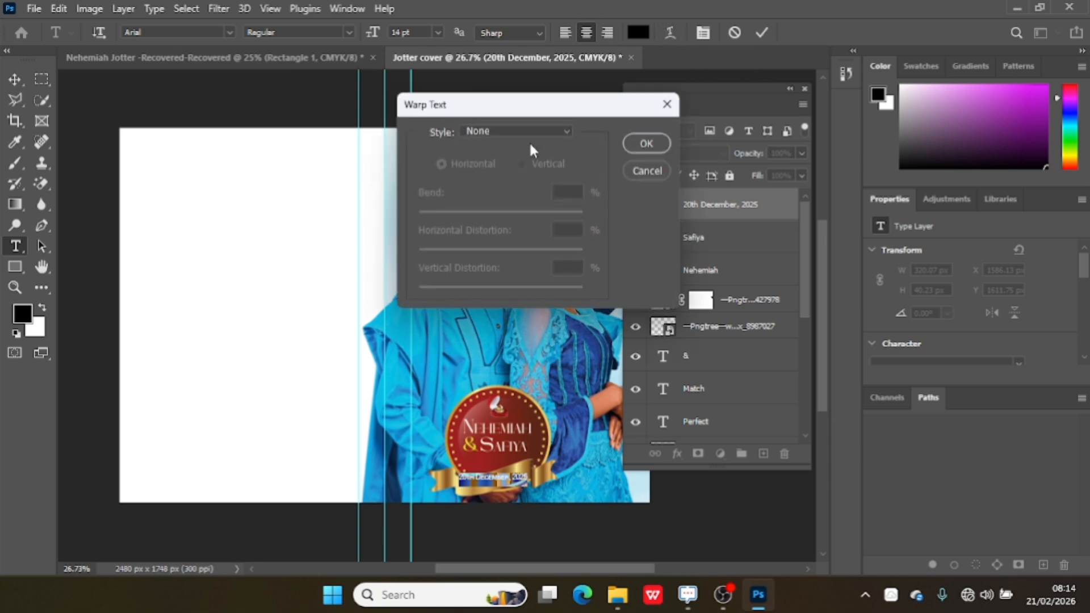
left_click(543, 130)
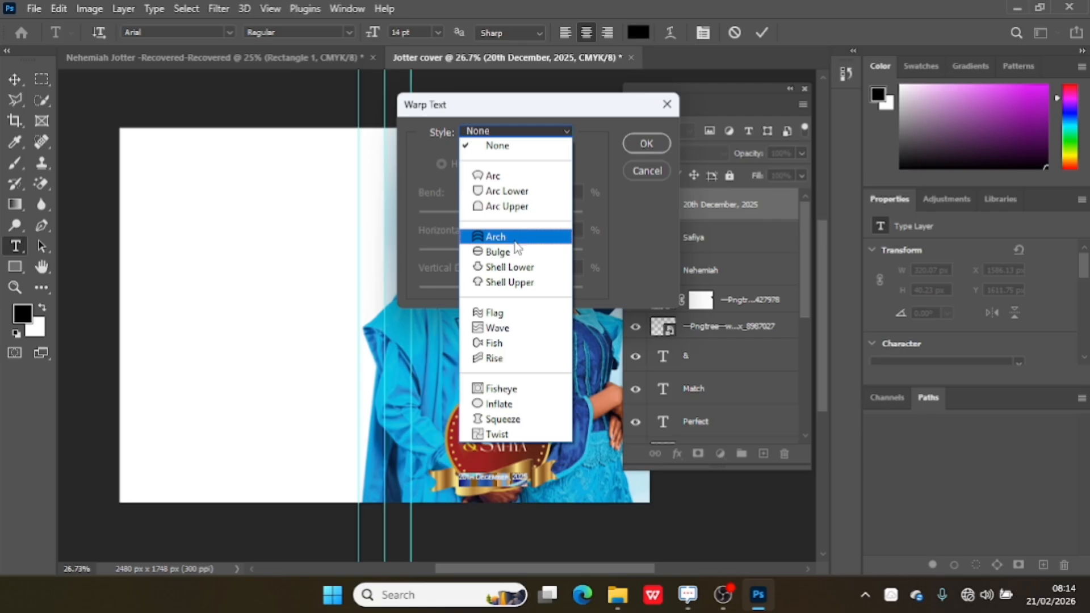
left_click(529, 320)
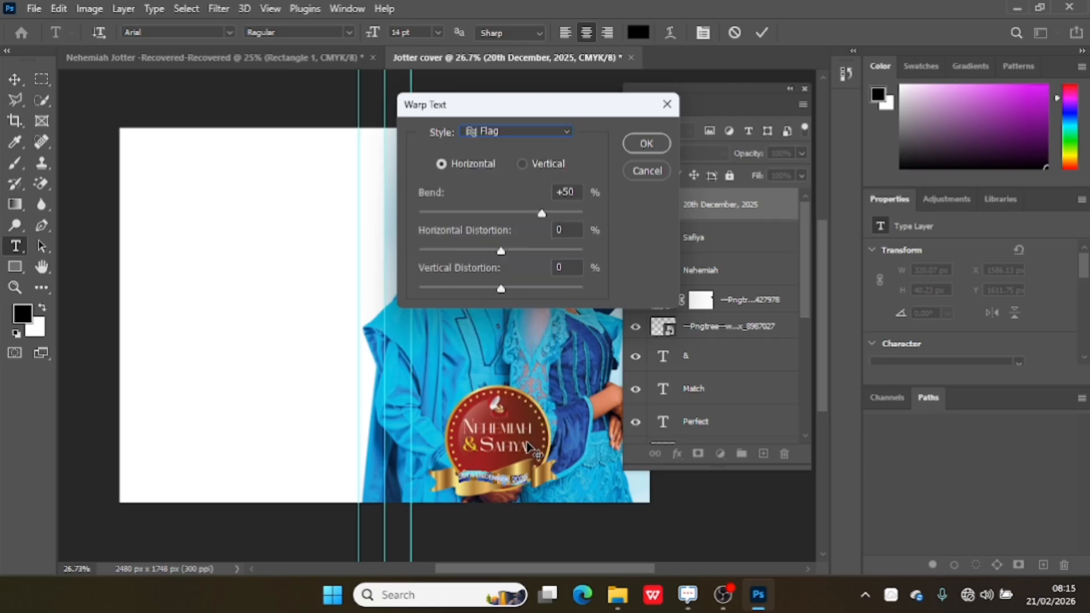
left_click_drag(541, 214, 452, 219)
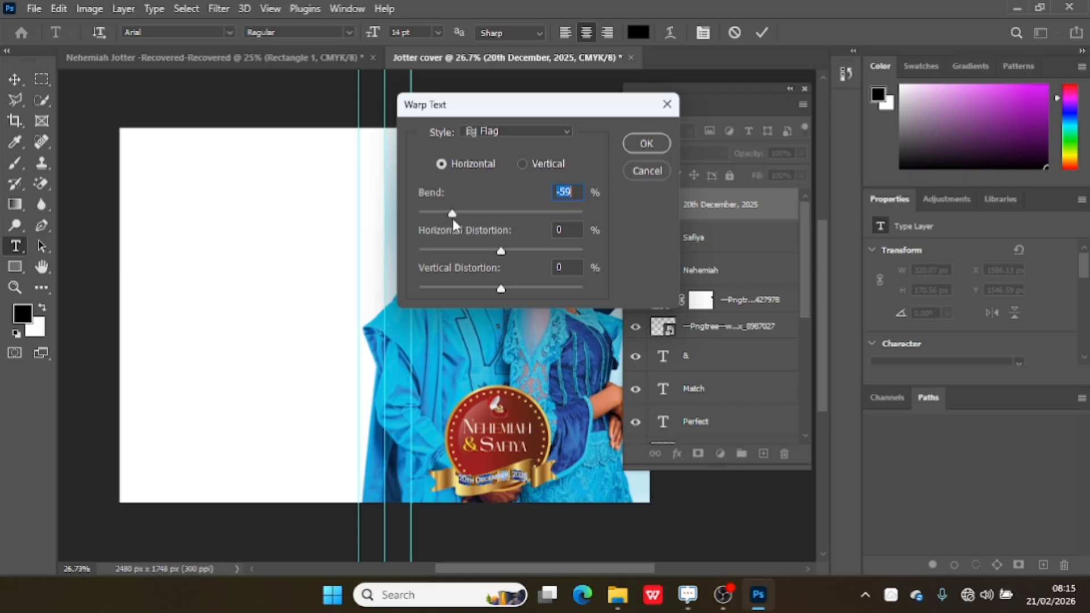
Try the date text's Flag warp in vertical orientation with a bend of -58%, and reset the bend to 0.
left_click_drag(499, 254, 505, 257)
left_click_drag(495, 256, 502, 259)
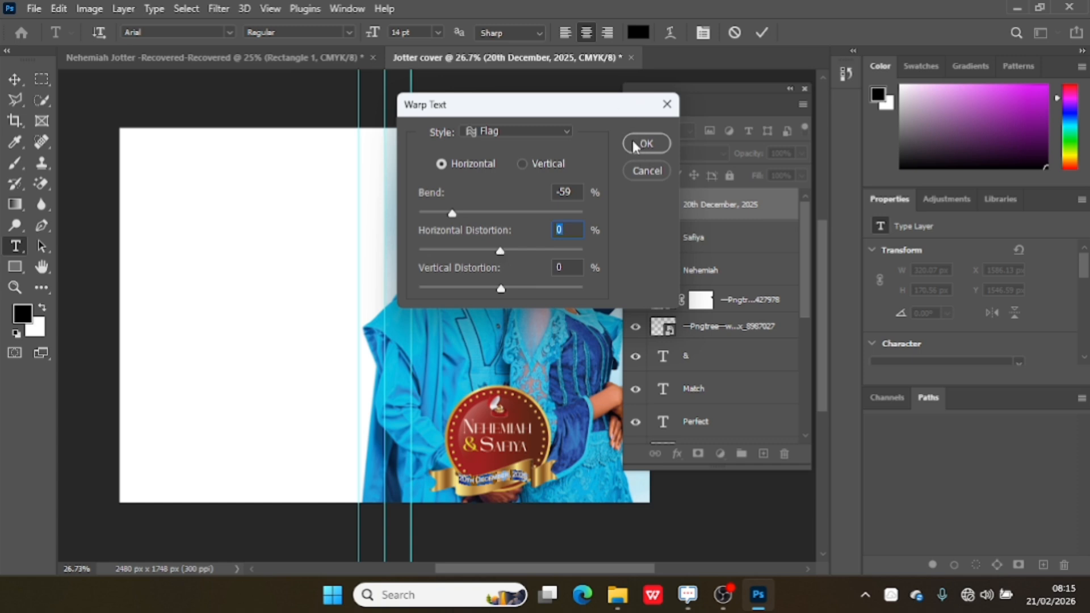
left_click(523, 162)
mouse_move(451, 214)
left_mouse_down()
mouse_move(469, 216)
mouse_move(454, 216)
left_mouse_up()
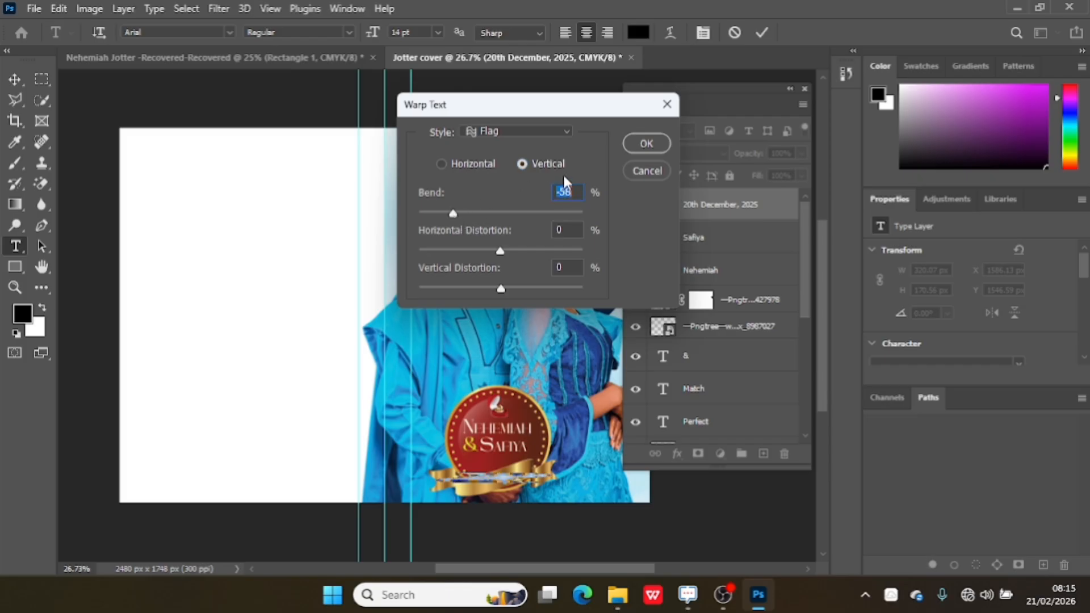
key("Down")
left_click(461, 165)
left_click(537, 163)
left_click_drag(452, 215, 501, 218)
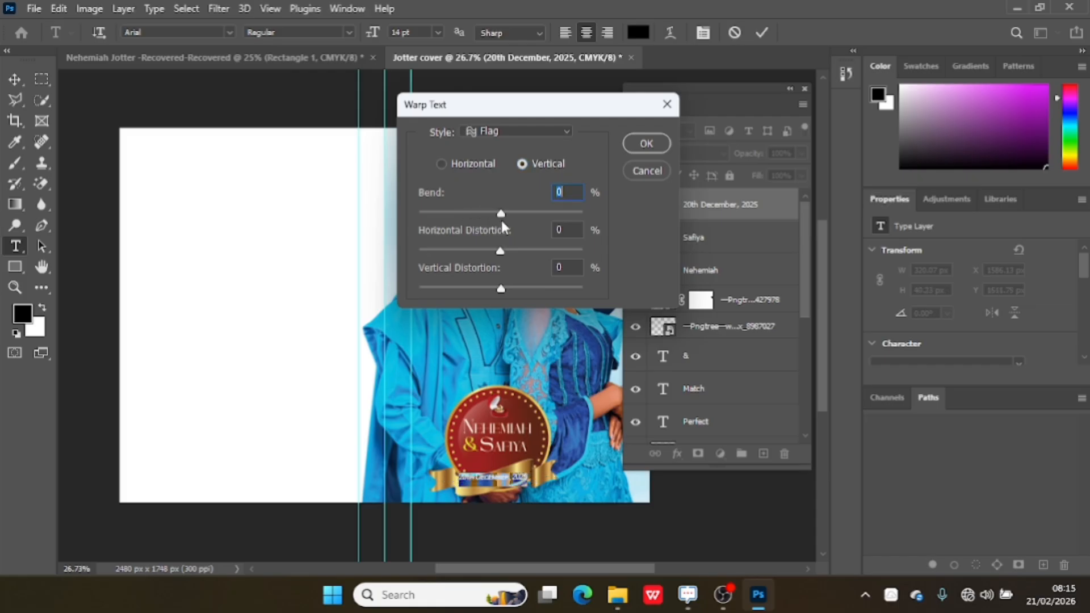
Apply the date text's Flag warp in horizontal orientation with a bend of -65%.
left_click(448, 161)
left_click_drag(505, 213, 431, 238)
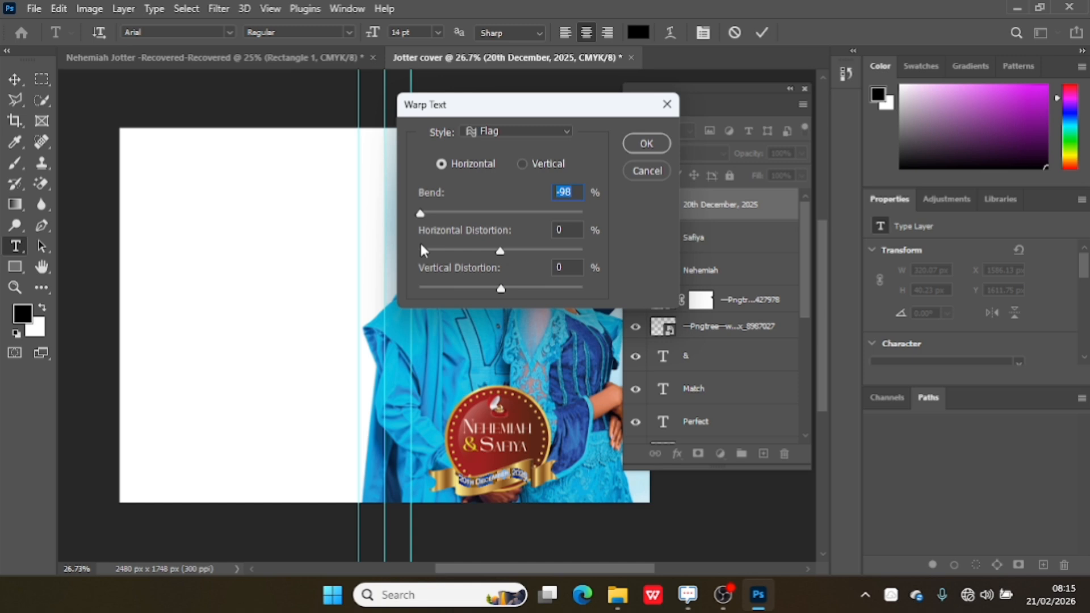
left_click_drag(421, 214, 448, 224)
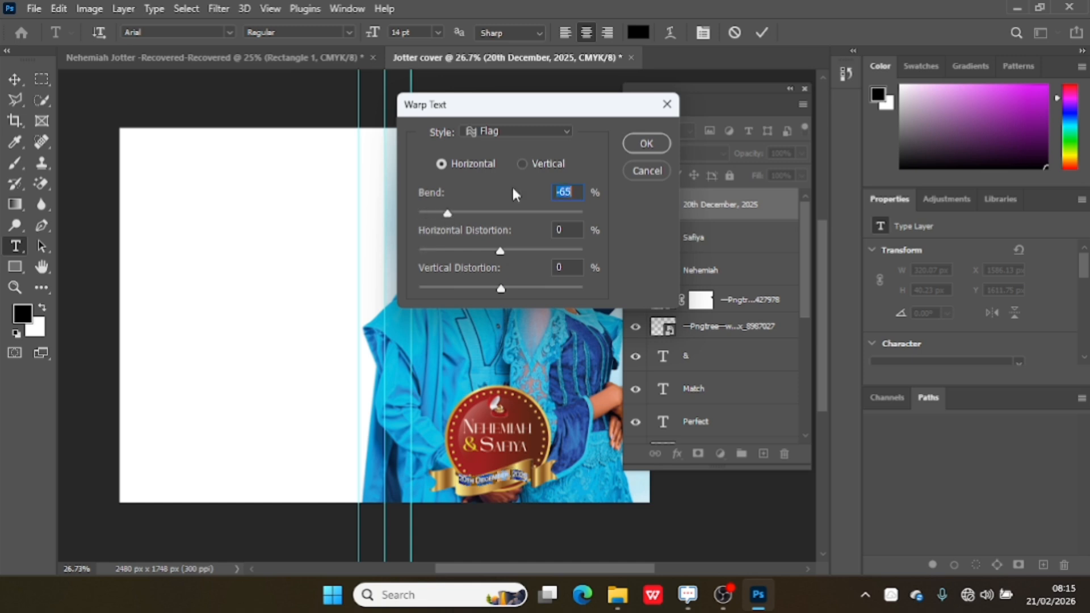
left_click(646, 143)
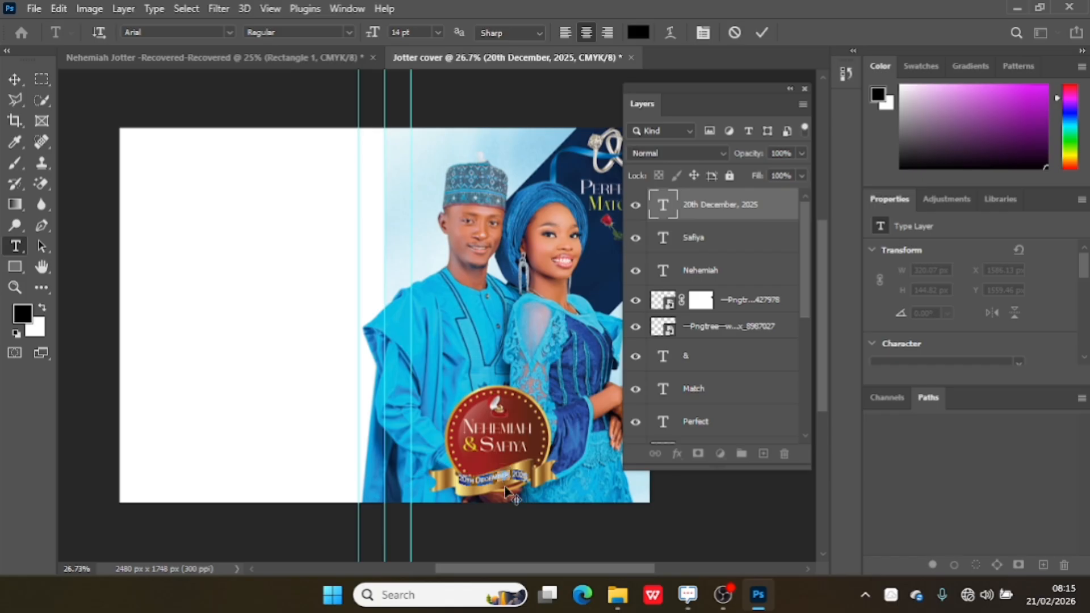
left_click(15, 80)
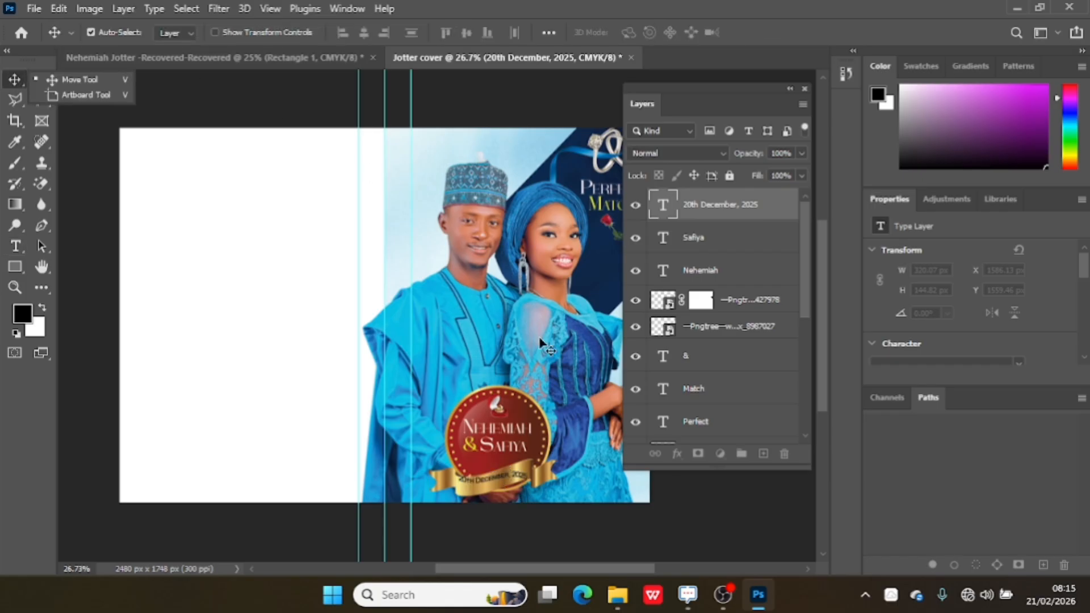
Rotate the warped date text to about -8.71° and shift it slightly to follow the gold ribbon's curve.
double_click(492, 475)
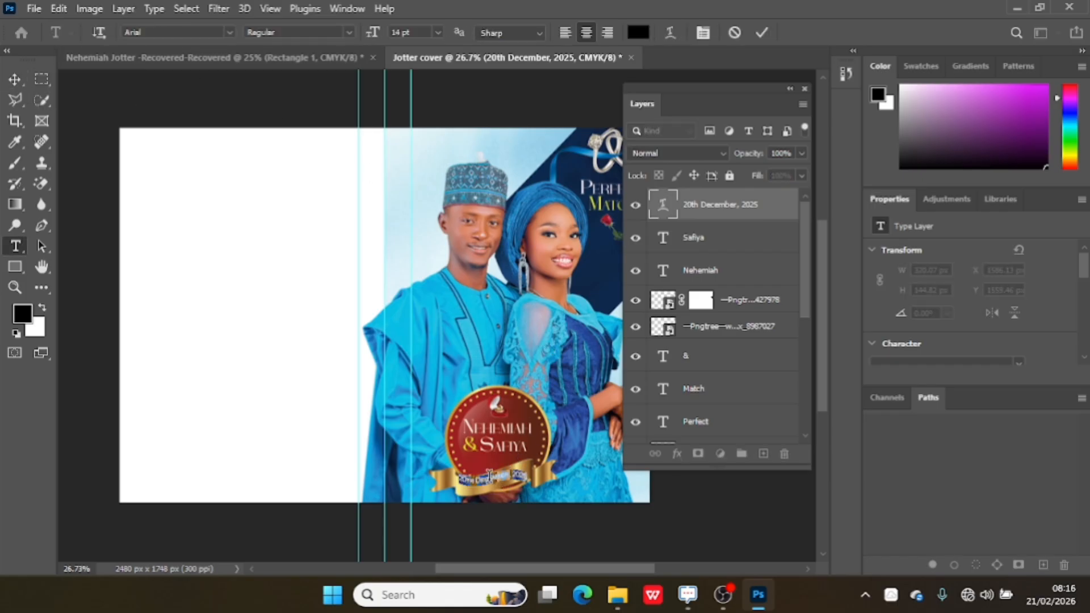
left_click(761, 32)
key("ctrl+t")
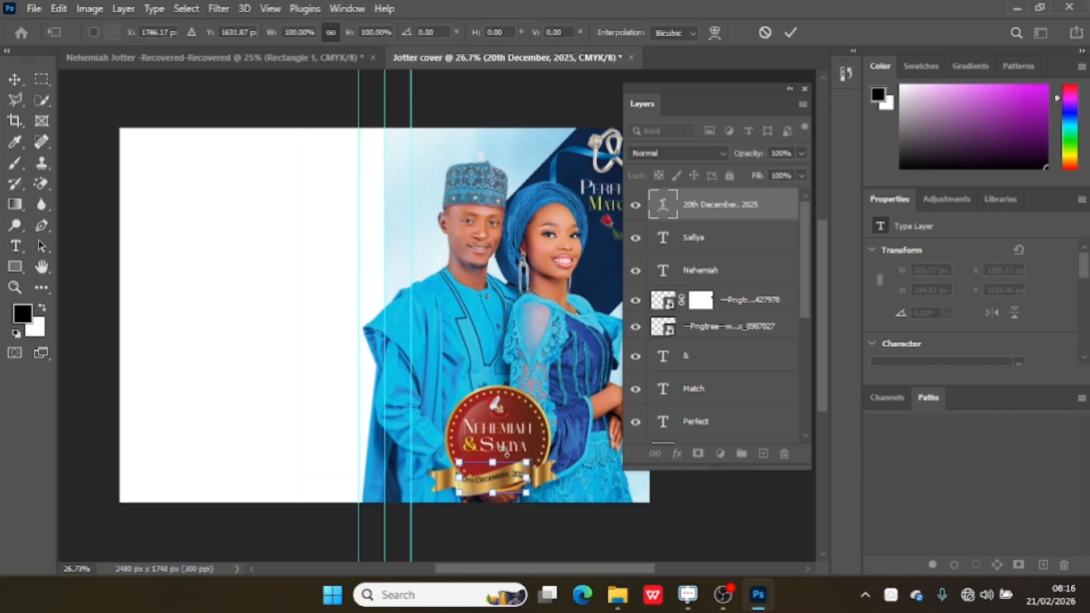
left_click_drag(504, 450, 502, 454)
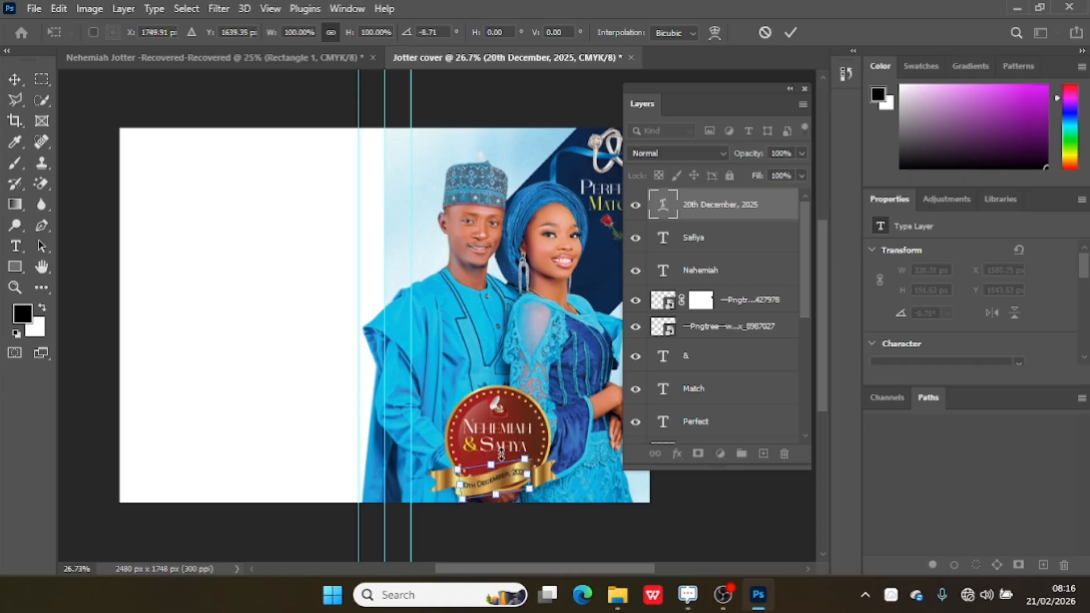
left_click(790, 33)
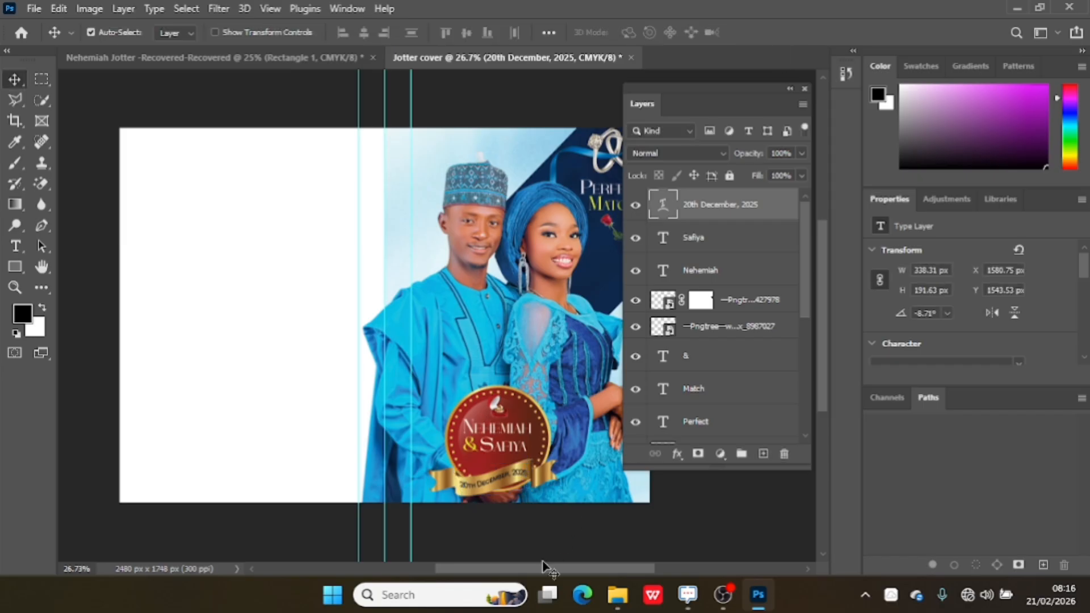
Add a new layer above the date text and set up a soft brush about 511 px in size.
scroll(530, 568, "right", 2)
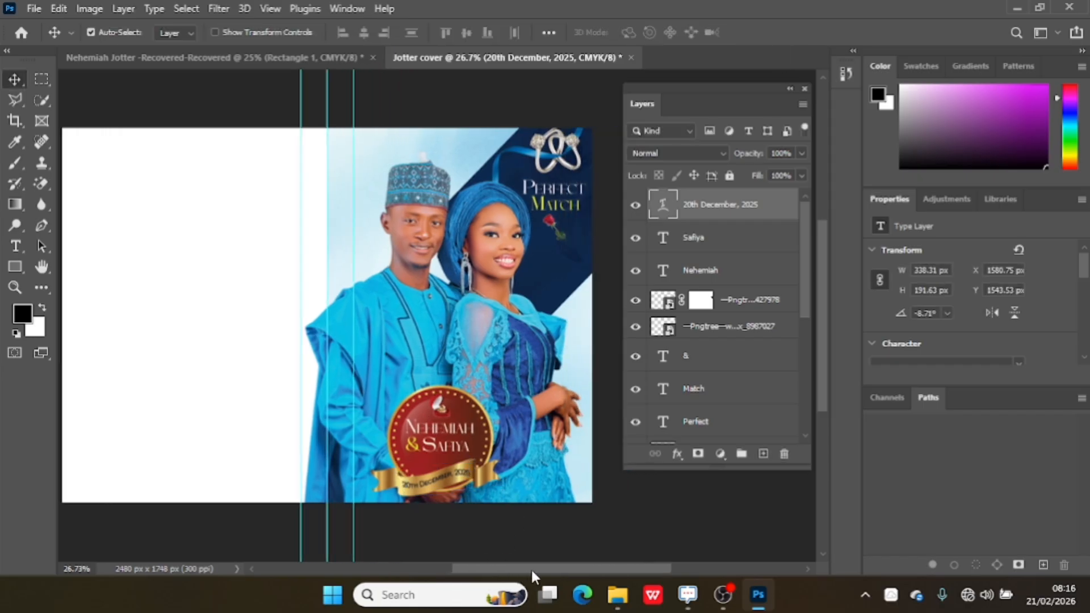
left_click(762, 453)
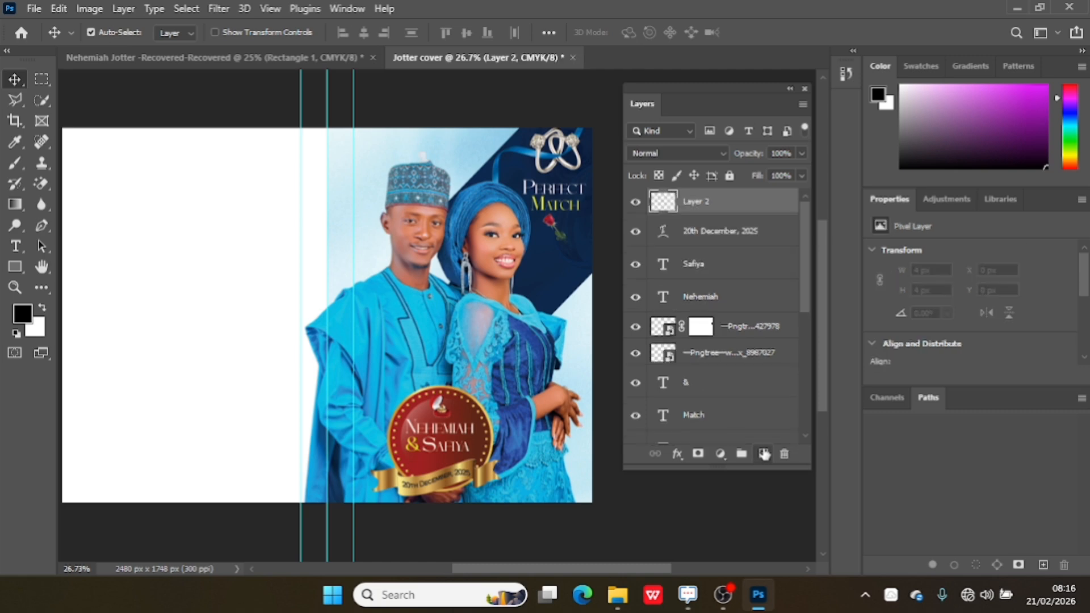
left_click(10, 165)
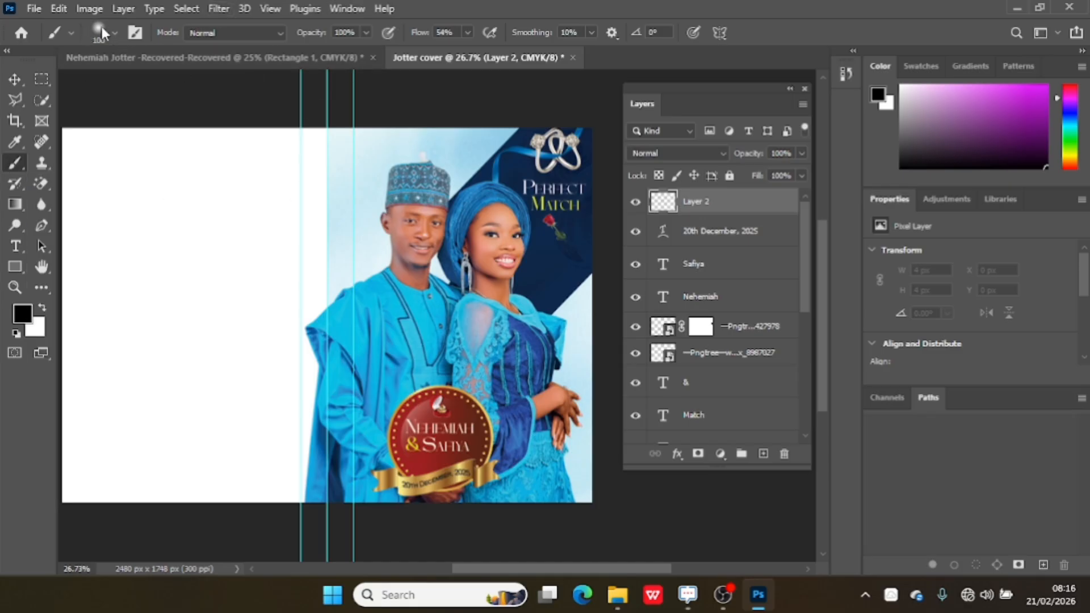
left_click(115, 33)
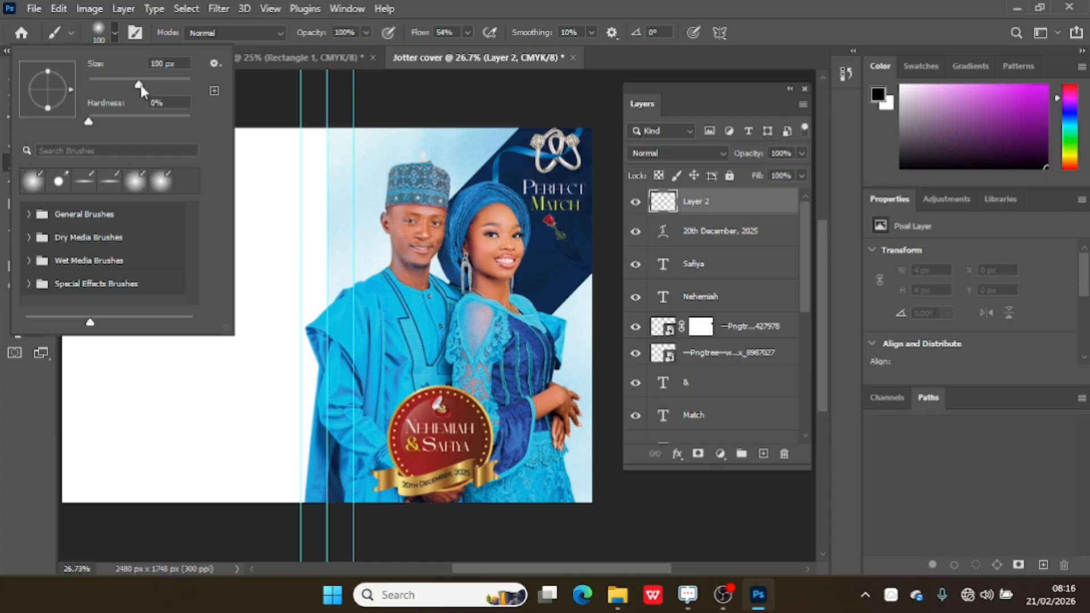
left_click_drag(139, 85, 179, 85)
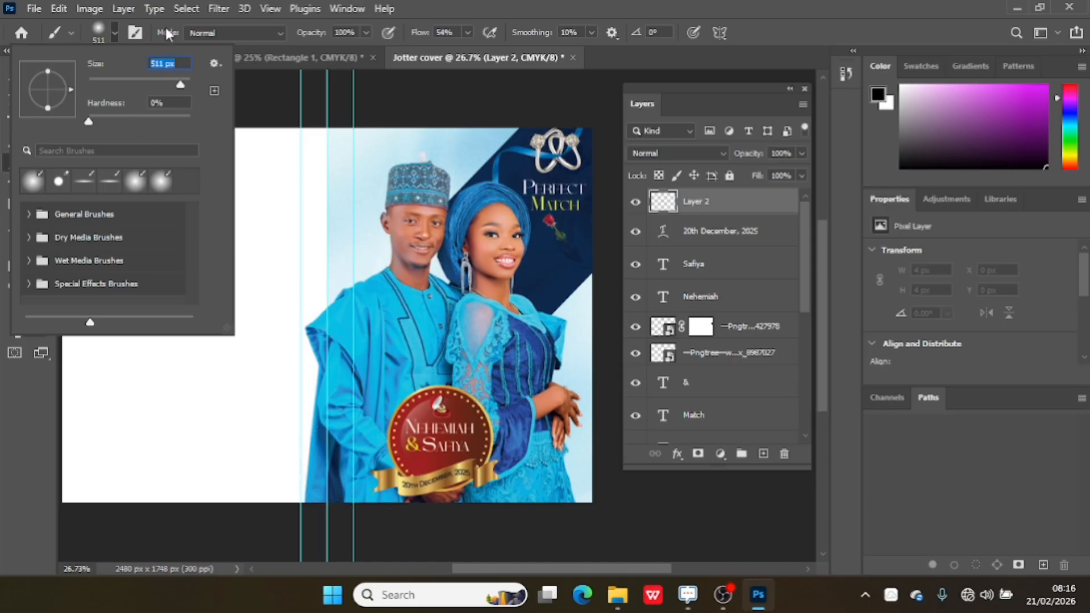
left_click(115, 32)
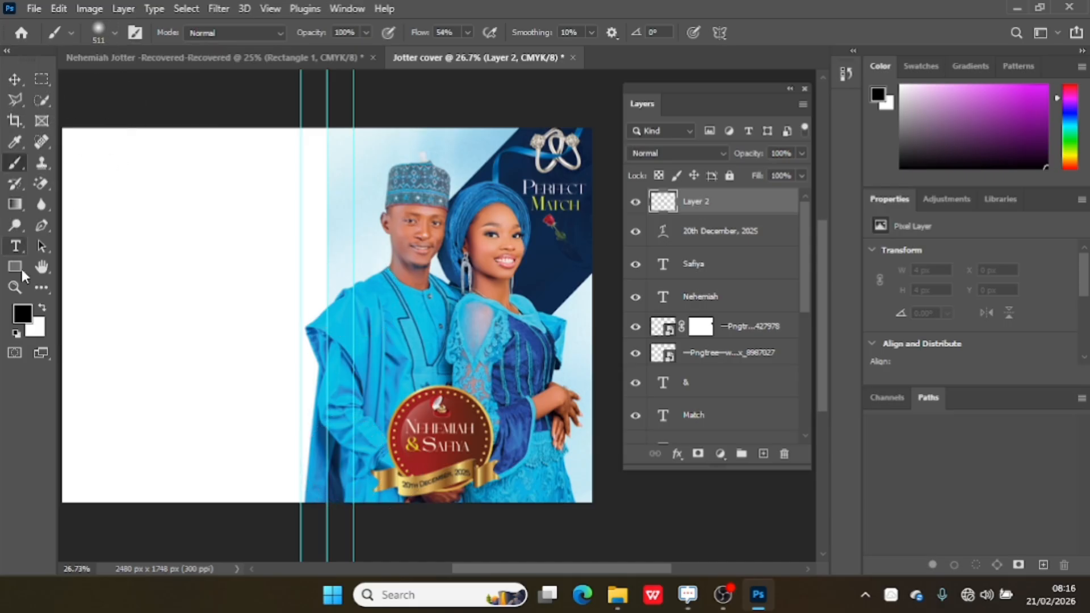
Set the foreground colour to a clothing blue, 00afd2, starting from a sample of the man's outfit.
left_click(23, 313)
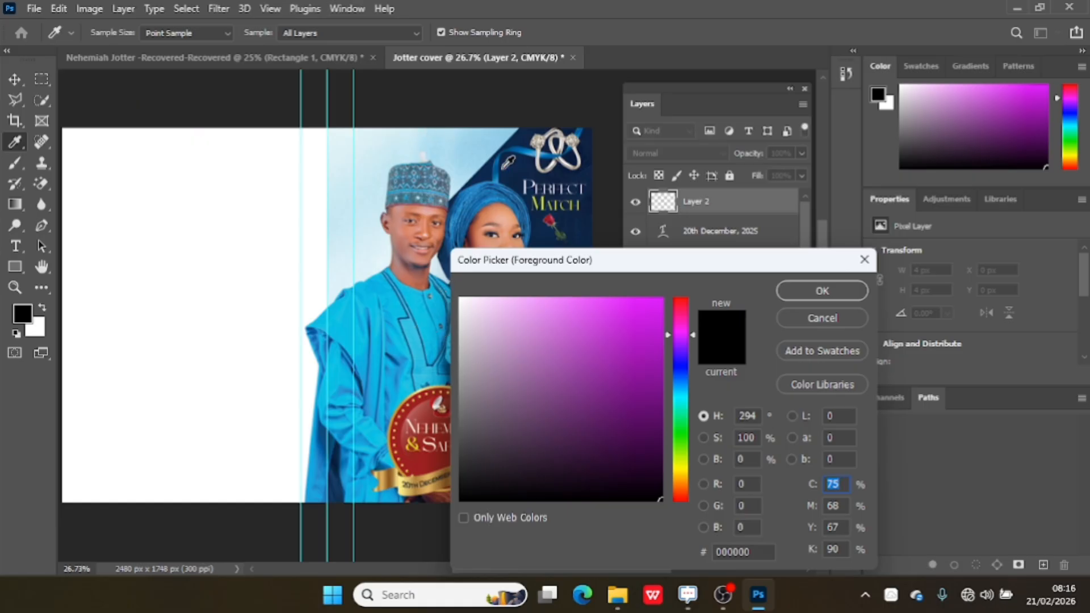
left_click(363, 335)
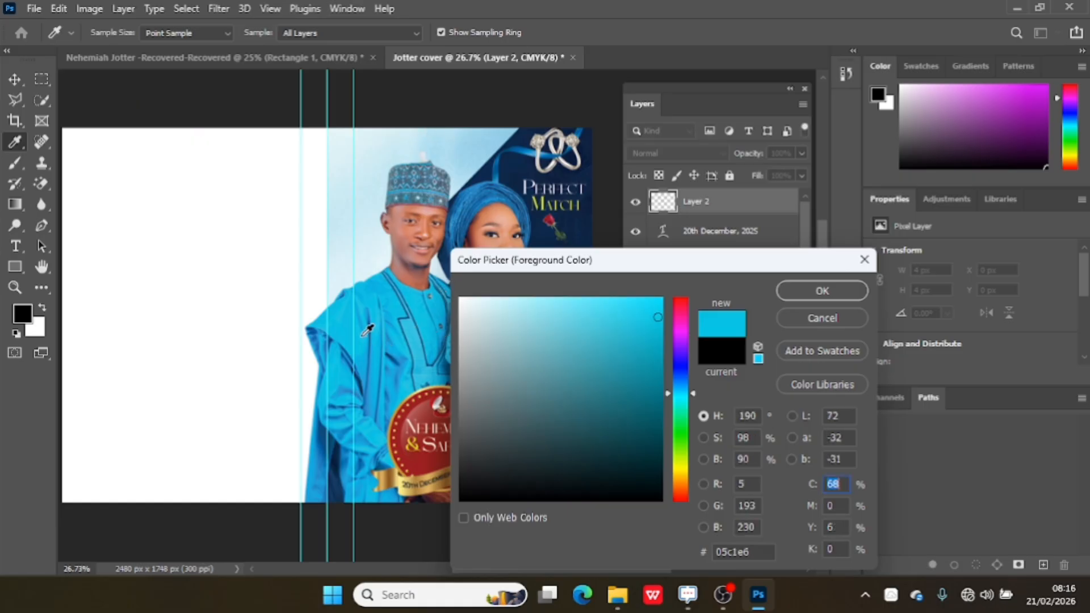
left_click(657, 340)
left_click_drag(657, 340, 676, 328)
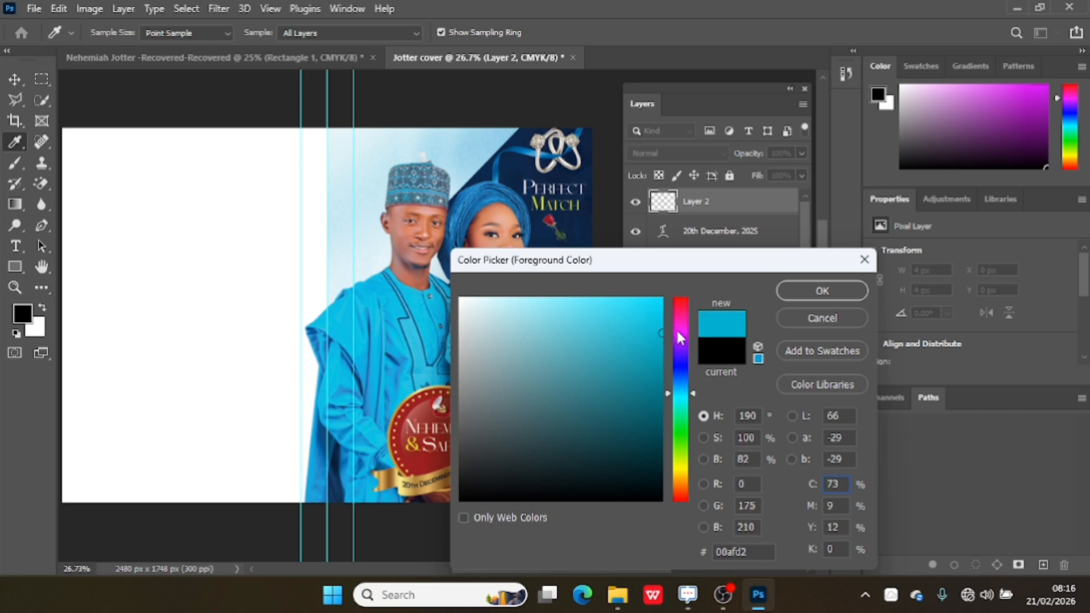
left_click(802, 292)
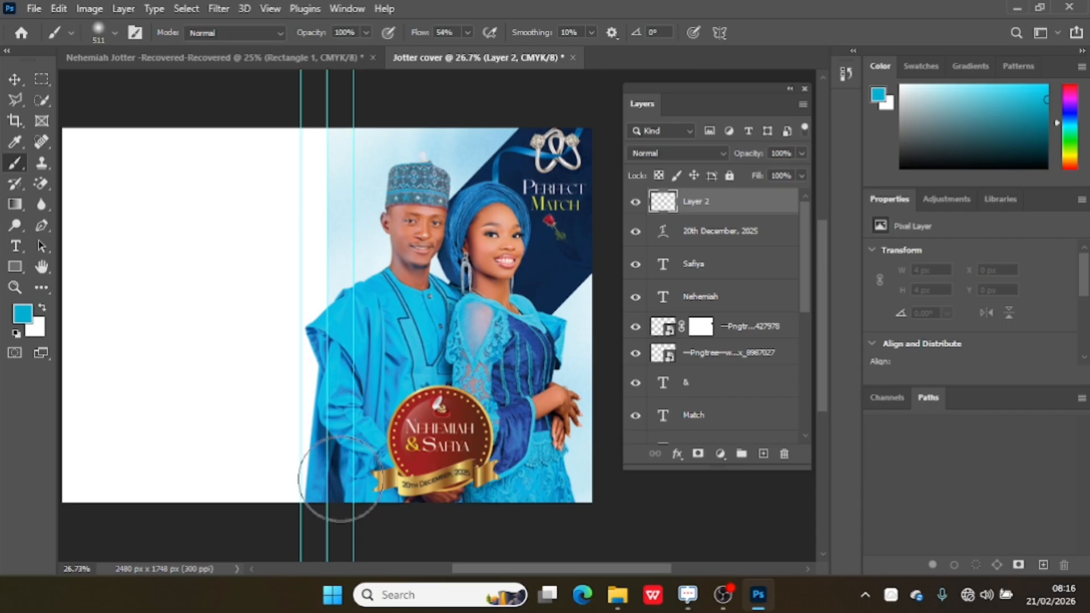
Paint a soft blue haze along the bottom of the front cover and move its layer directly above the couple photo.
mouse_move(361, 482)
left_mouse_down()
mouse_move(488, 489)
mouse_move(572, 473)
mouse_move(534, 475)
mouse_move(562, 471)
mouse_move(578, 490)
mouse_move(362, 502)
mouse_move(329, 528)
mouse_move(301, 451)
mouse_move(315, 520)
left_mouse_up()
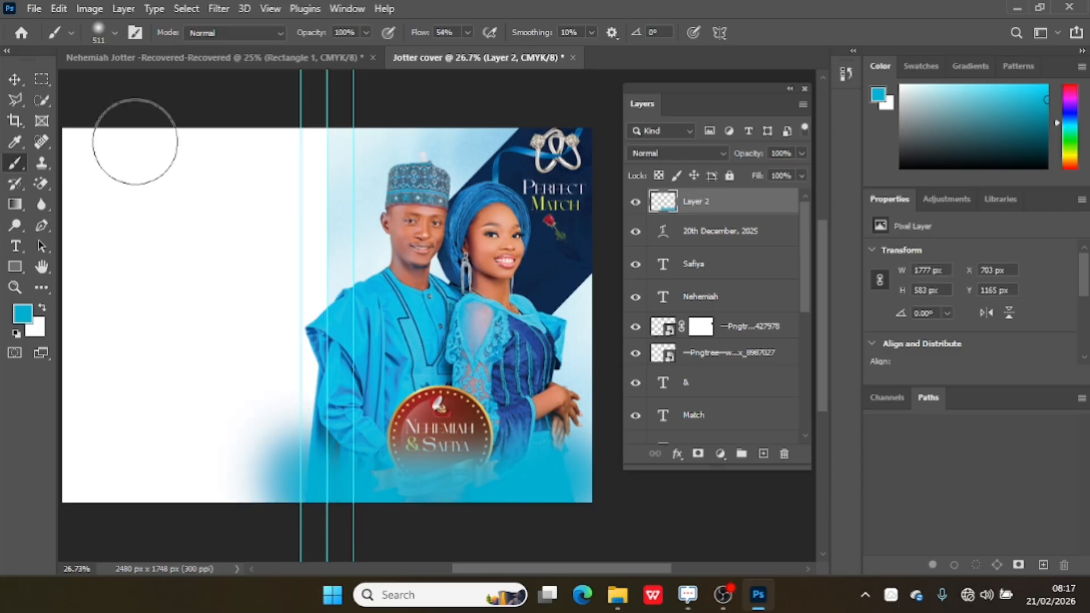
left_click(14, 80)
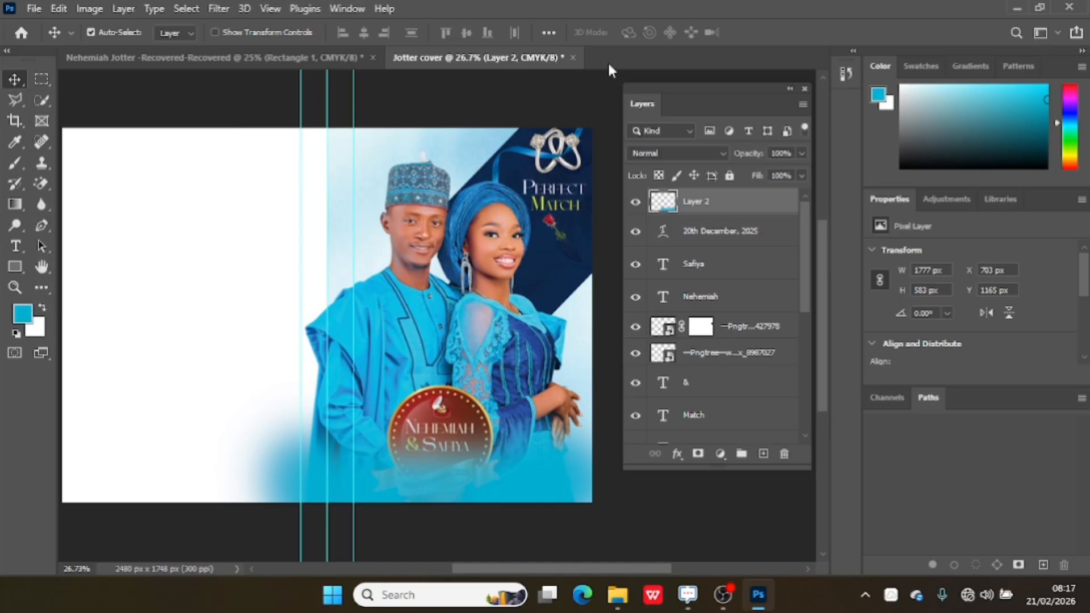
mouse_move(739, 212)
left_mouse_down()
mouse_move(727, 472)
mouse_move(741, 232)
left_mouse_up()
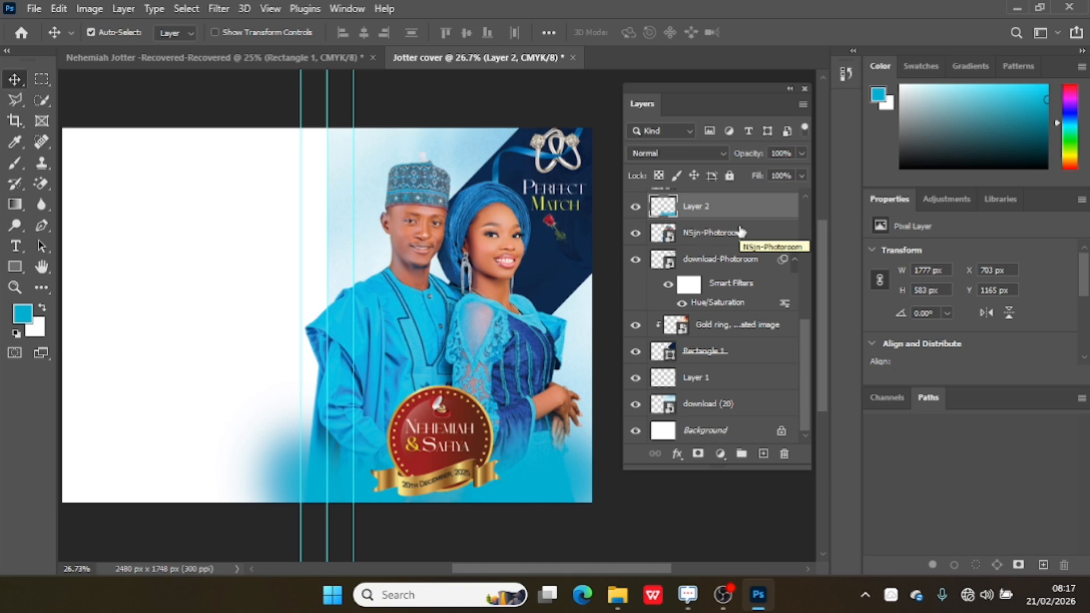
Place the red 3D valentine hearts image from the Jotter folder in Music onto the cover.
left_click(621, 595)
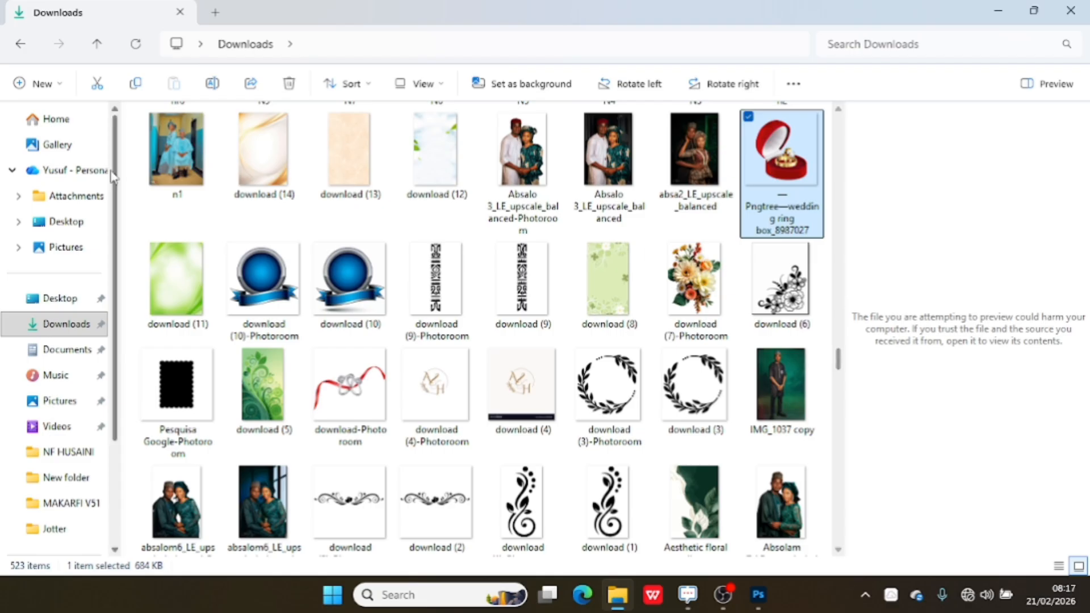
left_click(66, 376)
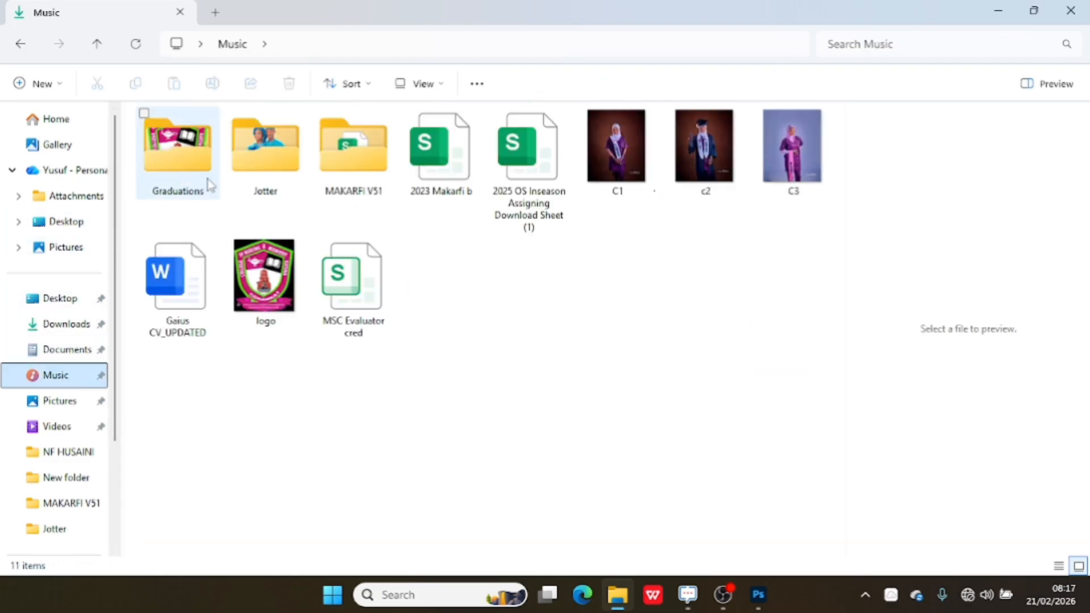
double_click(273, 177)
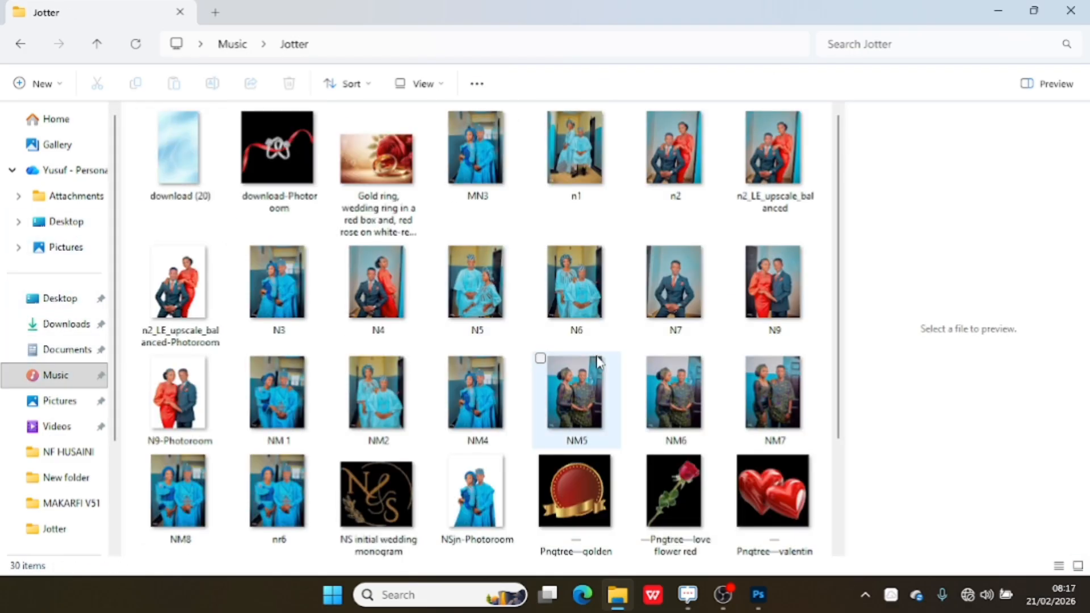
left_click_drag(772, 494, 509, 456)
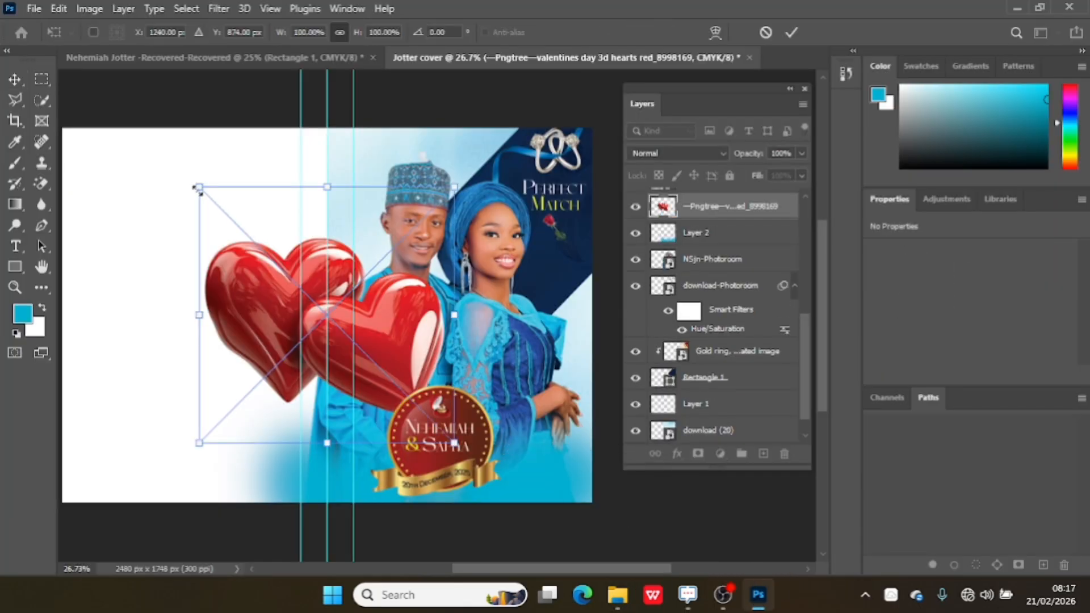
Scale the red hearts to about 36.45% and place them in the front cover's bottom-right corner beside the ribbon.
left_click_drag(197, 191, 396, 322)
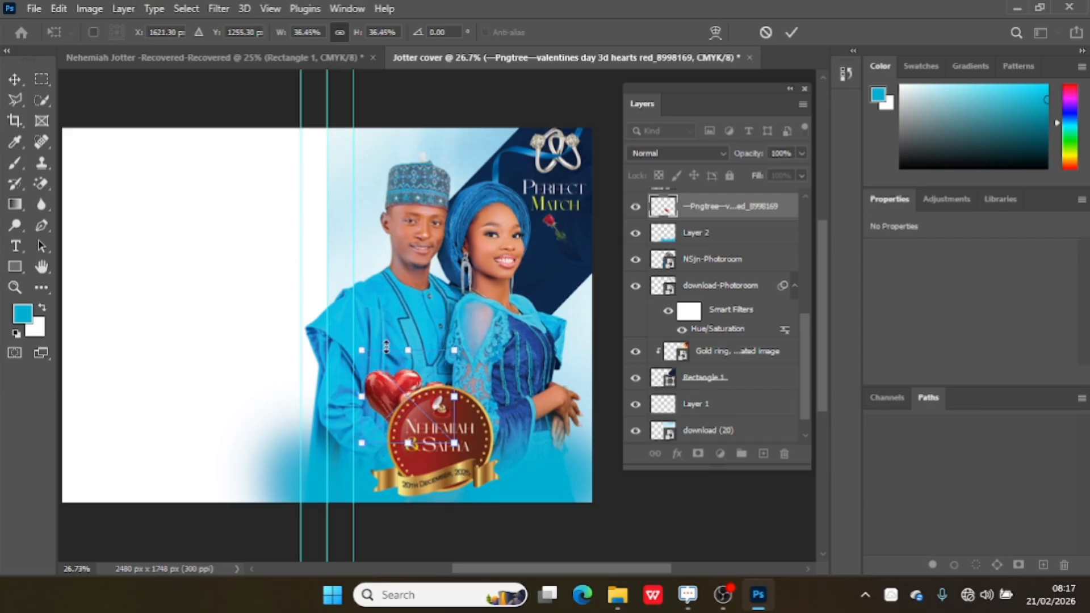
left_click_drag(386, 377, 525, 449)
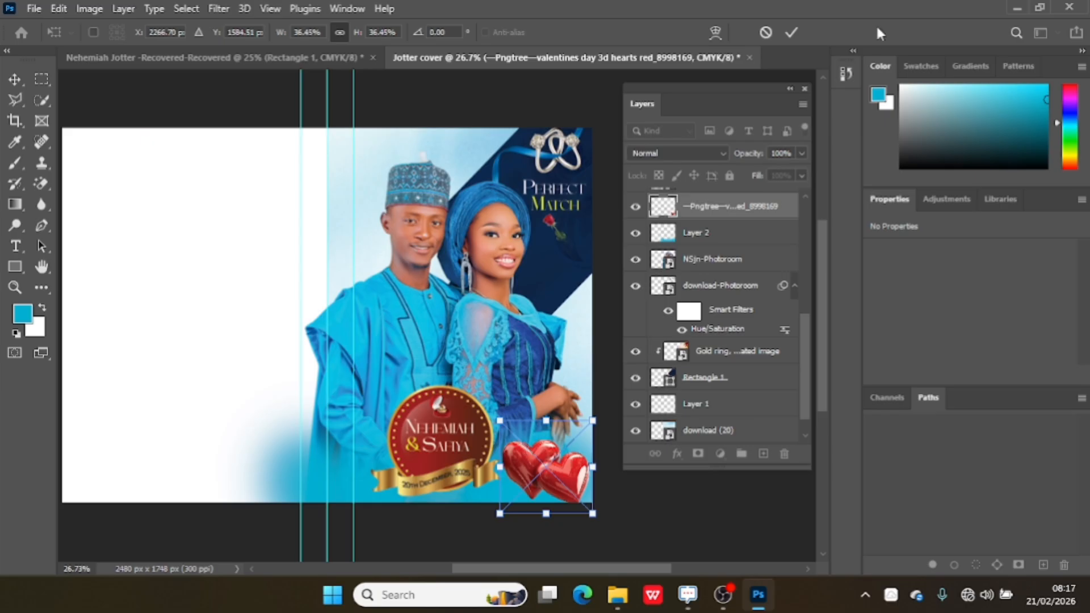
left_click(793, 34)
left_click_drag(550, 388, 554, 392)
Recolour the red hearts to teal with a Hue/Saturation adjustment, setting the hue to +167.
key("ctrl+u")
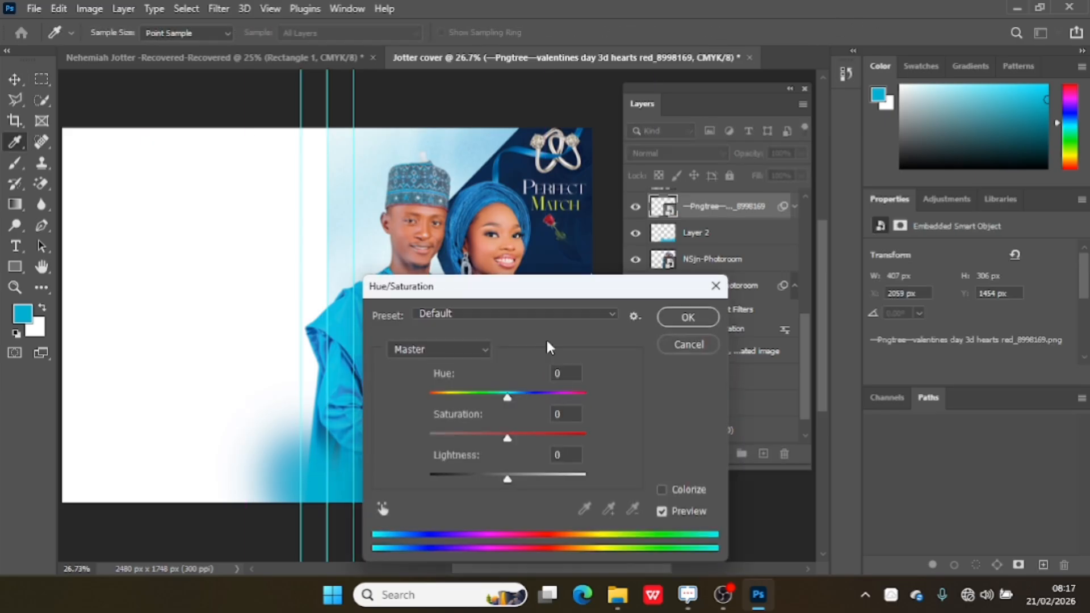
left_click_drag(590, 291, 291, 220)
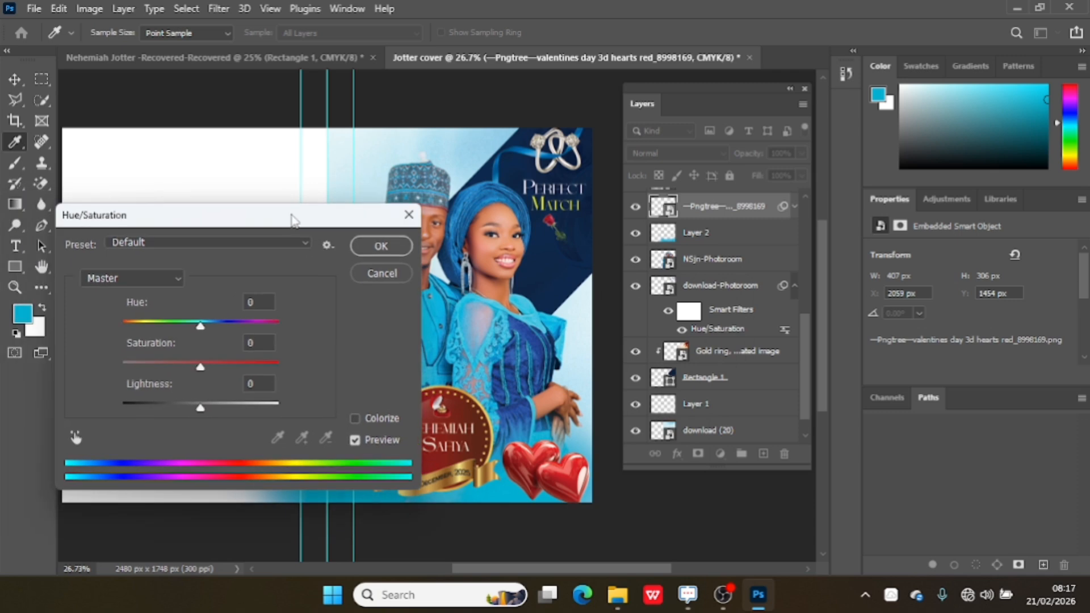
left_click_drag(202, 326, 276, 329)
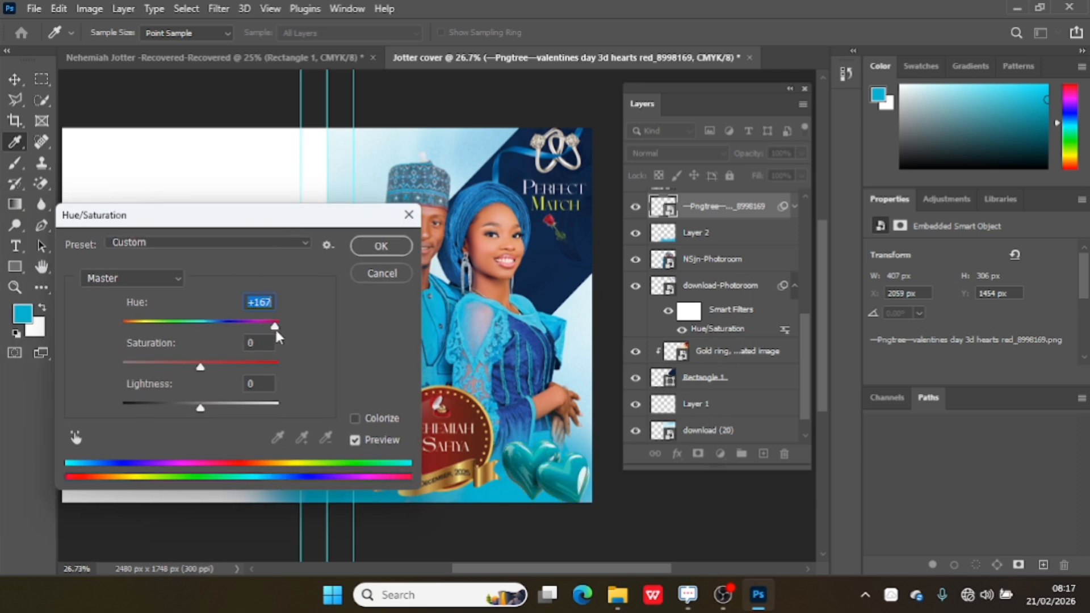
left_click(379, 246)
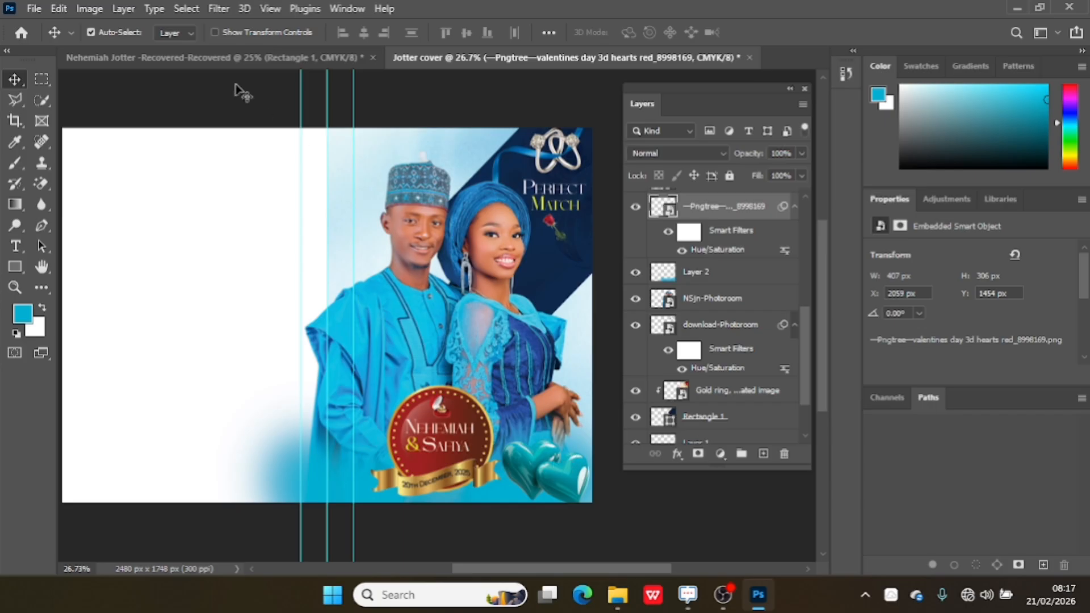
Motion-blur the hearts at angle 0 with a distance of 131 pixels, and place a duplicate behind the badge towards the front cover's spine edge.
left_click(215, 9)
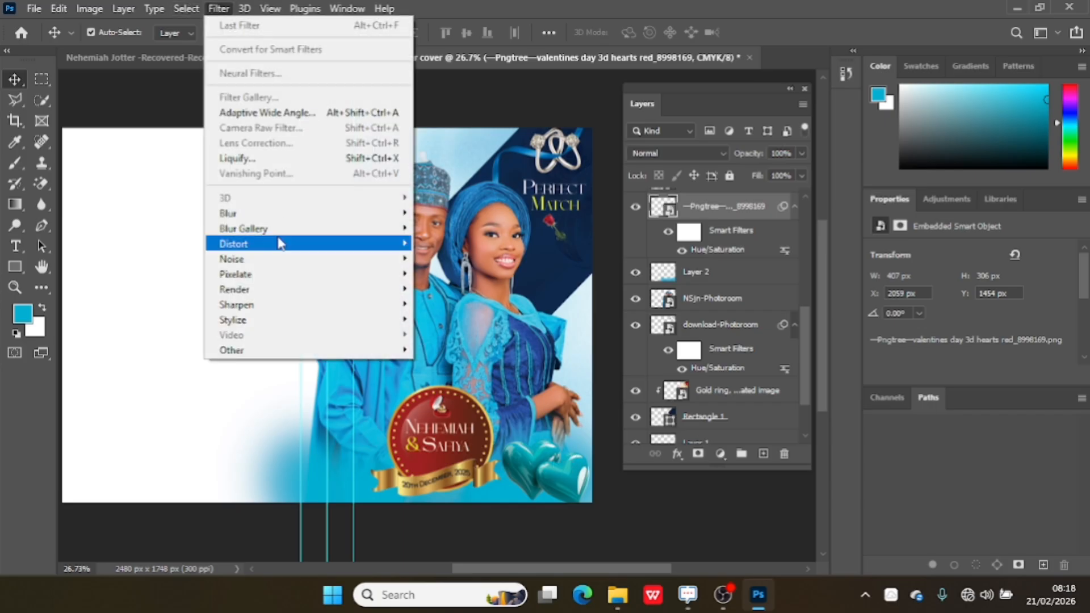
mouse_move(303, 221)
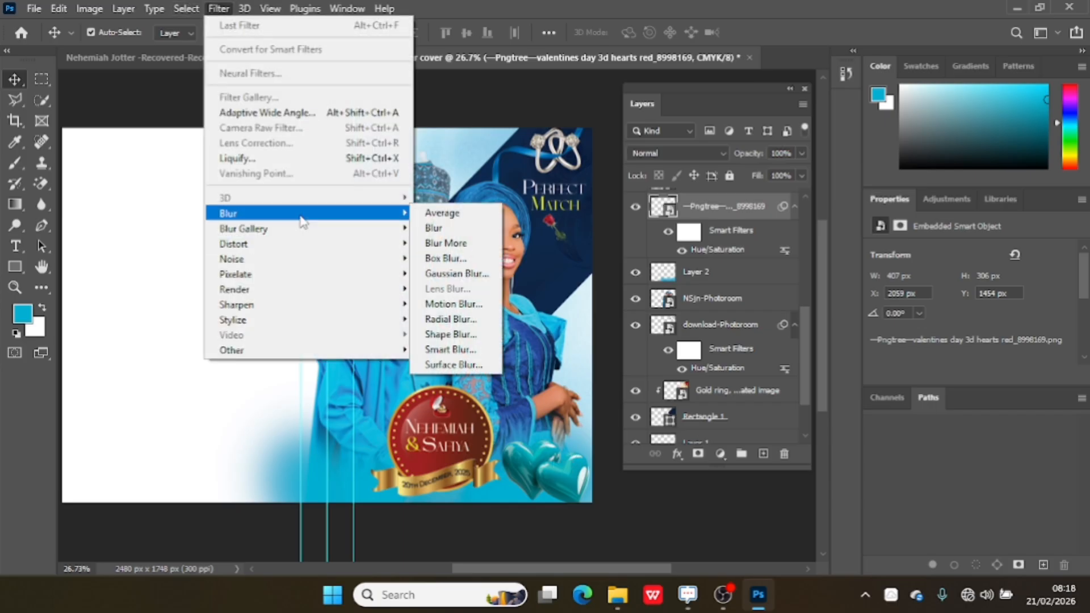
left_click(461, 305)
left_click_drag(443, 356, 480, 373)
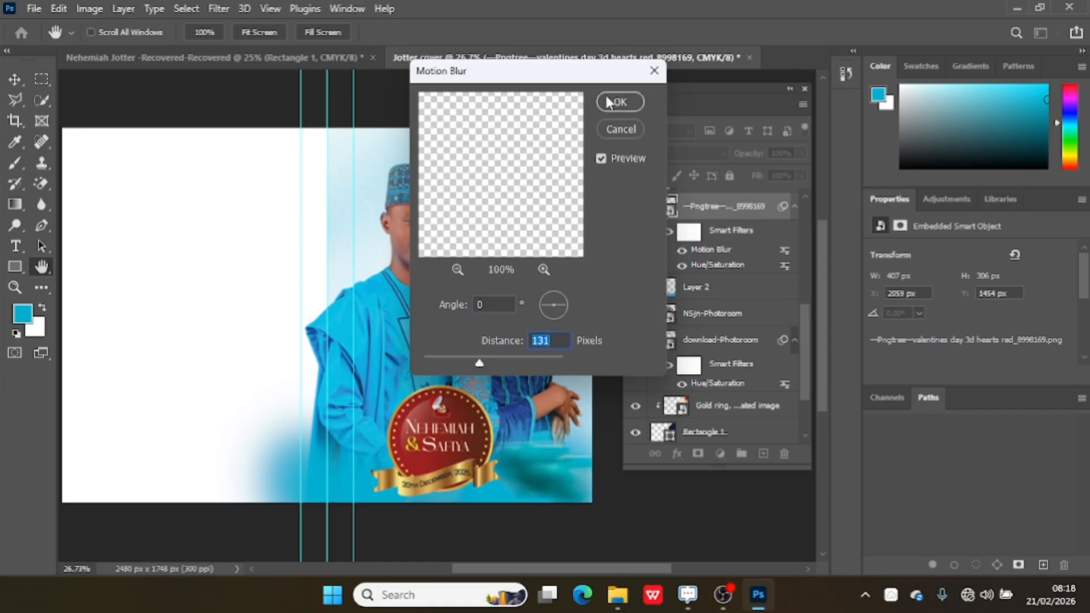
left_click(620, 102)
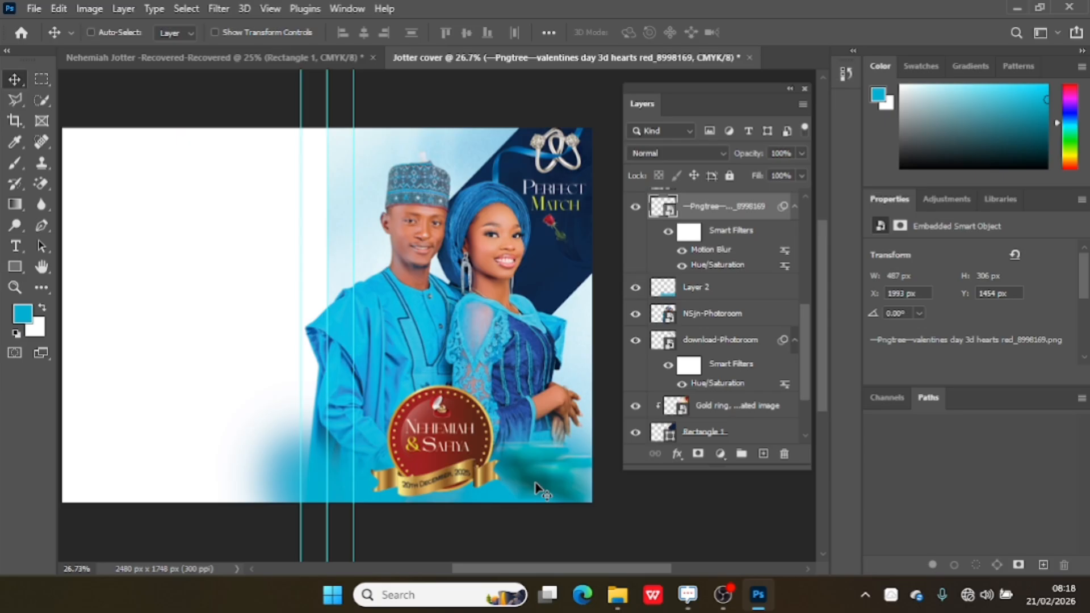
key("ctrl+j")
left_click_drag(536, 483, 342, 489)
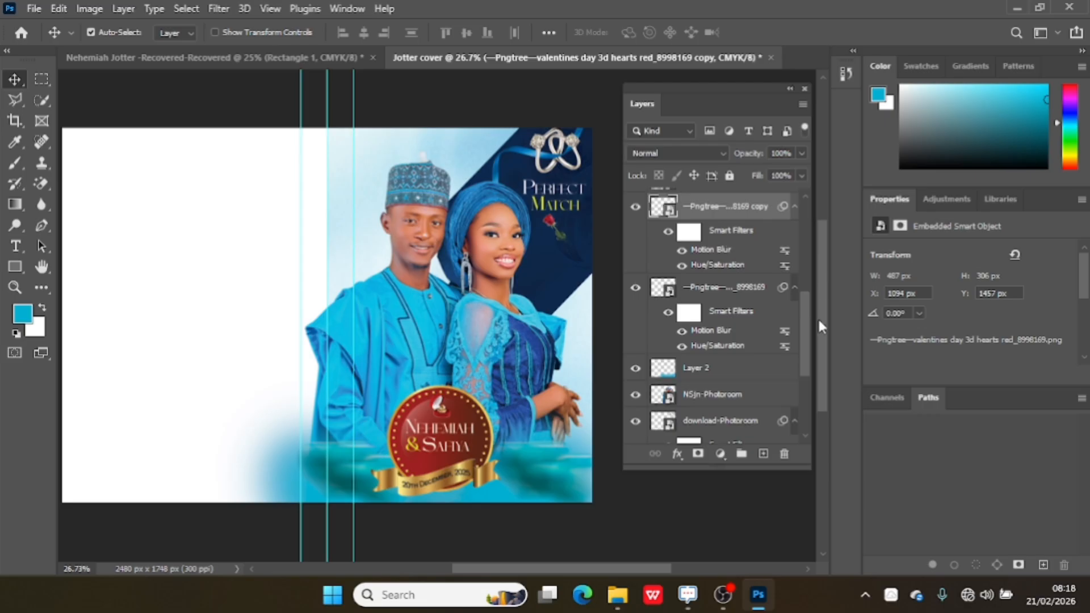
Delete the unused Layer 1 from the layer stack.
left_click_drag(807, 339, 817, 409)
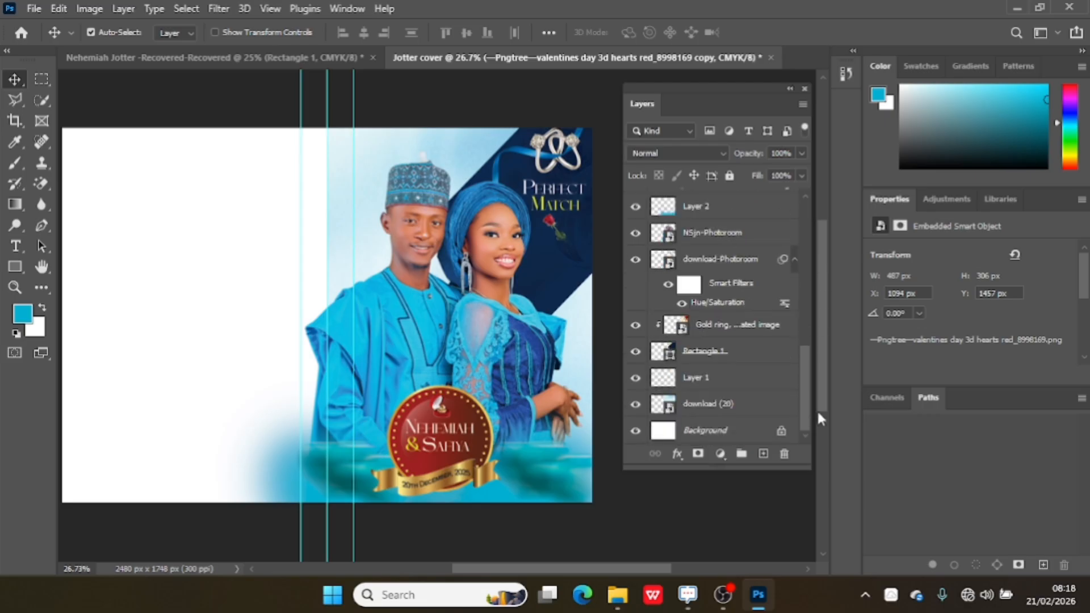
left_click(732, 388)
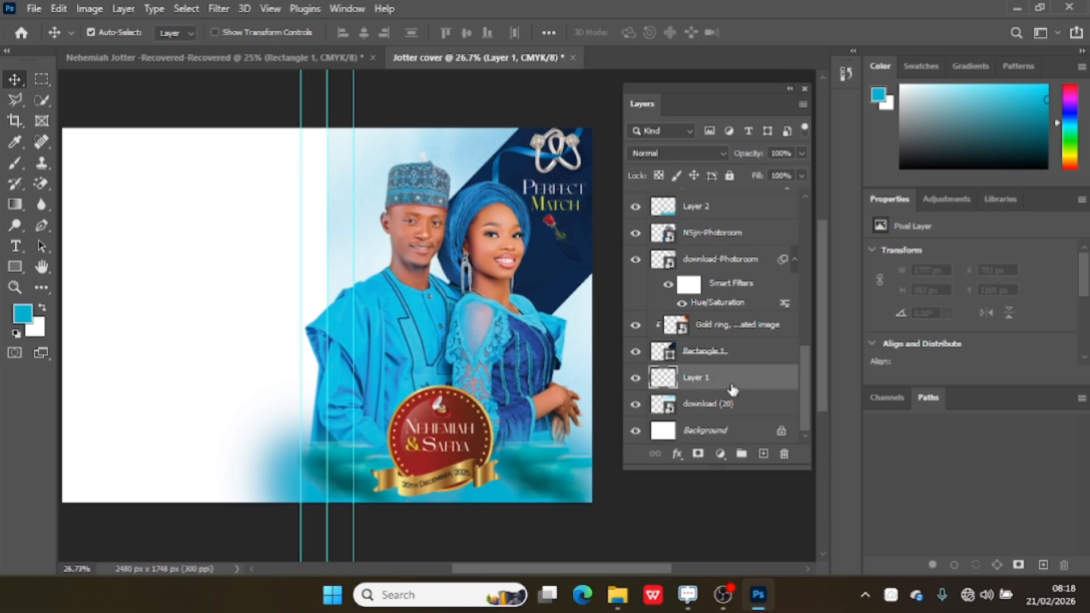
key("Delete")
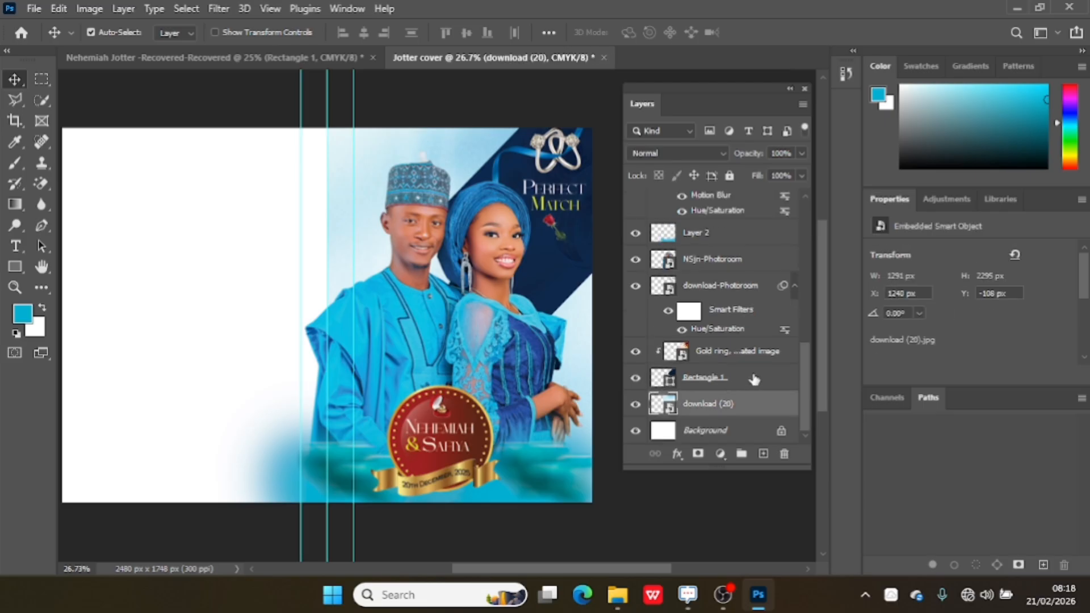
Group all layers from Rectangle 1 up to the date text.
left_click(754, 380)
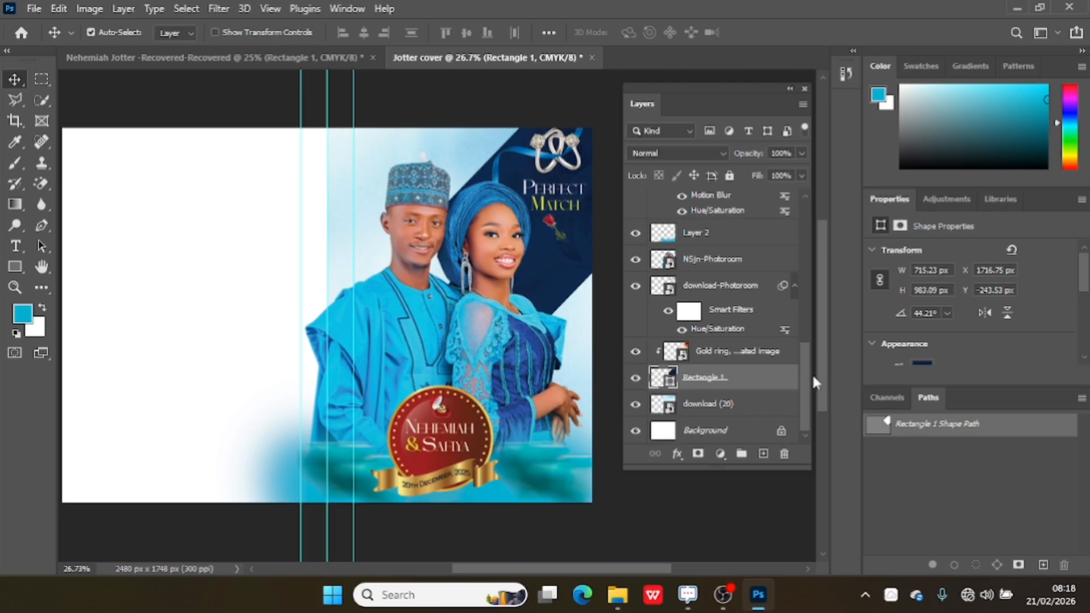
left_click_drag(805, 378, 802, 192)
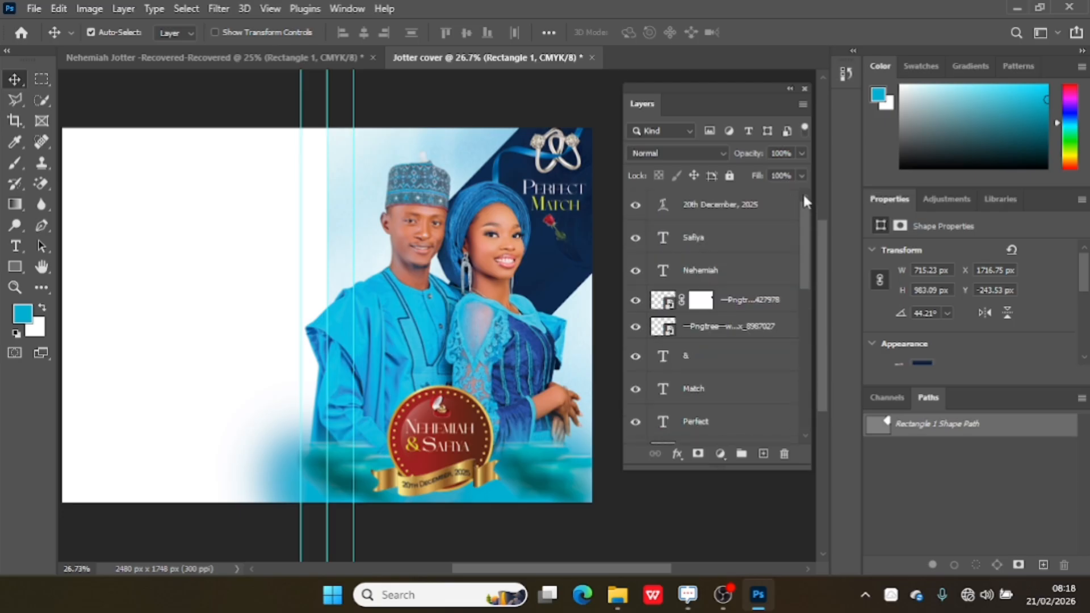
left_click(755, 204, "shift")
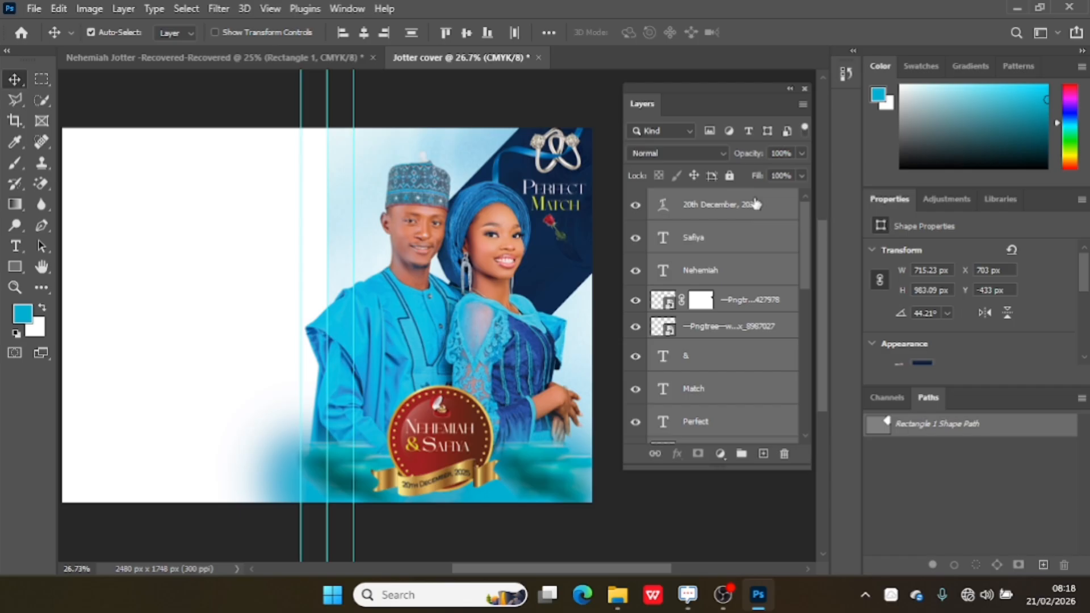
key("ctrl+g")
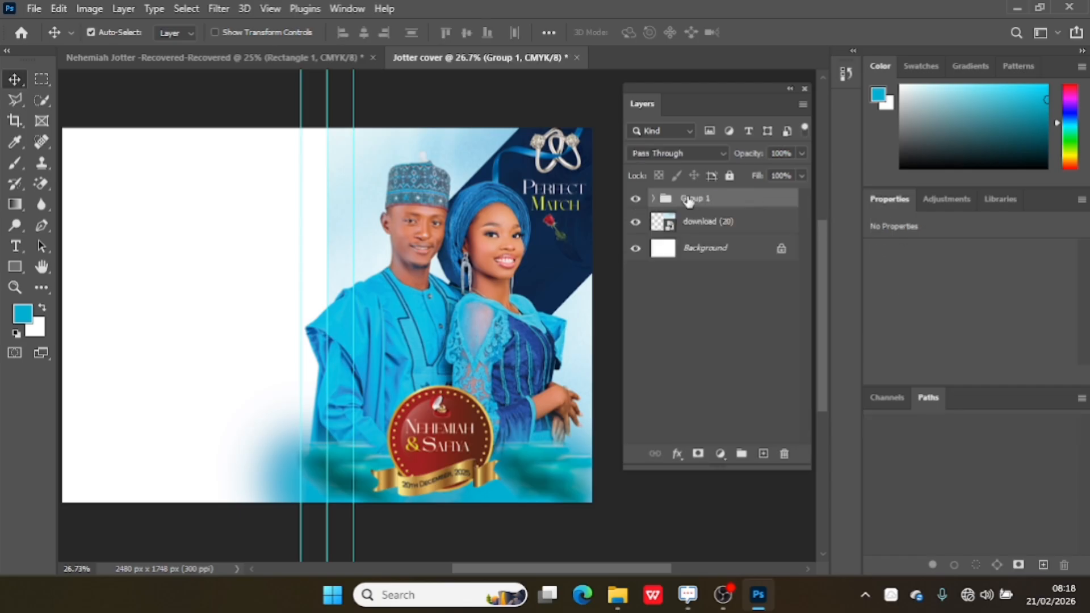
Rename the new layer group to Frontal Cover.
double_click(690, 198)
key("BackSpace")
type("Frontal Cover")
left_click(753, 301)
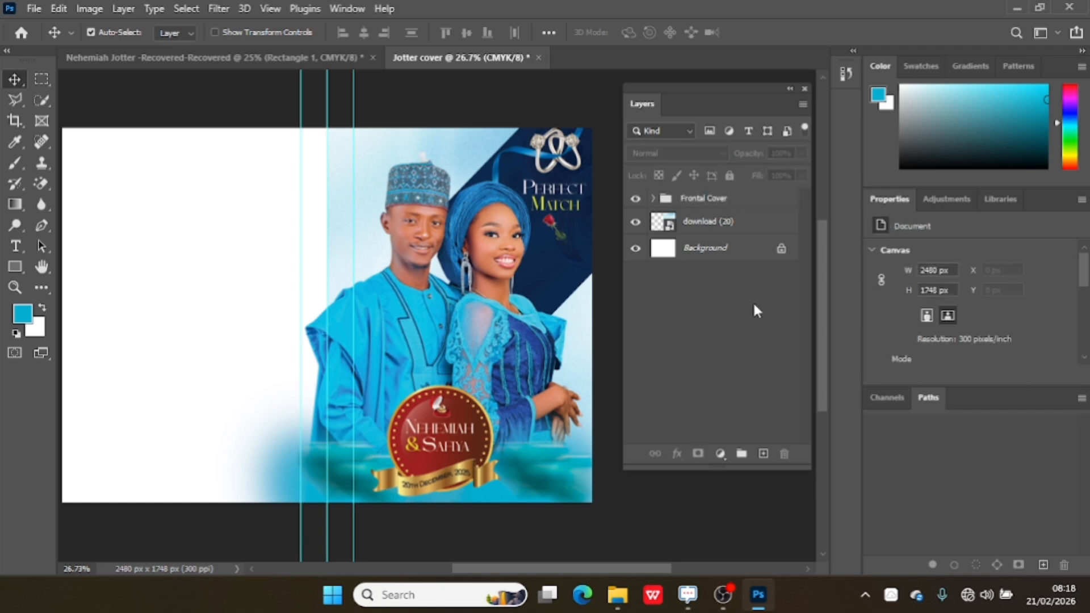
Duplicate the download (20) background layer, and undo the attempt to move the copy above the Frontal Cover group.
left_click(743, 234)
key("ctrl+j")
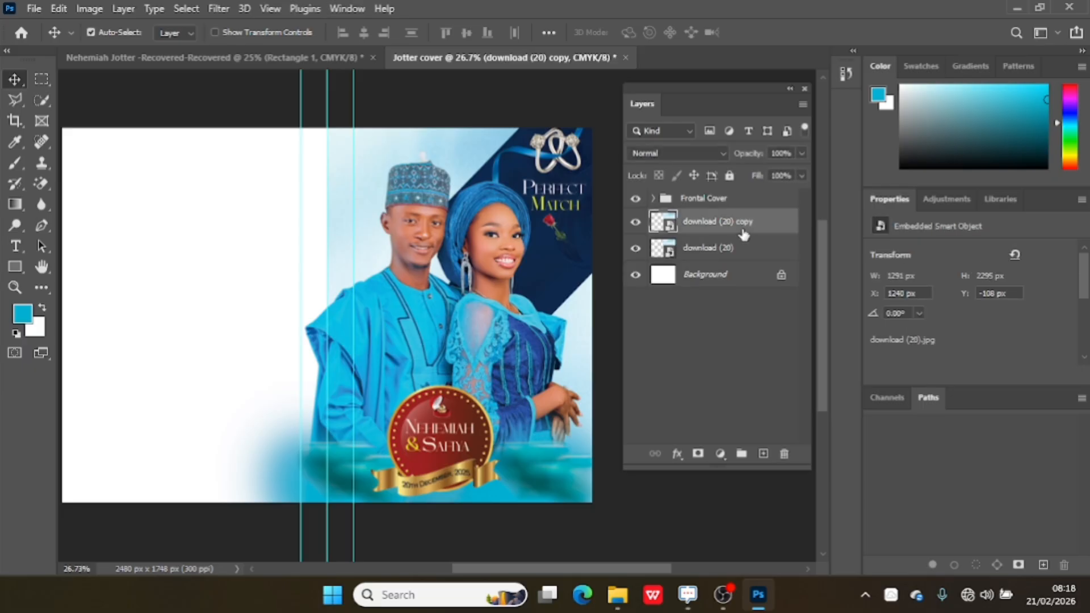
left_click_drag(743, 231, 741, 202)
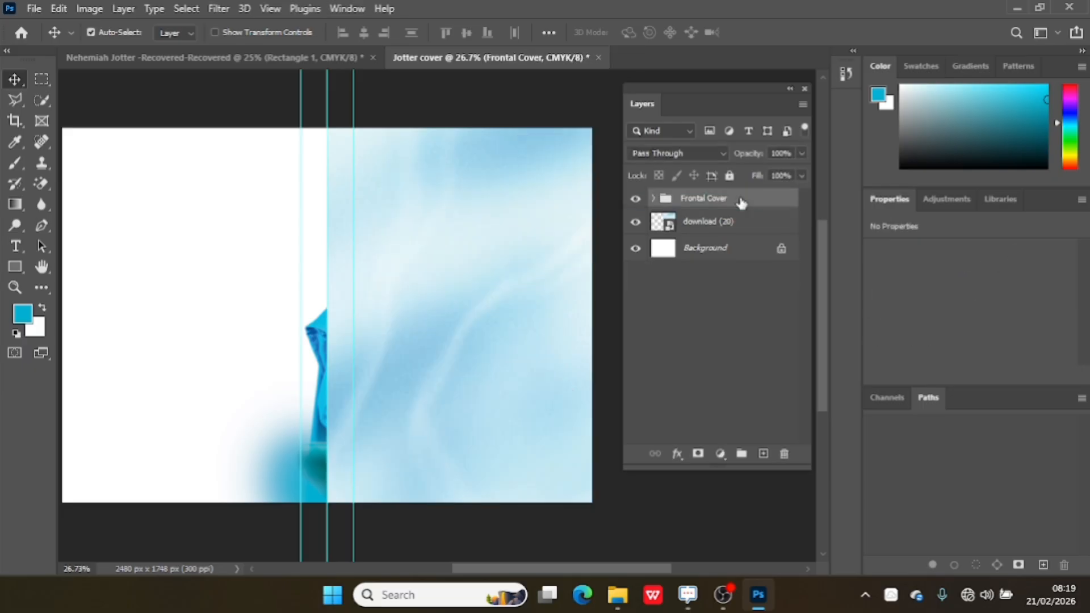
key("ctrl+z")
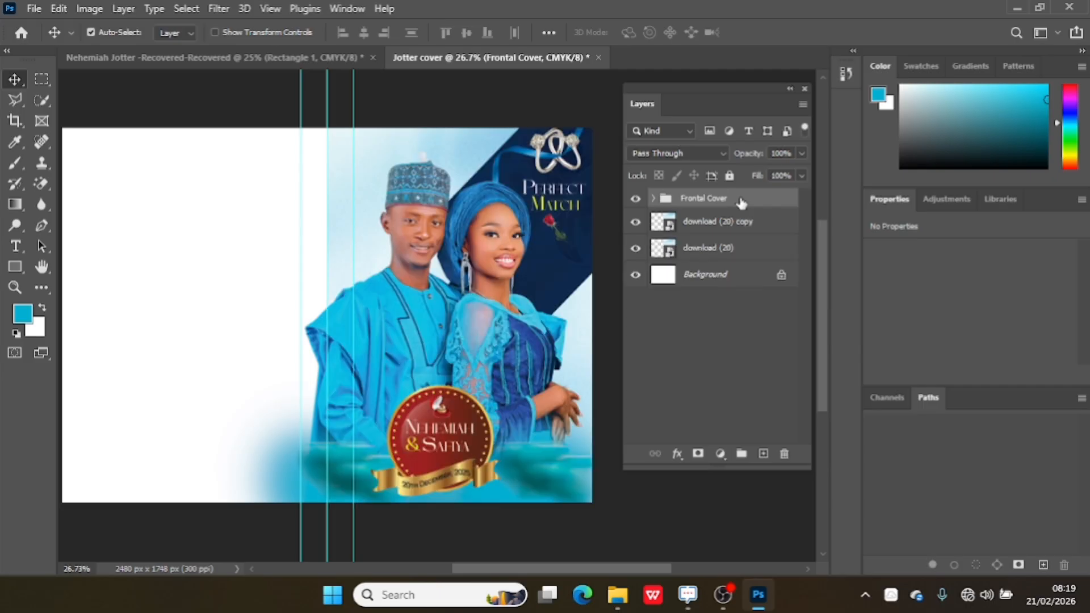
mouse_move(742, 225)
left_mouse_down()
mouse_move(707, 198)
mouse_move(684, 197)
mouse_move(740, 232)
left_mouse_up()
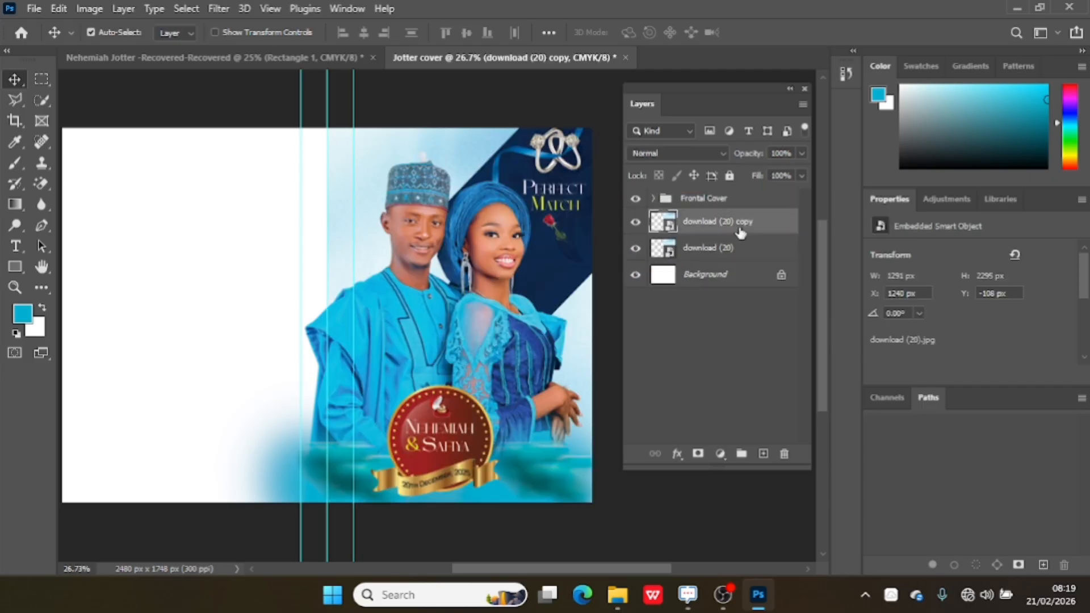
Add an empty layer above the Frontal Cover group and move the download (20) copy between the two.
left_click(716, 205)
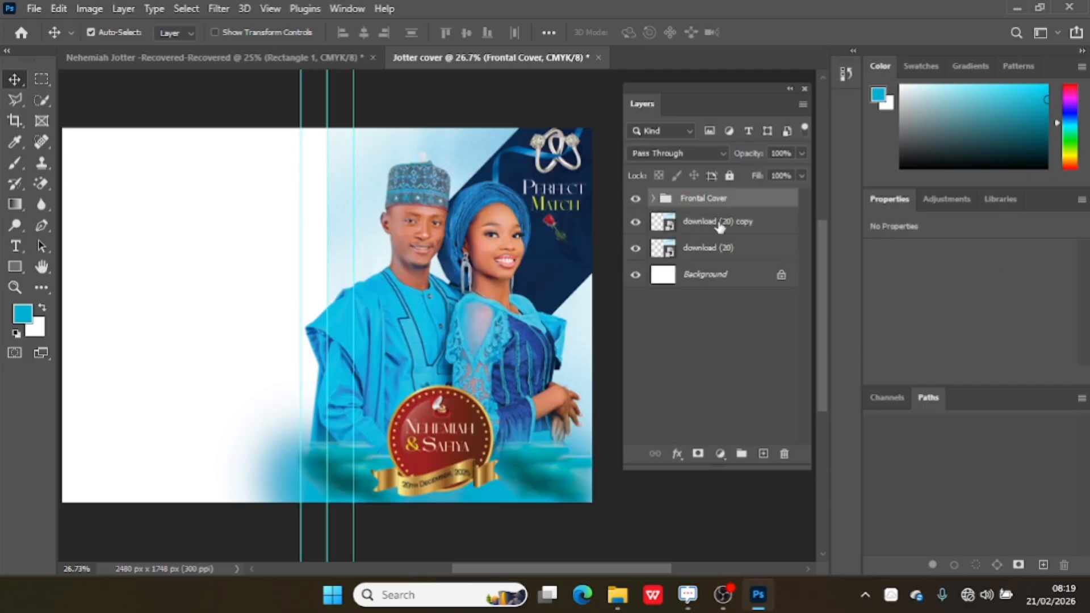
left_click(764, 454)
left_click_drag(734, 250, 716, 209)
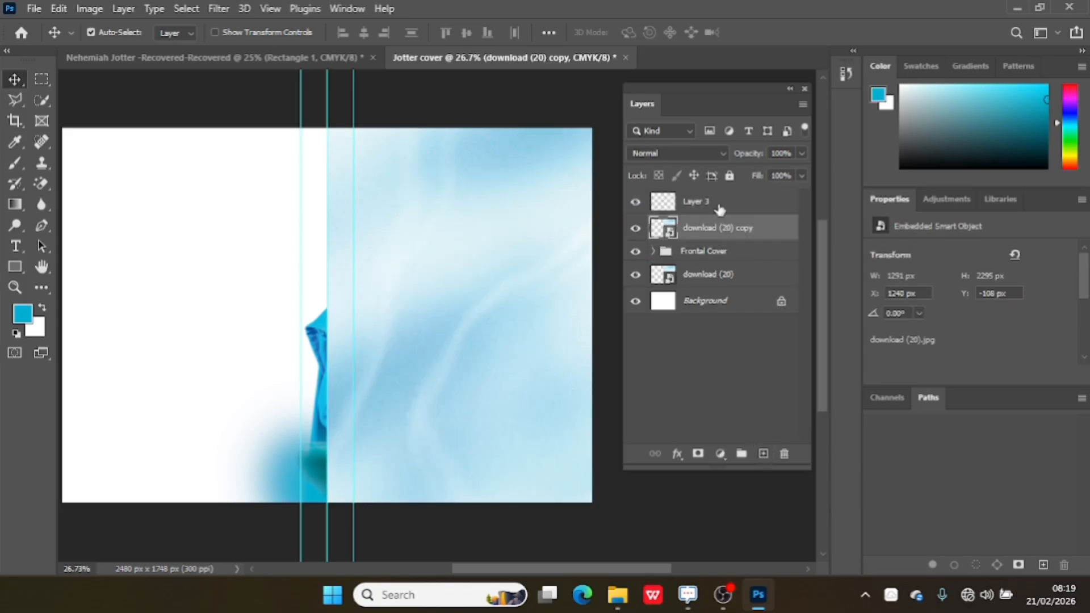
Move the background copy onto the blank back cover and nudge it to X -50 px so its edge meets the centre guide.
left_click_drag(482, 238, 203, 239)
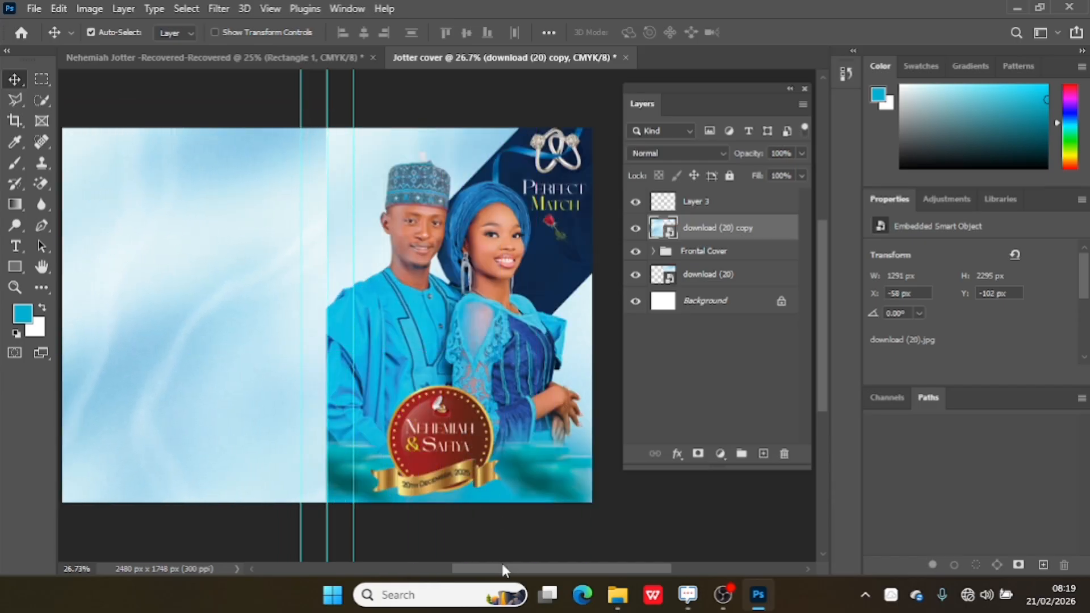
left_click_drag(503, 565, 457, 563)
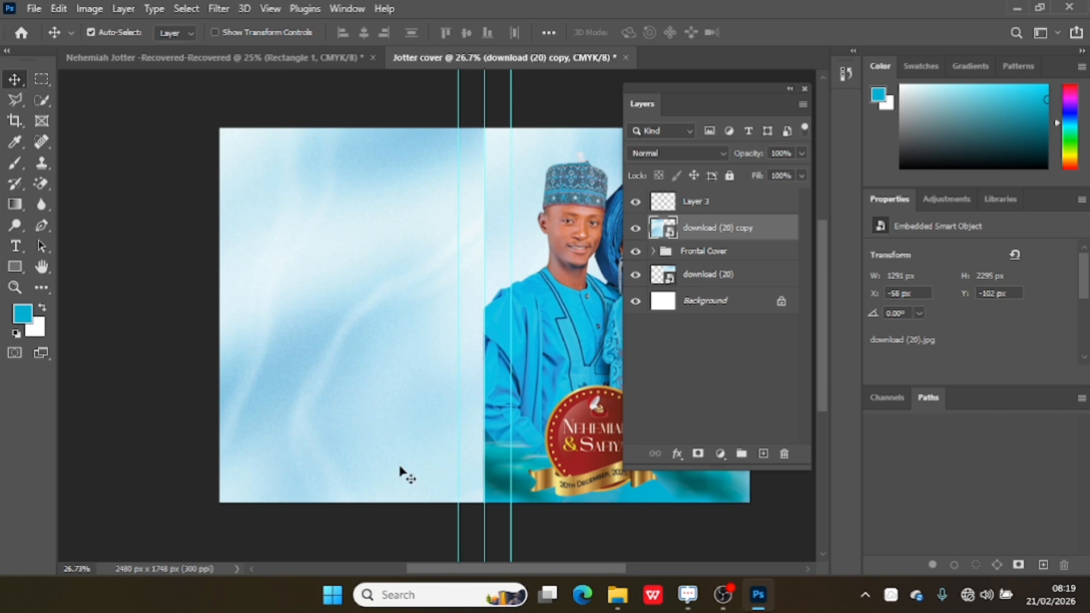
key("Right")
key("Right")
key("Right")
key("Right")
key("Right")
key("Right")
key("Right")
key("Right")
key("Right")
key("Right")
key("Right")
key("Right")
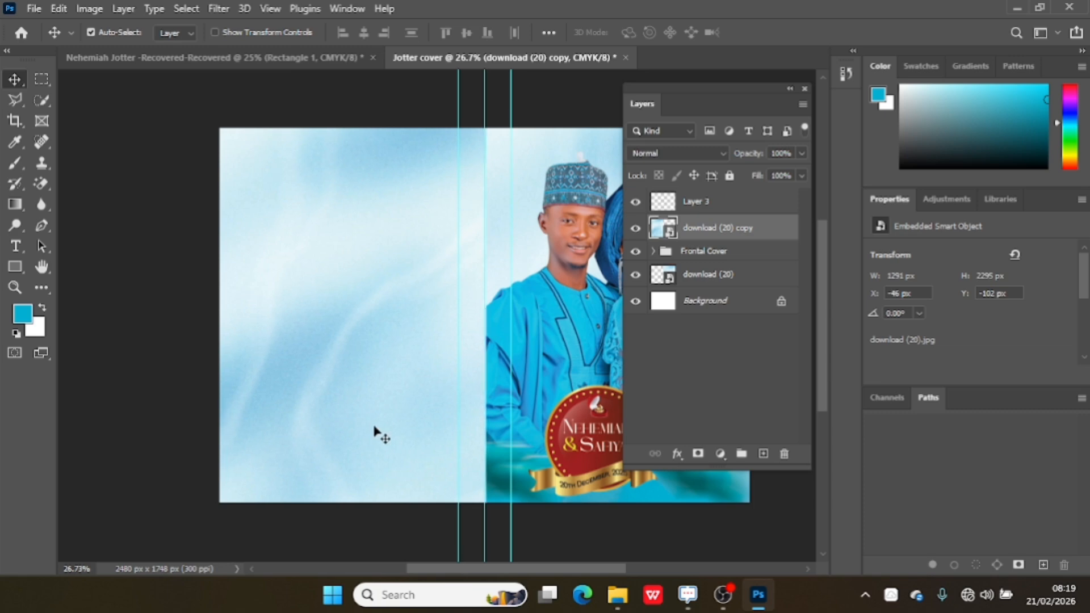
key("Left")
key("Left")
key("Left")
key("Left")
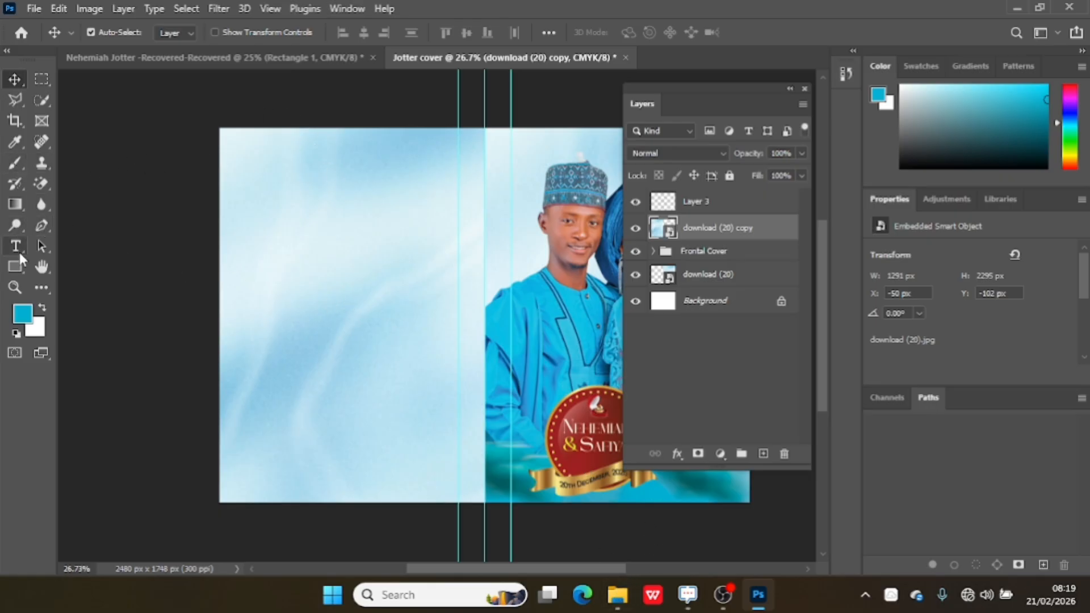
Draw a blue rounded rectangle of about 413 by 670 px with 30 px corners on the empty layer, over the back cover.
left_click(691, 199)
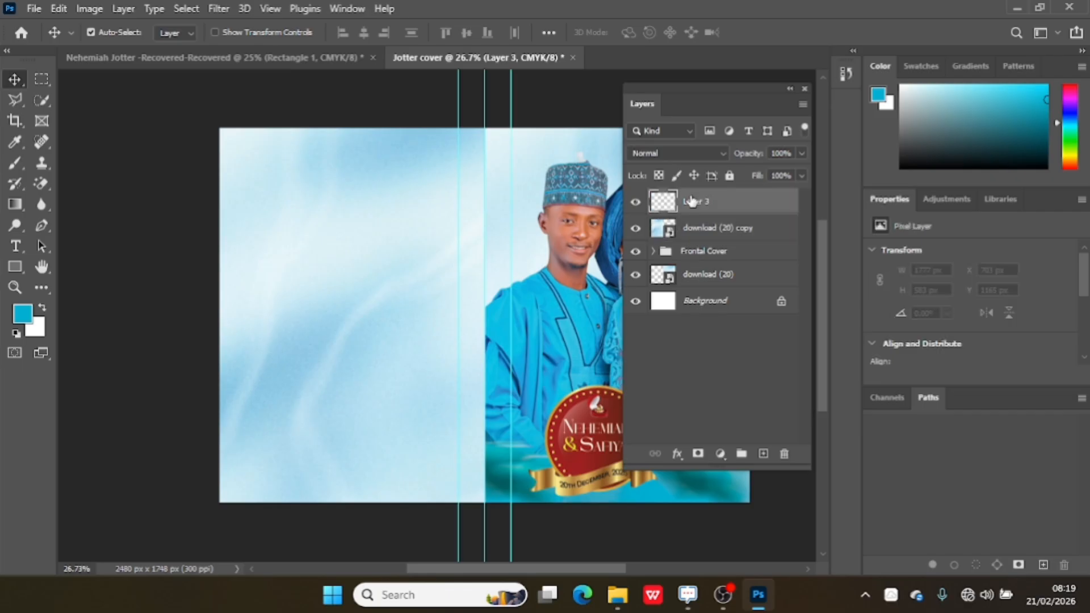
left_click(15, 267)
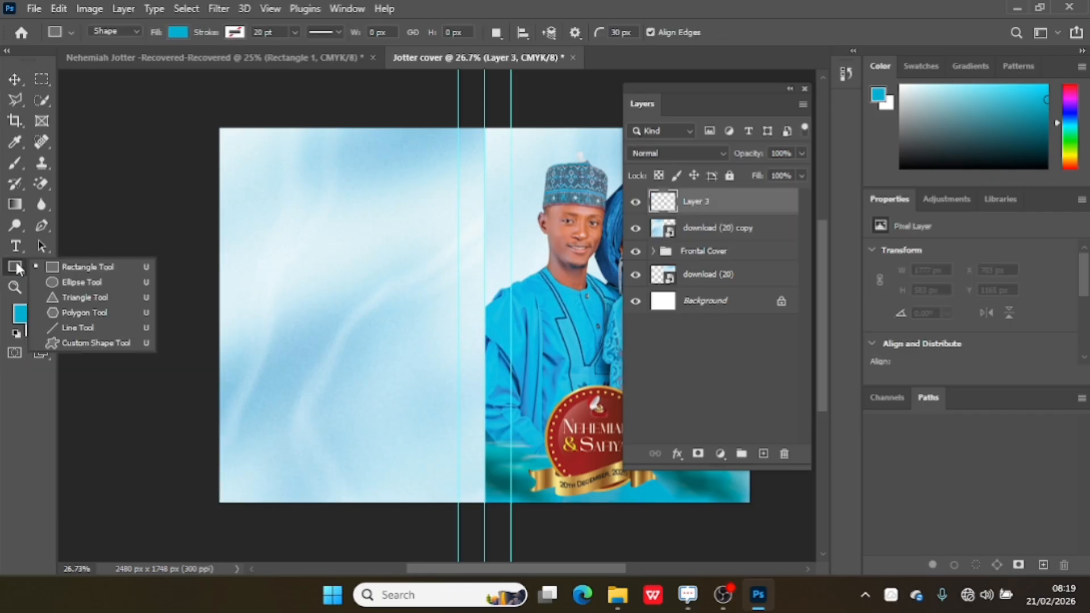
left_click(271, 233)
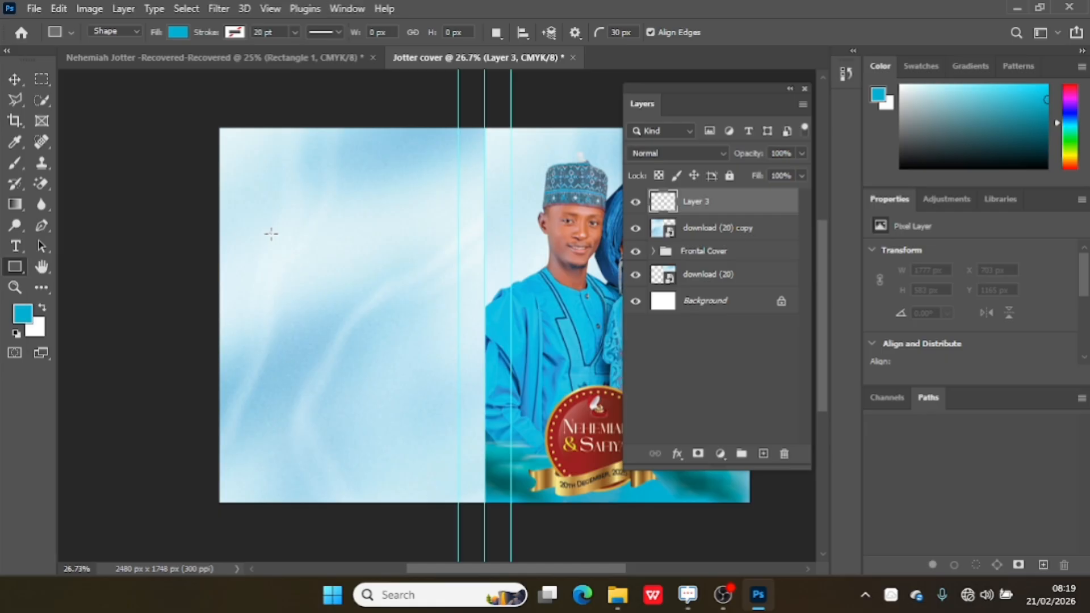
left_click_drag(270, 234, 314, 305)
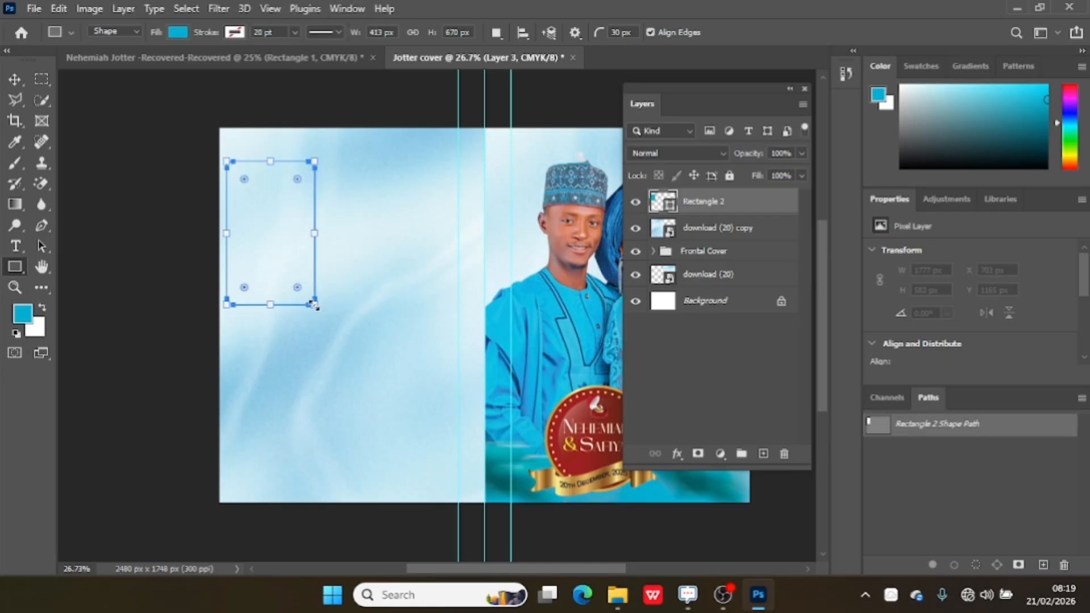
Move the rectangle to about X 134, Y 418 px and stack two copies vertically between it and the spine.
left_click(19, 77)
left_click_drag(286, 248, 409, 249)
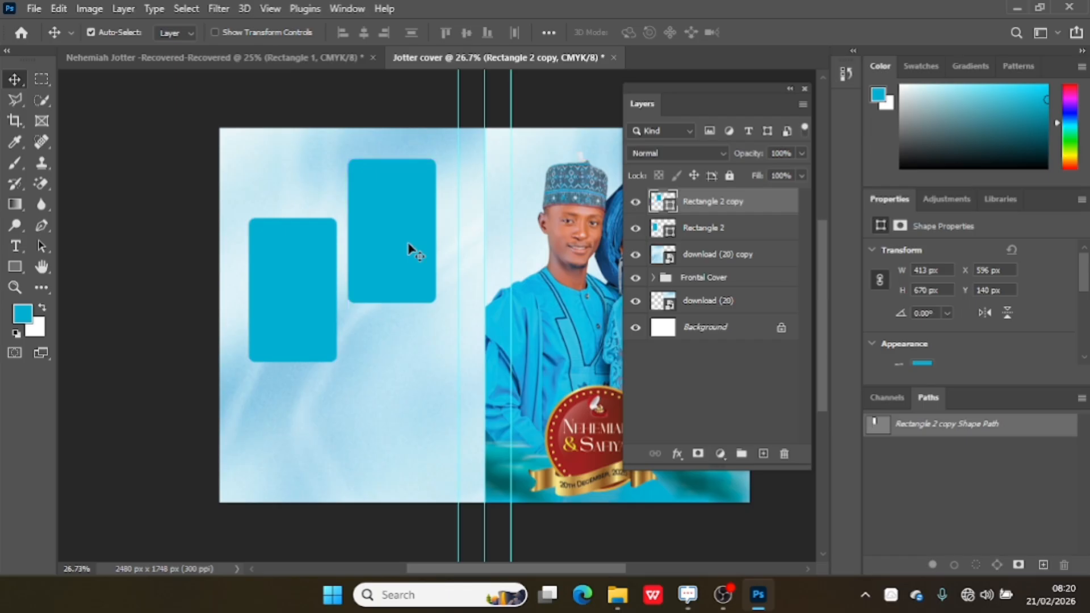
key("ctrl+j")
left_click_drag(409, 248, 408, 397)
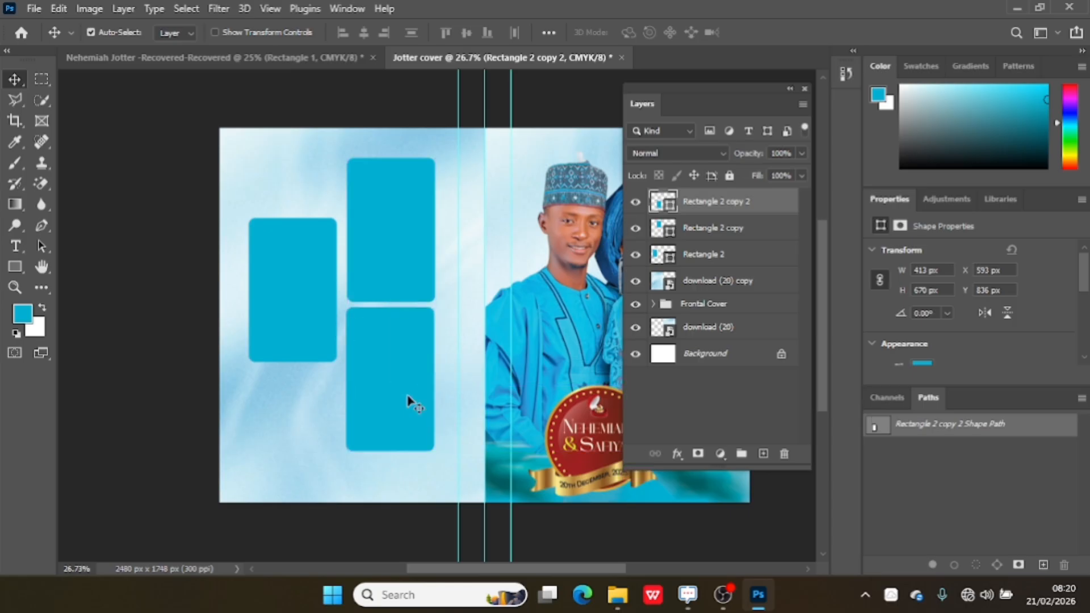
Place the NM2 photo from the Jotter folder directly above the Rectangle 2 frame layer.
left_click(320, 307)
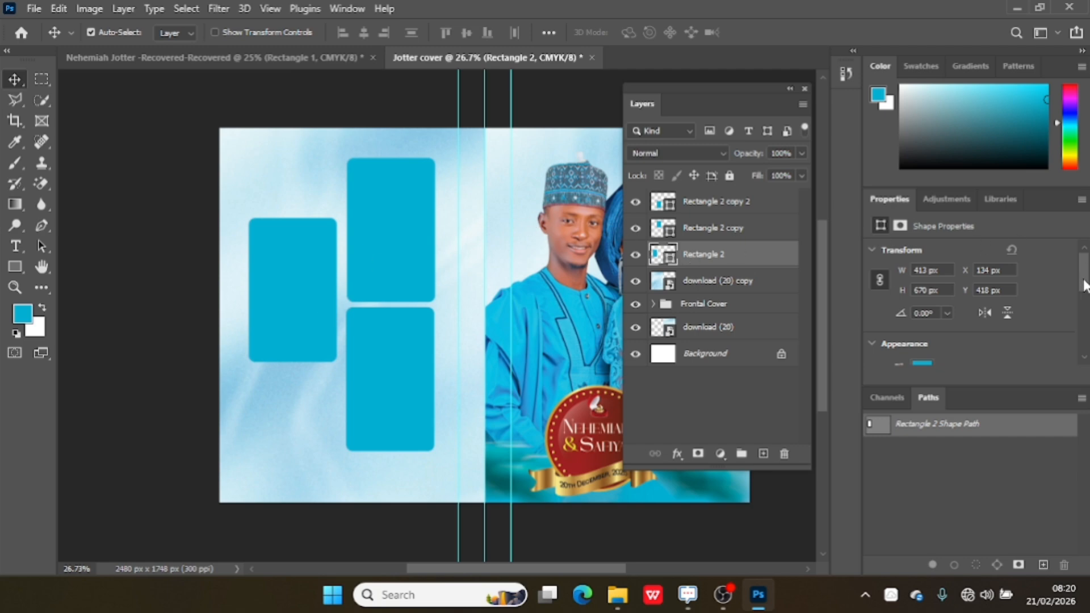
left_click_drag(1083, 281, 1087, 313)
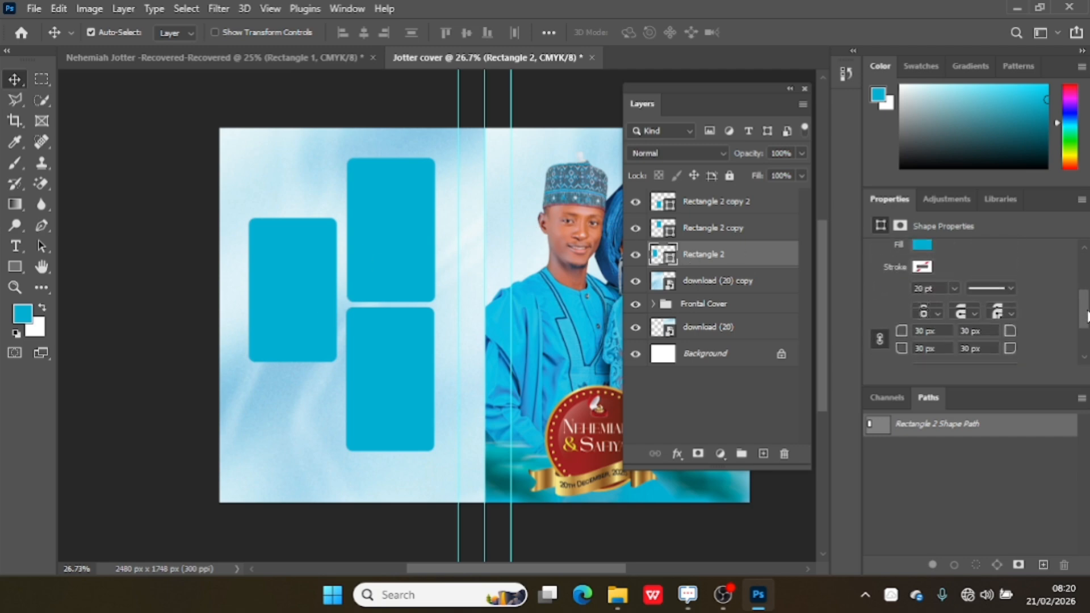
left_click(362, 275)
left_click(263, 301)
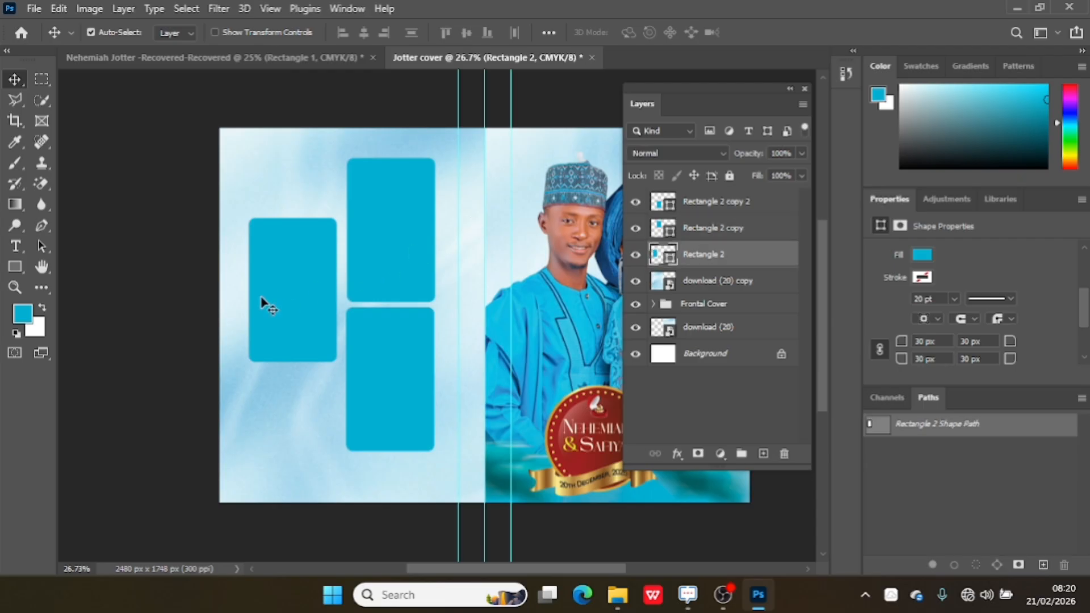
left_click(620, 584)
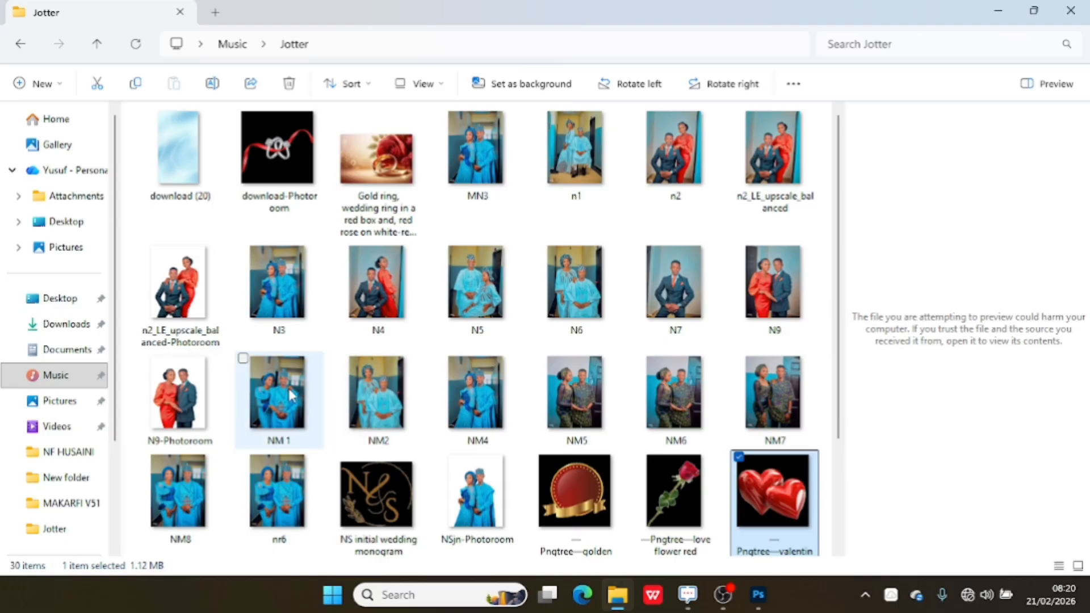
left_click_drag(420, 386, 285, 336)
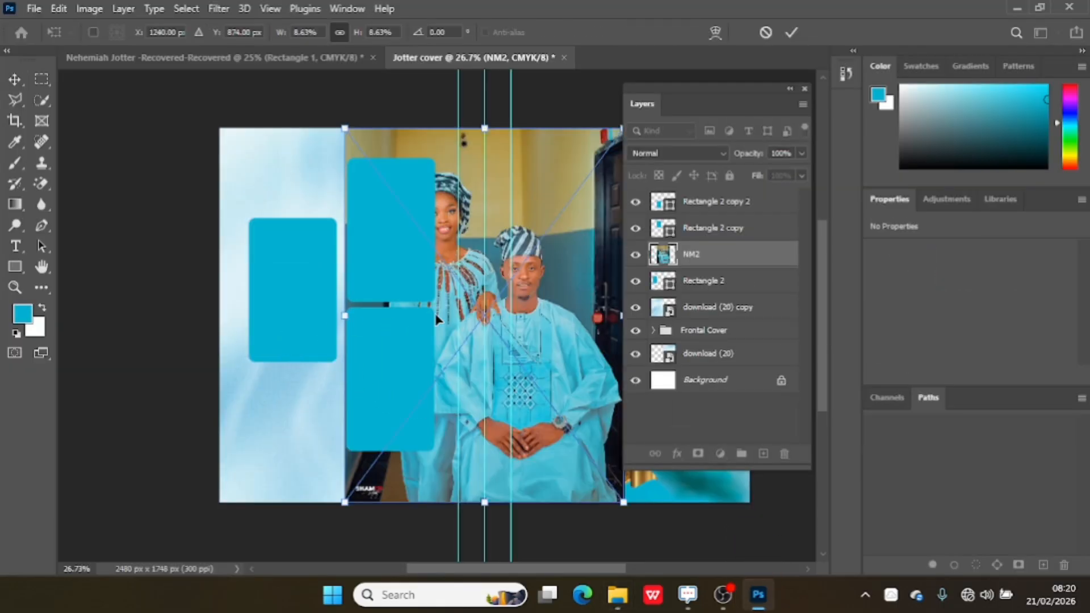
Scale the NM2 photo to about 5.03% and position it over the single outer frame on the back cover.
left_click_drag(548, 338, 314, 302)
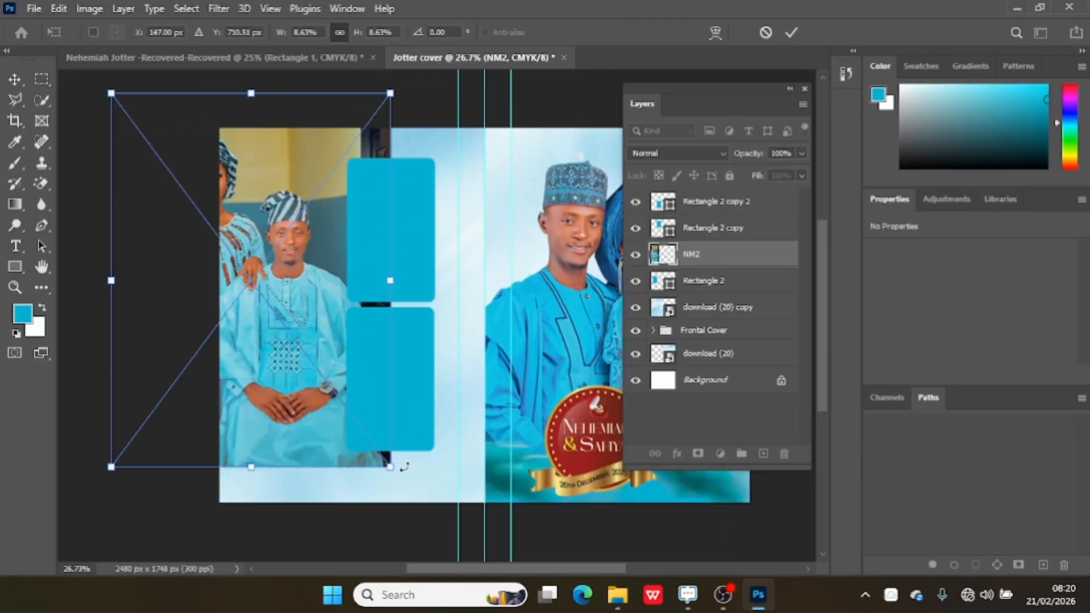
left_click_drag(390, 469, 304, 352)
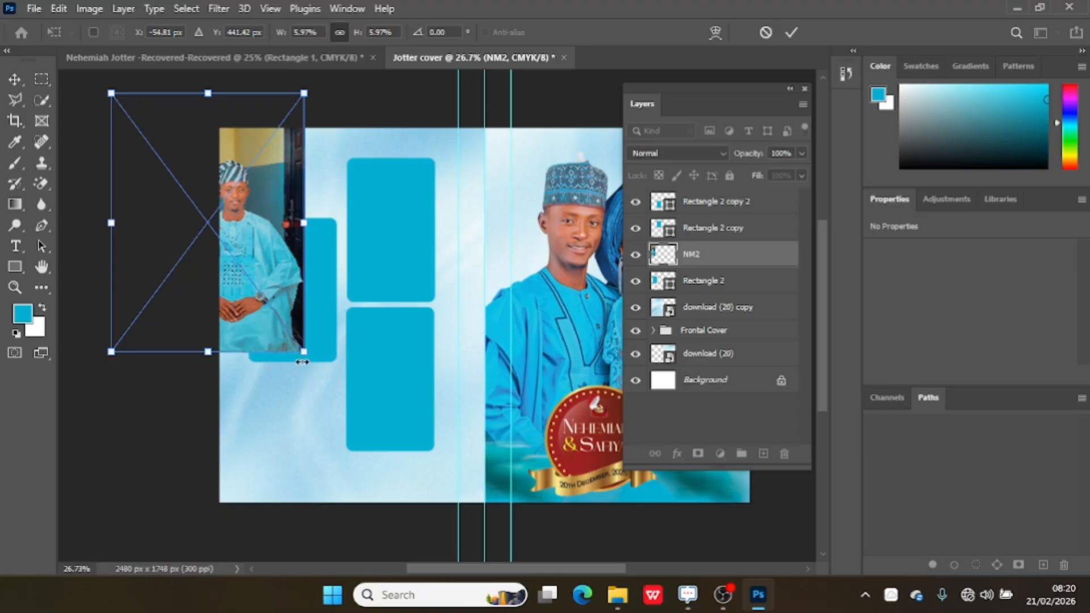
left_click_drag(274, 305, 308, 371)
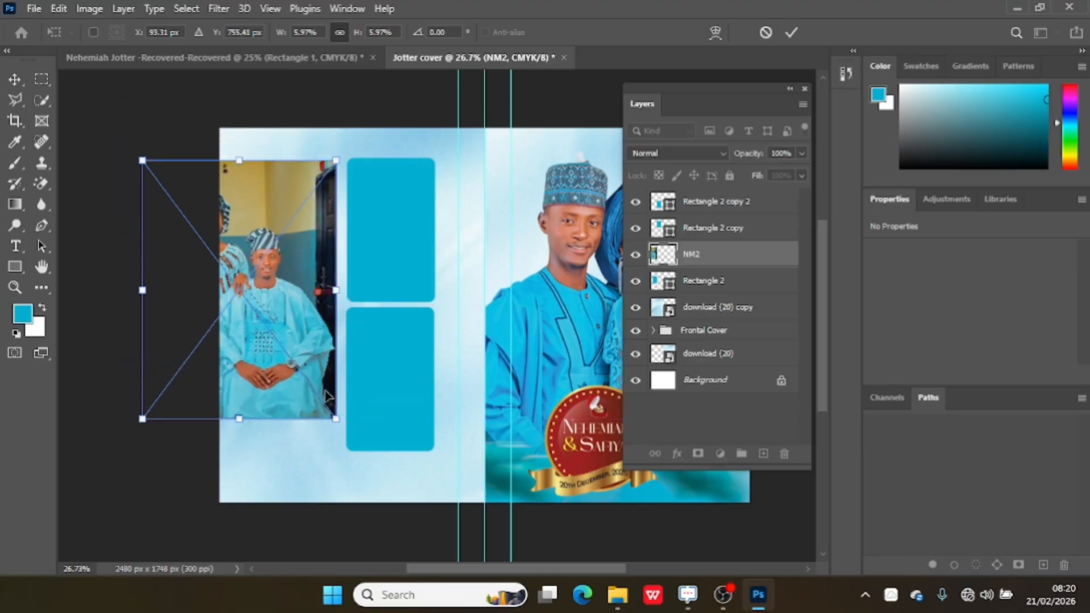
left_click_drag(332, 417, 305, 379)
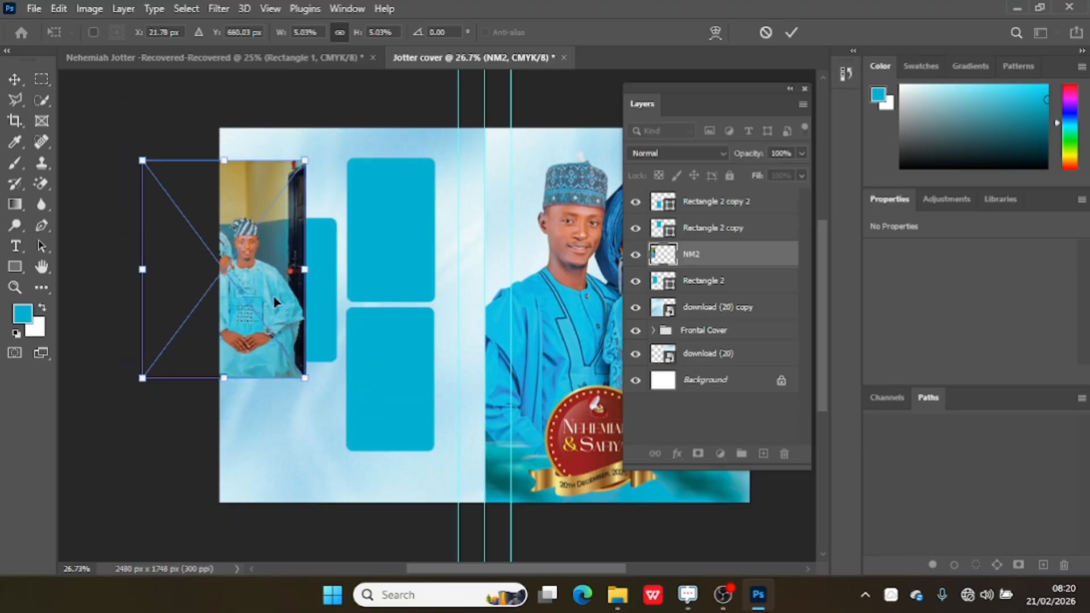
left_click_drag(278, 301, 339, 323)
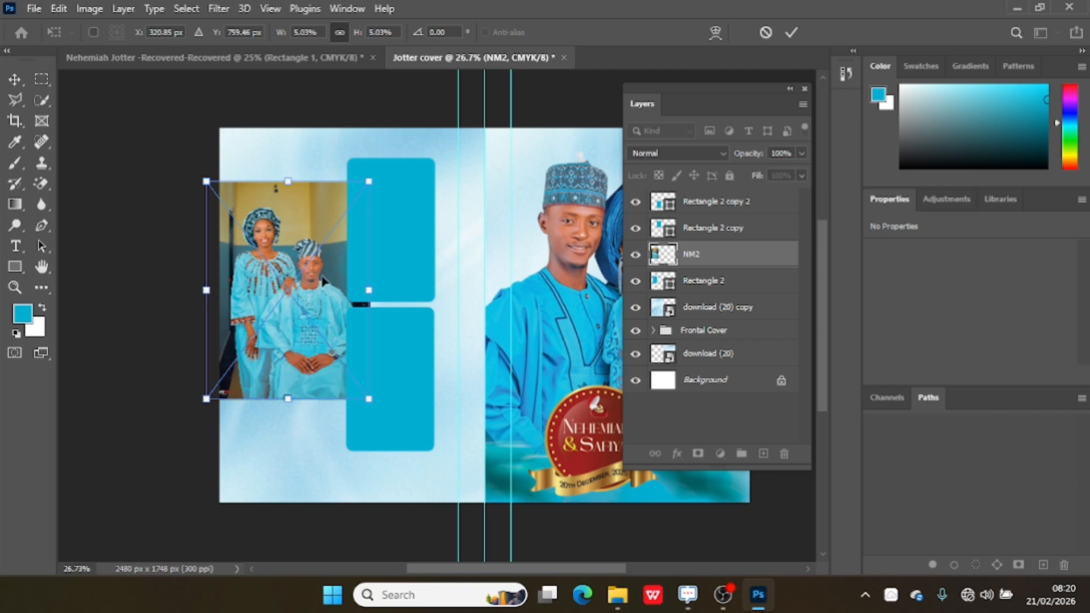
left_click(790, 33)
Clip the NM2 photo to Rectangle 2 and shift it to about X -35, Y 314 px so both faces sit inside the frame.
right_click(724, 262)
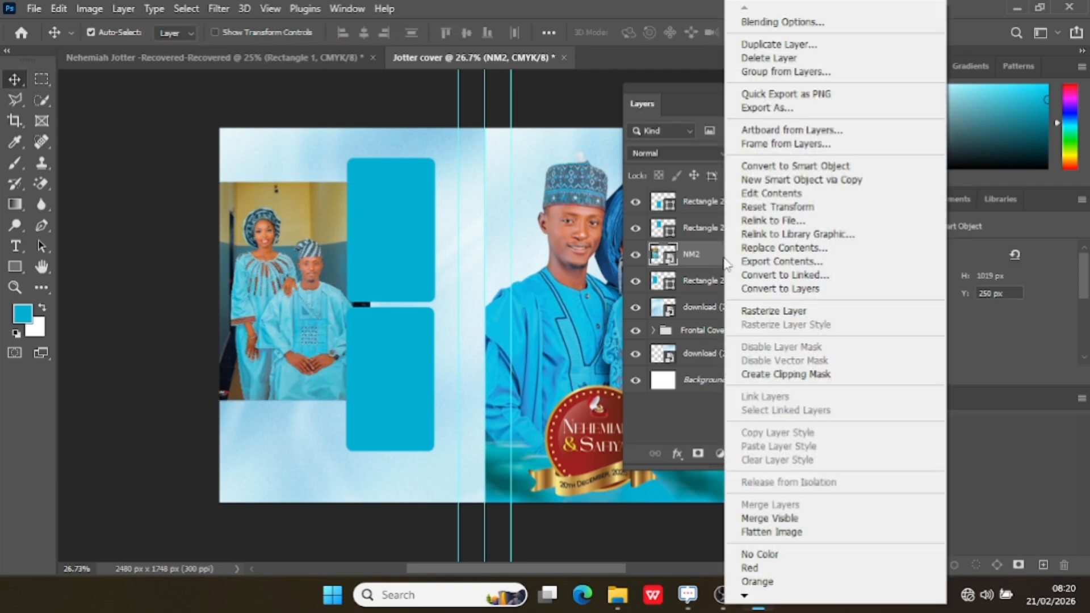
left_click(792, 377)
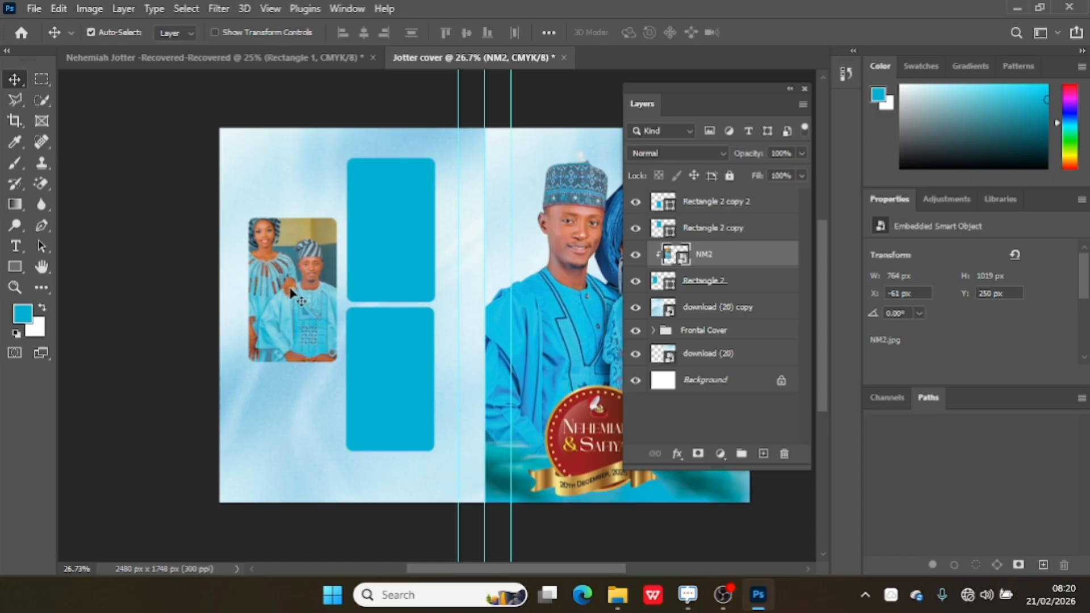
left_click_drag(289, 288, 296, 305)
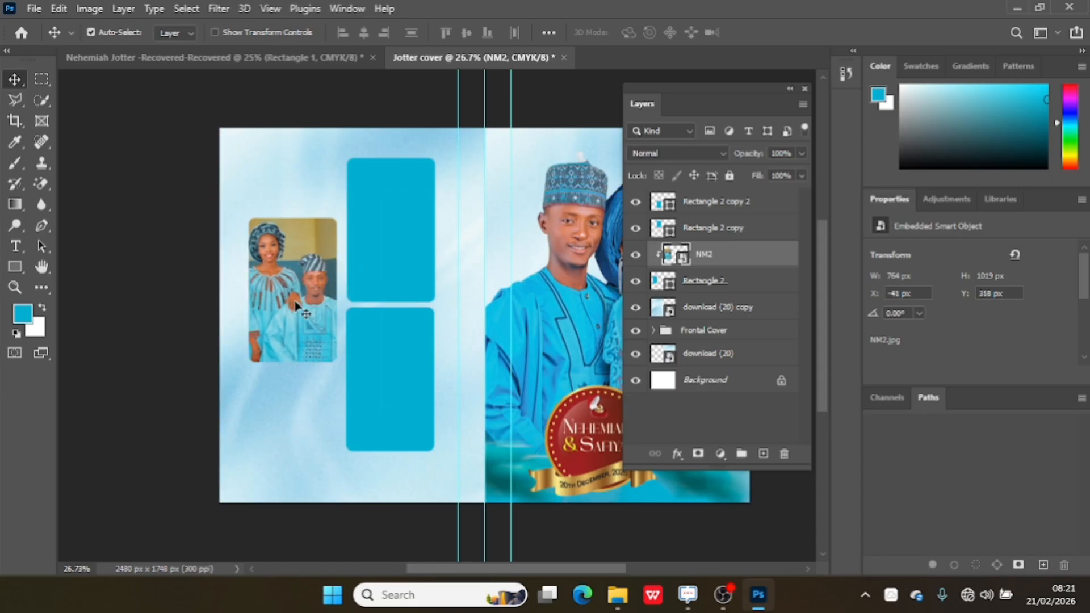
key("Up")
key("Up")
key("Up")
key("Up")
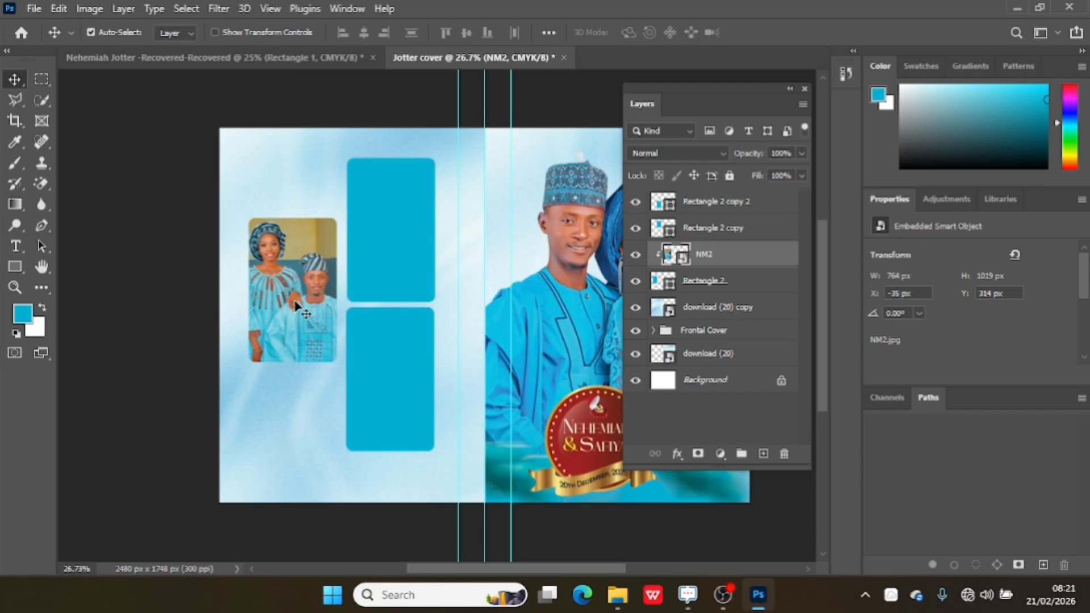
Place the N9 photo above the Rectangle 2 copy layer, scale it to about 4.04% and lay it over the upper frame beside the spine.
left_click(412, 221)
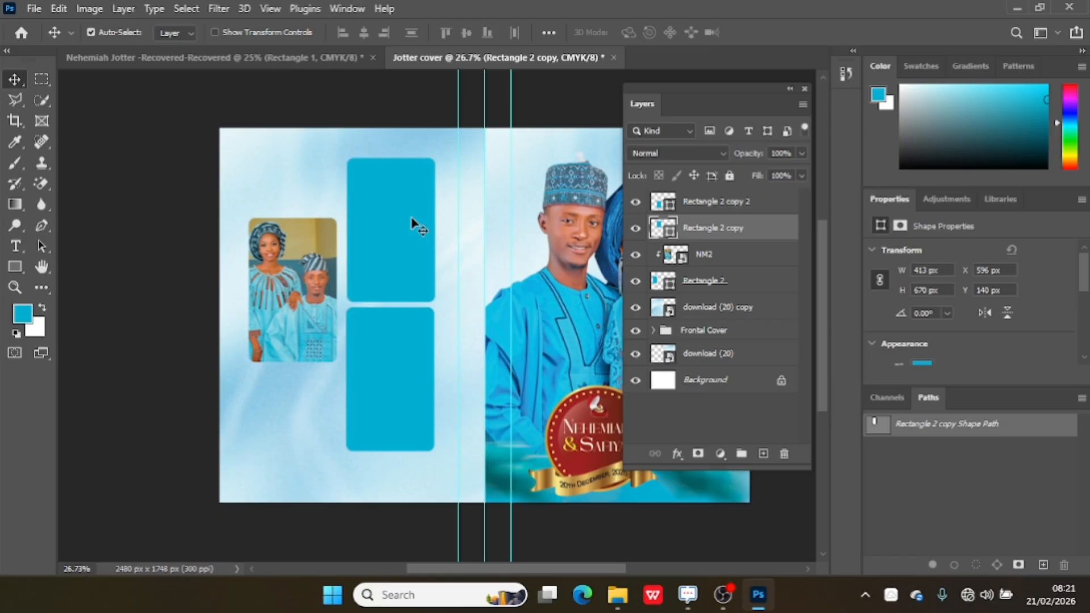
key("XF86MonBrightnessUp")
mouse_move(617, 597)
left_click(603, 552)
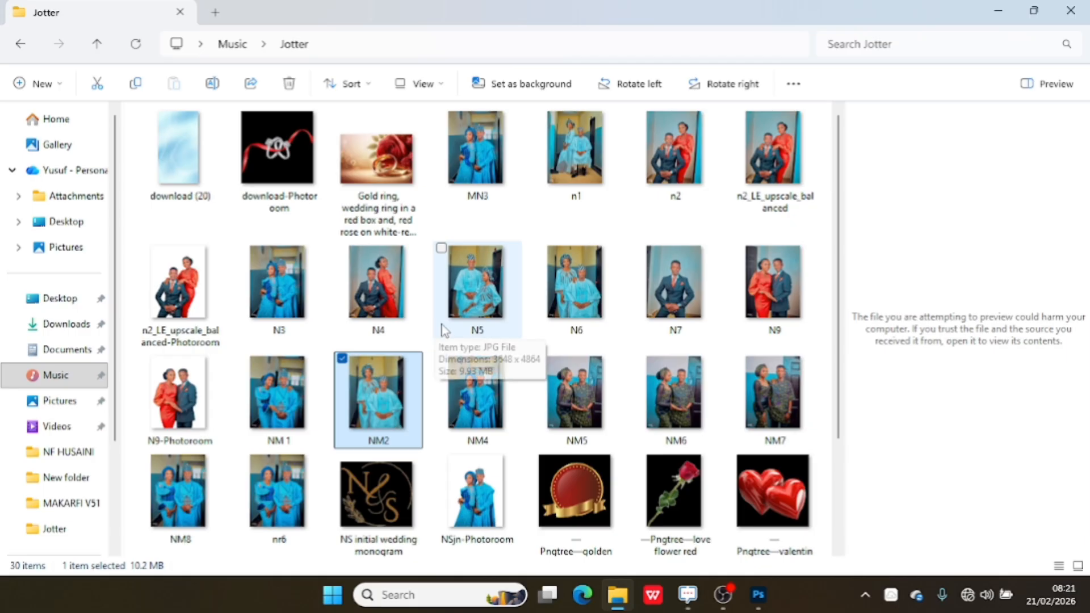
left_click_drag(780, 315, 382, 310)
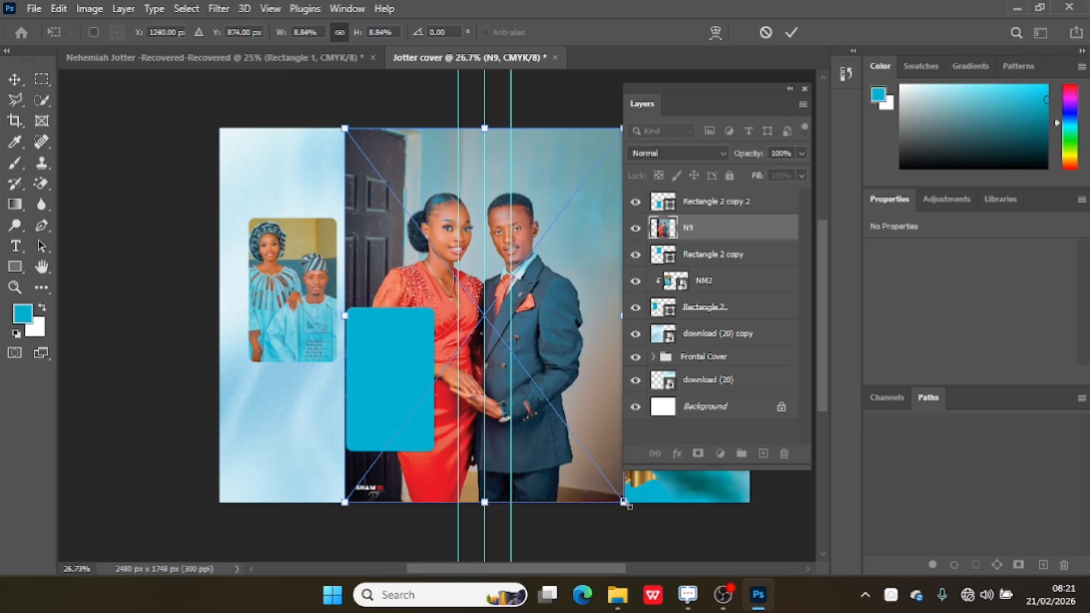
left_click_drag(623, 502, 432, 332)
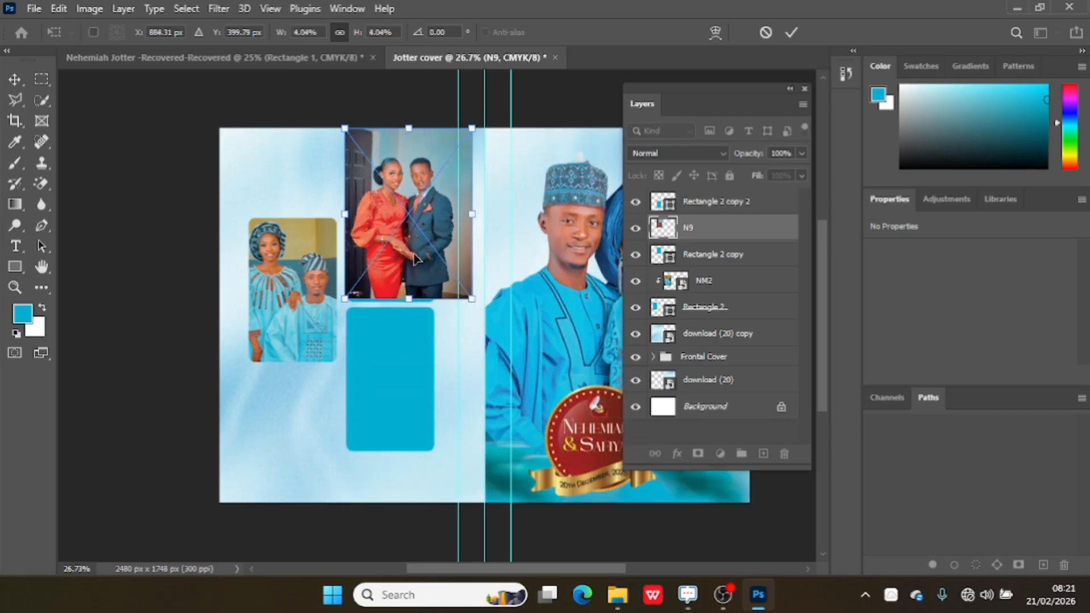
mouse_move(415, 258)
left_mouse_down()
mouse_move(403, 289)
mouse_move(407, 278)
left_mouse_up()
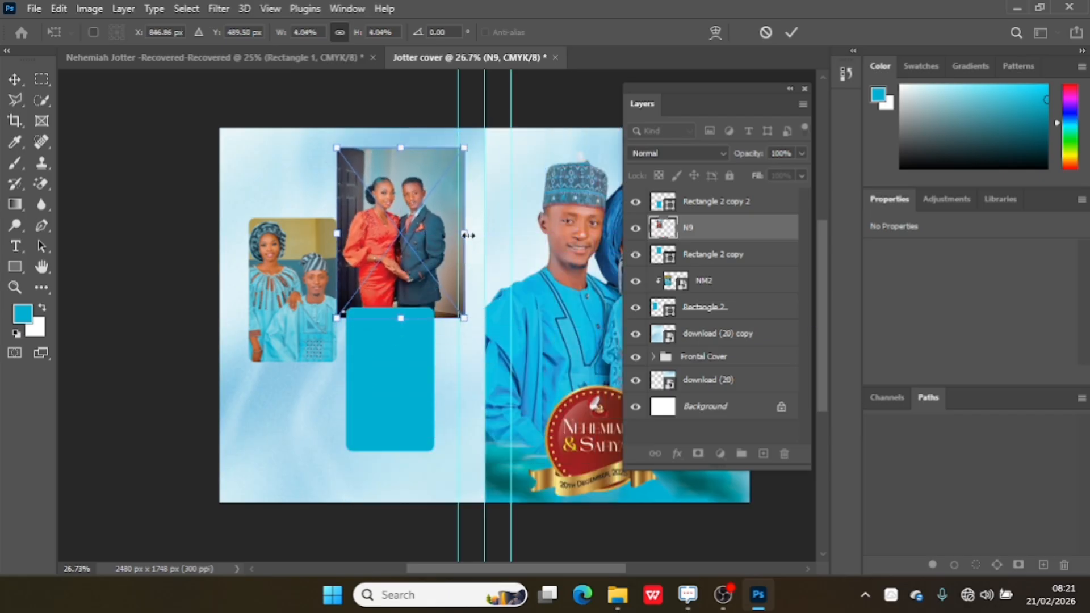
left_click(794, 32)
Clip the N9 photo to Rectangle 2 copy and move it to about X 516, Y 75 px within the frame.
right_click(757, 241)
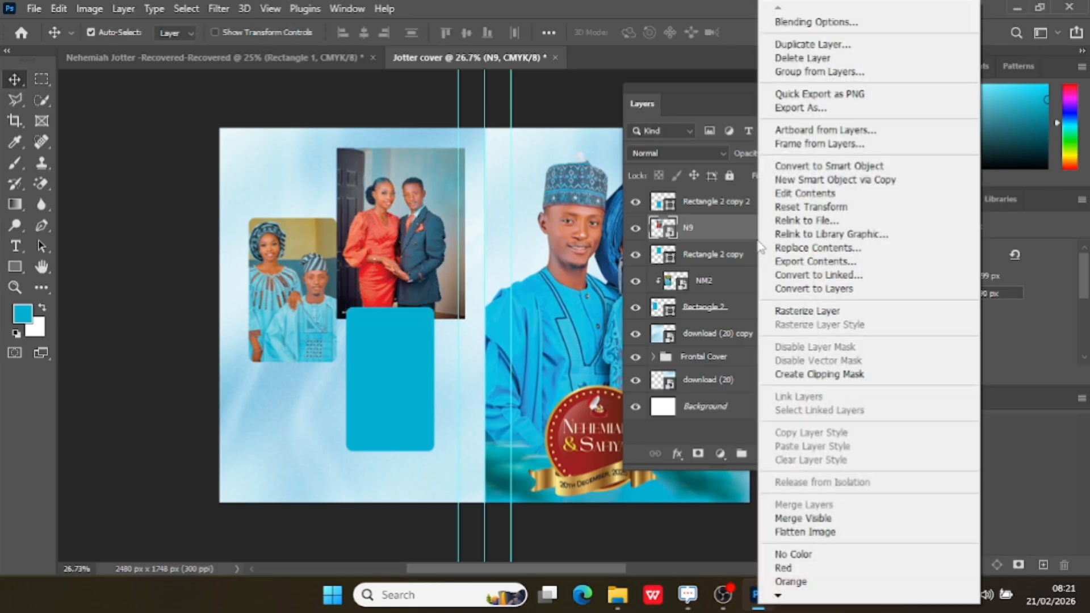
left_click(839, 379)
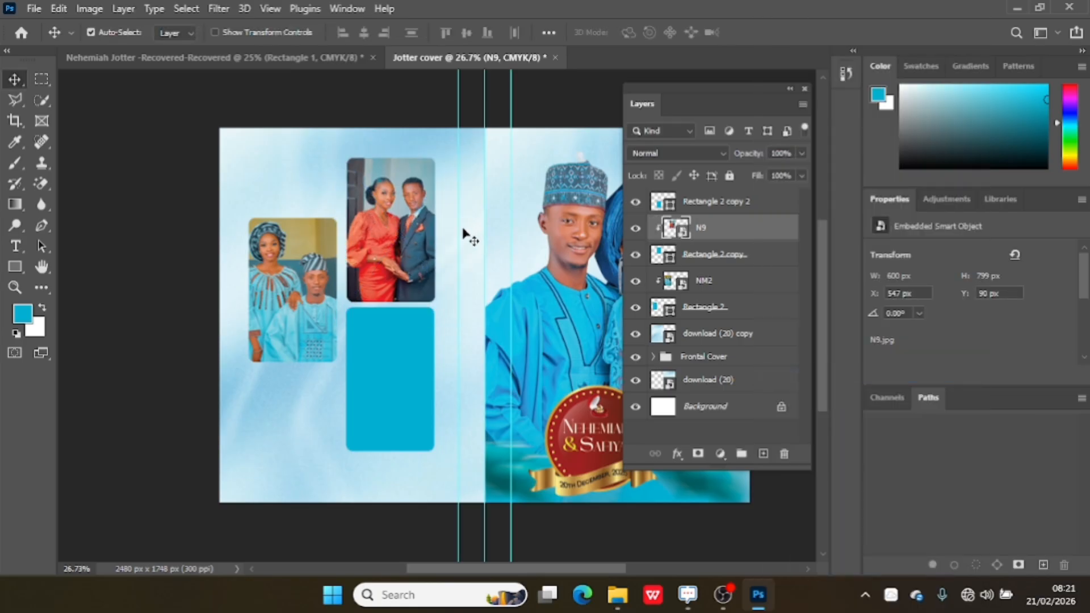
left_click_drag(404, 233, 400, 230)
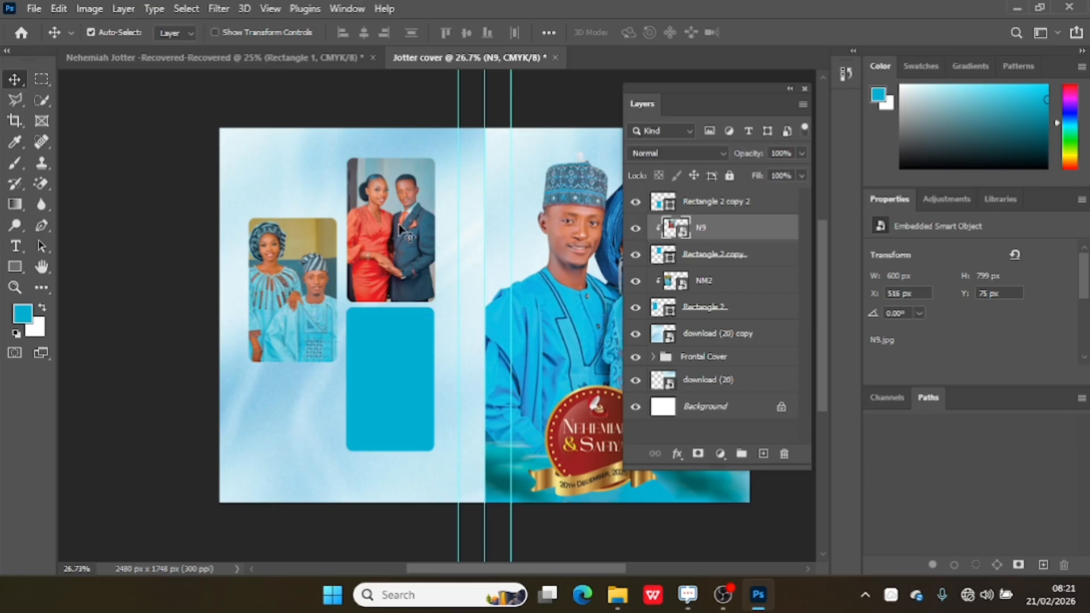
Place the NM 1 photo above the Rectangle 2 copy 2 layer, scale it to about 4.22% and lay it over the lower frame.
left_click(407, 355)
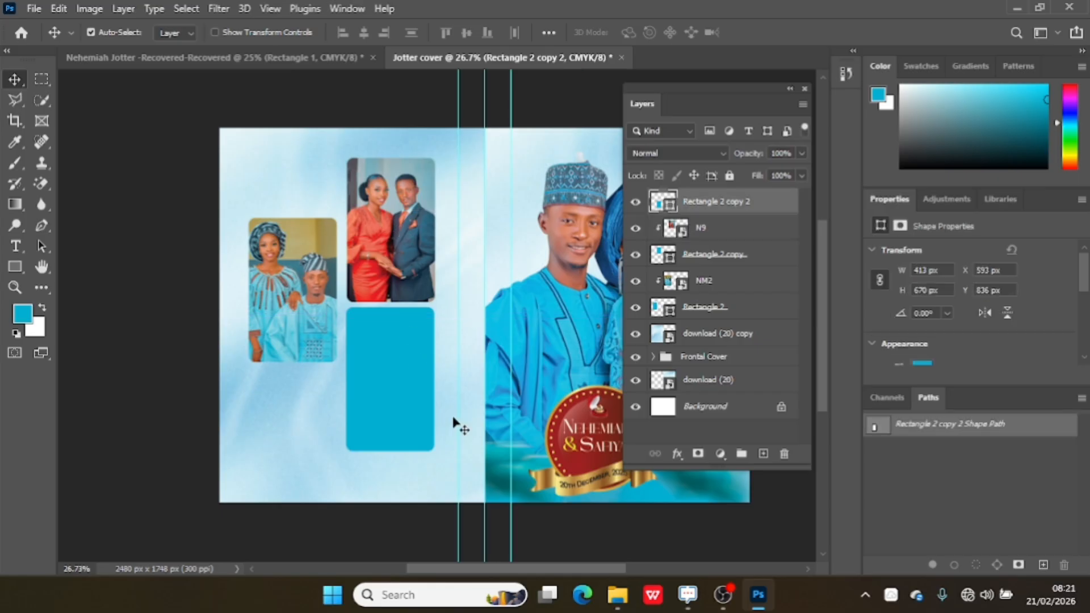
mouse_move(622, 595)
left_click(590, 496)
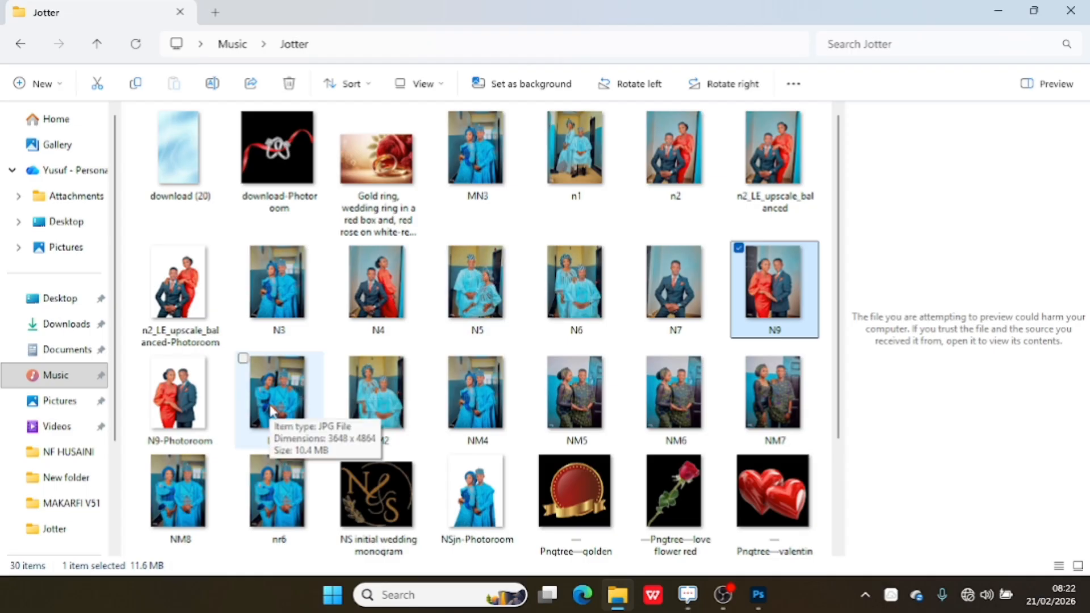
left_click_drag(271, 410, 406, 441)
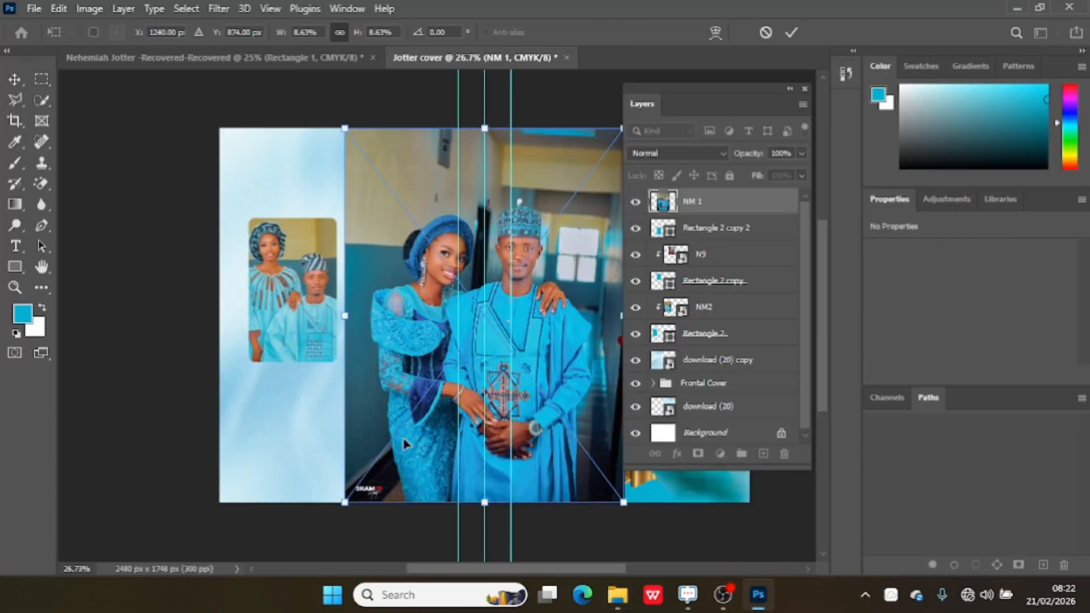
left_click_drag(343, 127, 487, 319)
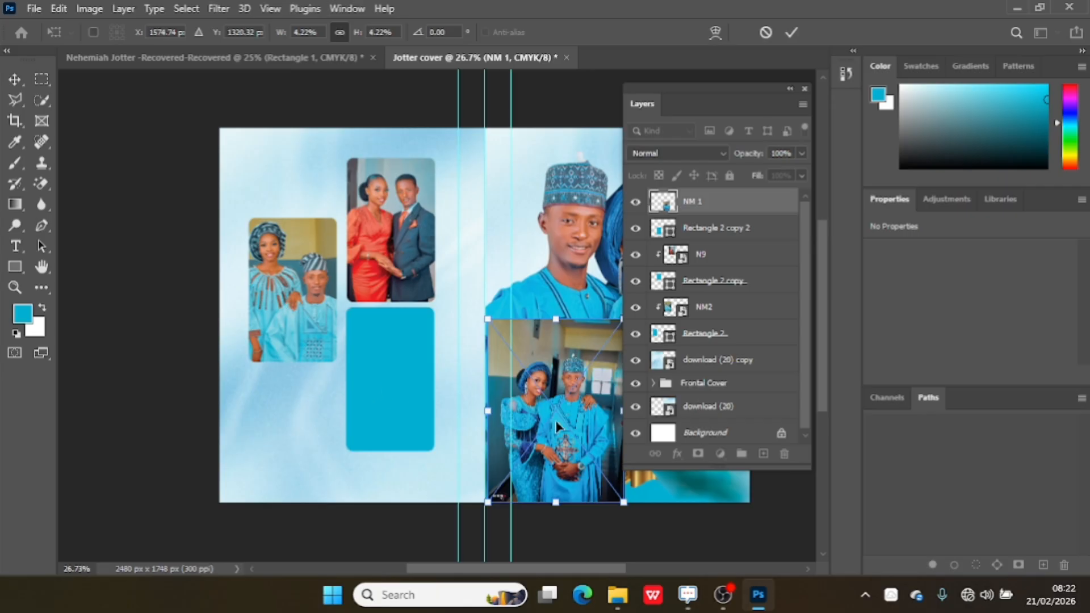
left_click_drag(560, 422, 389, 385)
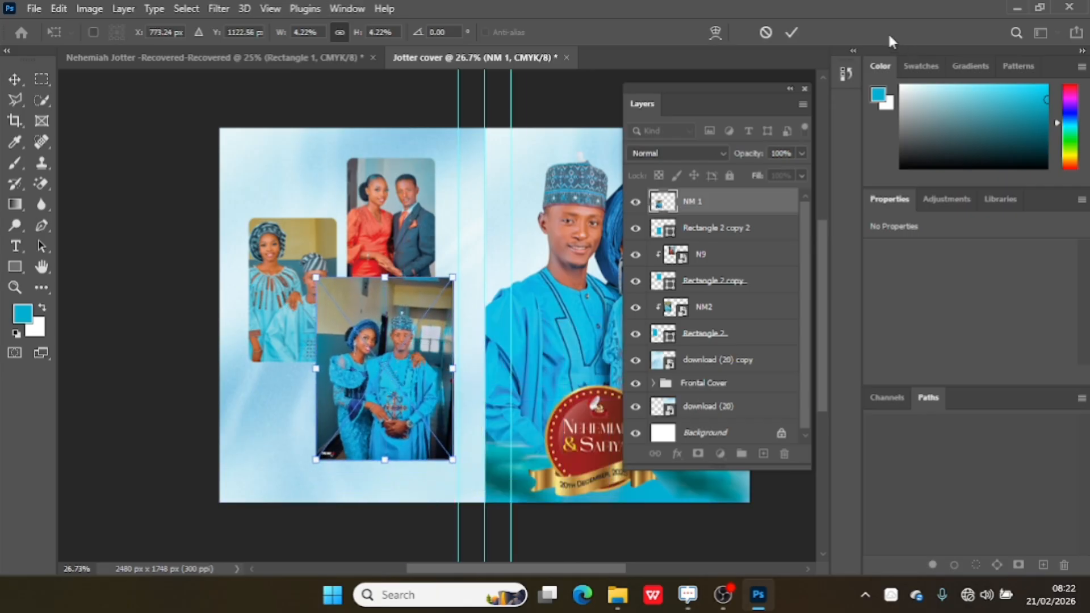
left_click(791, 33)
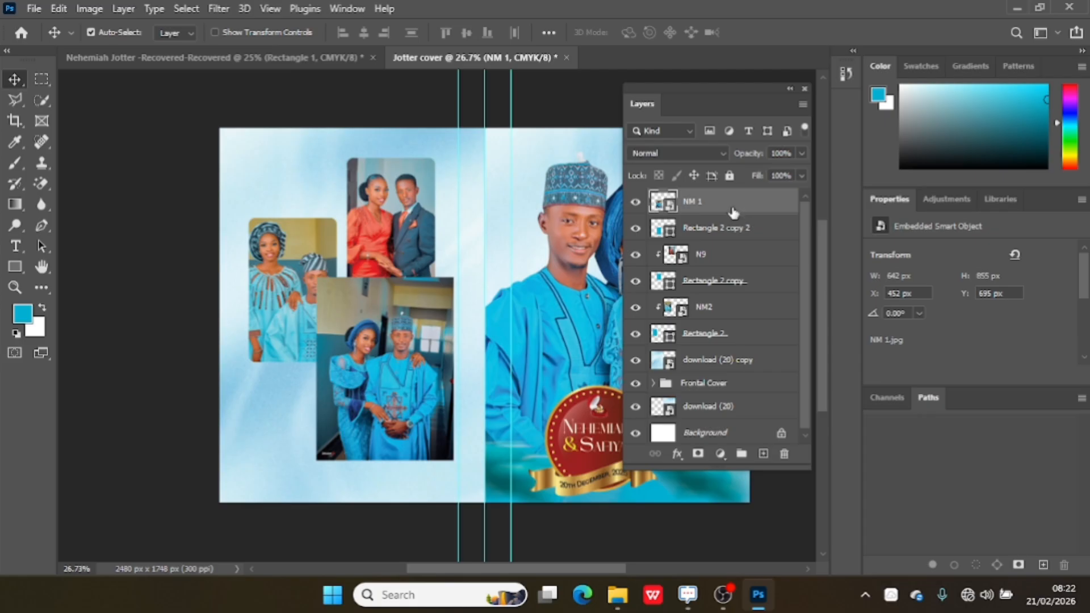
Clip the NM 1 photo to Rectangle 2 copy 2 and move it to about X 495, Y 698 px within the frame.
right_click(730, 209)
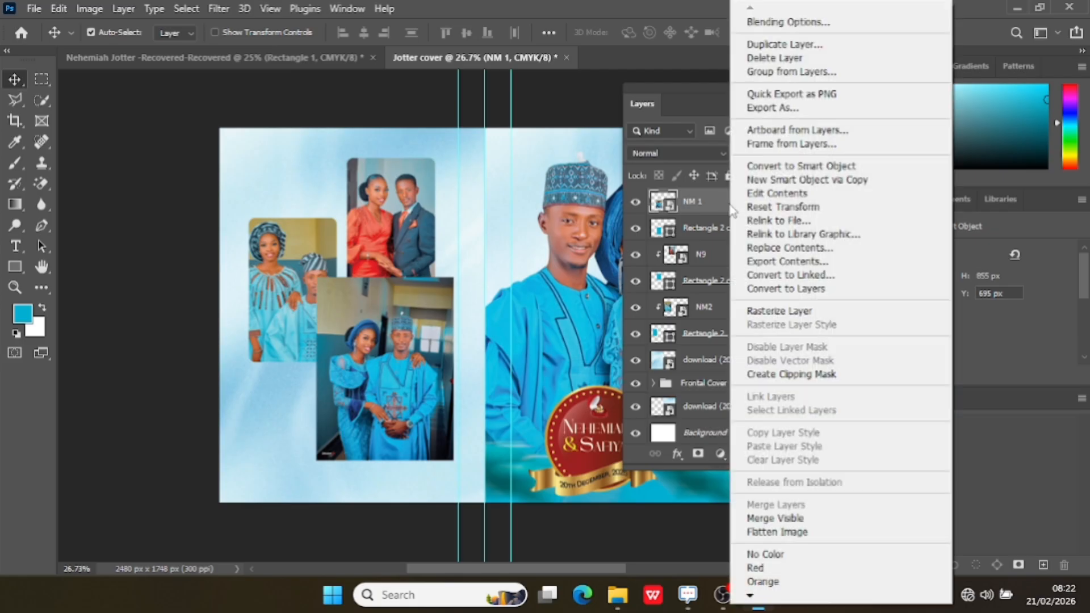
left_click(806, 371)
left_click_drag(402, 375, 407, 374)
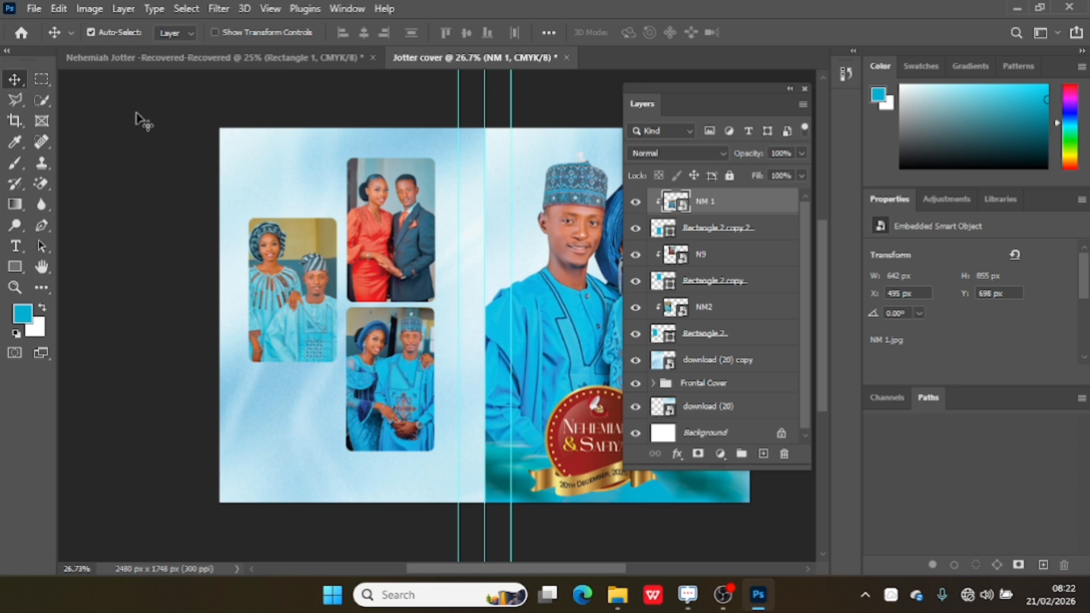
Add a stroke to the Rectangle 2 frame nearest the outer edge, coloured deep teal #037892 after sampling blue from the lower photo.
left_click(15, 285)
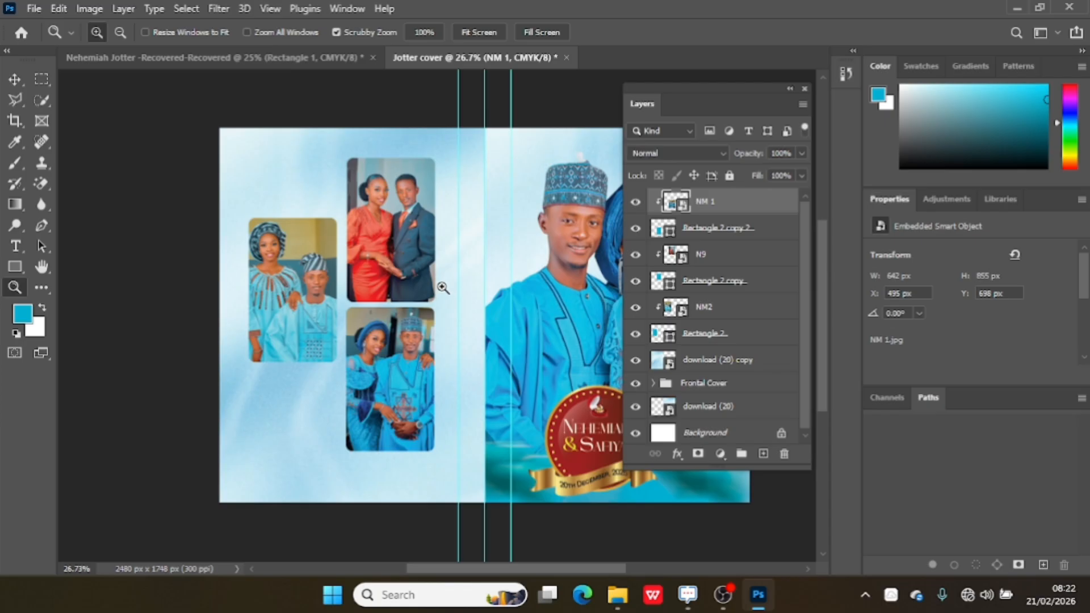
left_click(443, 287)
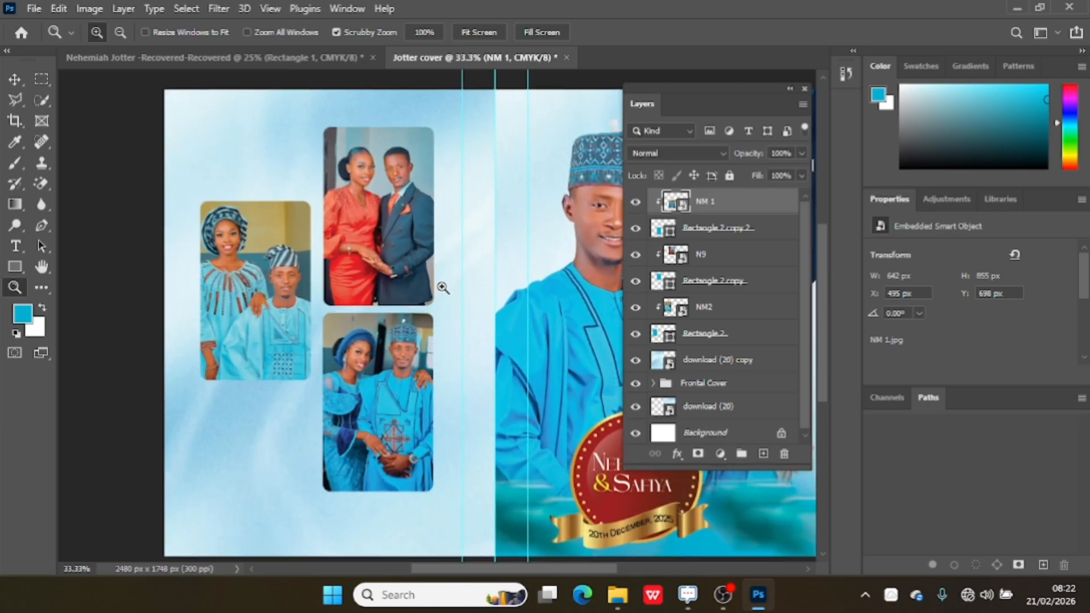
left_click(21, 77)
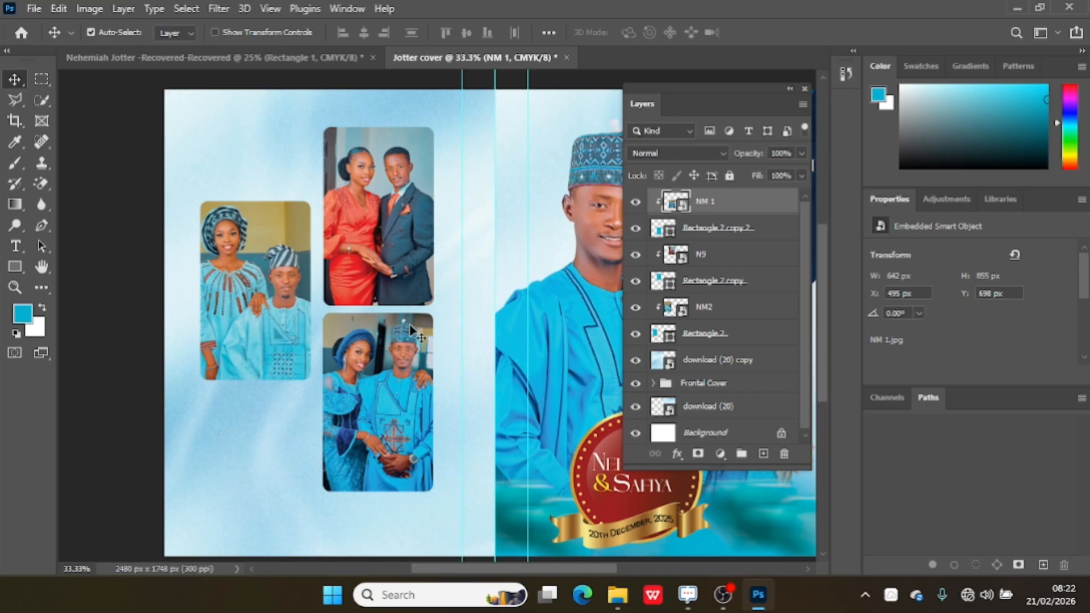
left_click(267, 291)
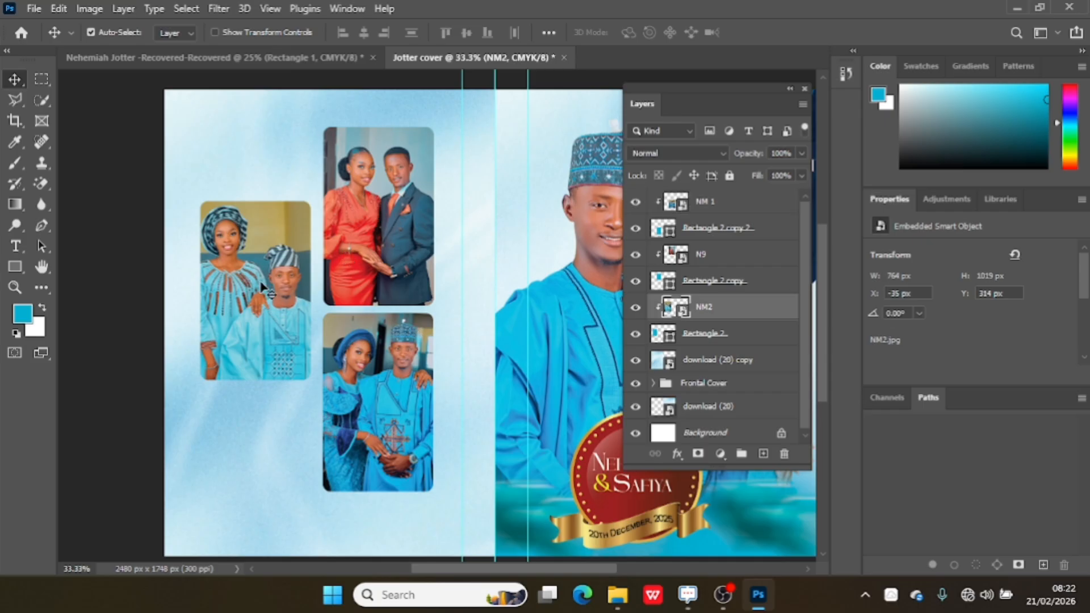
left_click(733, 336)
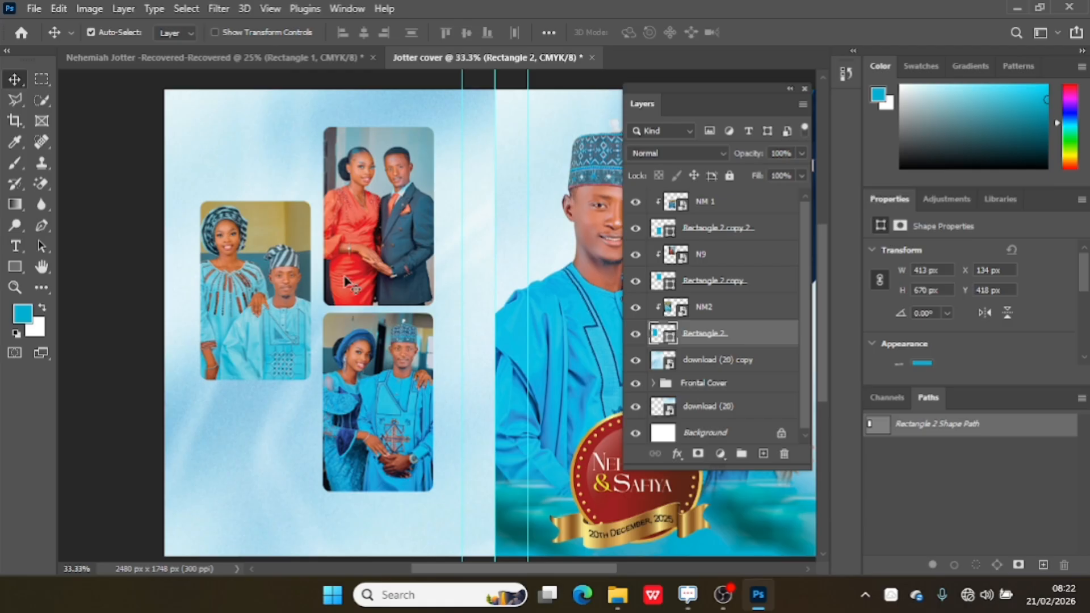
left_click(675, 454)
left_click(704, 333)
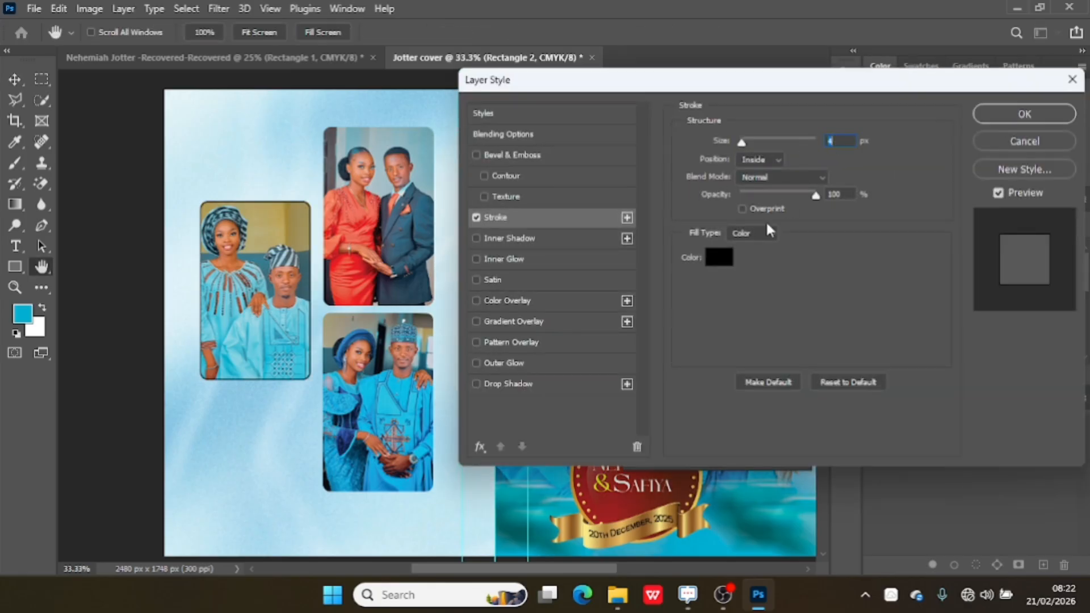
left_click(721, 263)
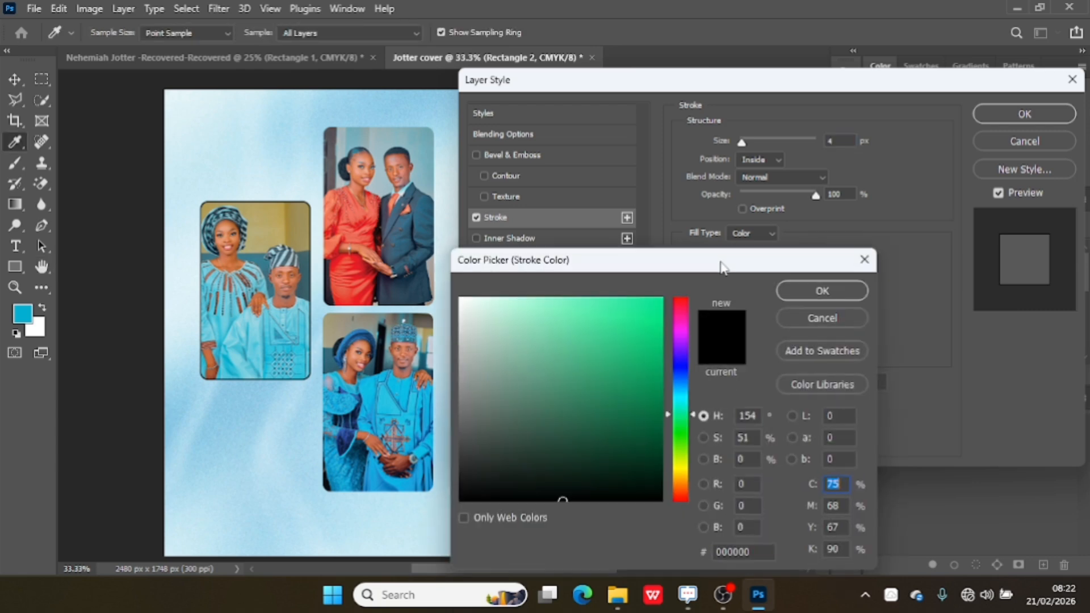
left_click(373, 392)
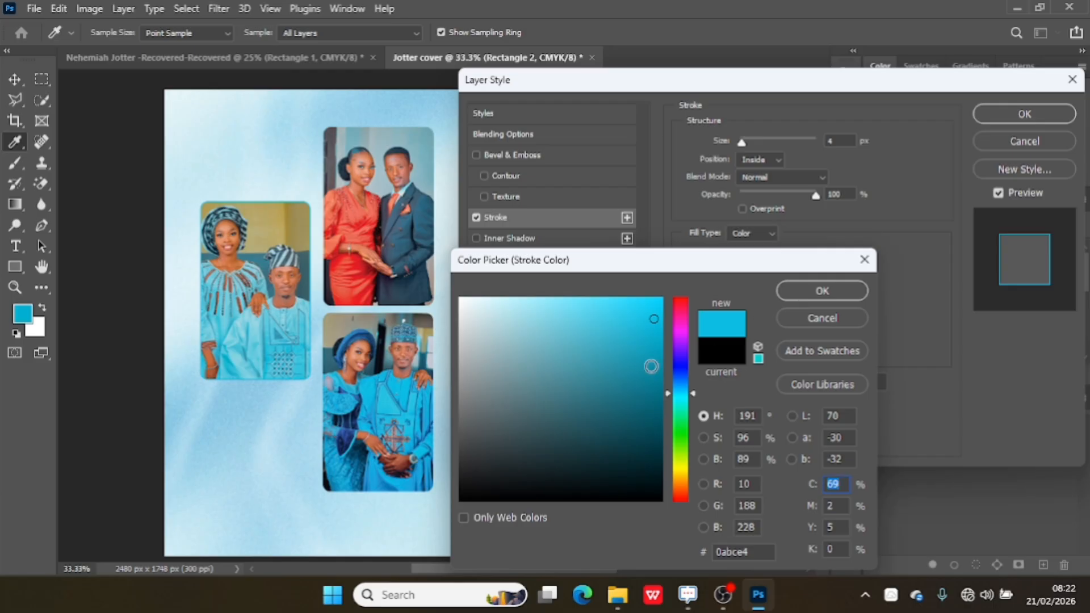
left_click_drag(652, 366, 659, 385)
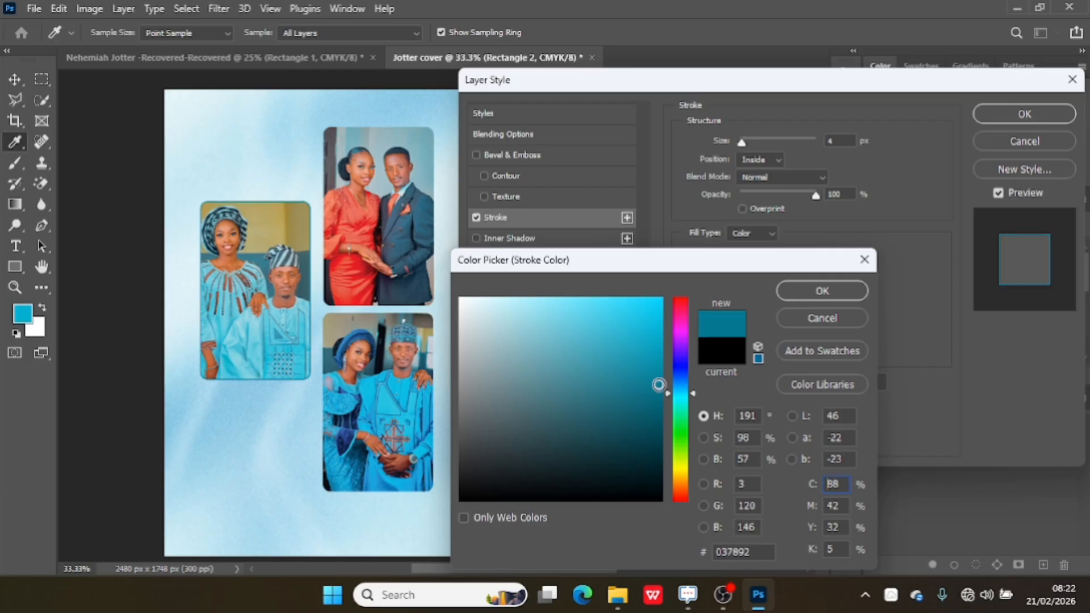
left_click(785, 293)
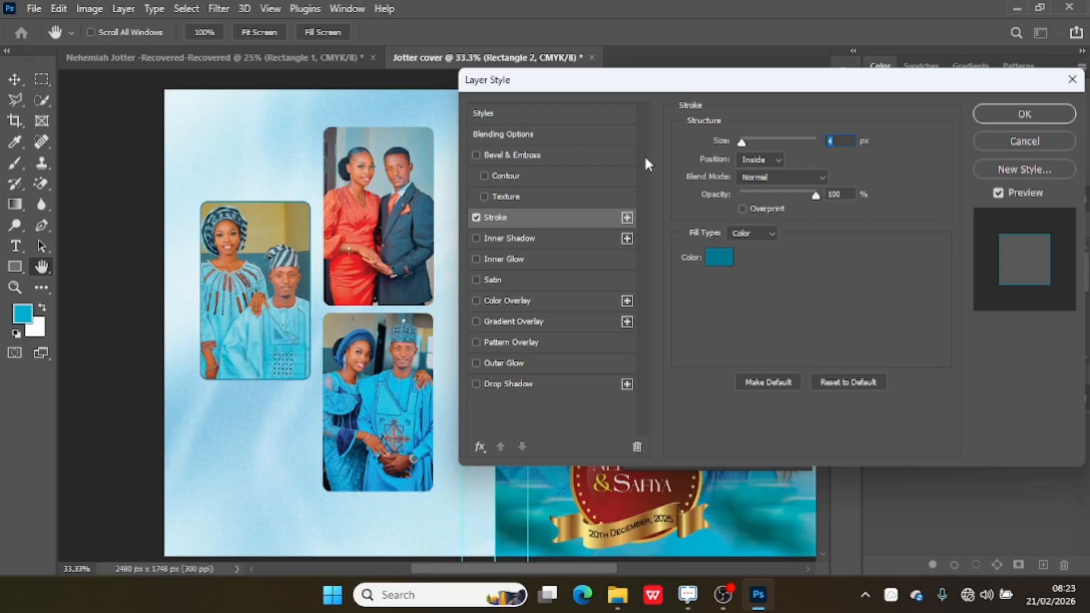
Set the Rectangle 2 stroke position to Outside and apply the layer style.
left_click(764, 160)
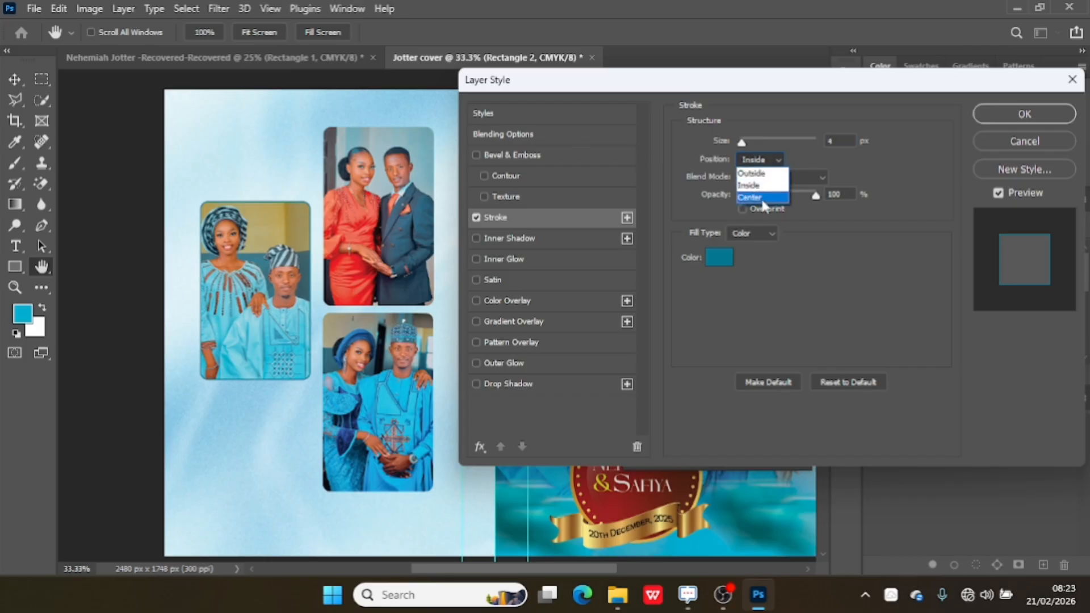
left_click(767, 176)
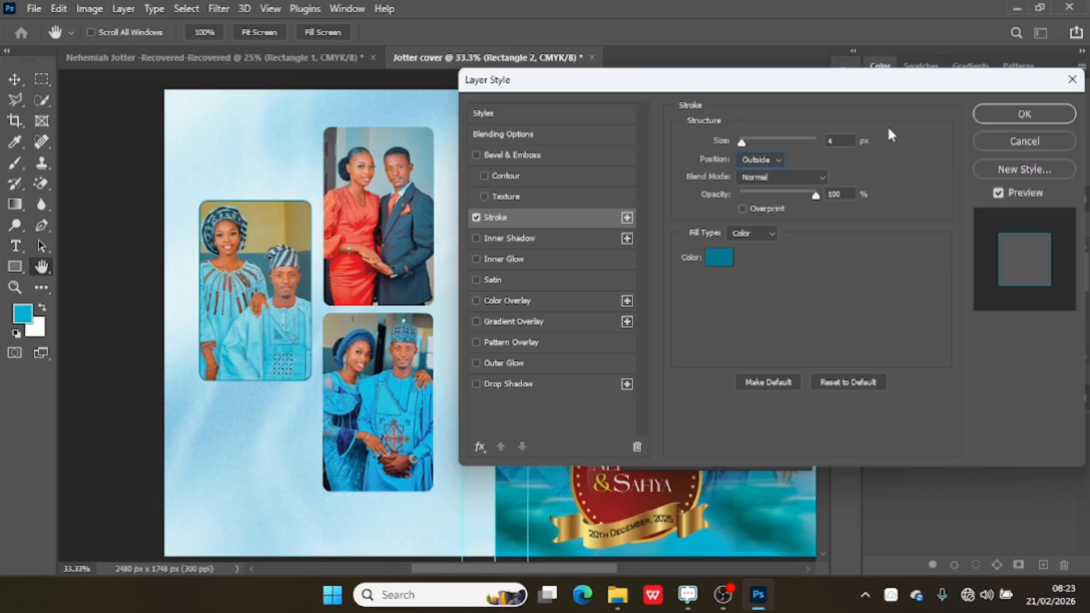
left_click(1005, 119)
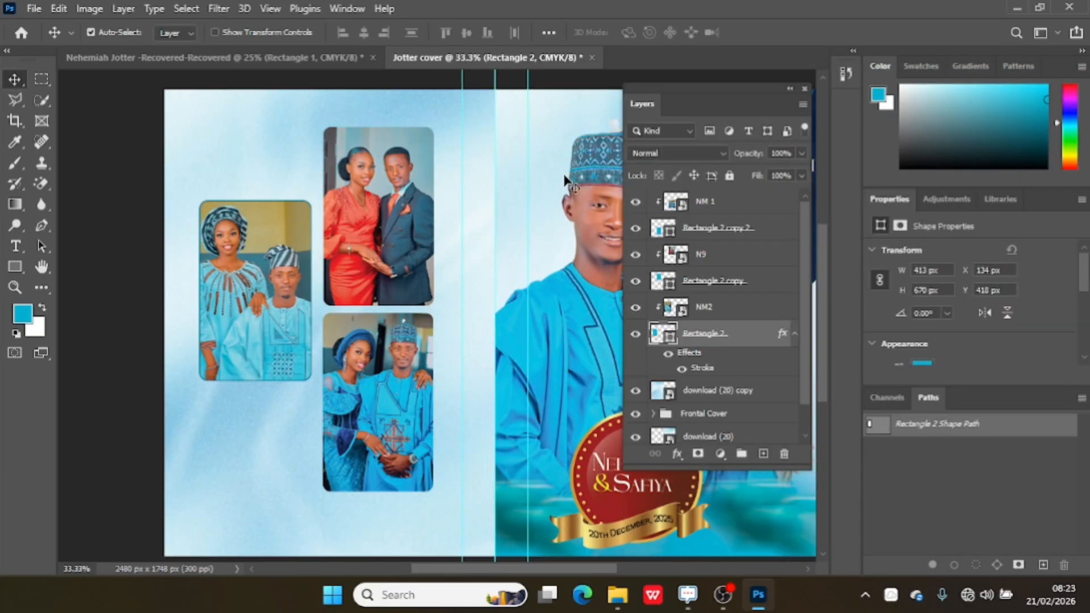
Add a white stroke 9 px wide to the Rectangle 2 copy frame around the red-dress couple photo.
left_click(405, 226)
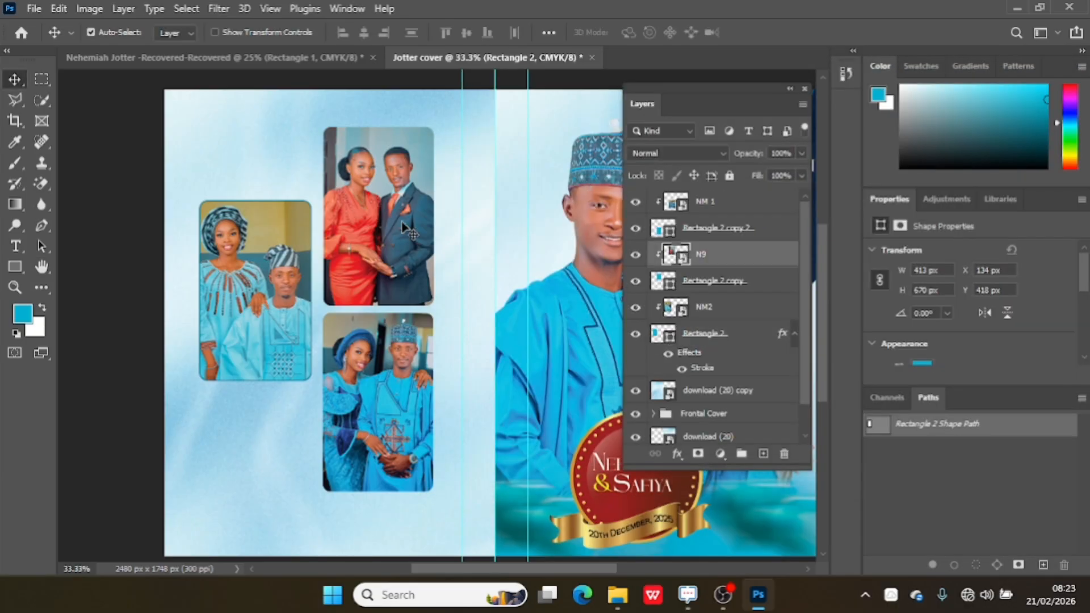
left_click(688, 281)
left_click(677, 454)
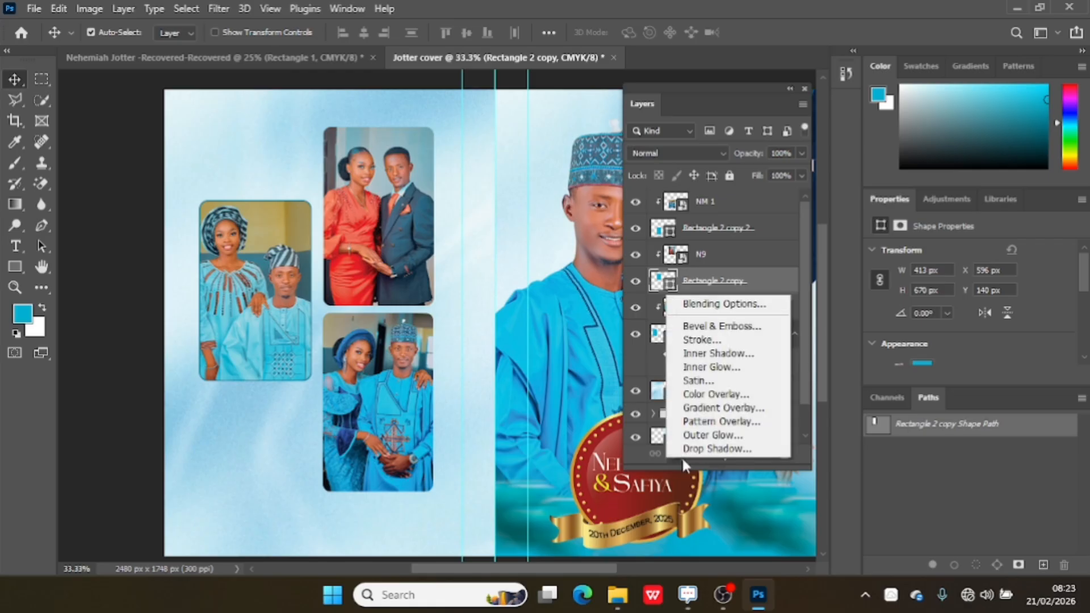
left_click(717, 339)
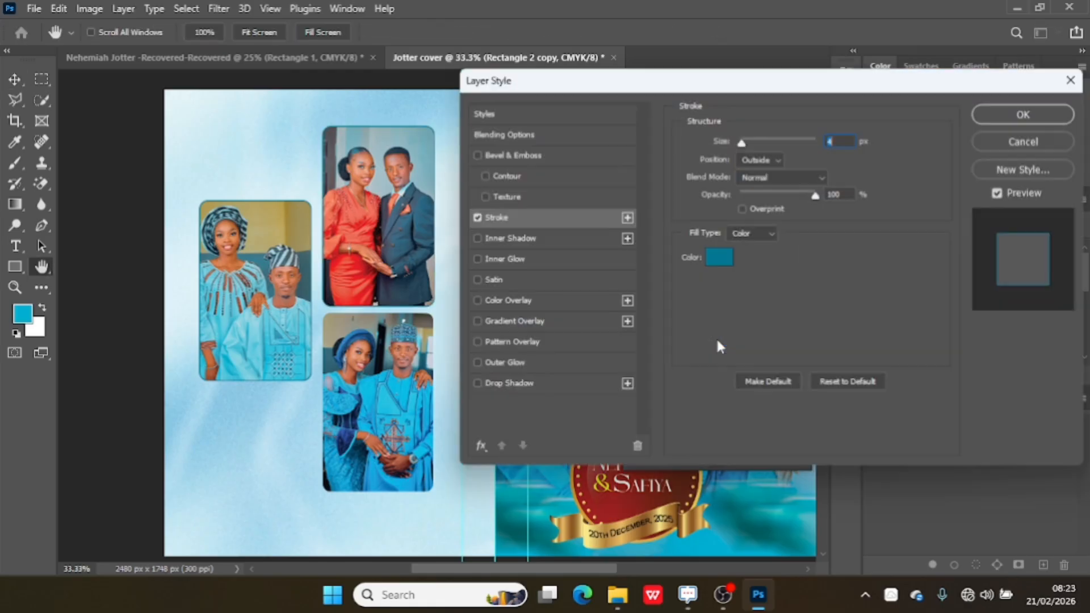
left_click(717, 258)
mouse_move(608, 374)
left_mouse_down()
mouse_move(484, 322)
mouse_move(424, 281)
left_mouse_up()
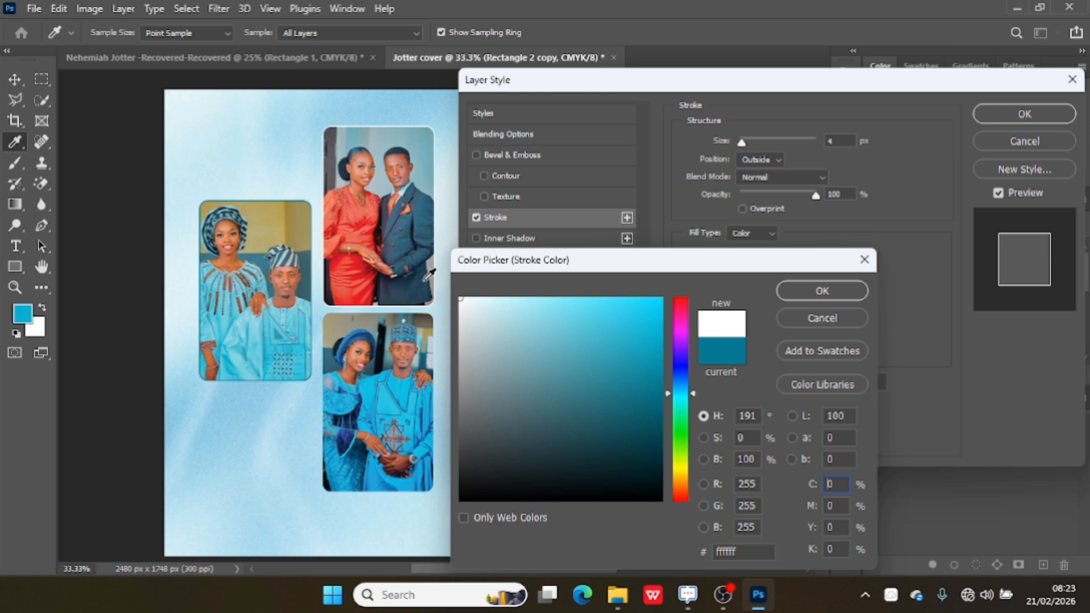
mouse_move(476, 314)
left_mouse_down()
mouse_move(600, 328)
mouse_move(445, 262)
left_mouse_up()
left_click(815, 290)
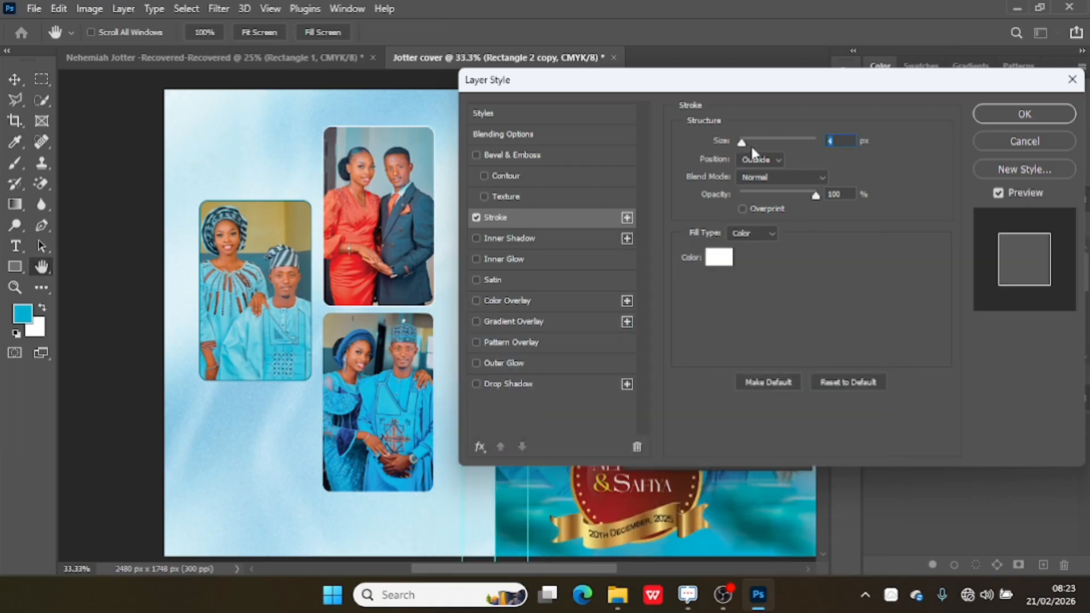
left_click_drag(743, 145, 748, 145)
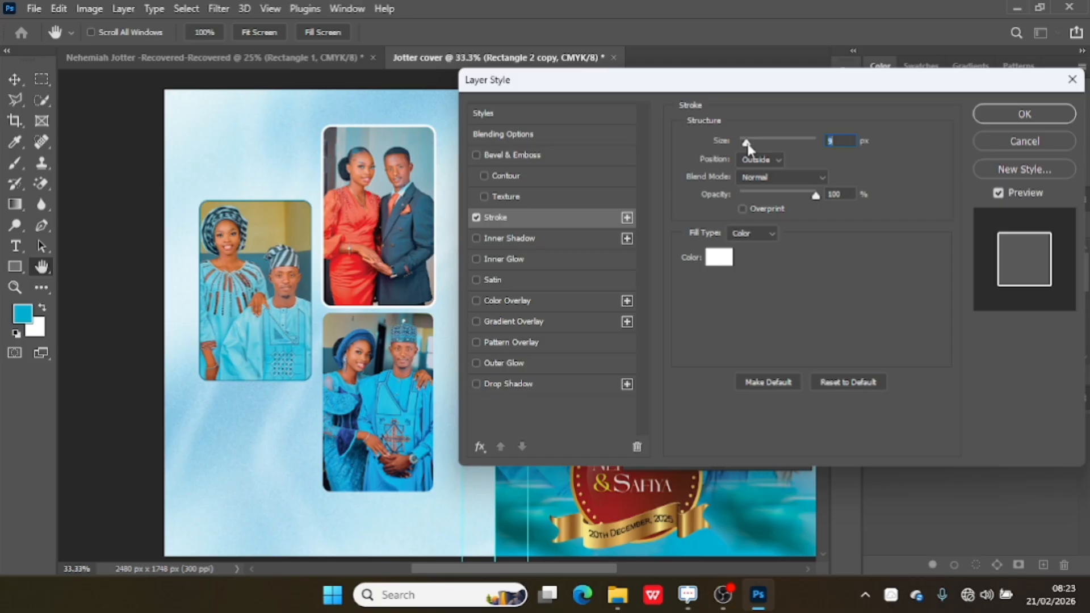
left_click(990, 116)
Add a stroke to the lower Rectangle 2 copy 2 frame, coloured #16c0e4 sampled from the blue outfit in its photo.
left_click(400, 400)
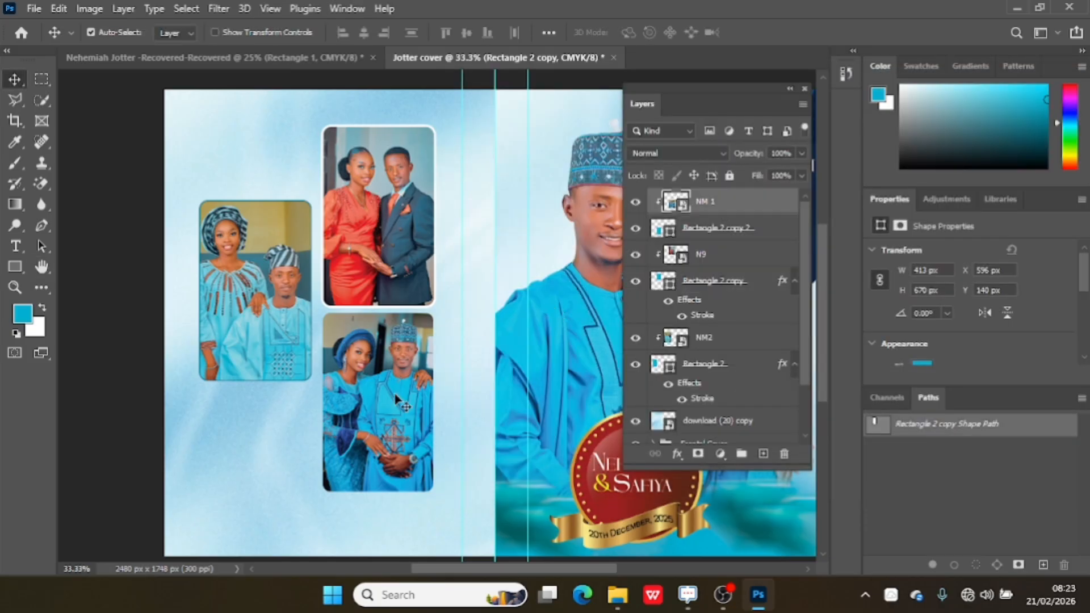
left_click(720, 230)
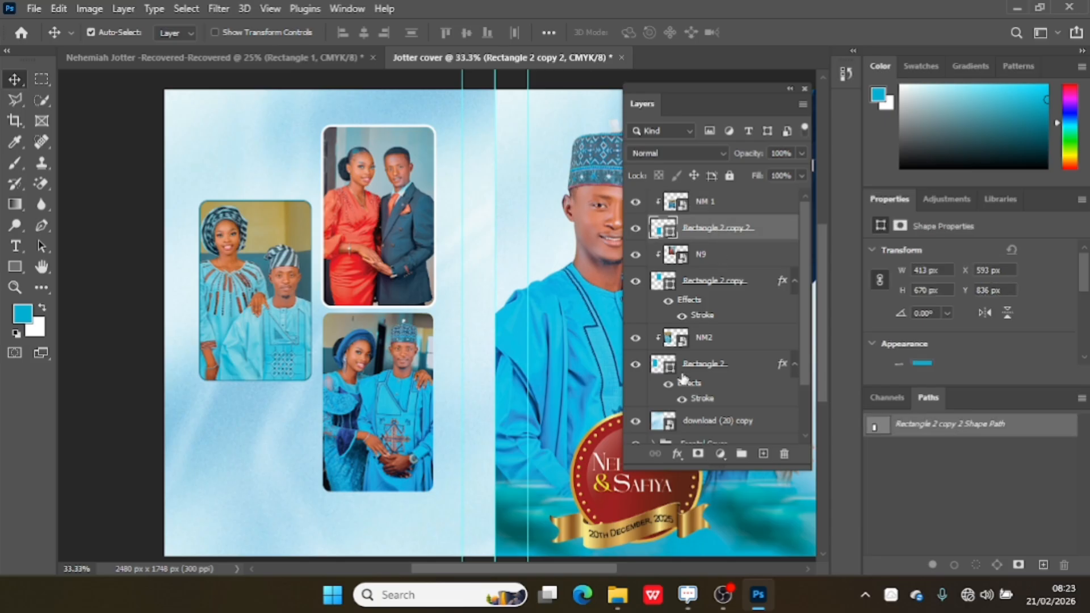
left_click(678, 453)
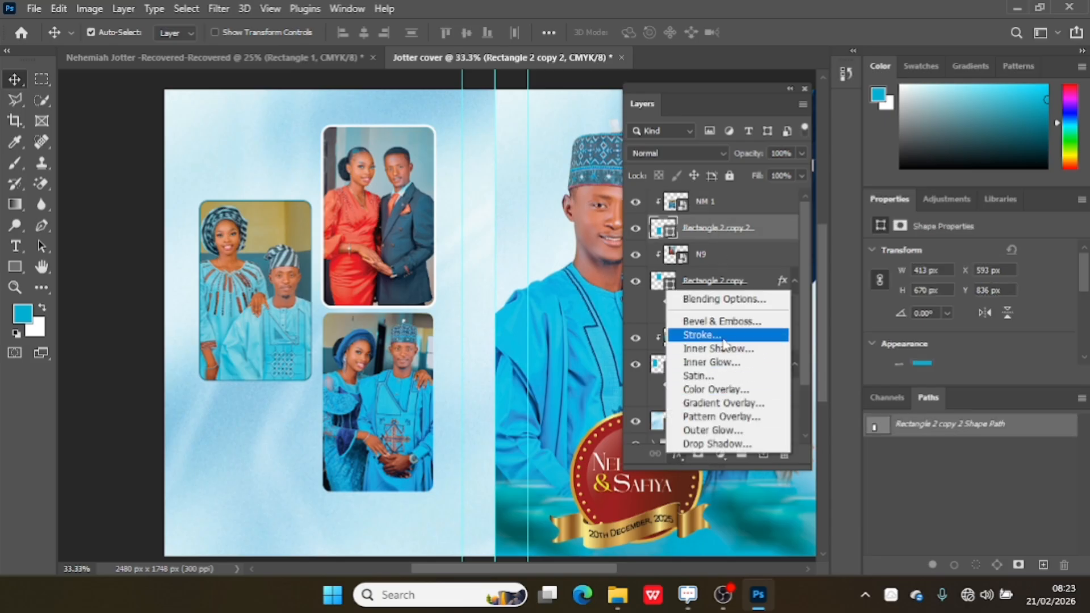
left_click(701, 335)
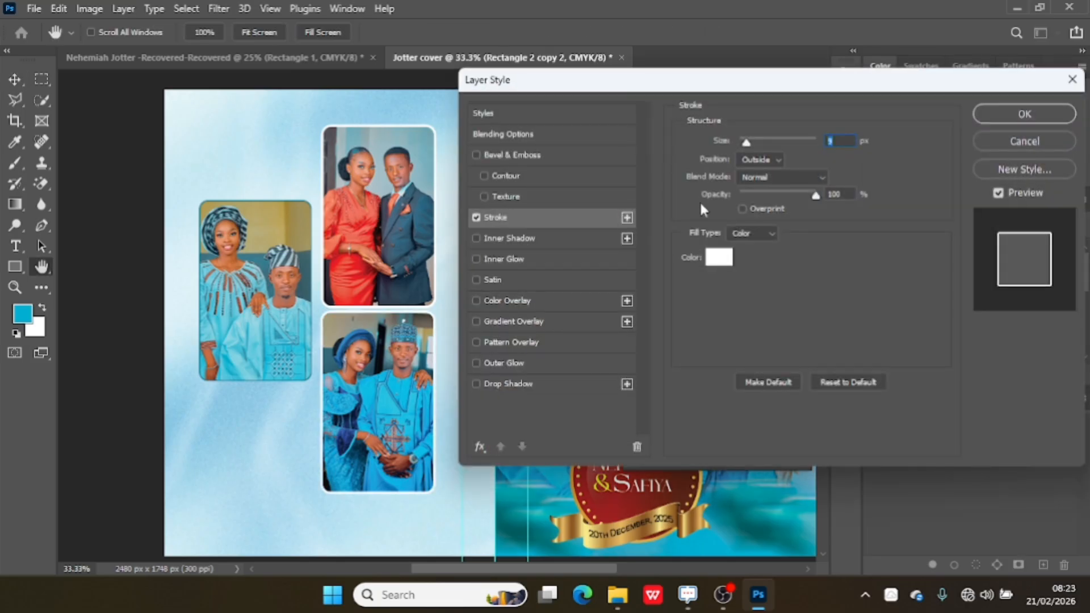
left_click(719, 257)
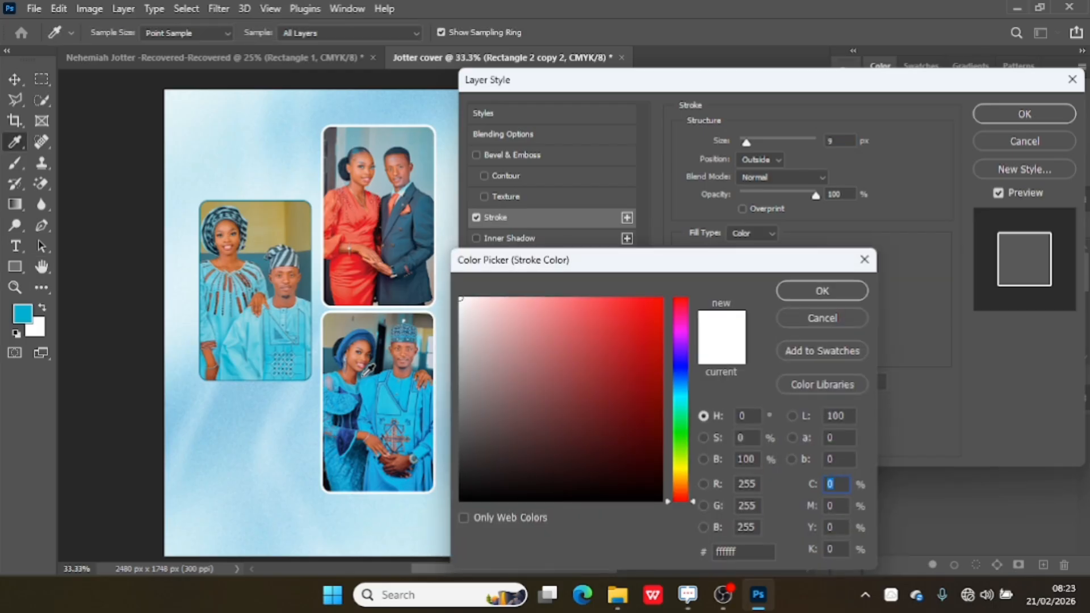
left_click(380, 380)
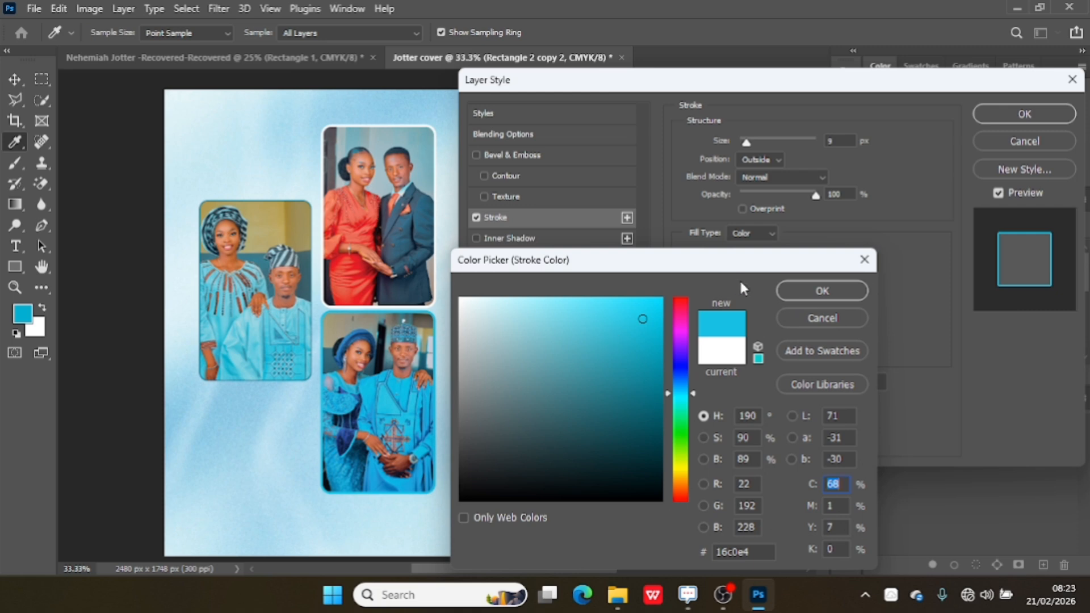
left_click(779, 290)
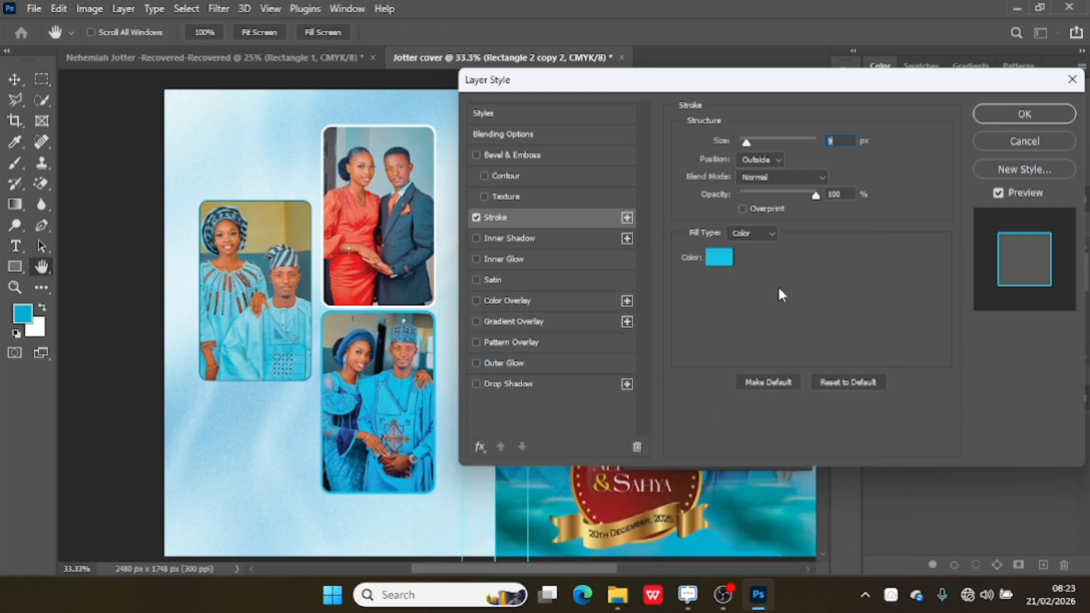
left_click(998, 117)
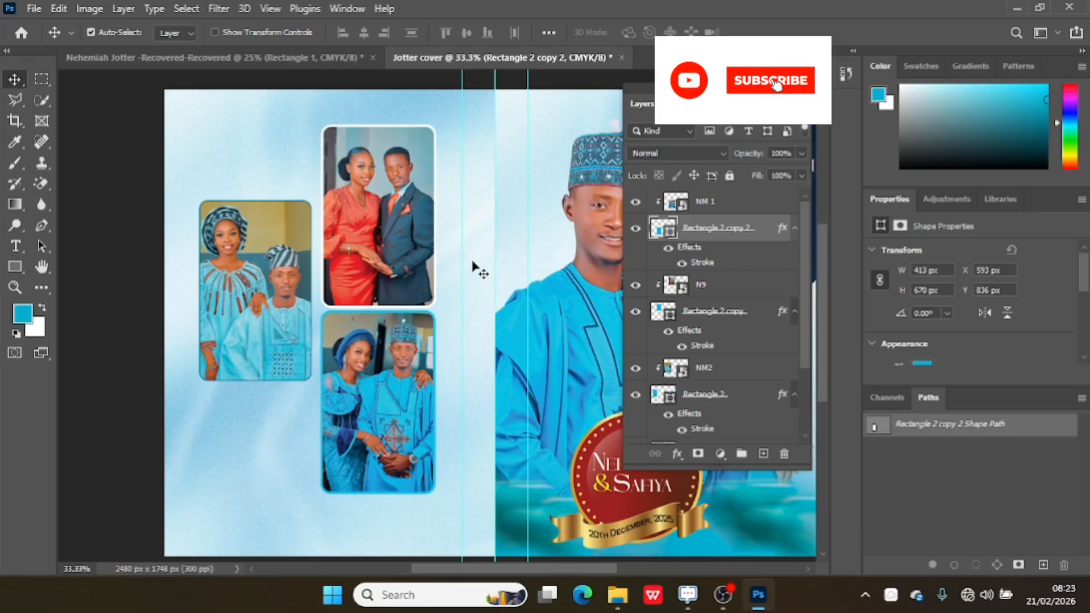
Place the n2_LE_upscale_balanced-Photoroom cut-out, scale it to about 14.84% and move it to the back cover's lower outer corner.
left_click(625, 593)
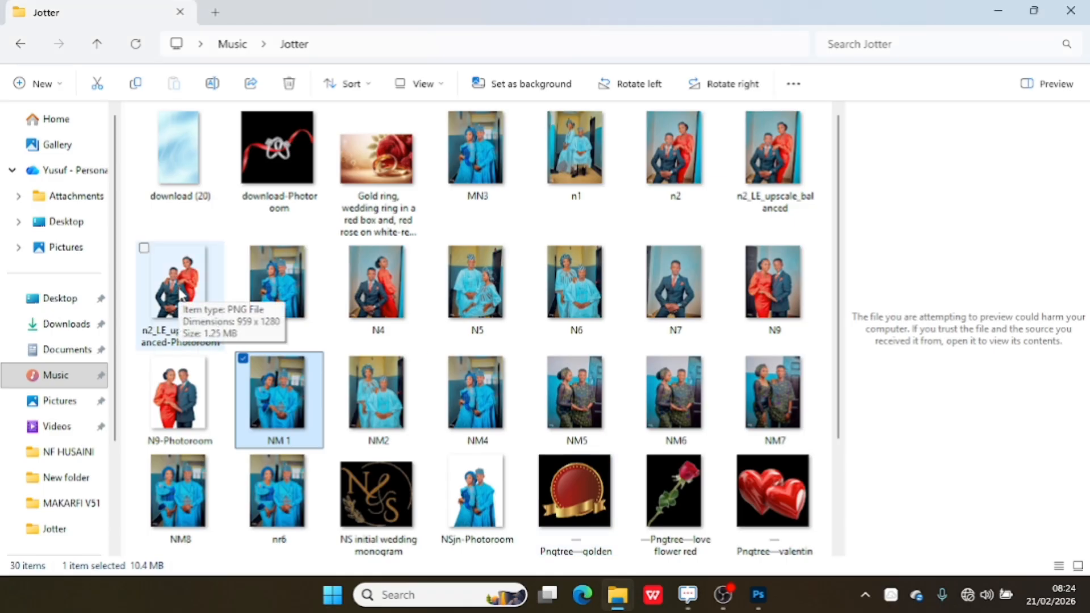
left_click_drag(179, 293, 234, 525)
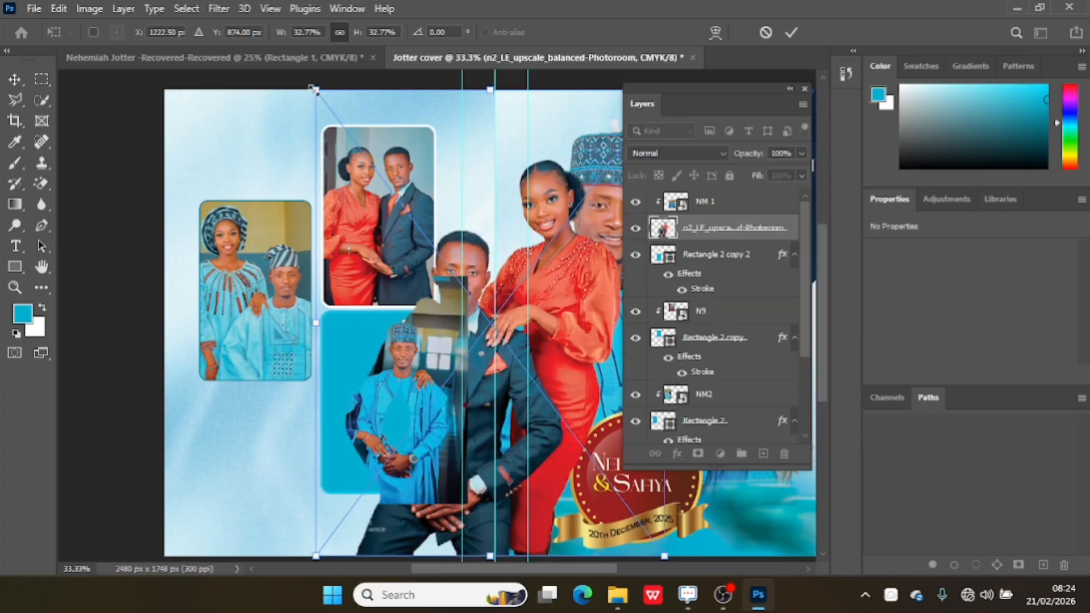
left_click_drag(310, 86, 505, 344)
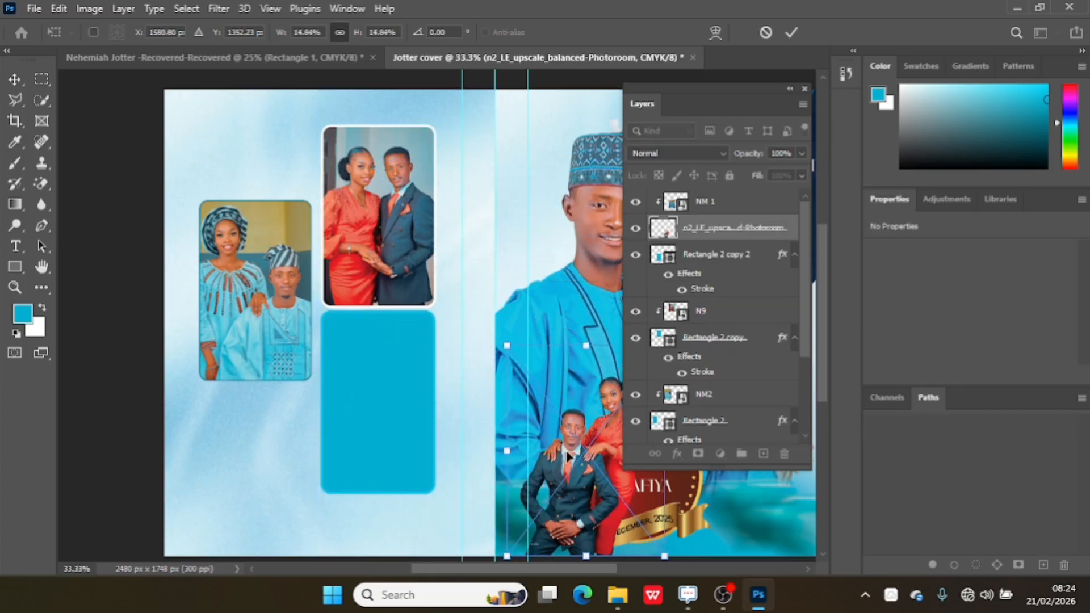
left_click_drag(581, 505, 226, 498)
left_click_drag(267, 467, 265, 497)
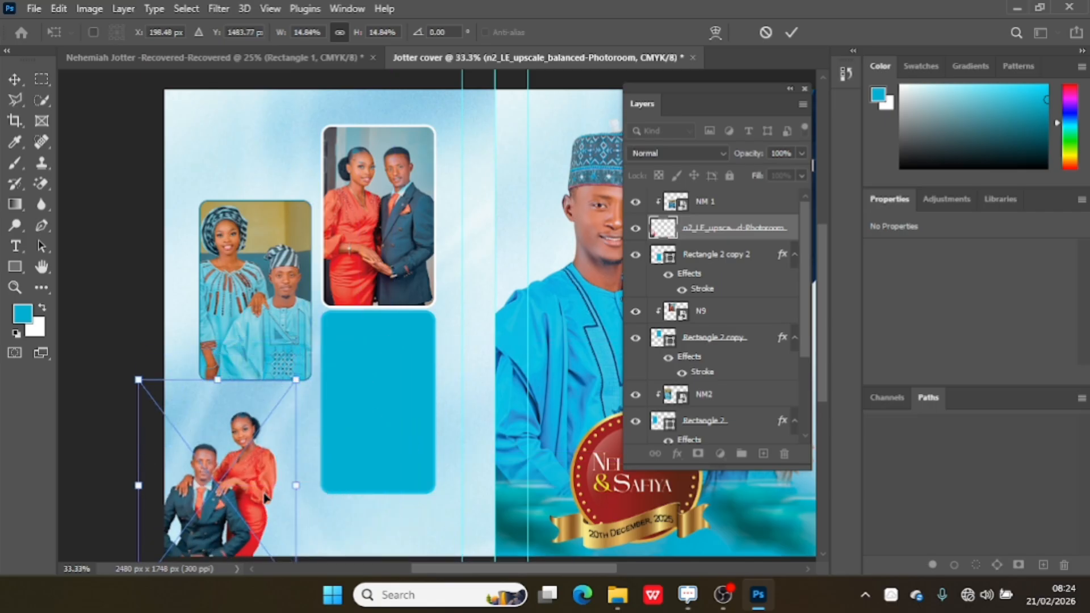
Flip the placed couple cut-out horizontally and tilt it about 1.5° clockwise at the back cover's outer edge.
right_click(251, 490)
left_click(331, 466)
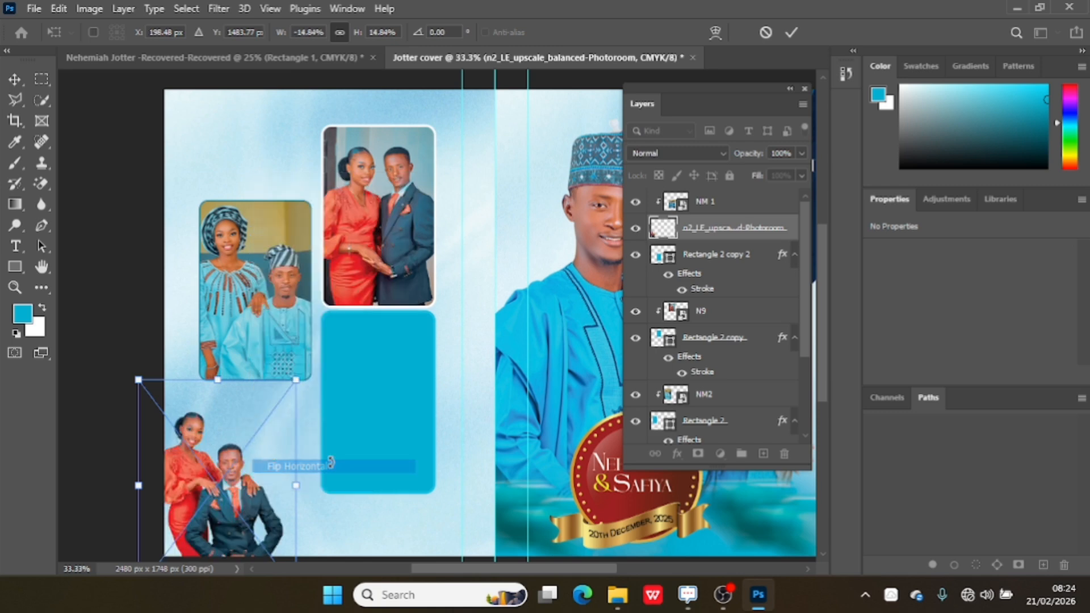
mouse_move(220, 480)
left_mouse_down()
mouse_move(232, 471)
mouse_move(203, 473)
left_mouse_up()
left_click_drag(138, 361, 143, 362)
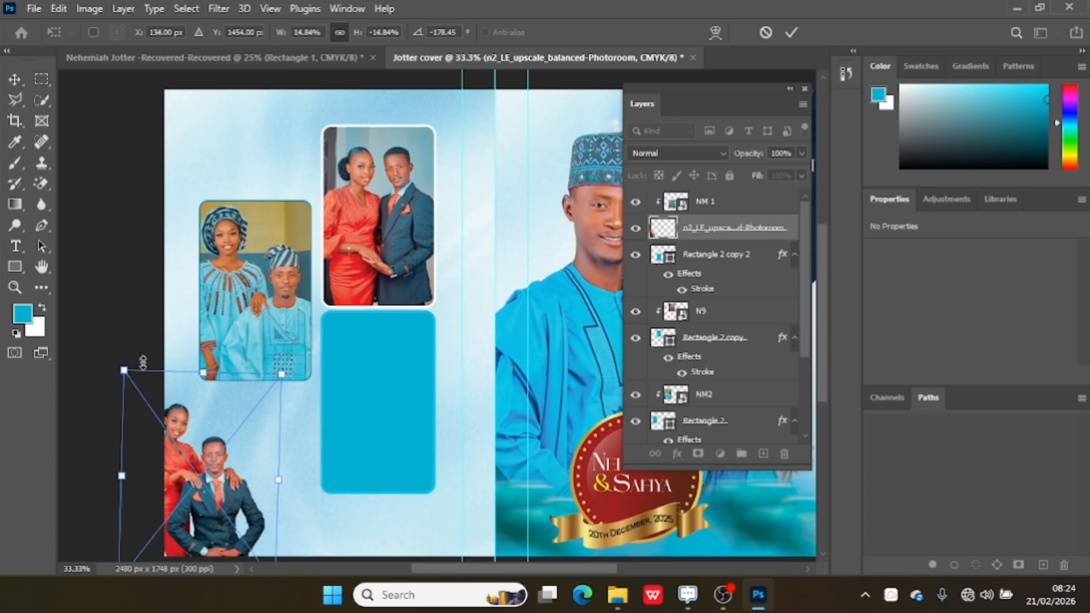
Reposition the couple cut-out in the back cover's lower outer corner to X 173 px, Y 1460 px.
left_click_drag(213, 492, 217, 495)
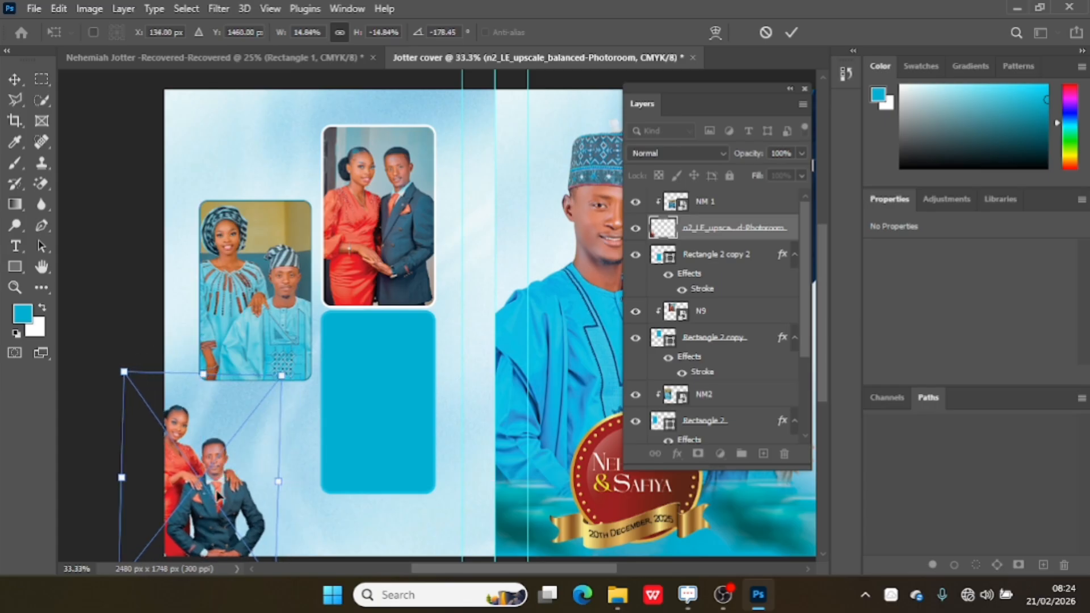
key("Right")
key("Right")
key("Right")
key("Right")
key("Right")
key("Right")
key("Right")
key("Right")
key("Right")
key("Right")
key("Right")
key("Right")
key("Right")
key("Right")
key("Right")
key("Right")
key("Right")
key("Right")
key("Right")
key("Right")
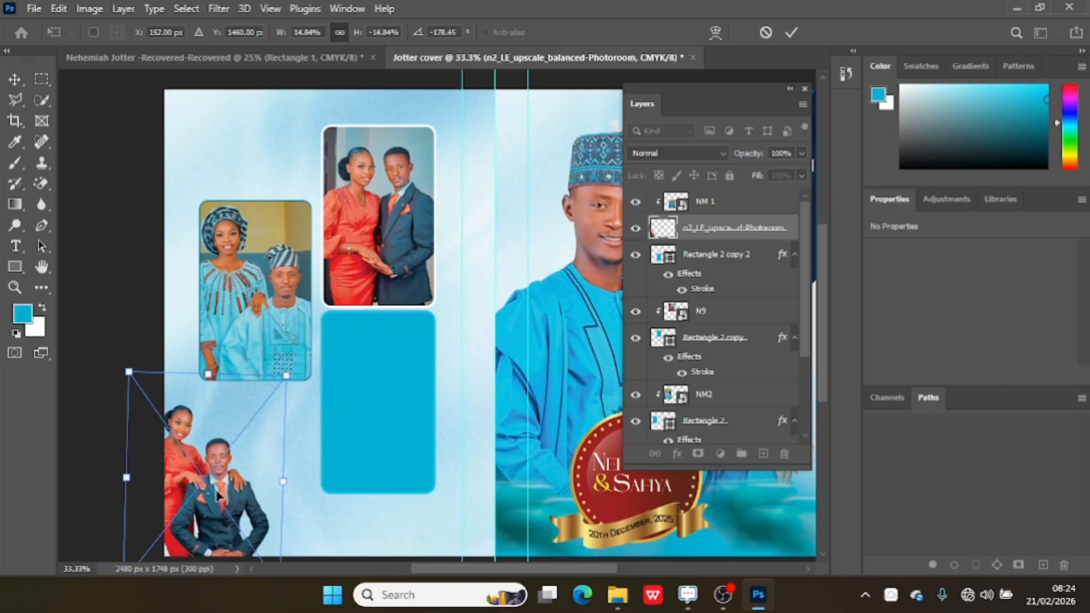
key("Right")
key("Right")
key("Right")
key("Right")
key("Right")
key("Right")
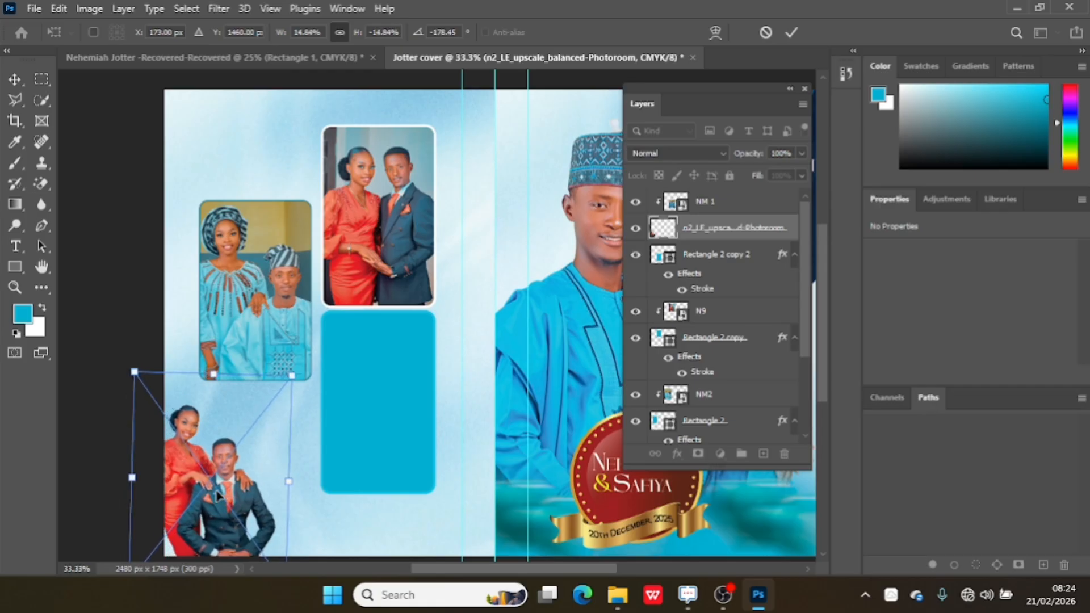
left_click(799, 33)
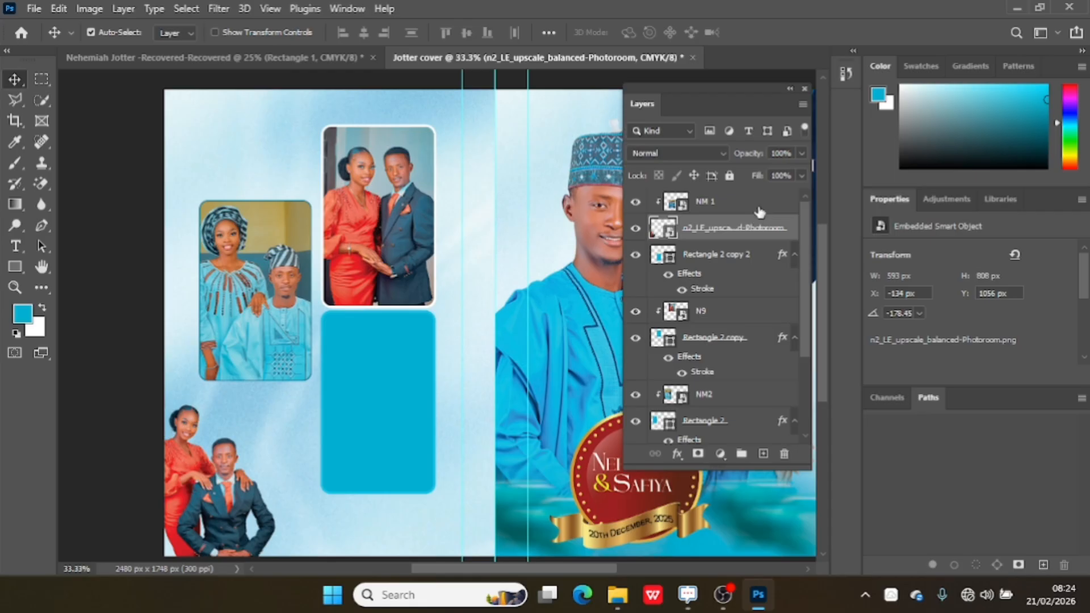
Move the couple cut-out layer above NM 1 and clip NM 1 to the Rectangle 2 copy 2 frame again.
left_click_drag(750, 227, 751, 197)
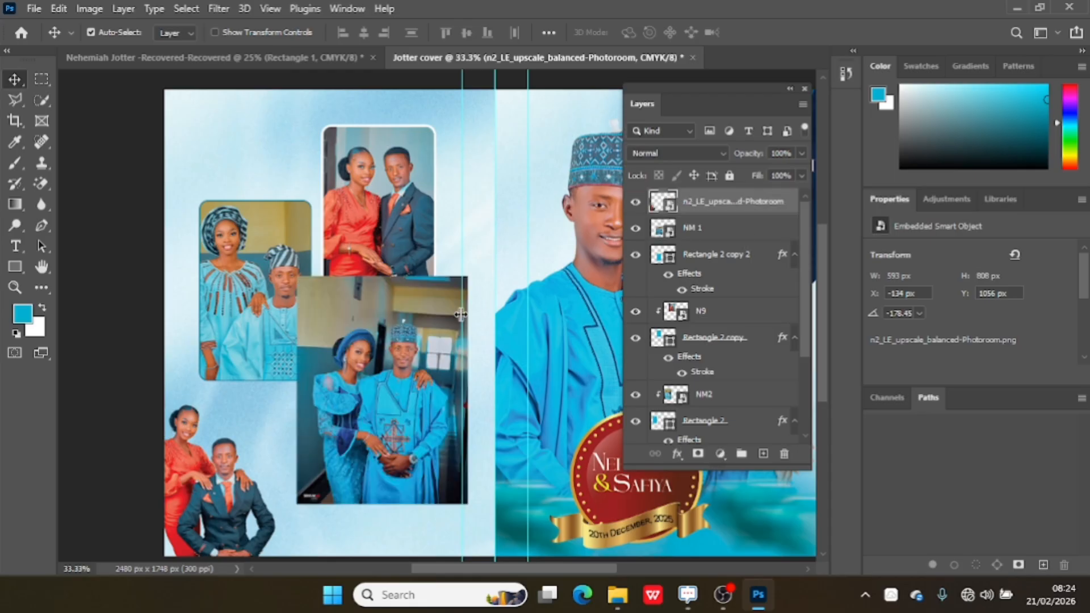
left_click(732, 228)
right_click(738, 240)
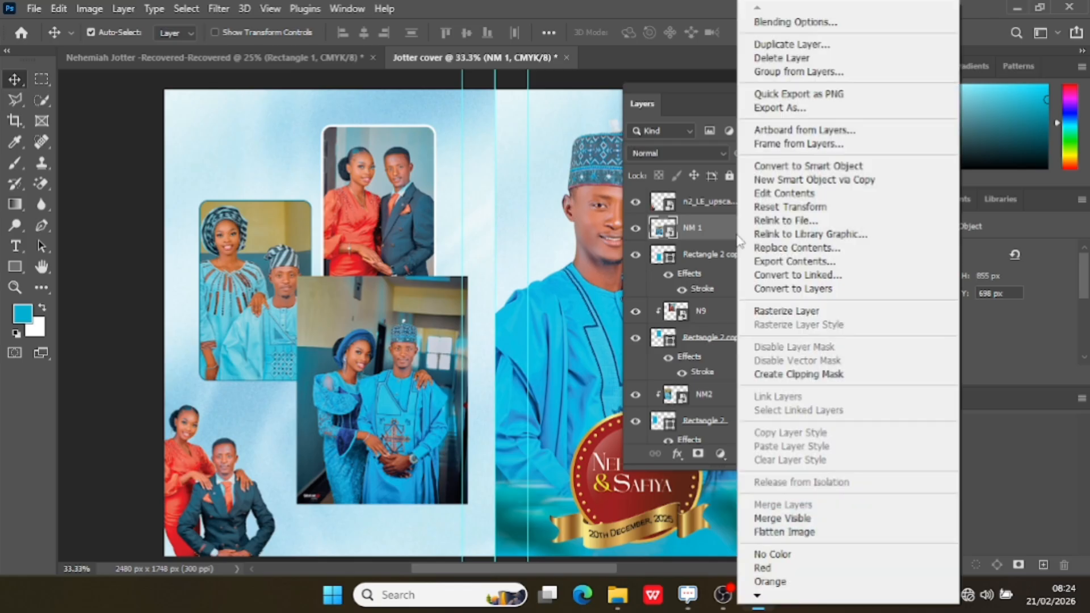
left_click(820, 375)
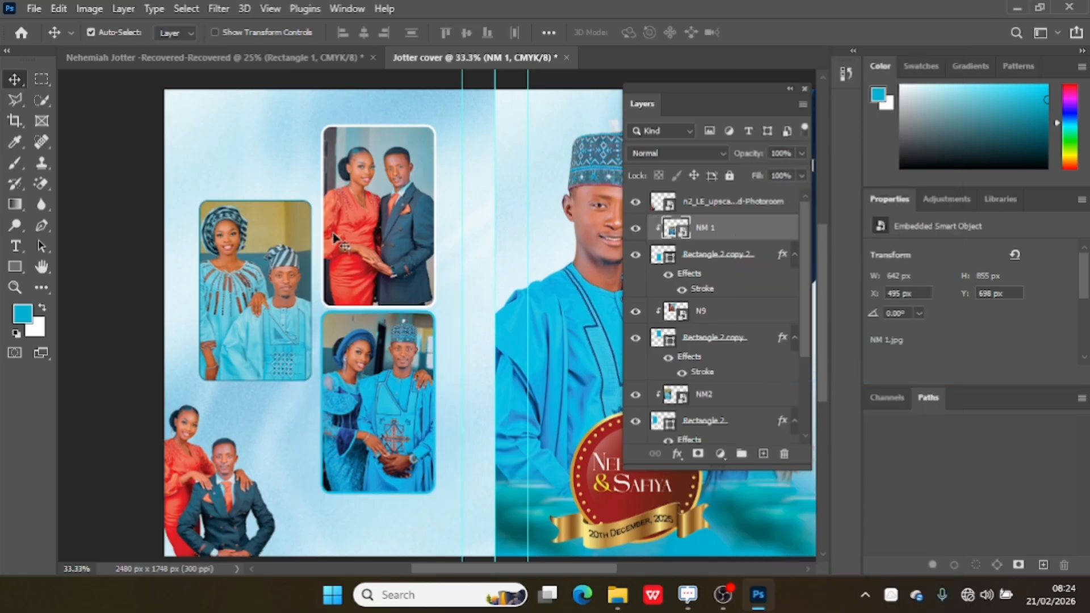
Add the text "Thanks" above the outer photo frame on the back cover, on a new layer over the couple cut-out.
left_click(752, 205)
left_click(762, 453)
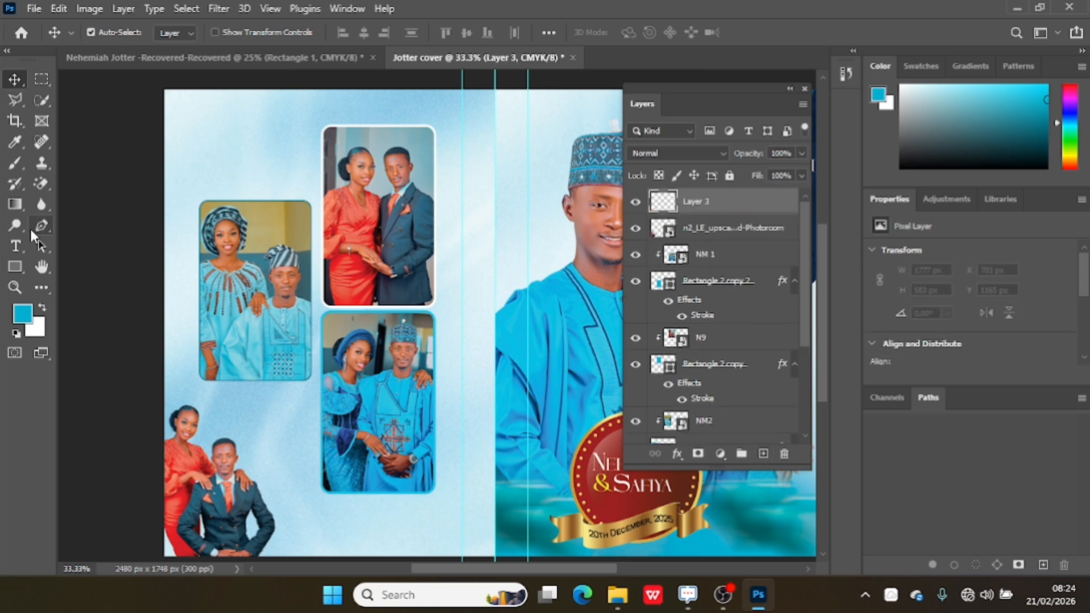
left_click(14, 248)
left_click(220, 129)
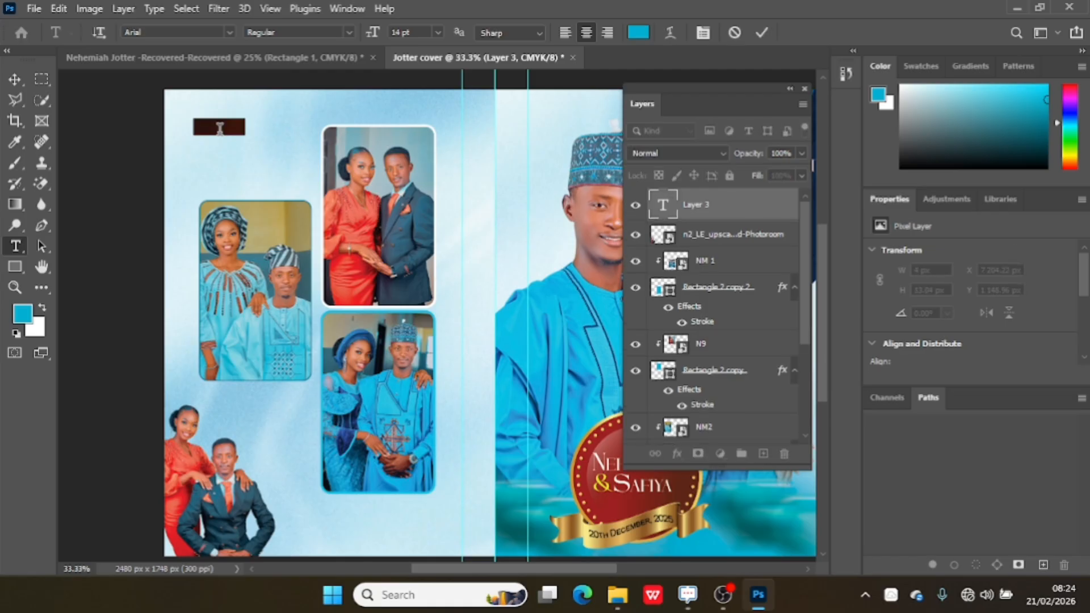
key("BackSpace")
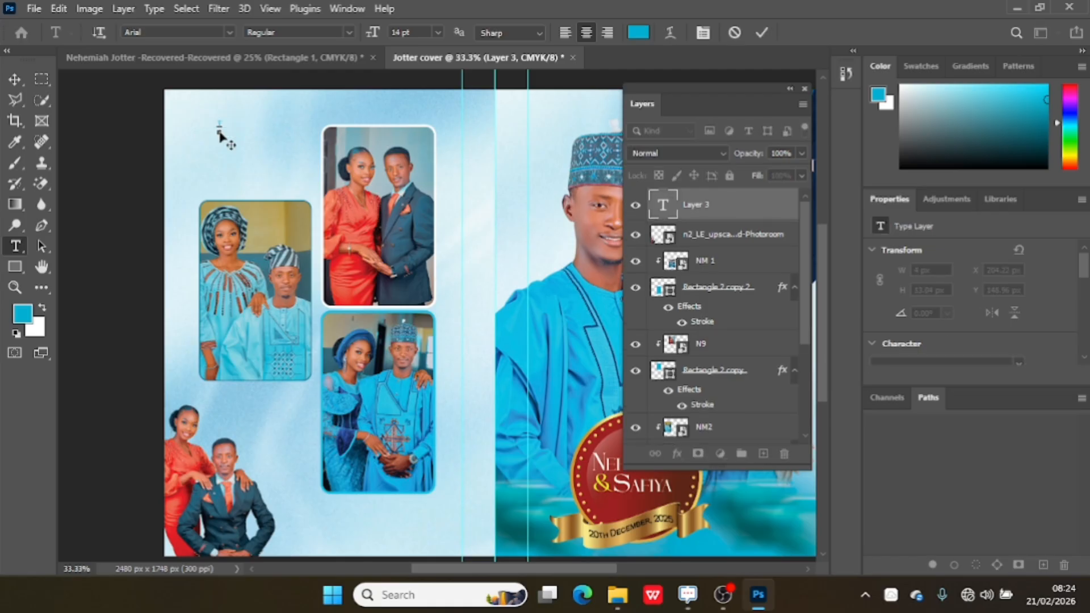
key("BackSpace")
key("BackSpace")
type("nk")
key("ctrl+a")
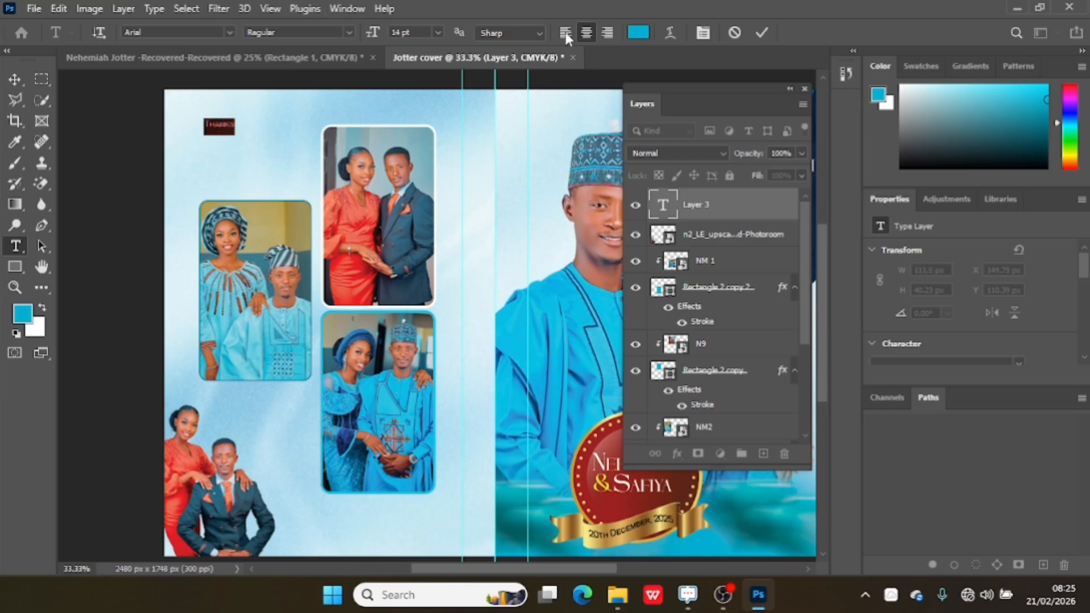
Colour the "Thanks" text dark navy #001a2a and set its font size to 43 pt.
left_click(638, 33)
left_click_drag(658, 431, 684, 500)
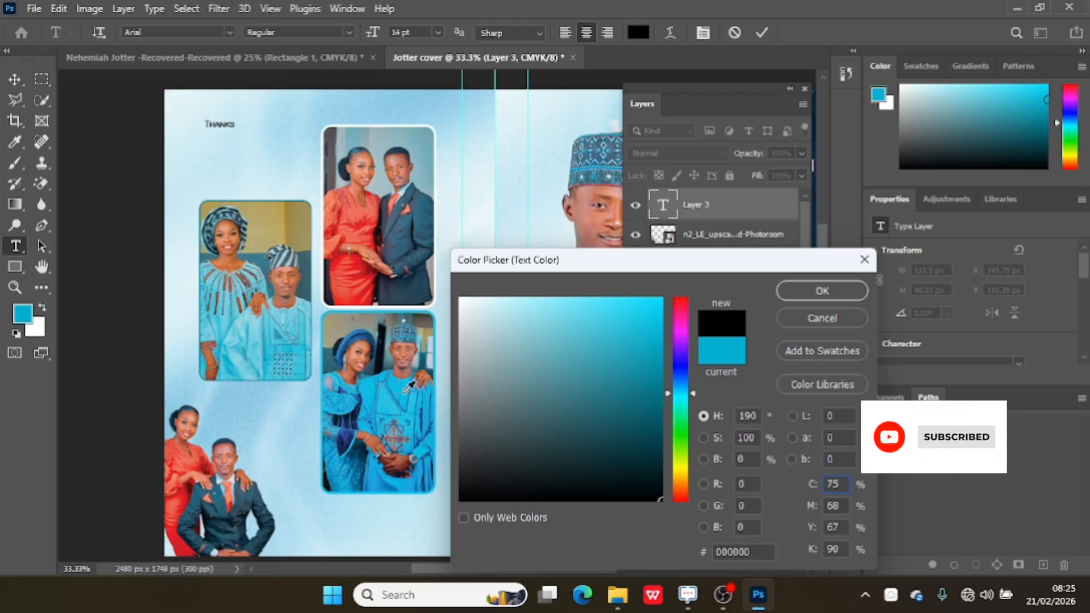
left_click(593, 170)
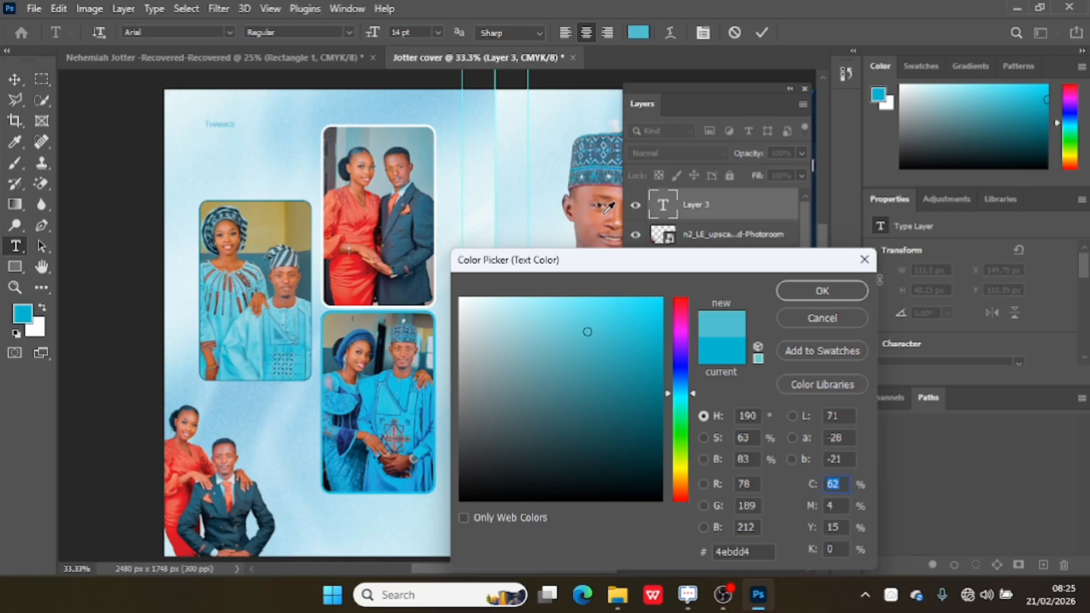
left_click(611, 161)
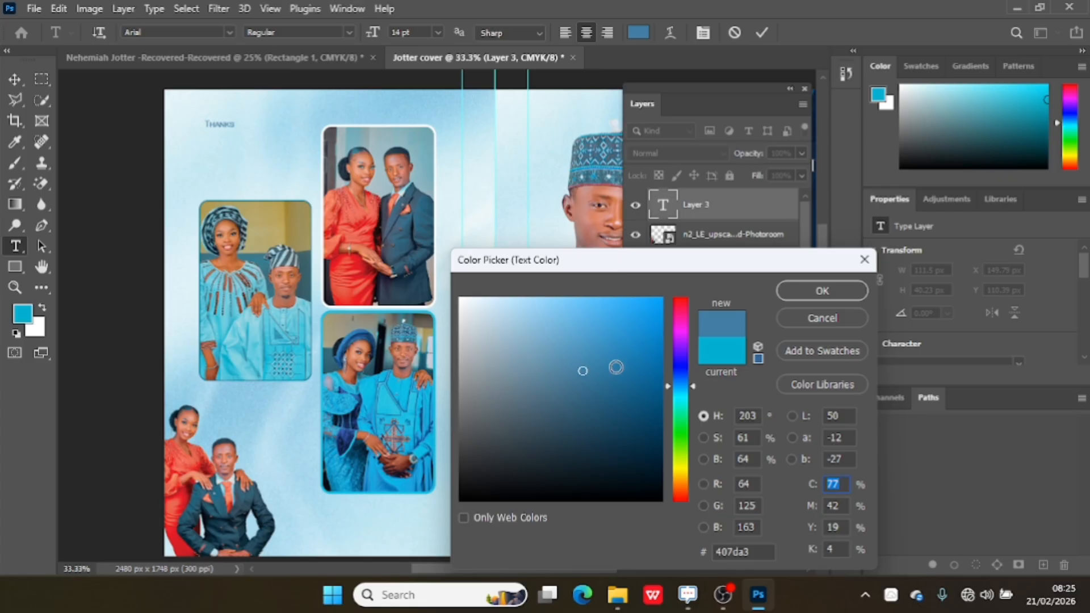
left_click_drag(615, 365, 668, 459)
left_click_drag(642, 385, 662, 466)
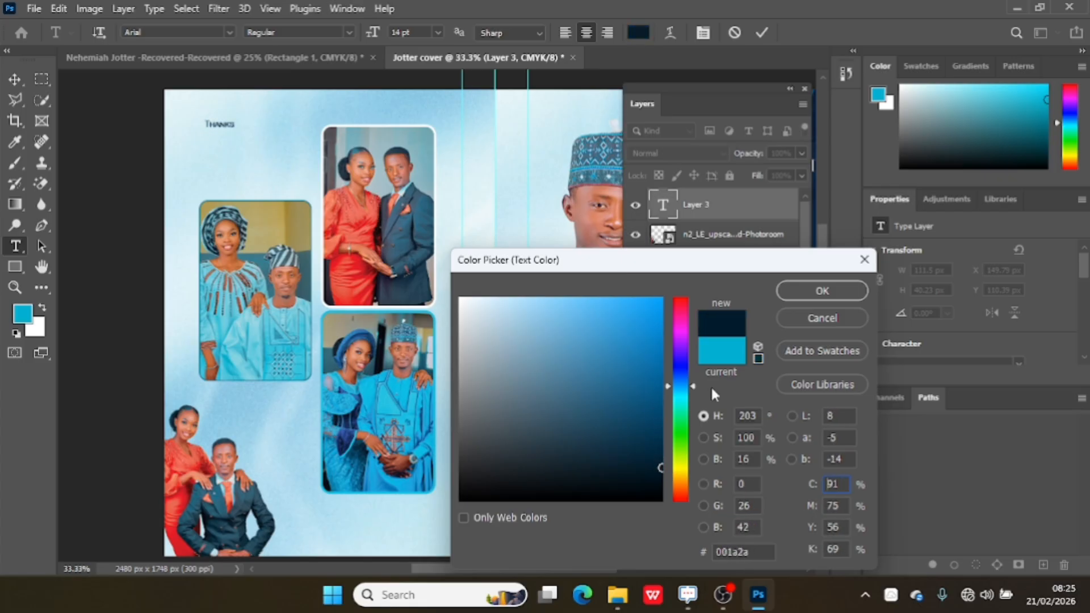
left_click(794, 291)
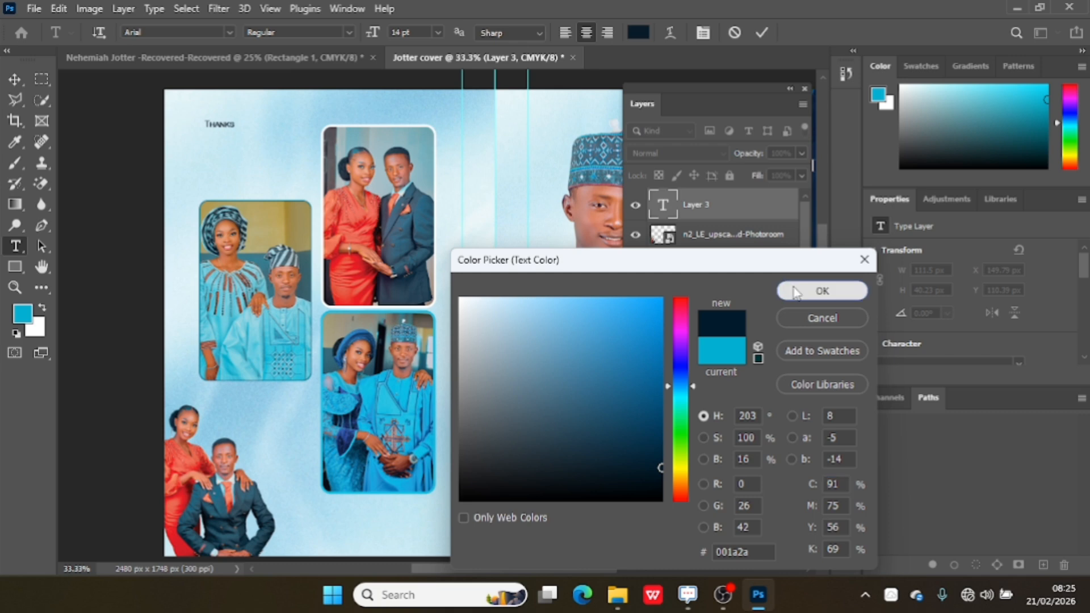
left_click_drag(374, 32, 384, 28)
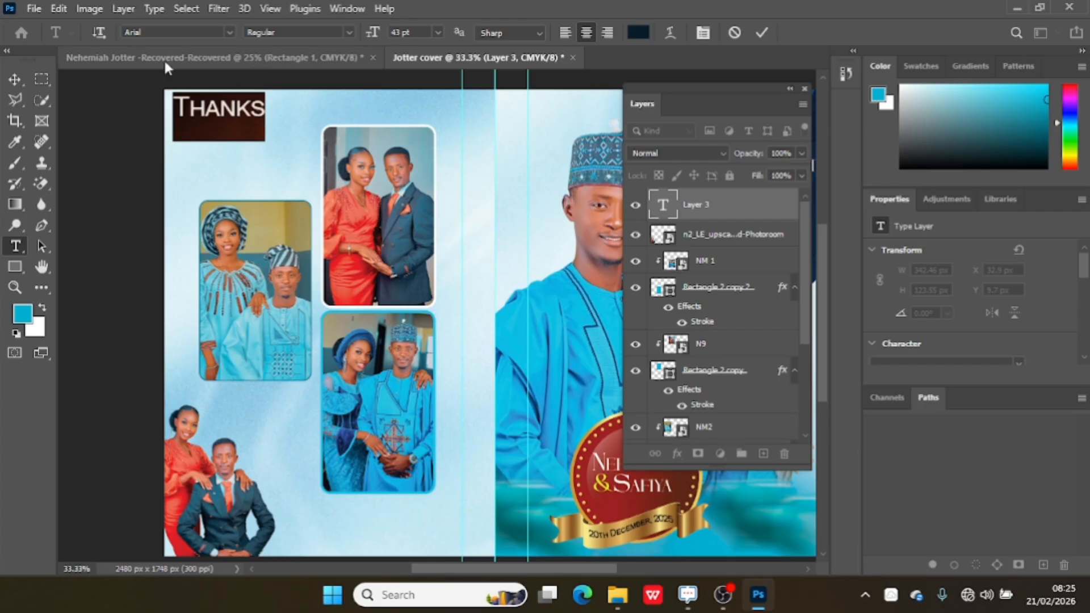
Centre "Thanks" over the outer photo frame, duplicate it just below, and change the copy's wording to "Coming".
left_click(14, 79)
left_click_drag(248, 115, 279, 182)
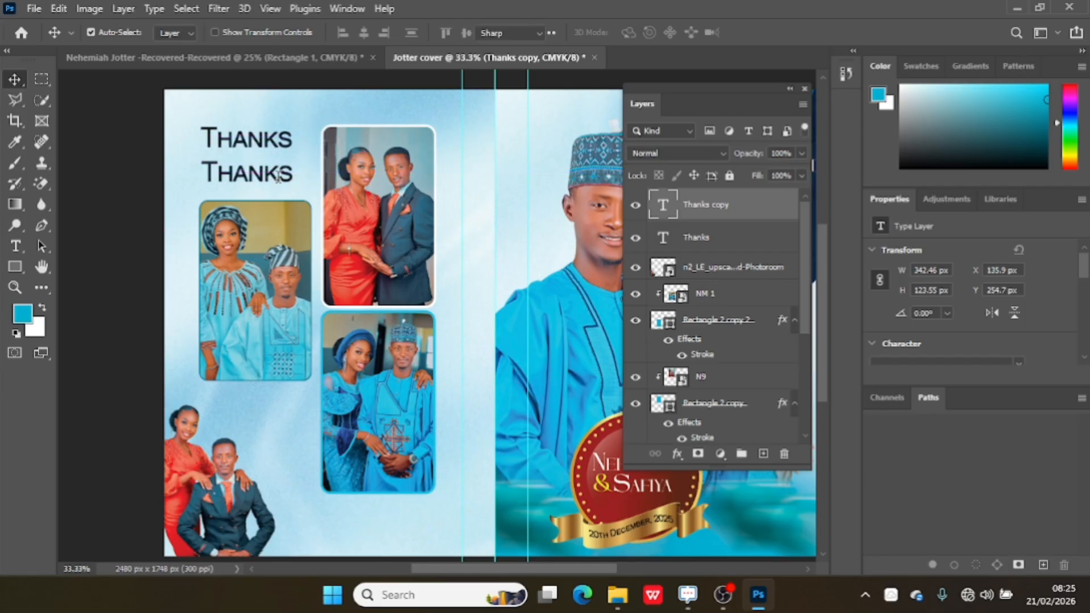
key("t")
double_click(278, 176)
key("BackSpace")
type("C")
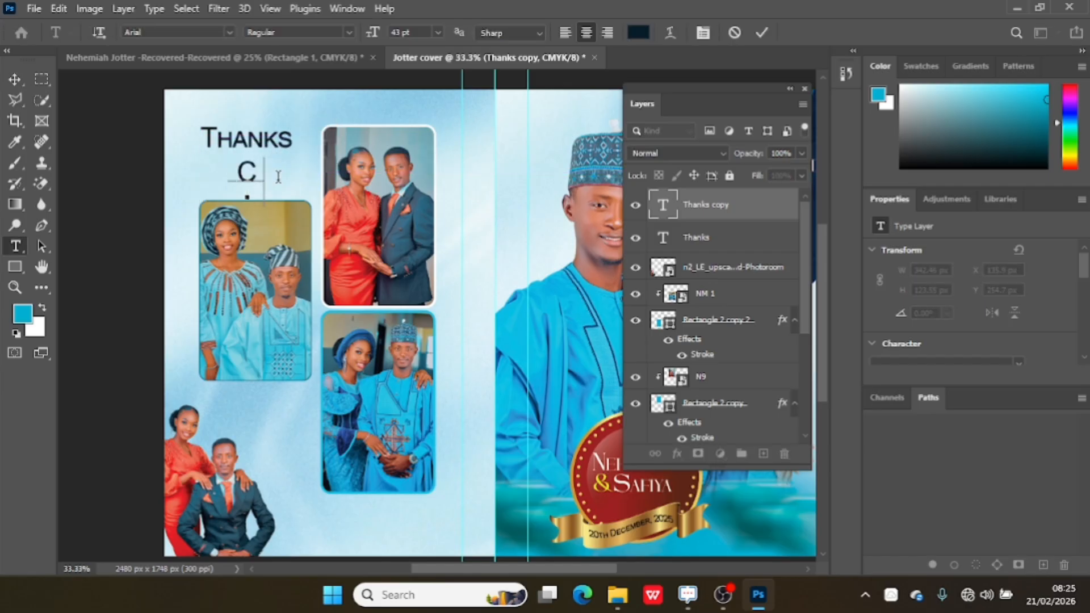
type("oming")
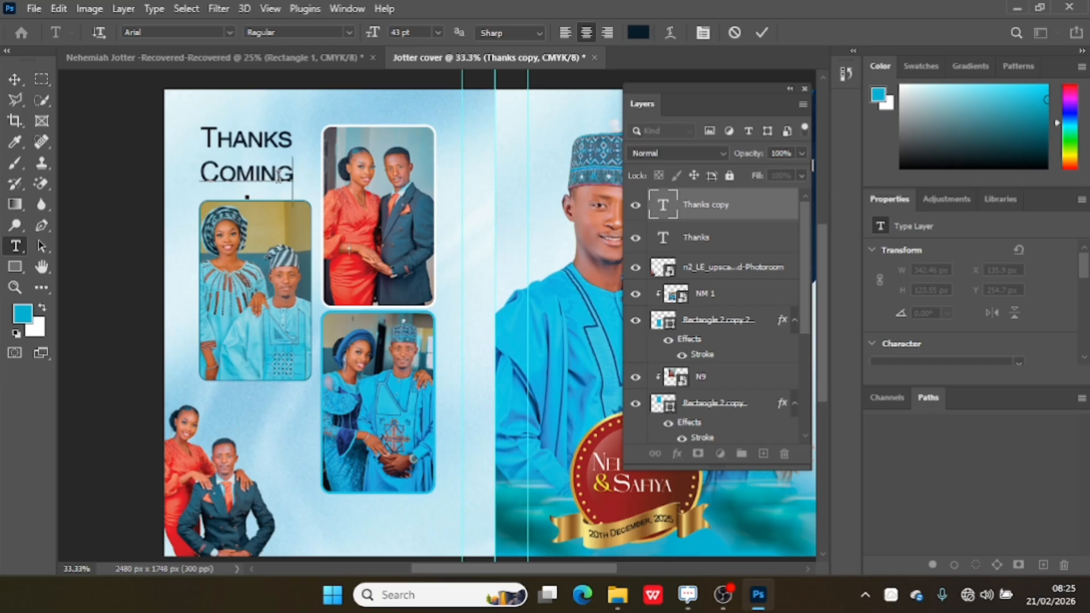
Recolour the "Coming" text to #0d85bc, sampled from the blue outfit in the lower couple photo.
double_click(278, 176)
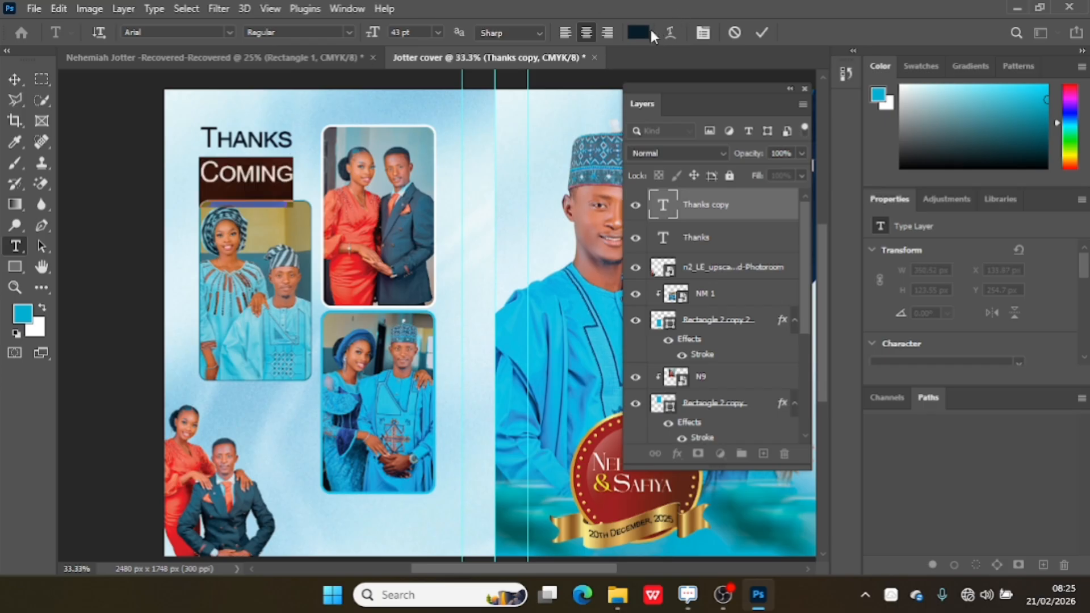
left_click(644, 33)
left_click(412, 420)
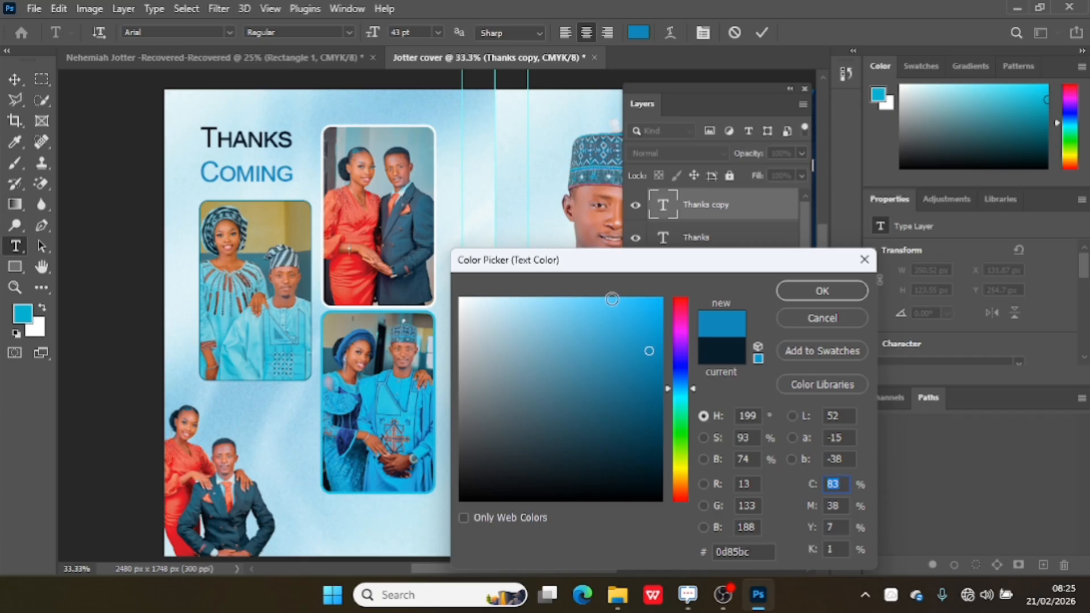
left_click(812, 290)
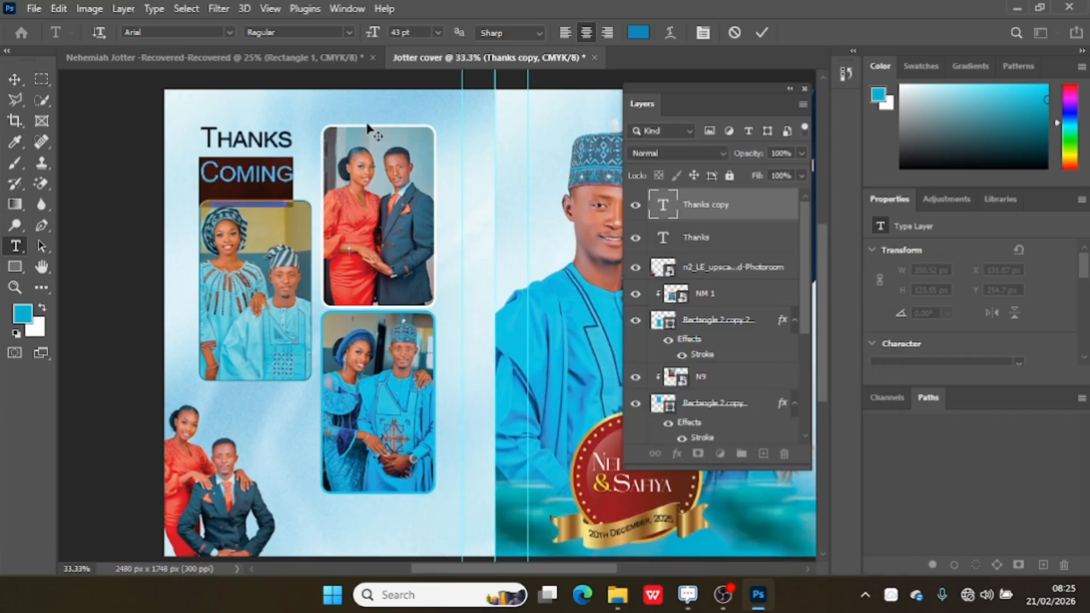
left_click(762, 32)
key("v")
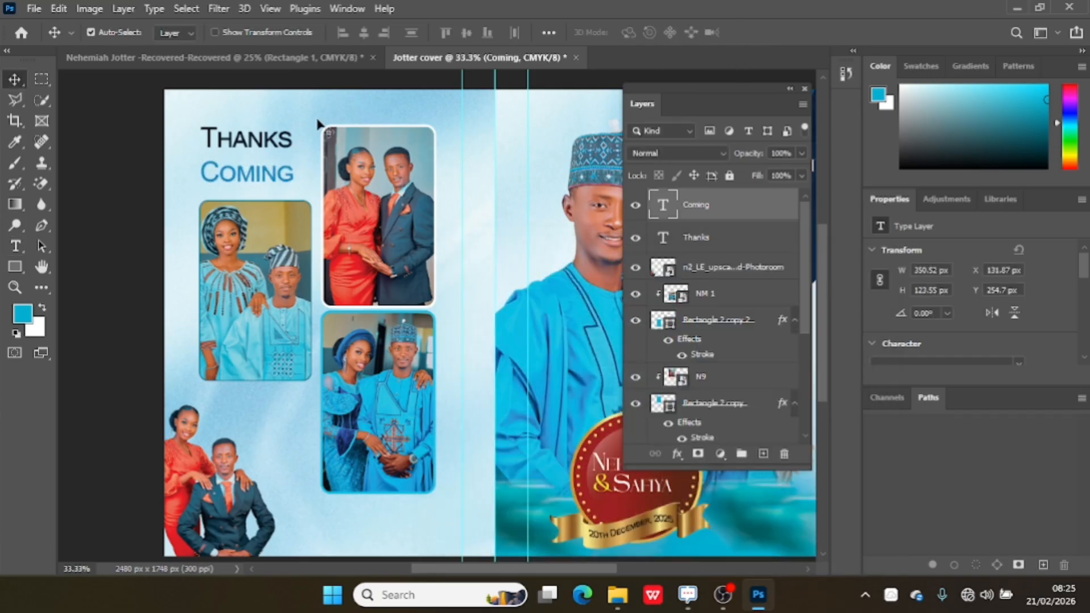
Recolour the "Thanks" text to #0d85bc, sampled from the "Coming" text.
double_click(282, 151)
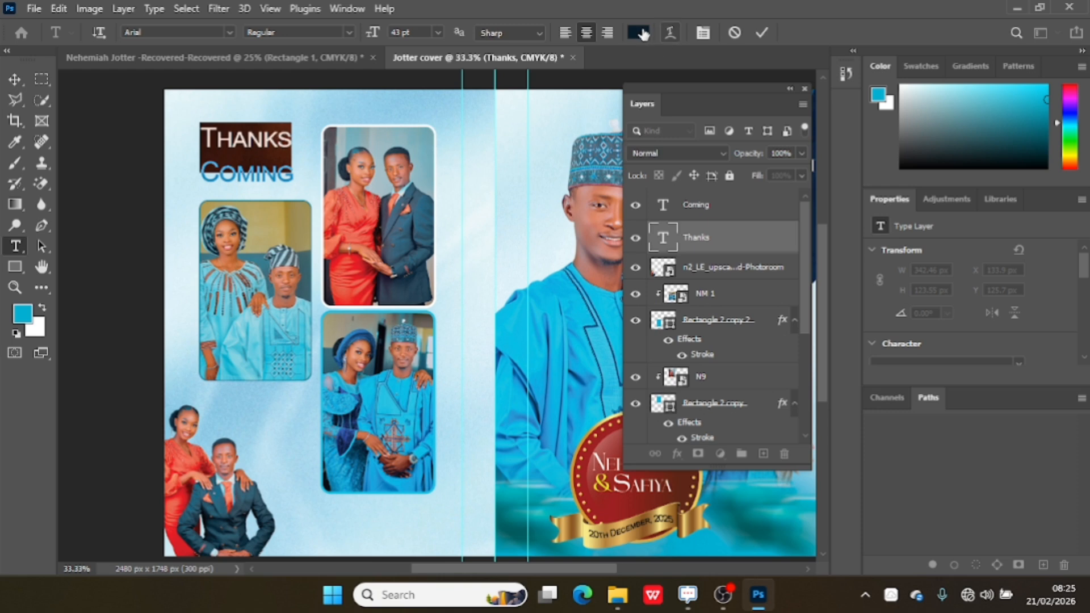
left_click(639, 32)
left_click(386, 404)
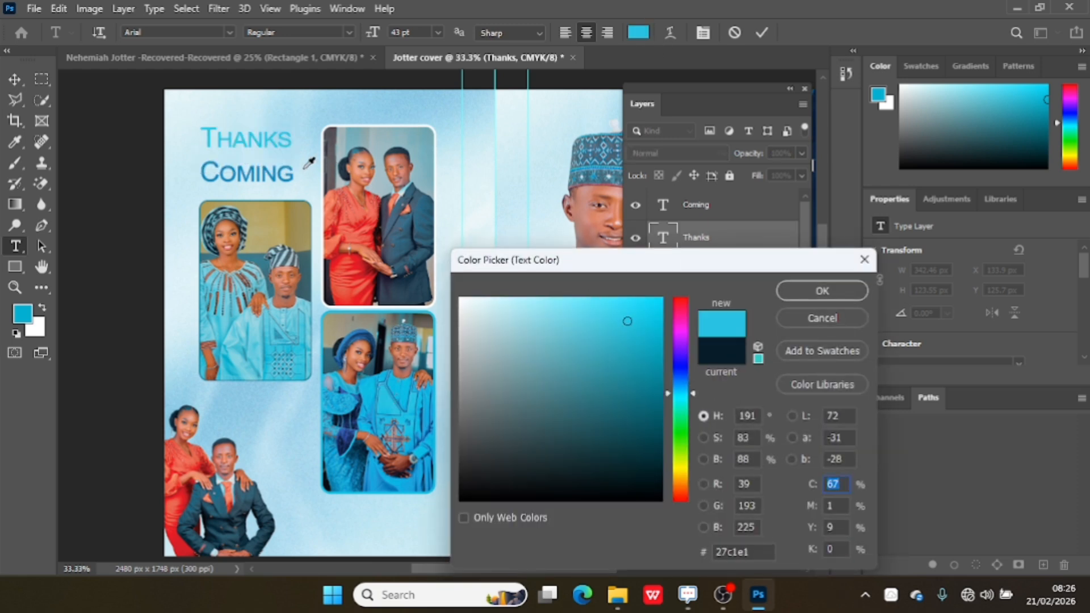
left_click(274, 177)
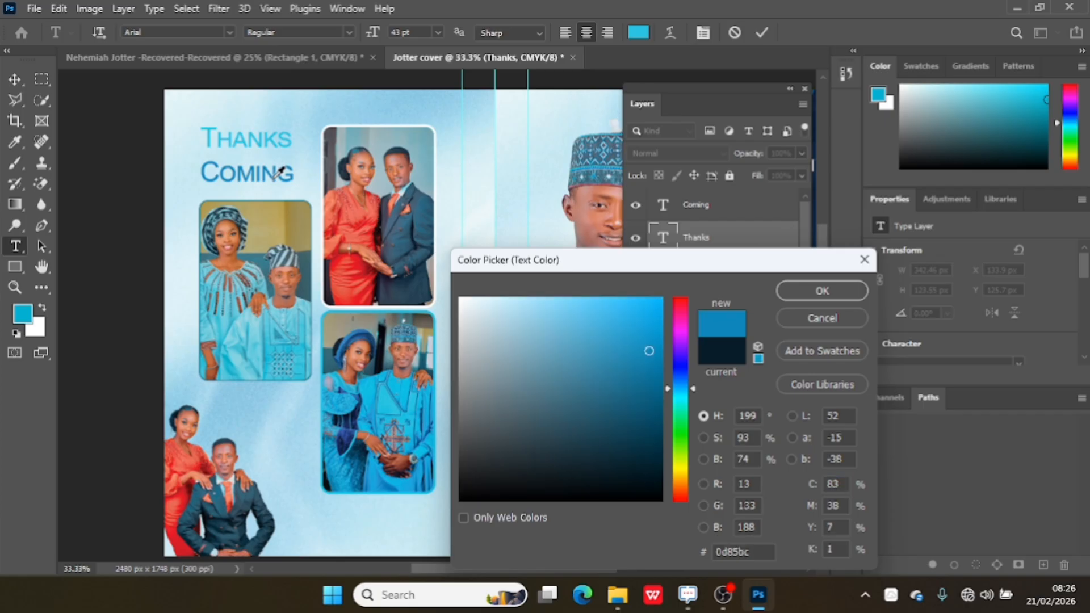
left_click(822, 290)
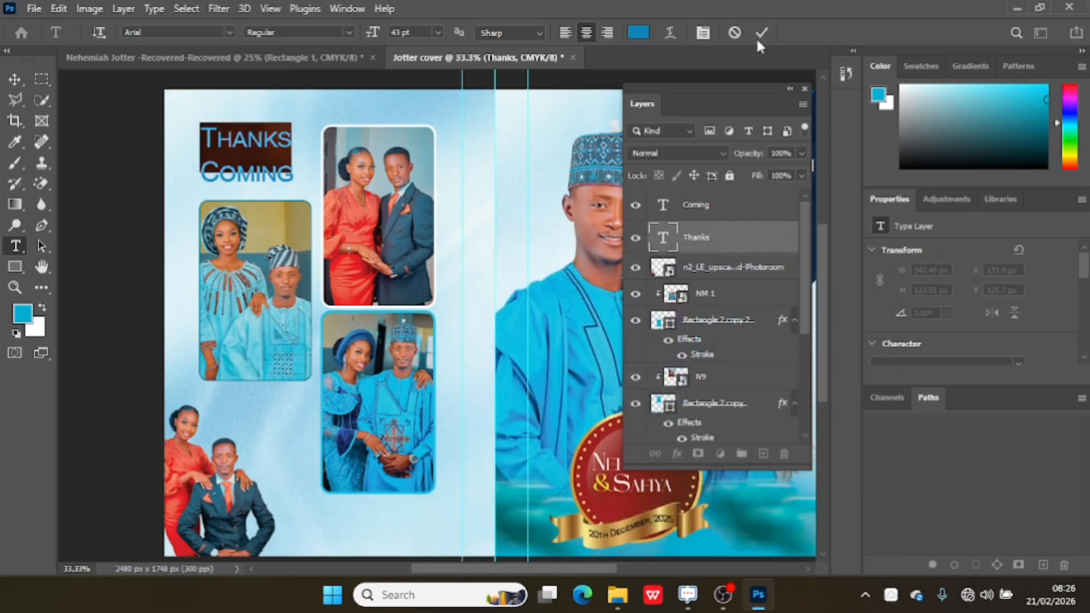
left_click(761, 32)
key("v")
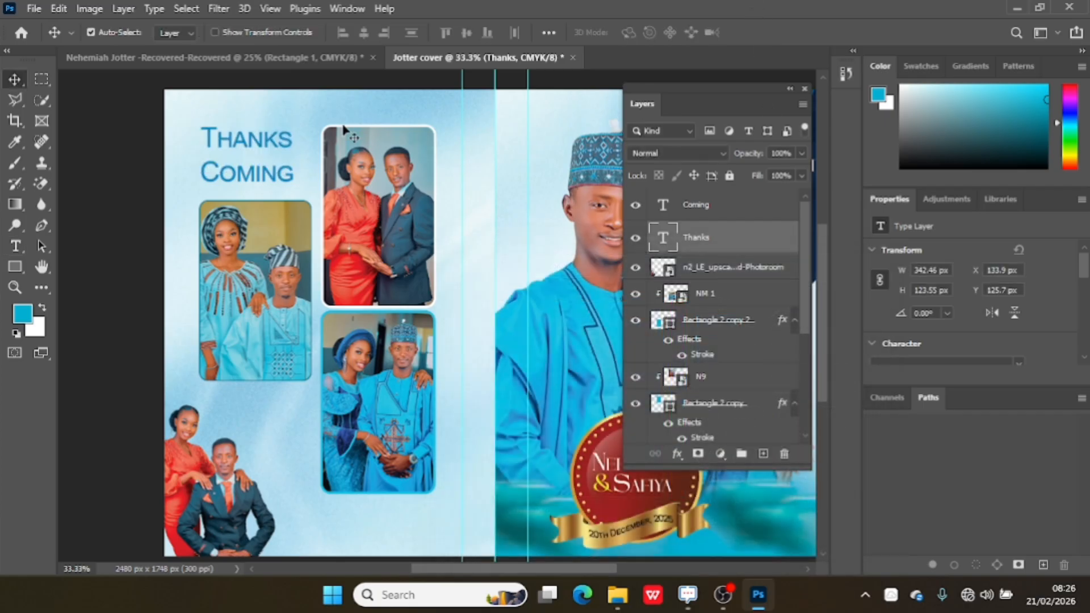
Duplicate the "Thanks" text into the gap above "Coming" and change the copy's wording to "For".
left_click_drag(263, 145, 262, 156)
double_click(260, 153)
key("BackSpace")
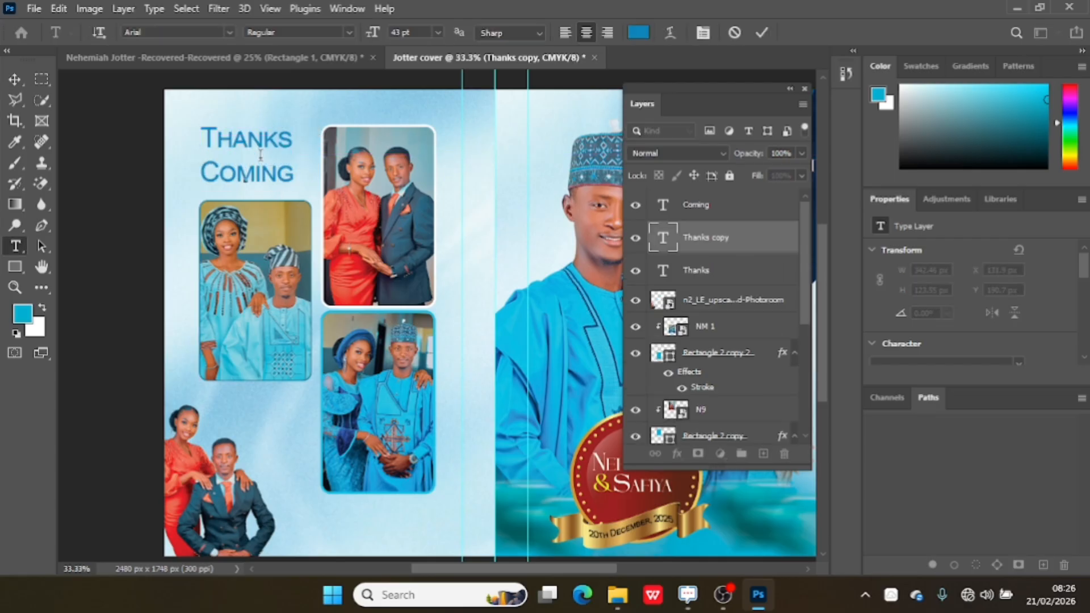
type("for")
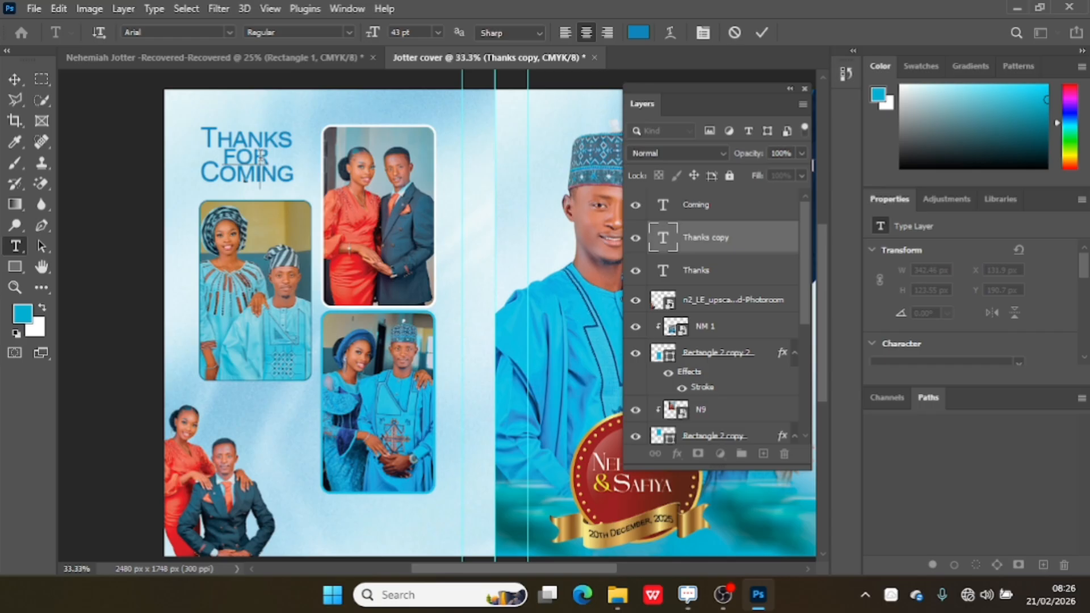
key("BackSpace")
key("BackSpace")
key("BackSpace")
type("for")
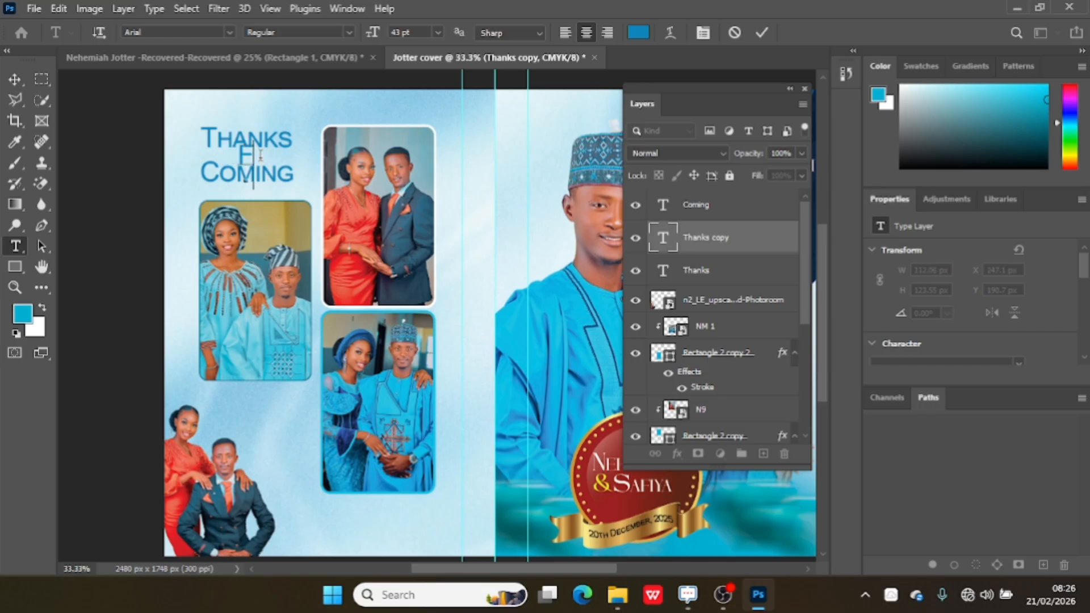
Set the font of the "For" text between "Thanks" and "Coming" to Alterday.
double_click(261, 160)
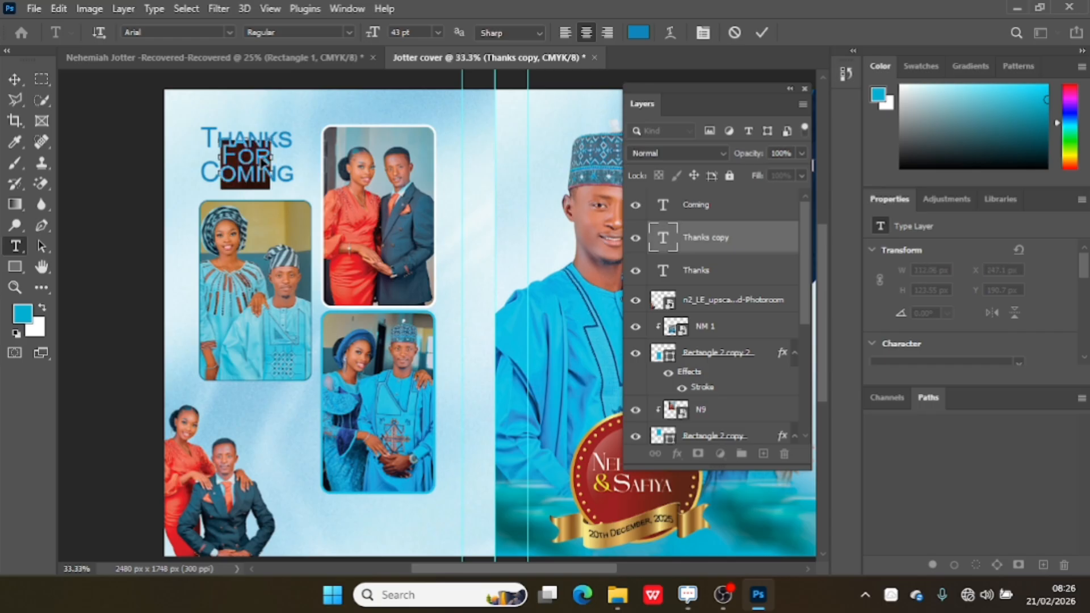
left_click(230, 32)
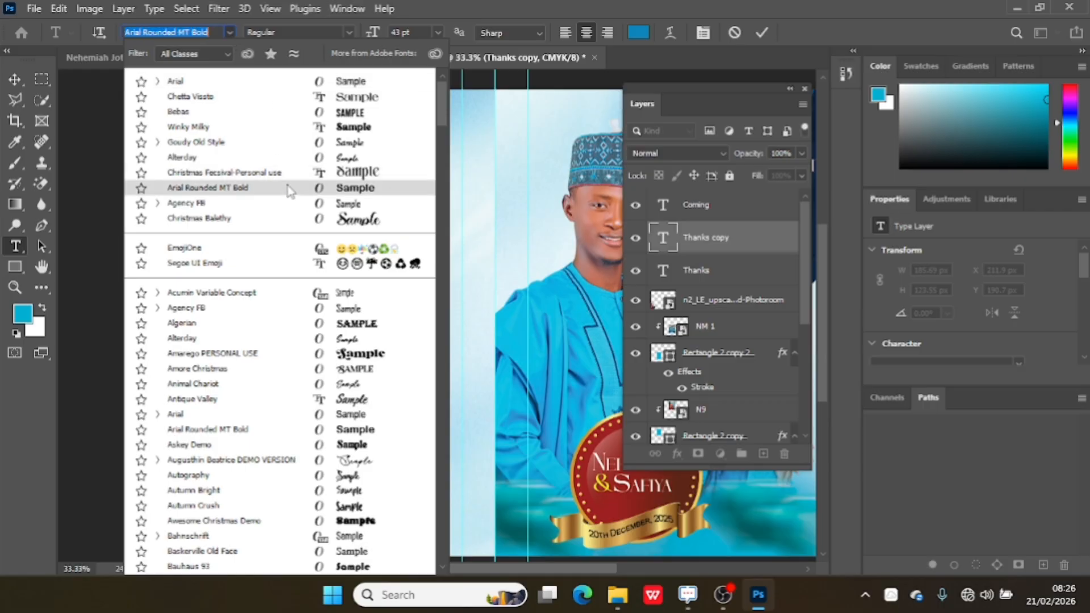
left_click(315, 162)
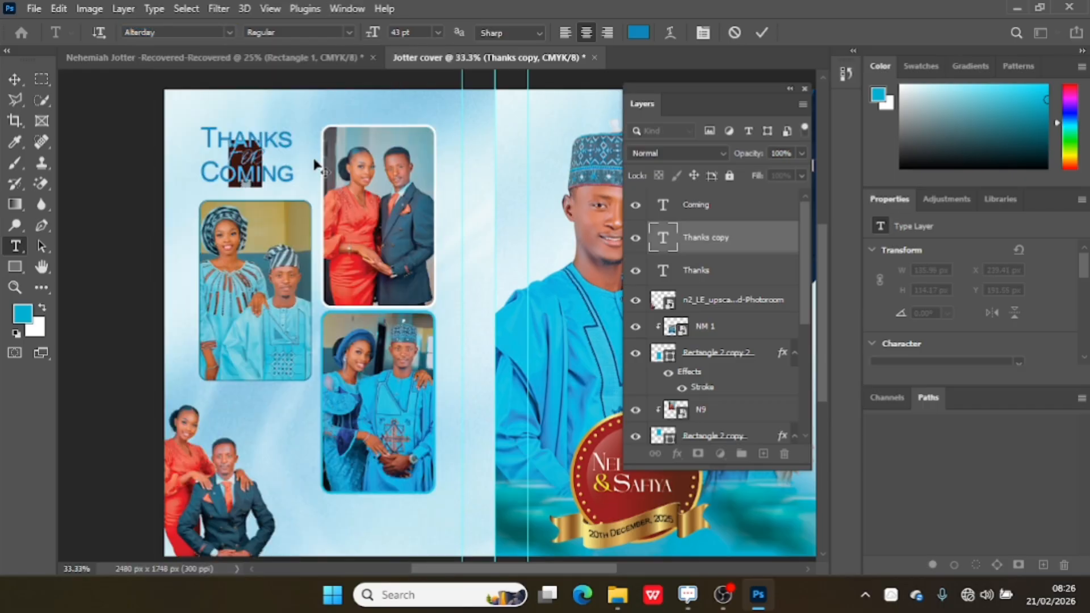
Recolour the "For" text between "Thanks" and "Coming" to red #fc0000 and commit the text edit.
left_click(636, 33)
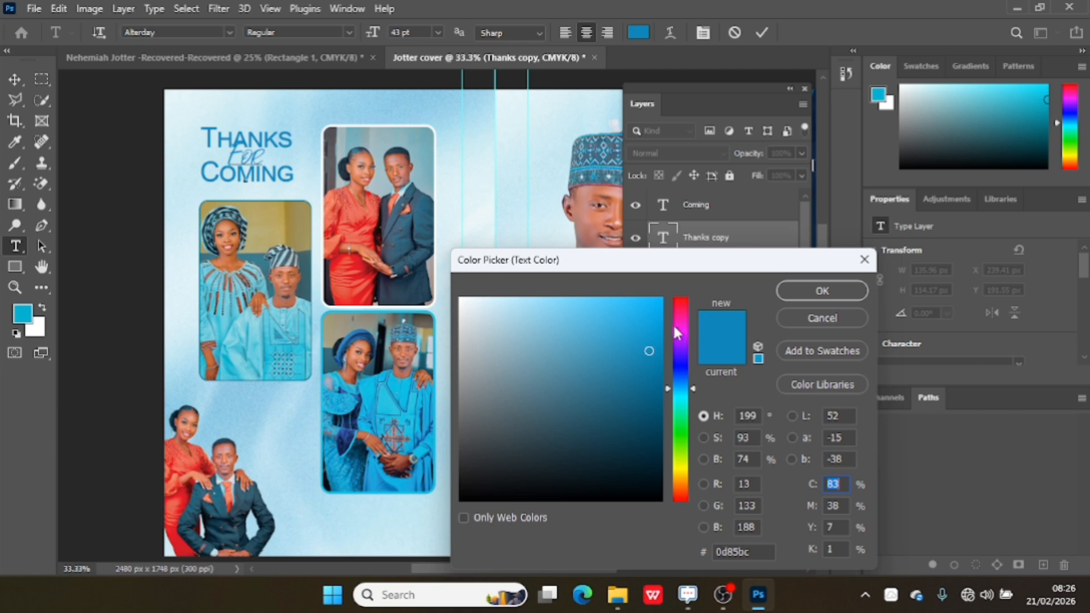
left_click_drag(677, 332, 686, 271)
left_click_drag(625, 303, 695, 304)
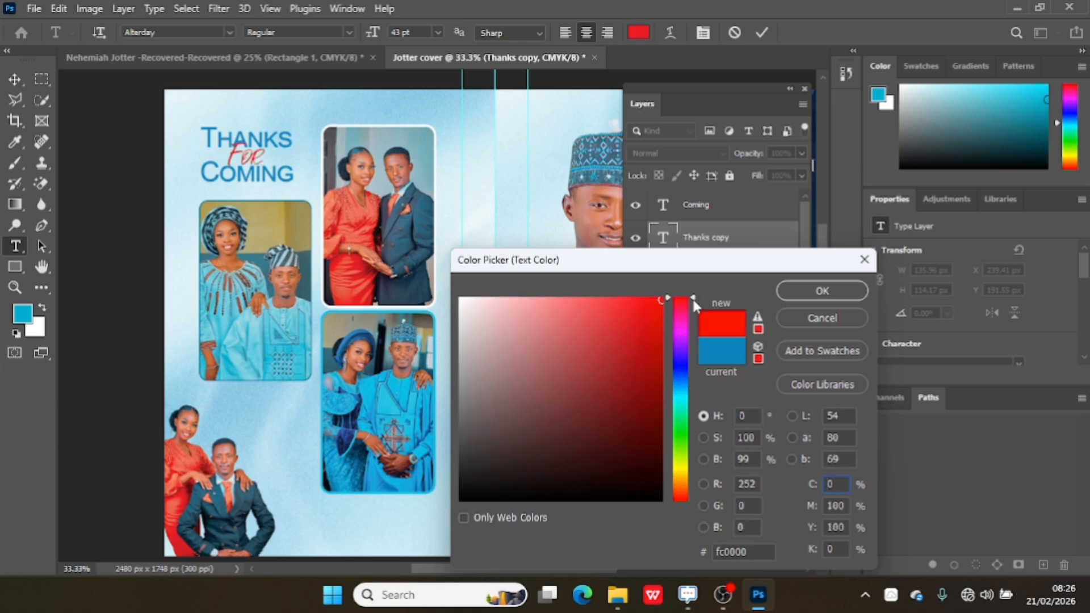
left_click(824, 292)
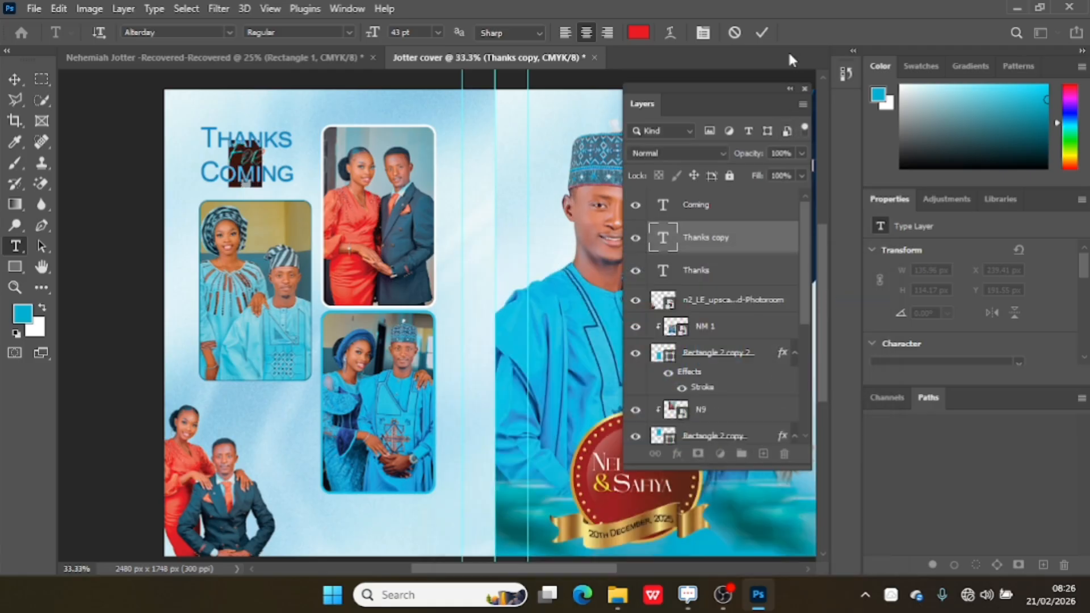
left_click(766, 32)
key("v")
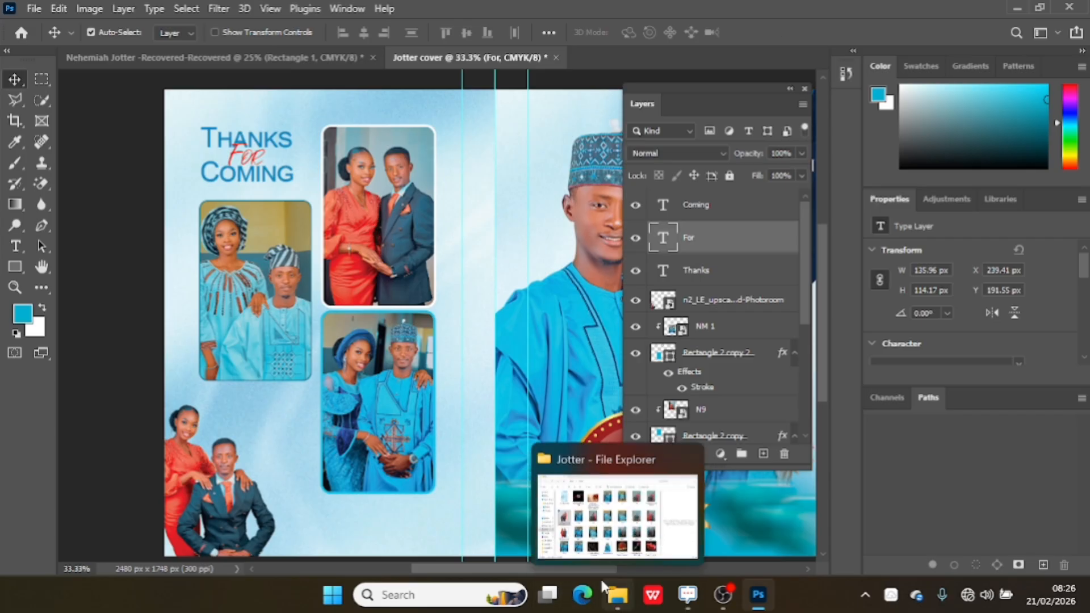
Place the "NS initial wedding monogram logo-Photoroom" image from the Jotter folder, scaled to 18.87%, between the left and lower couple photos.
left_click(618, 594)
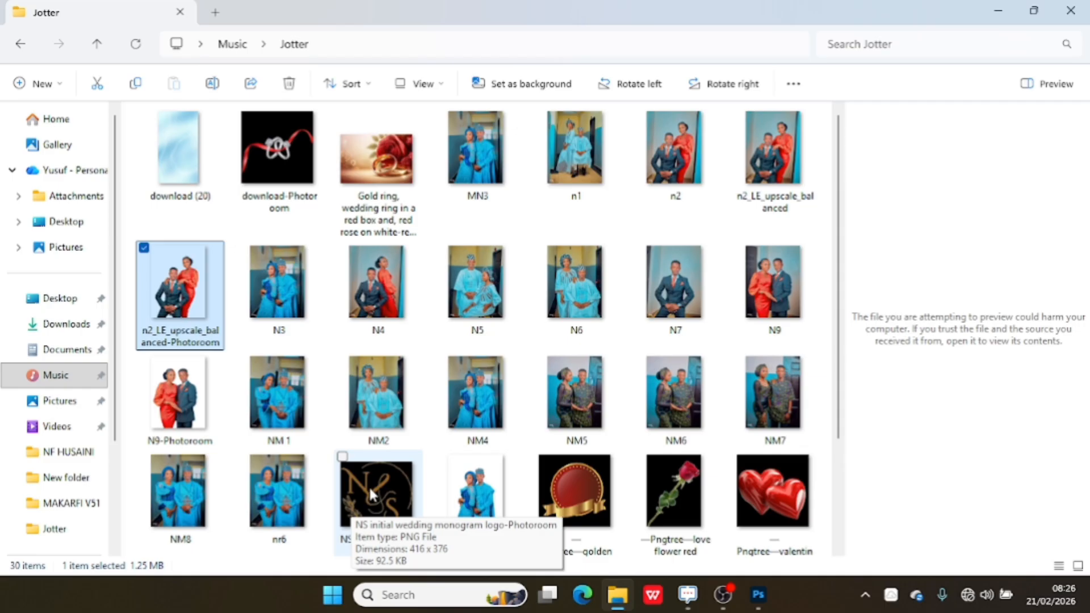
left_click_drag(369, 485, 312, 377)
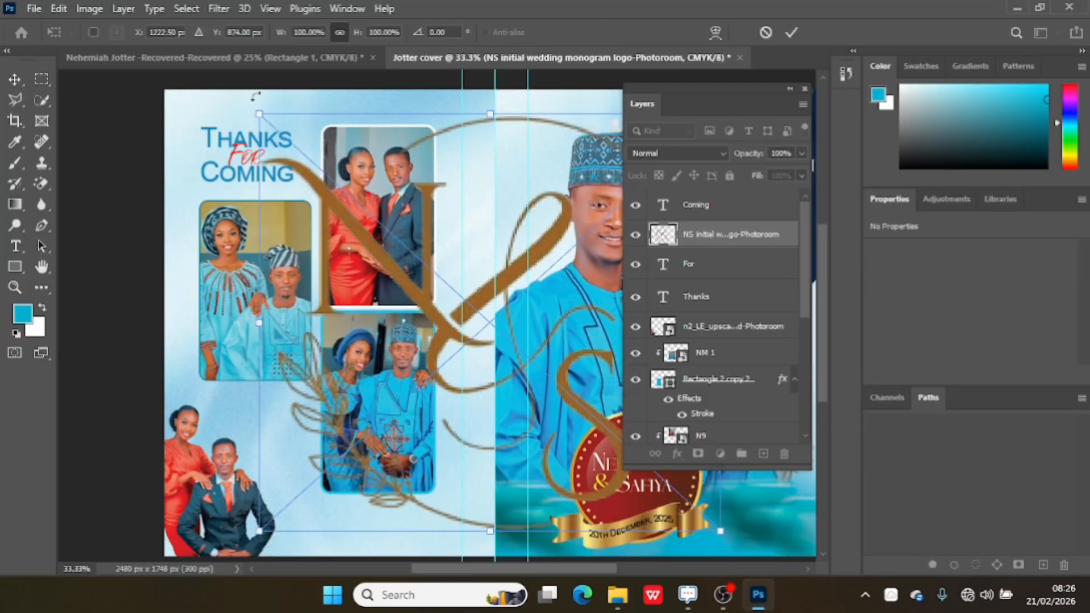
left_click_drag(259, 112, 472, 398)
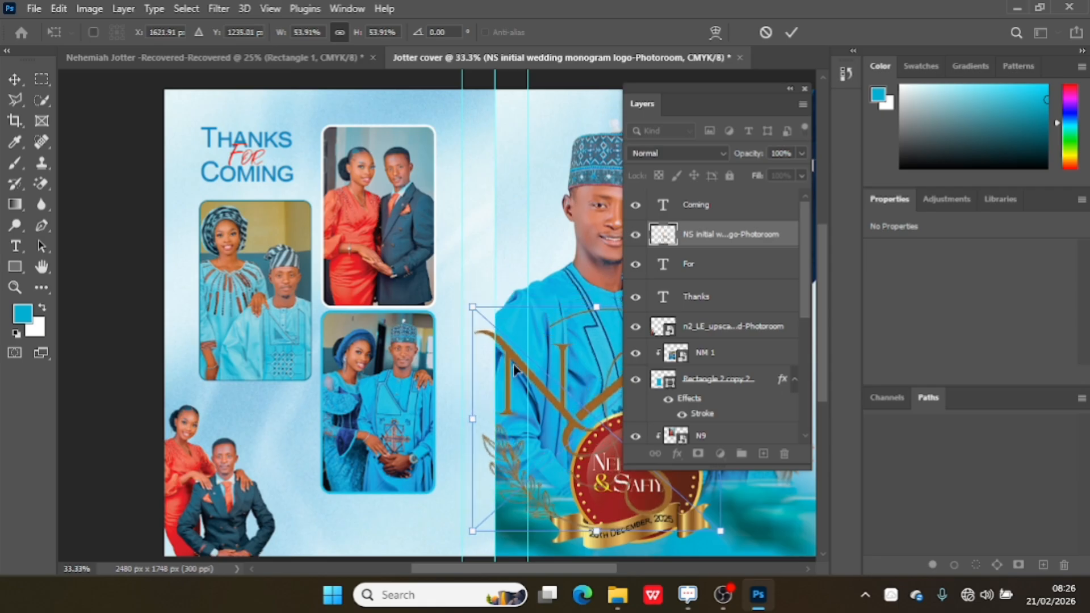
left_click_drag(561, 398, 273, 343)
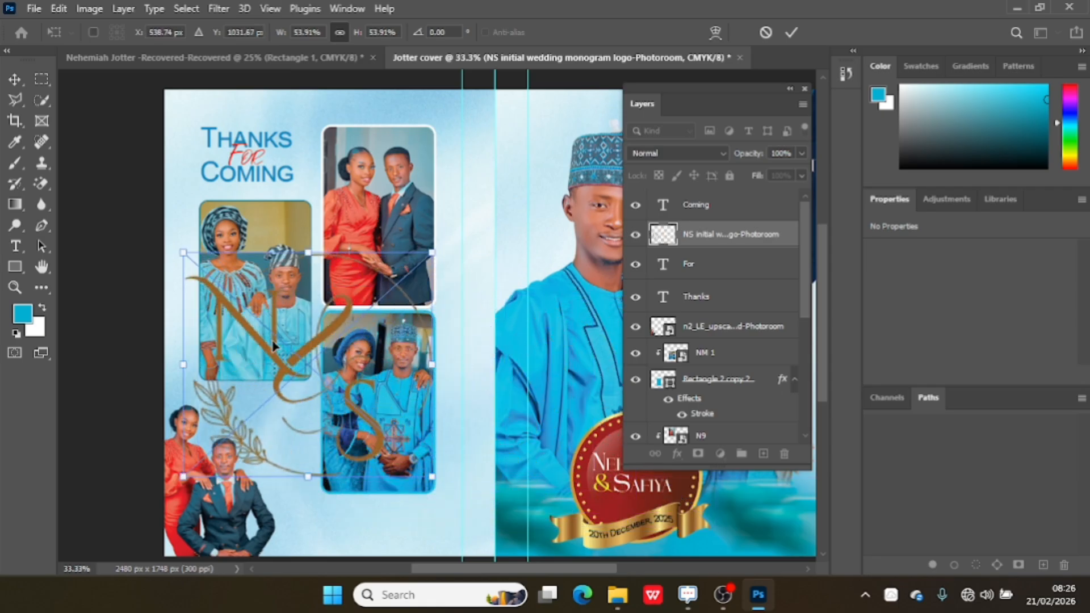
left_click_drag(432, 252, 274, 396)
left_click_drag(248, 439, 369, 417)
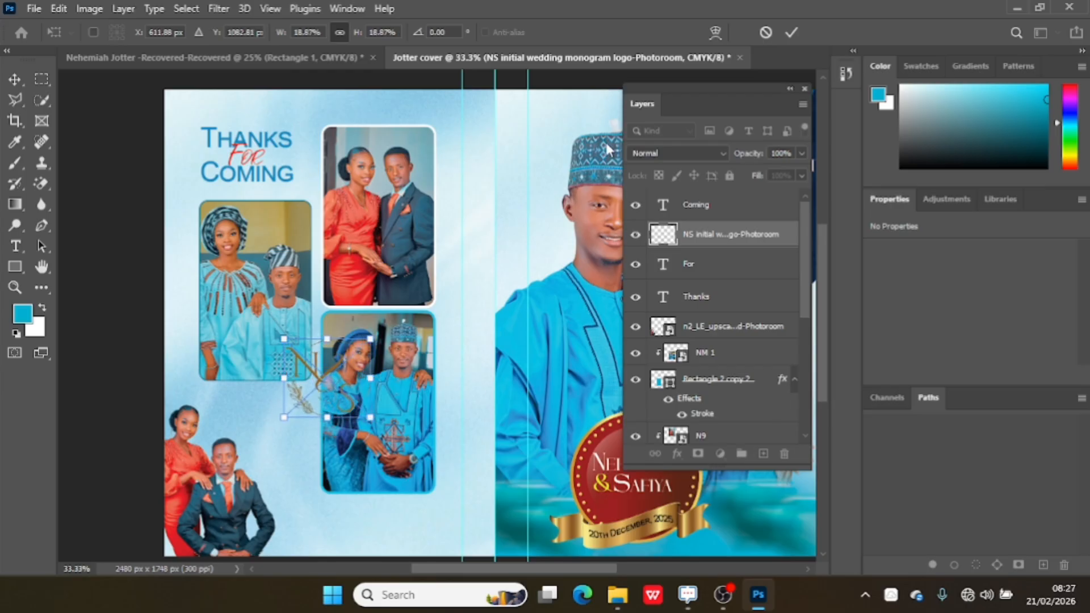
left_click(791, 34)
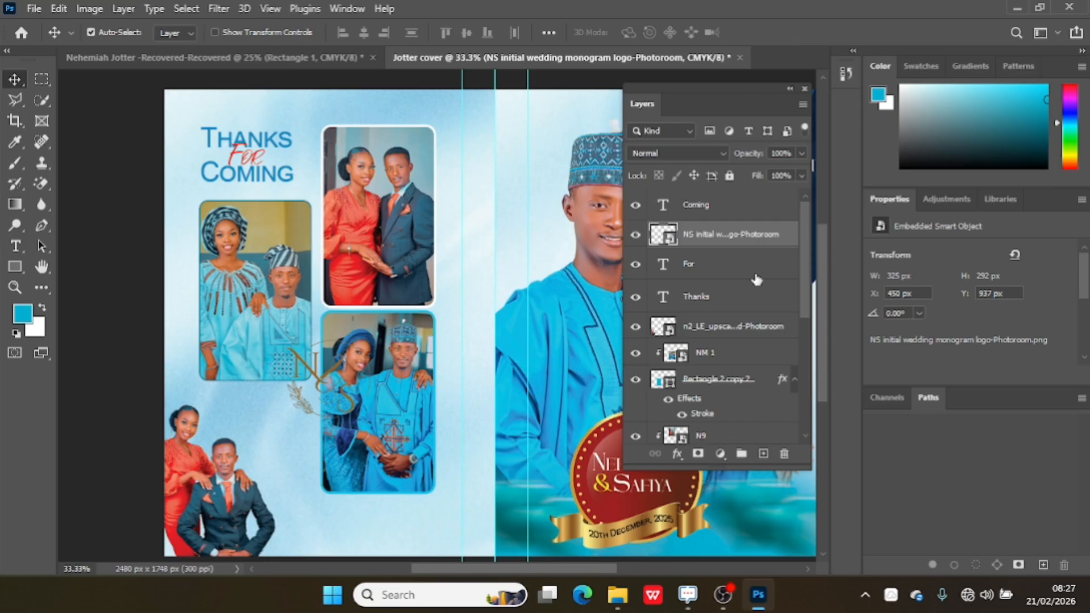
Add a Color Overlay to the monogram, trying several colours and settling on #274c60 sampled from the suit photo.
left_click(677, 454)
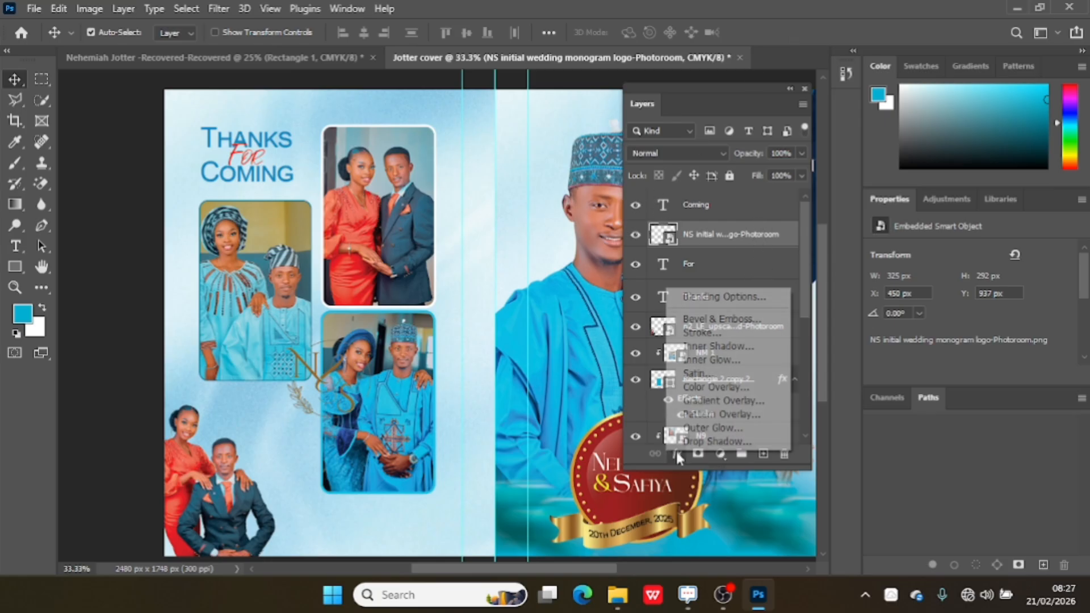
left_click(716, 386)
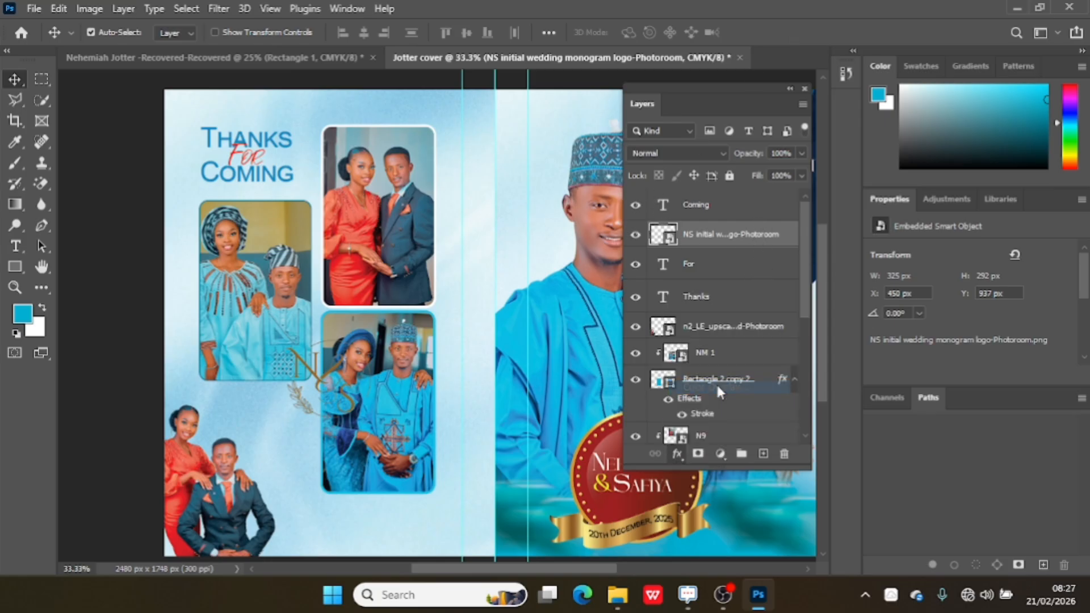
left_click(845, 142)
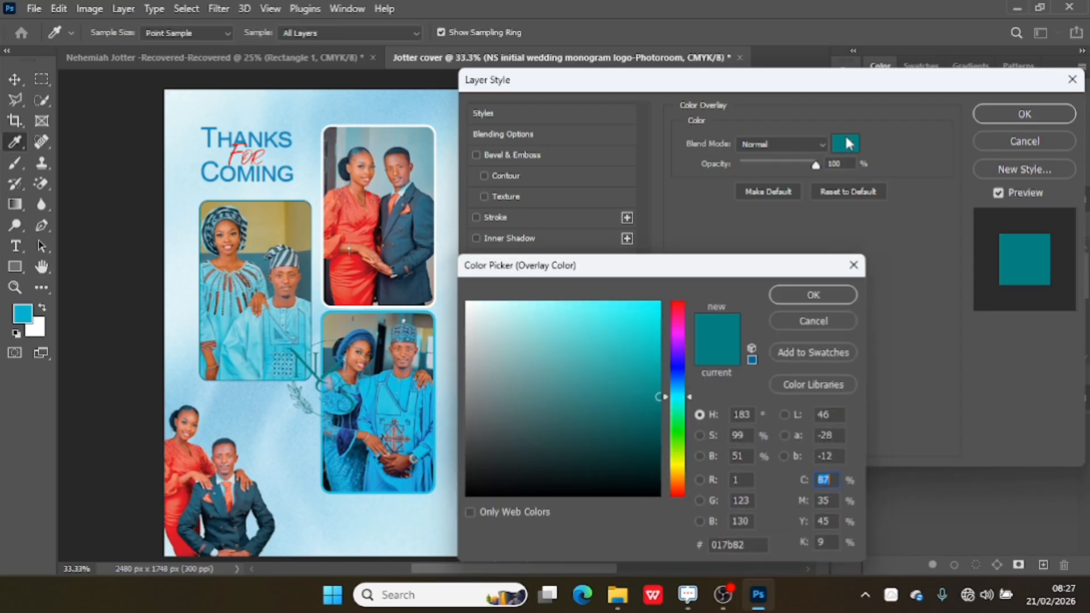
mouse_move(603, 366)
left_mouse_down()
mouse_move(519, 299)
mouse_move(439, 306)
mouse_move(442, 295)
left_mouse_up()
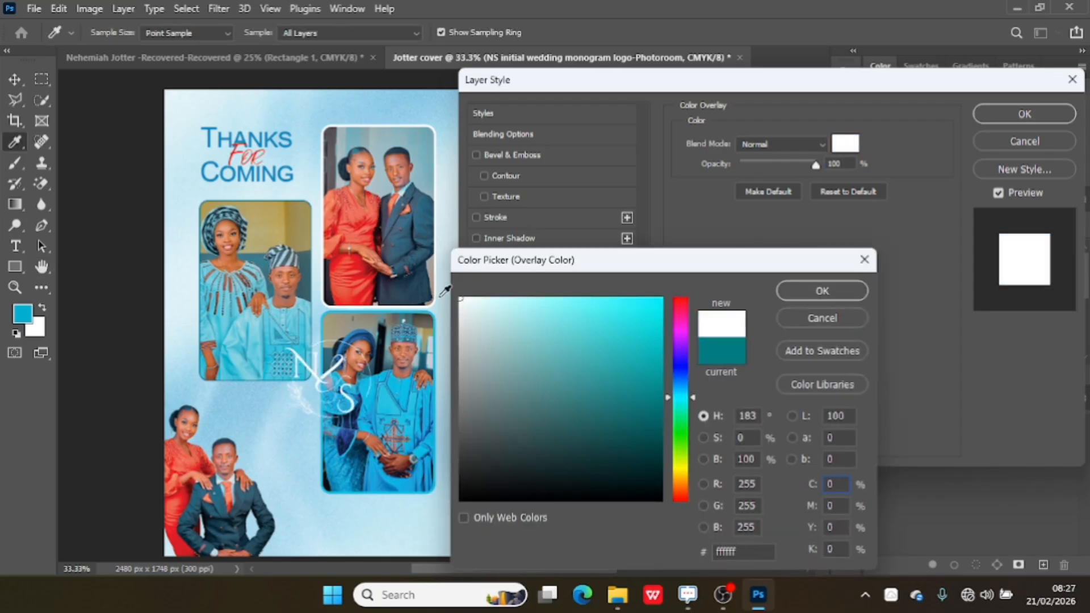
left_click(384, 395)
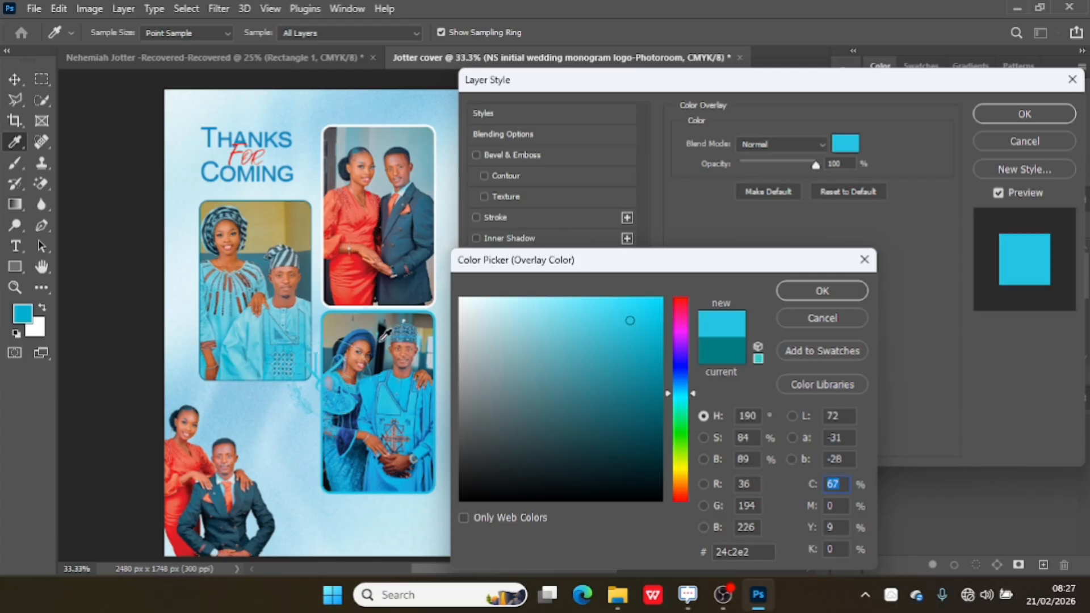
left_click(418, 229)
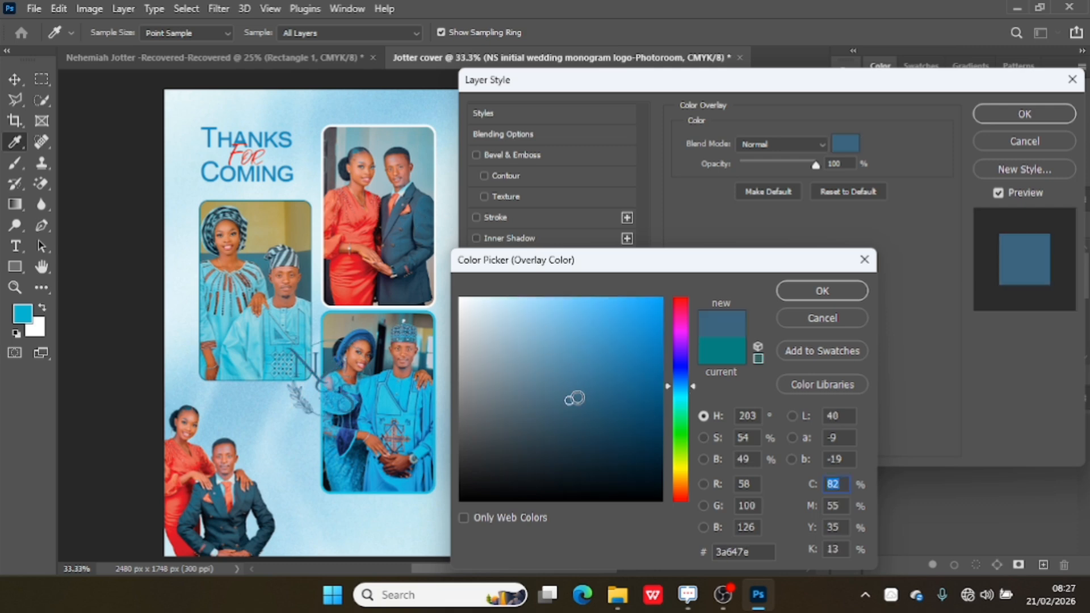
mouse_move(574, 397)
left_mouse_down()
mouse_move(659, 389)
mouse_move(662, 432)
left_mouse_up()
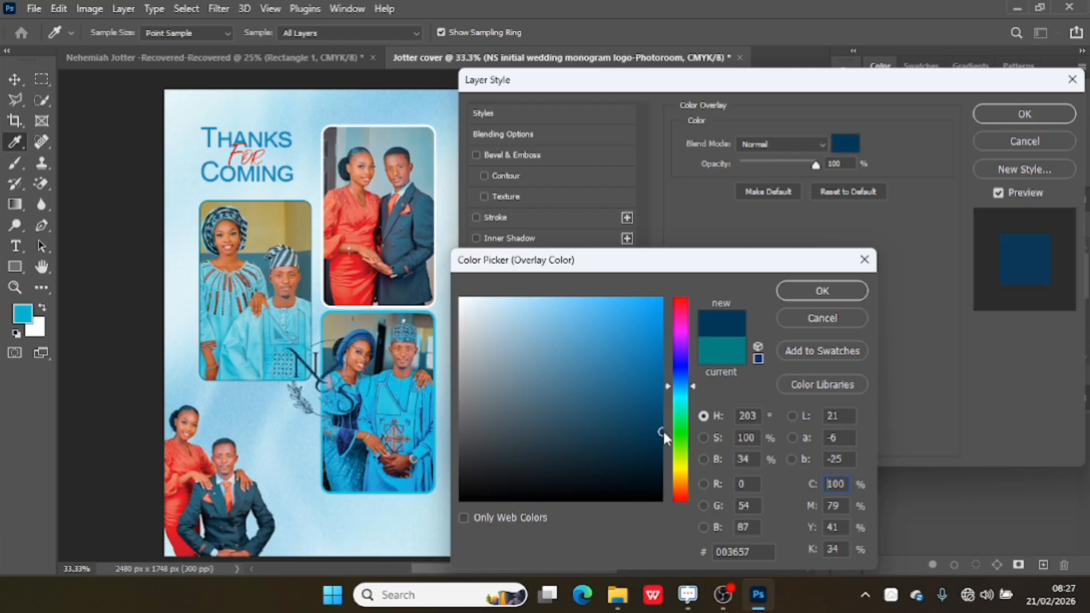
mouse_move(664, 433)
left_mouse_down()
mouse_move(650, 383)
mouse_move(666, 478)
mouse_move(671, 433)
left_mouse_up()
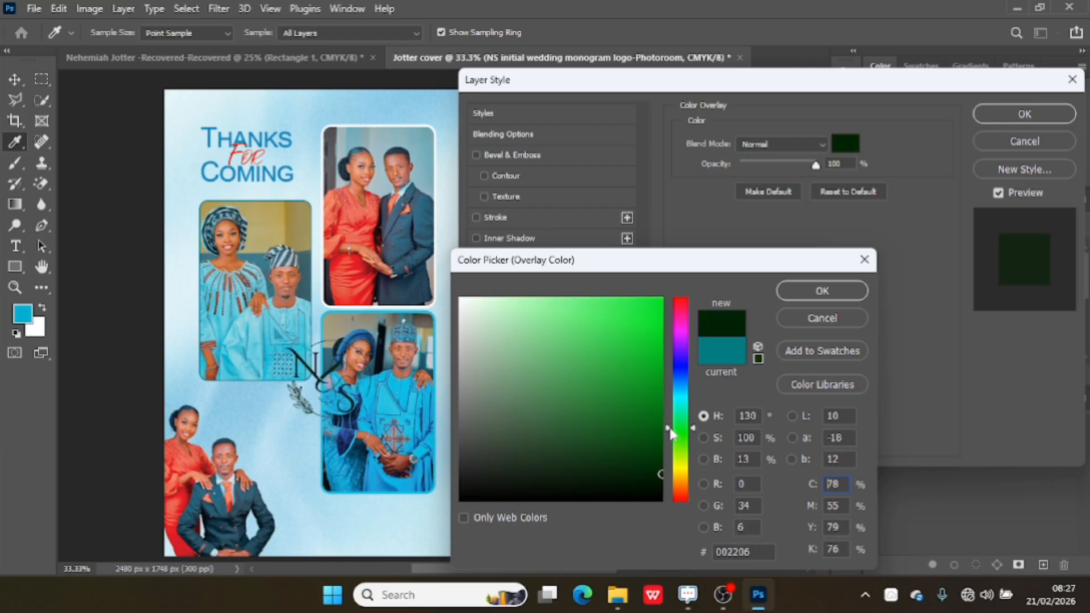
left_click(434, 233)
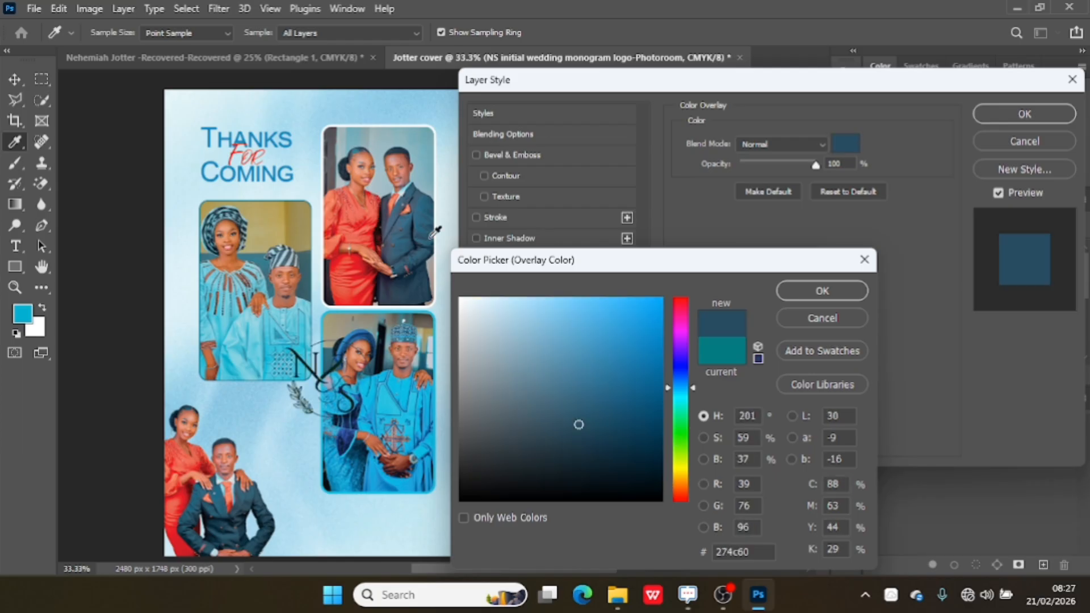
left_click(792, 290)
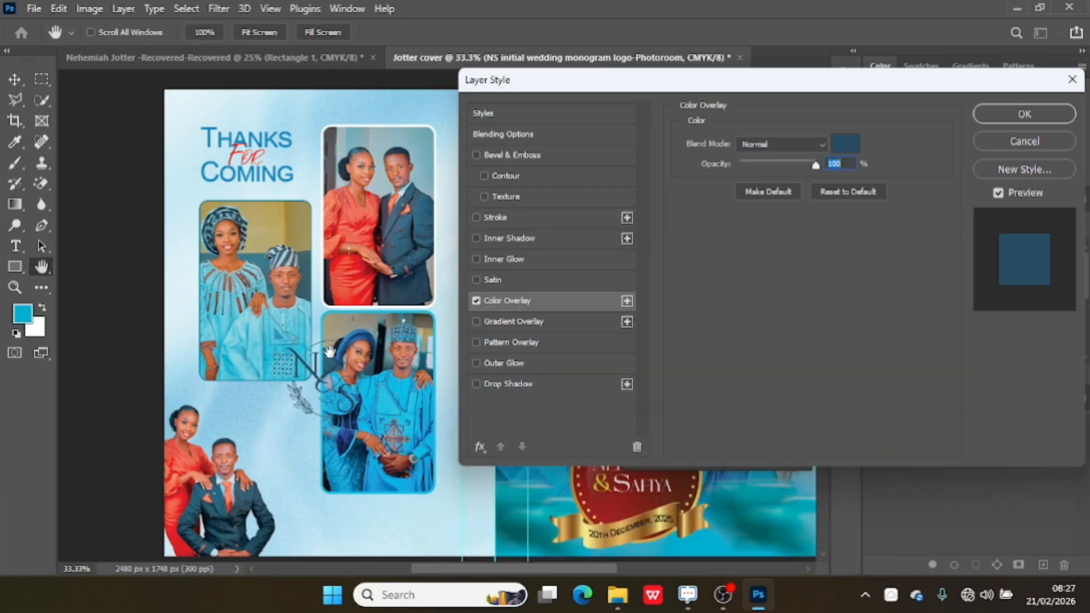
Change the monogram's Color Overlay to white #ffffff and apply the layer style.
mouse_move(306, 373)
left_mouse_down()
mouse_move(296, 341)
mouse_move(301, 369)
left_mouse_up()
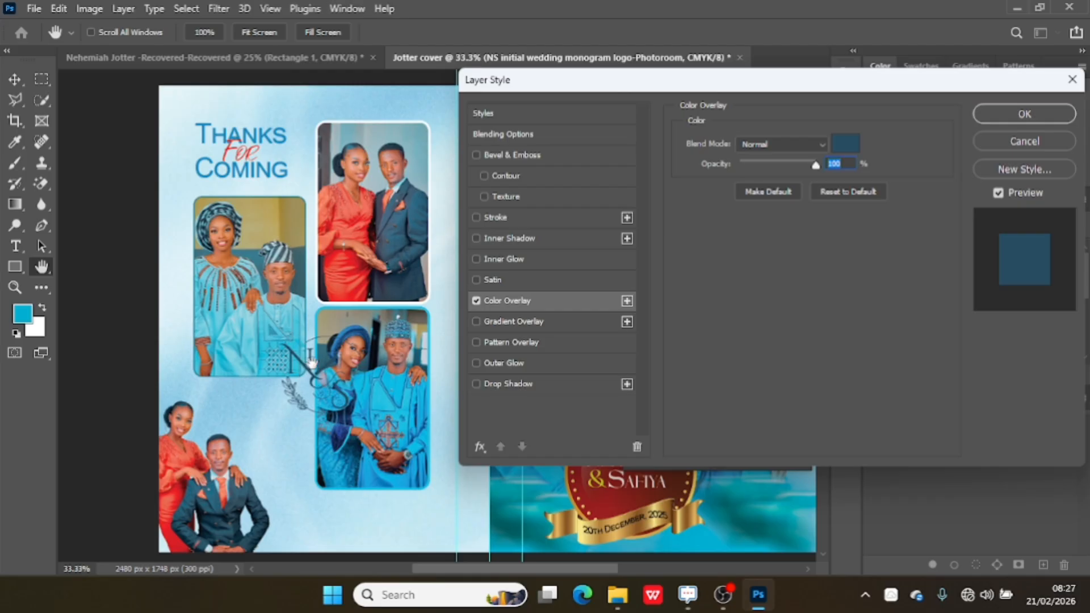
left_click(852, 142)
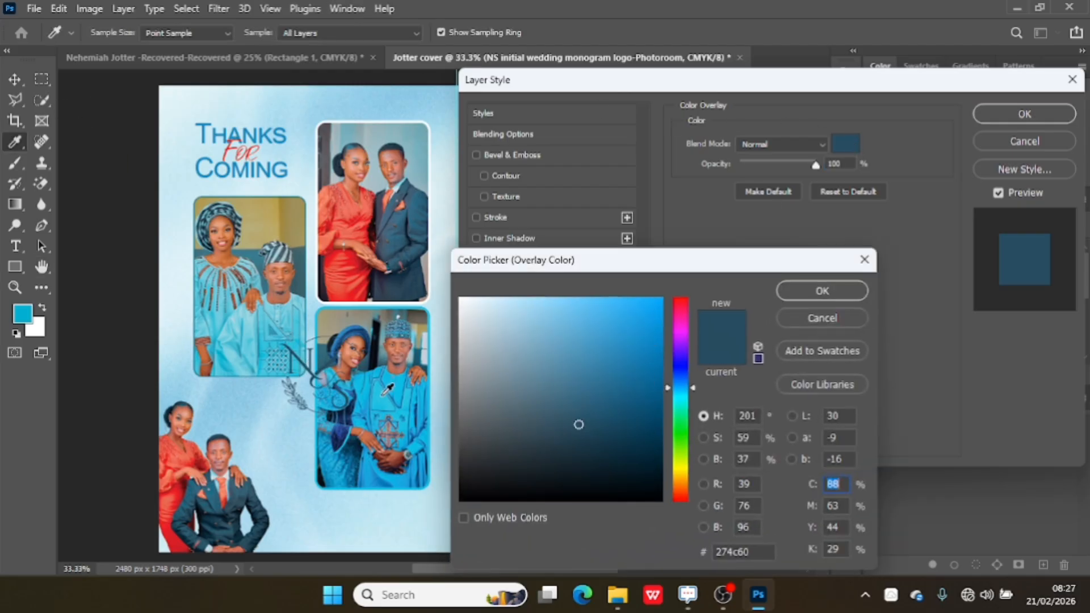
left_click(386, 392)
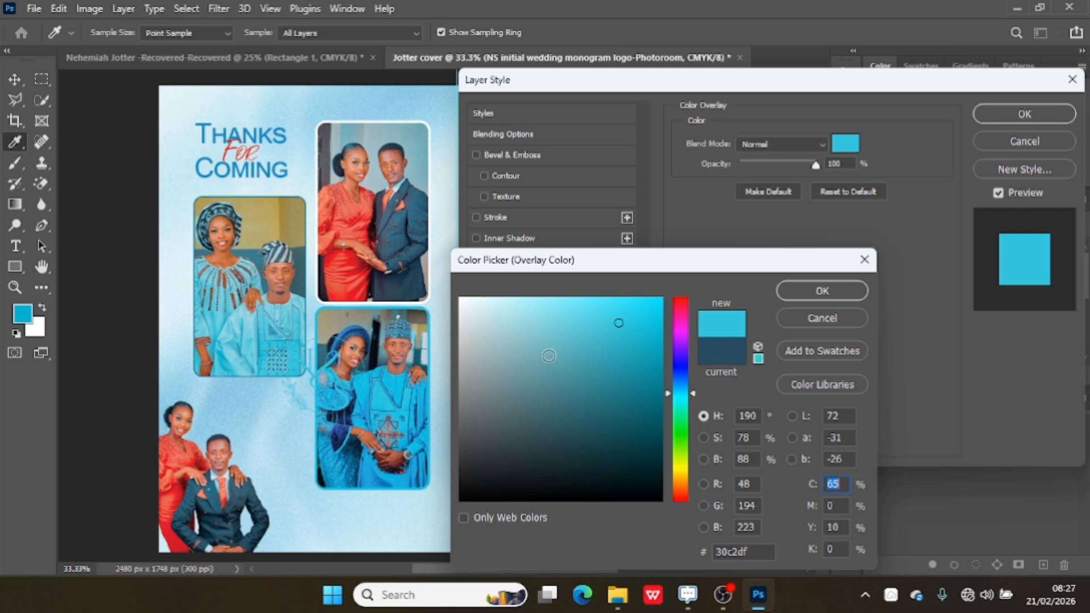
left_click(507, 337)
left_click_drag(507, 337, 420, 246)
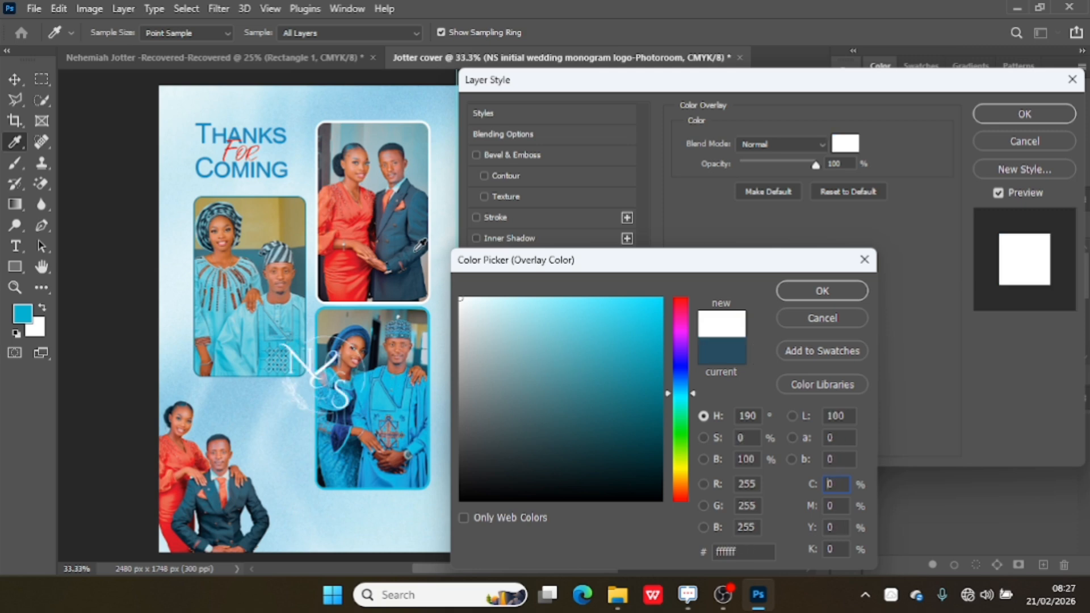
left_click(820, 291)
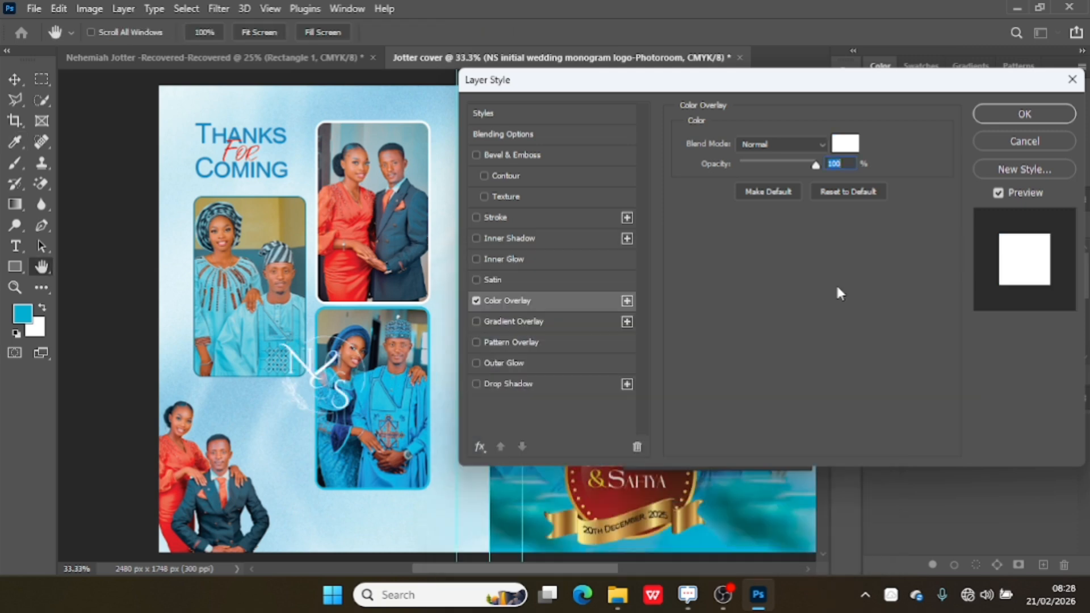
left_click(996, 109)
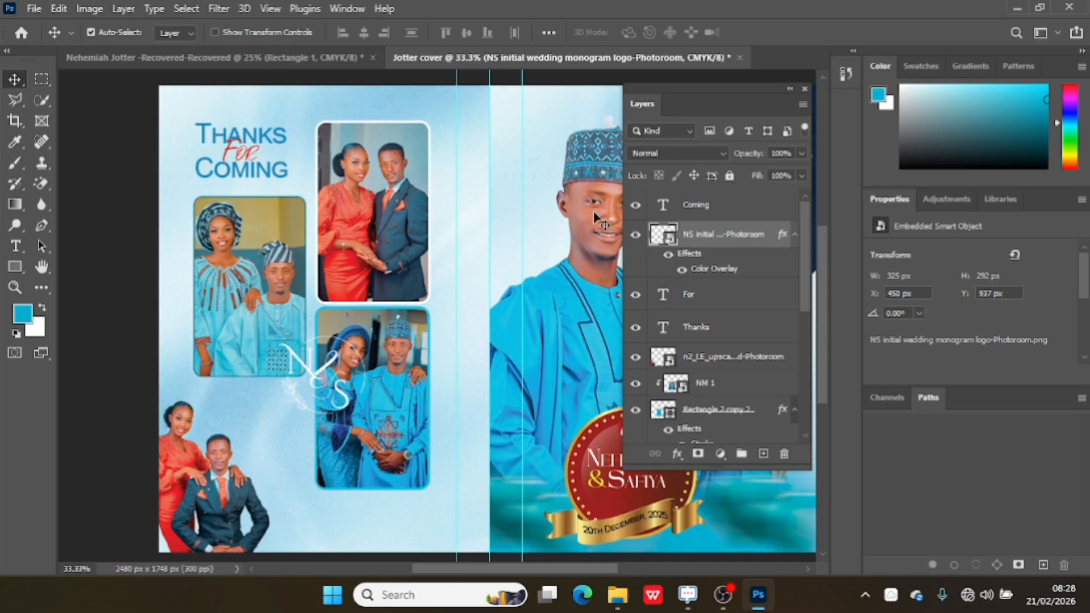
Move the white monogram to X 336 px, Y 862 px, overlapping the lower right corner of the left couple photo.
key("ctrl+t")
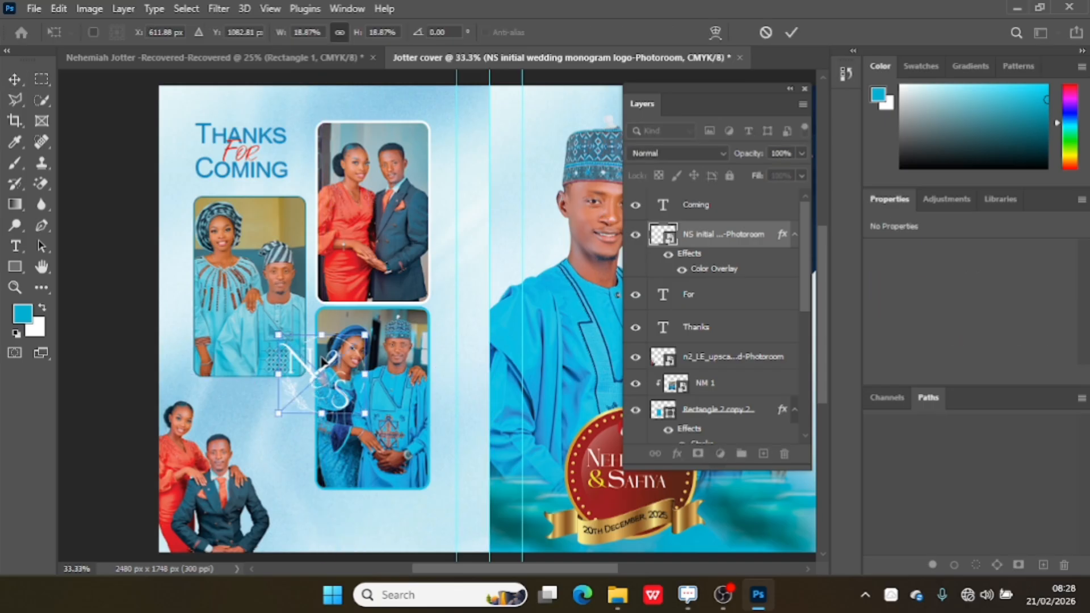
key("Up")
key("Up")
key("Up")
key("Up")
key("Up")
key("Up")
key("Up")
key("Up")
key("Up")
key("Up")
key("Up")
key("Up")
key("Up")
key("Up")
key("Up")
key("Up")
key("Up")
key("Up")
key("Up")
key("Up")
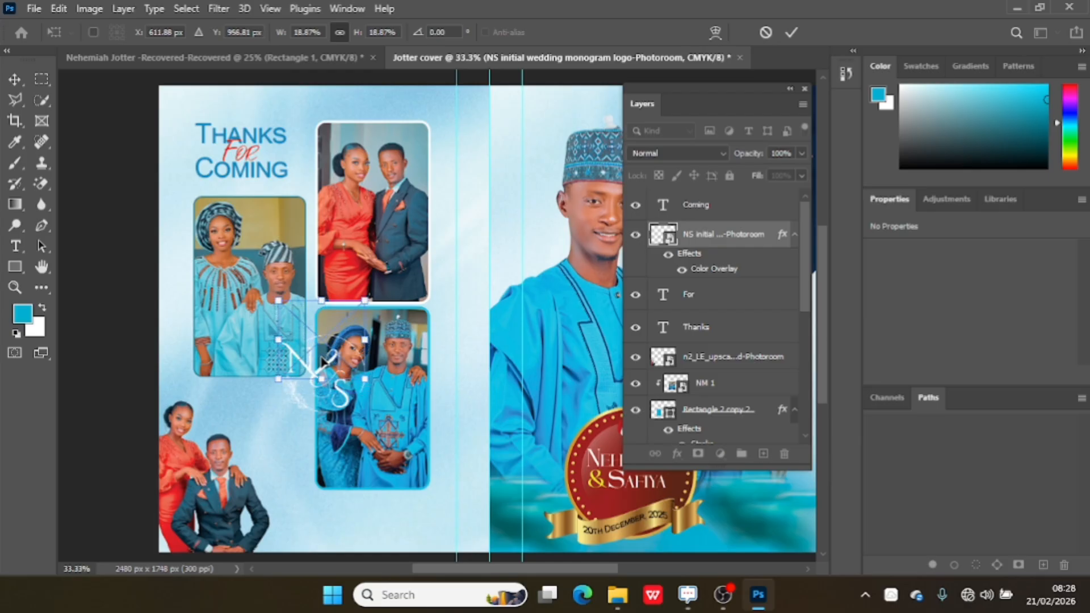
key("Up")
key("Up")
key("Up")
key("Up")
key("Up")
key("Up")
key("Up")
key("Up")
key("Up")
key("Up")
key("Up")
key("Up")
key("Up")
key("Up")
key("Up")
key("Up")
key("Up")
key("Up")
key("Up")
key("Up")
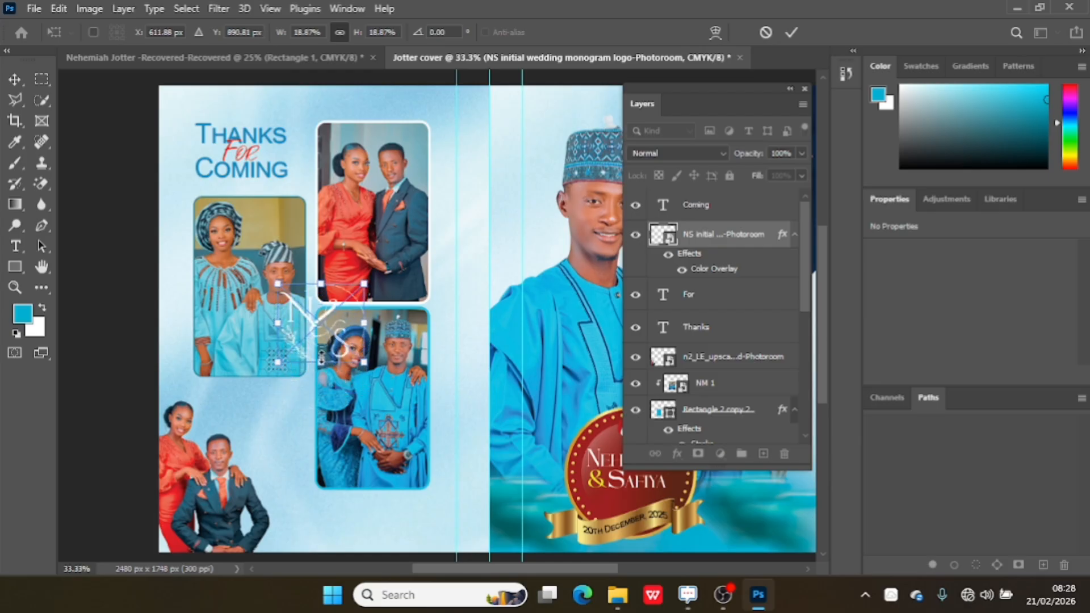
key("Left")
key("Left")
key("Left")
key("Left")
key("Left")
key("Left")
key("Left")
key("Left")
key("Left")
key("Left")
key("Left")
key("Left")
key("Left")
key("Left")
key("Left")
key("Left")
key("Left")
key("Left")
key("Left")
key("Down")
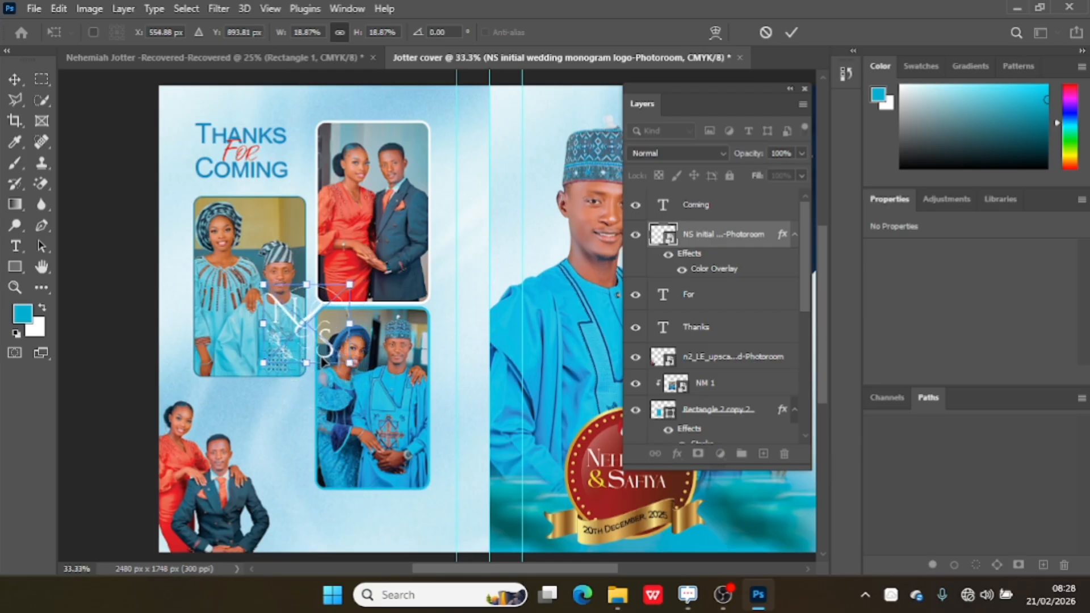
key("Down")
key("Down")
key("Down")
key("Down")
key("Down")
key("Down")
key("Down")
key("Down")
key("Down")
key("Down")
key("Down")
key("Down")
key("Down")
key("Down")
key("Down")
key("Down")
key("Down")
key("Down")
key("Down")
key("Down")
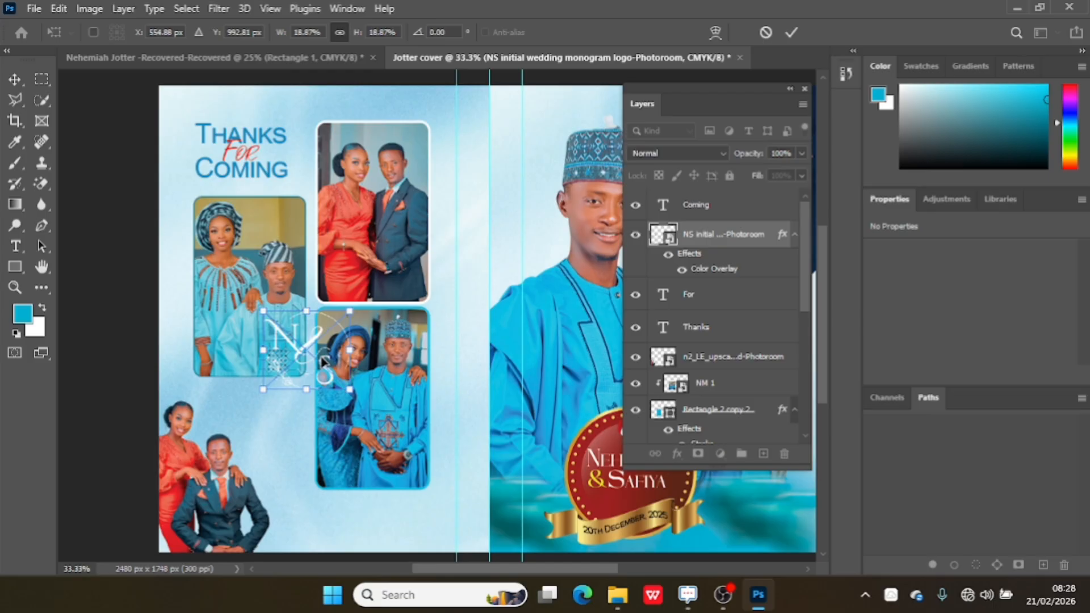
key("Left")
key("Left")
key("Left")
key("Left")
key("Left")
key("Left")
key("Left")
key("Left")
key("Left")
key("Left")
key("Left")
key("Left")
key("Left")
key("Left")
key("Left")
key("Left")
key("Left")
key("Left")
key("Left")
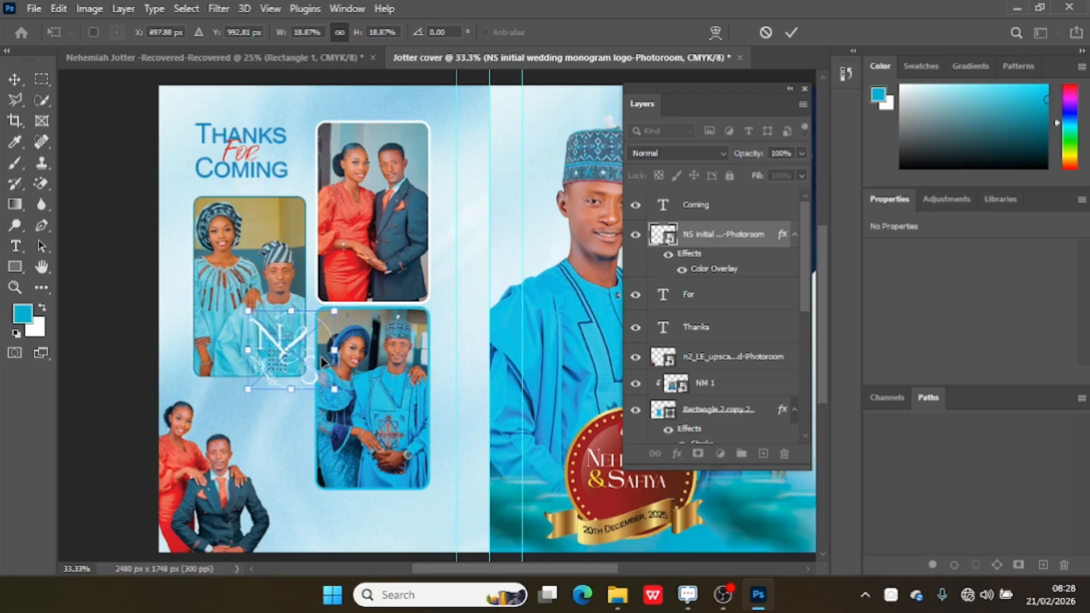
key("Down")
key("Down")
key("Down")
key("Down")
key("Down")
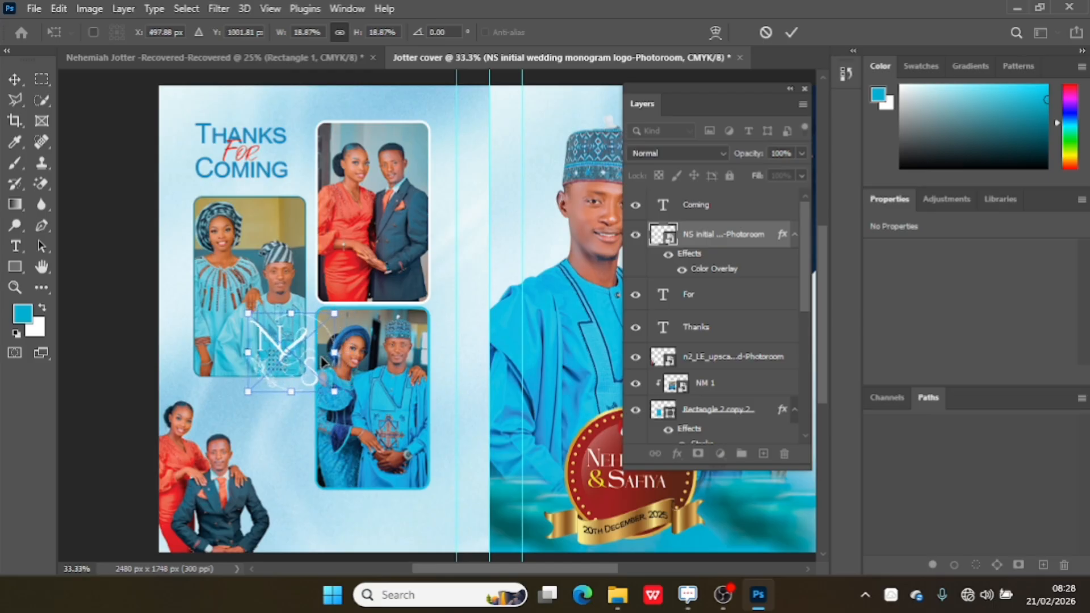
left_click(792, 31)
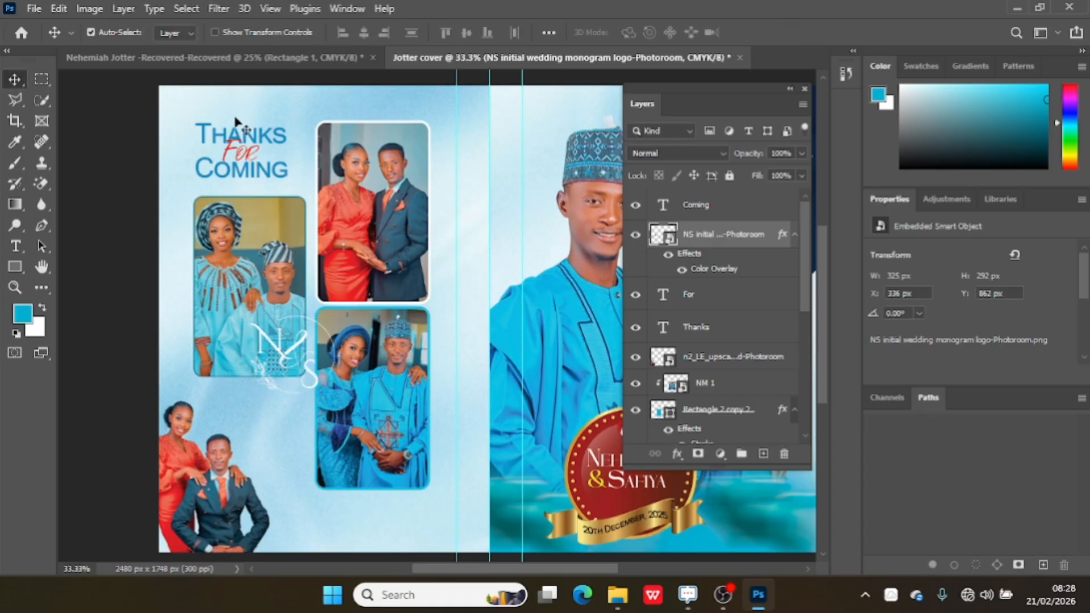
Examine the white monogram up close and the whole jotter cover, comparing its front and back with the recovered jotter design in the other open document.
left_click(15, 286)
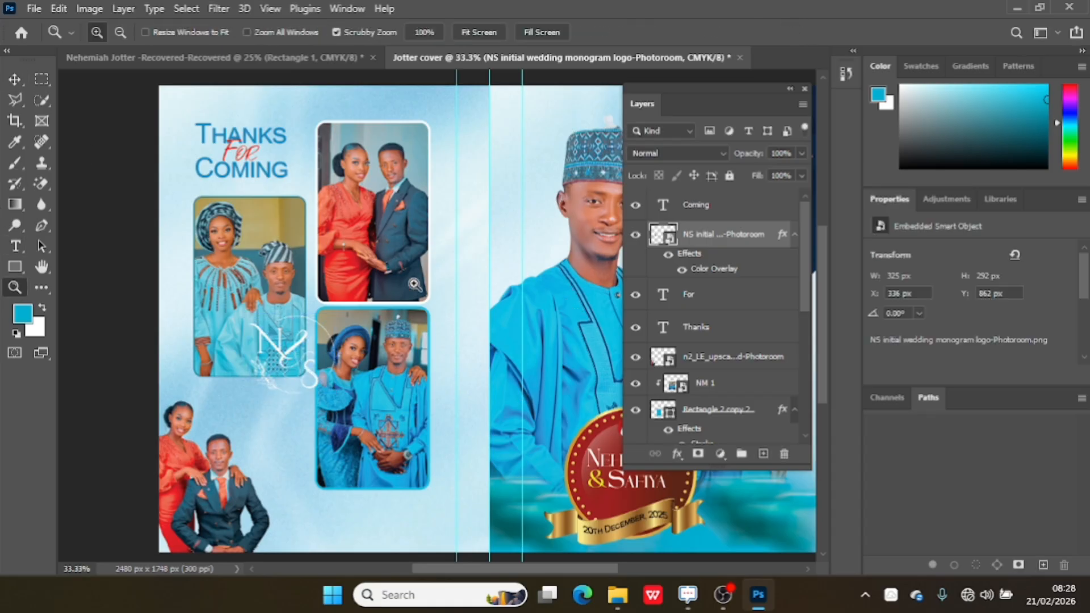
left_click(414, 284)
left_click(415, 284)
left_click(415, 284)
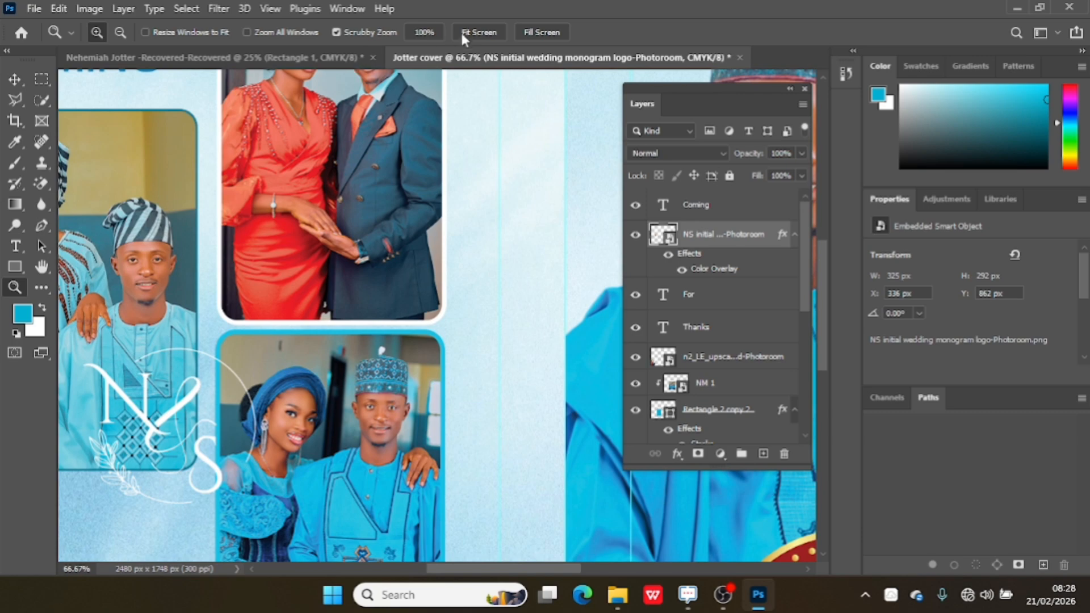
left_click(489, 35)
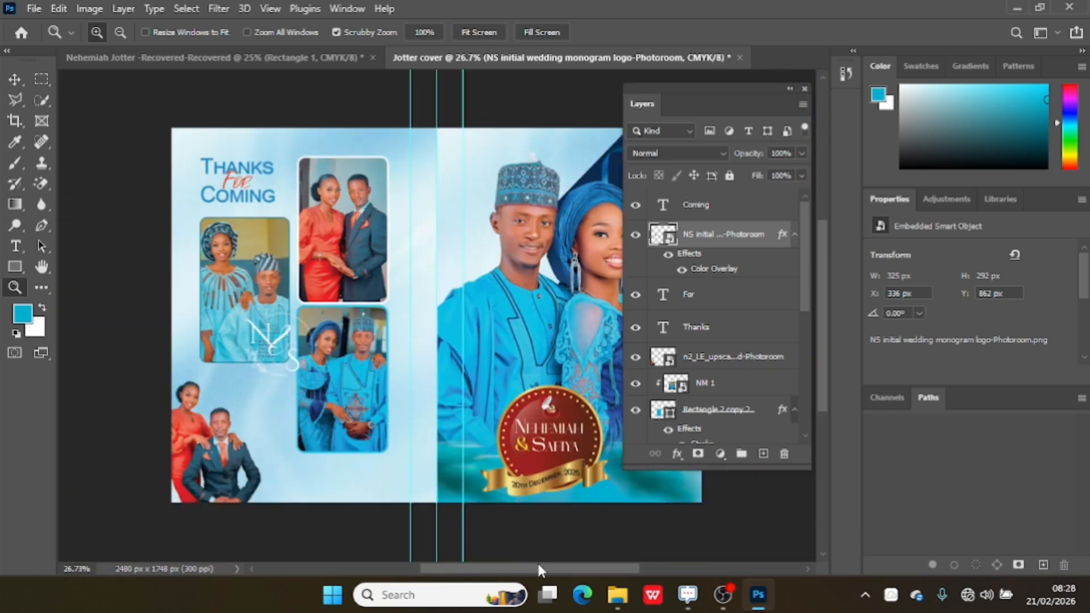
left_click_drag(536, 569, 579, 549)
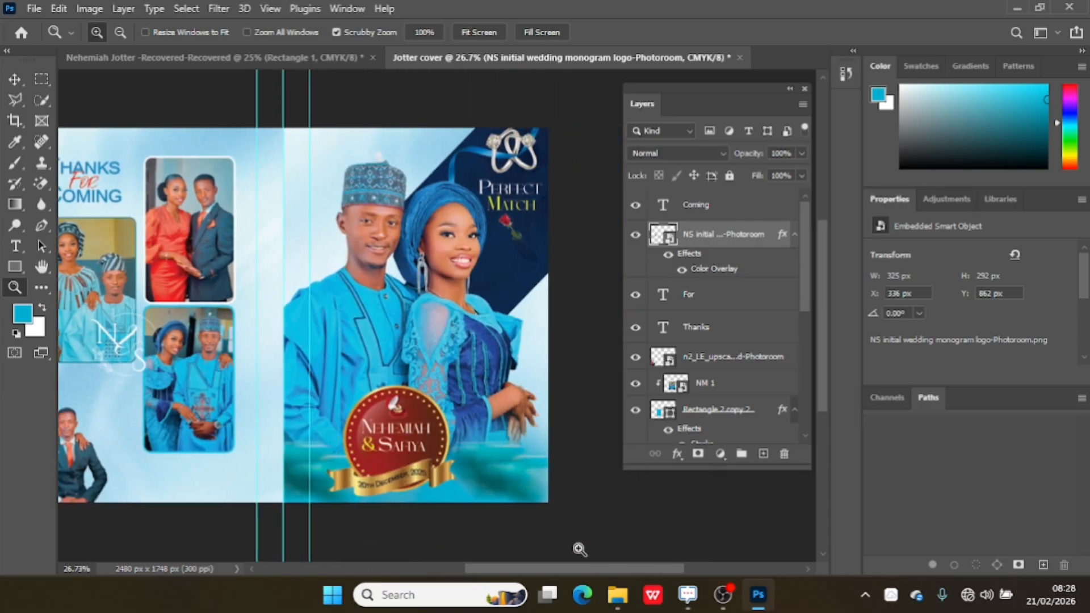
left_click(270, 67)
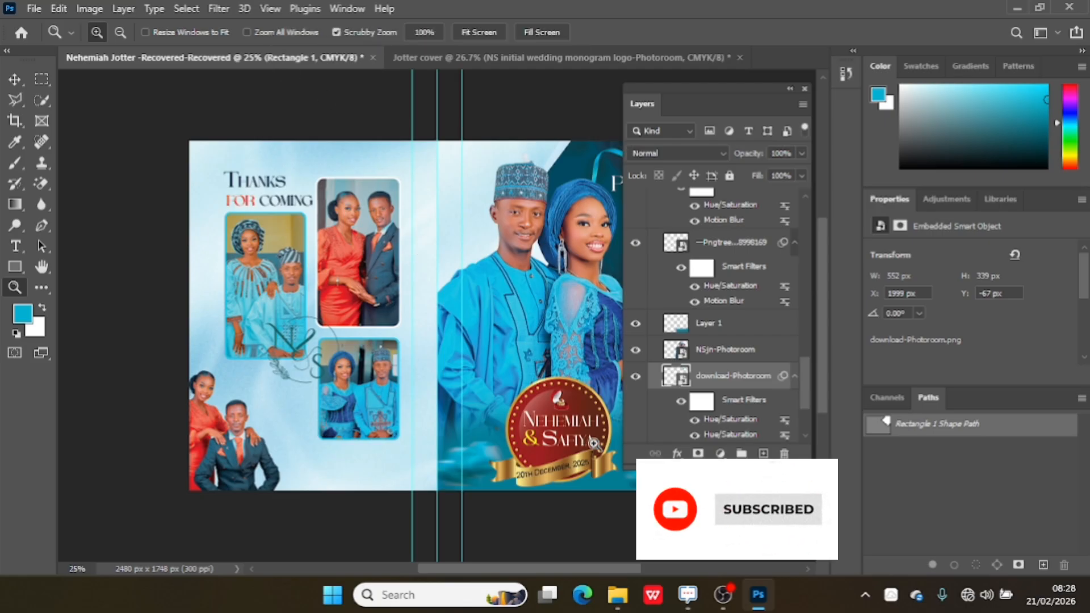
left_click_drag(466, 571, 547, 559)
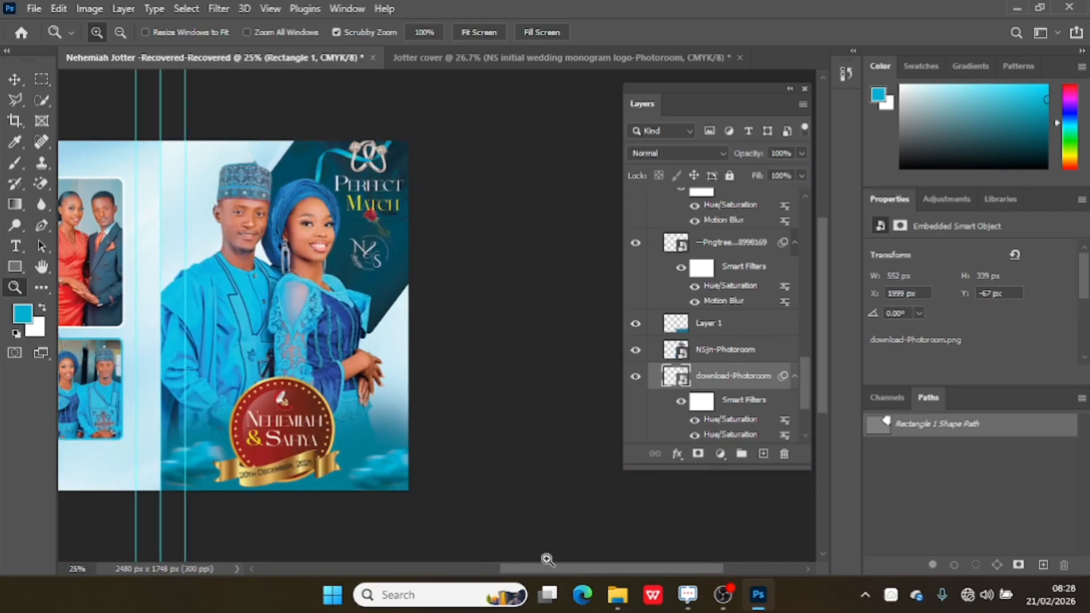
left_click(526, 64)
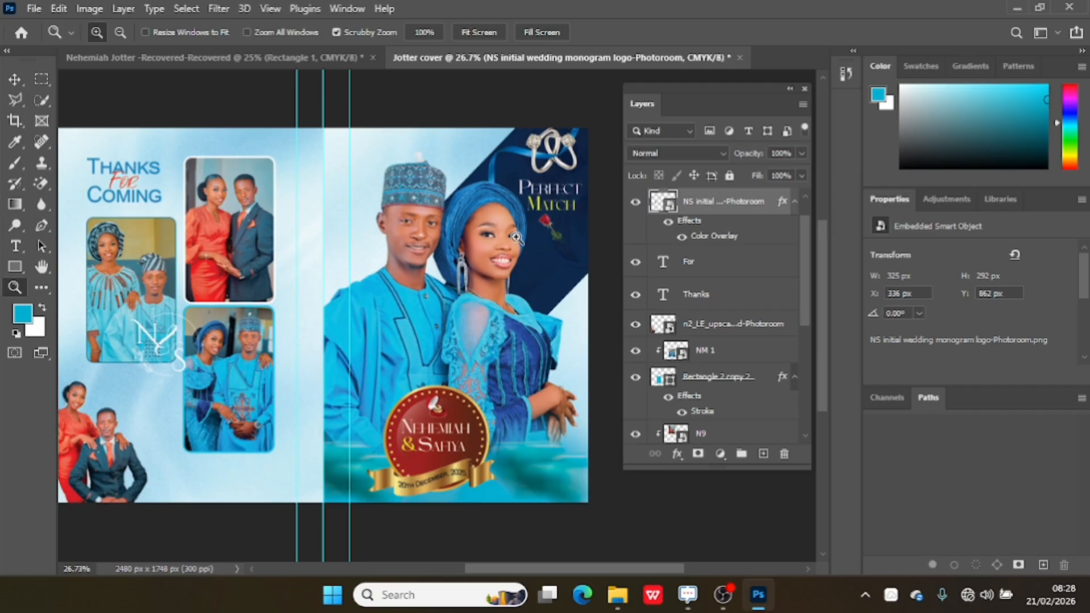